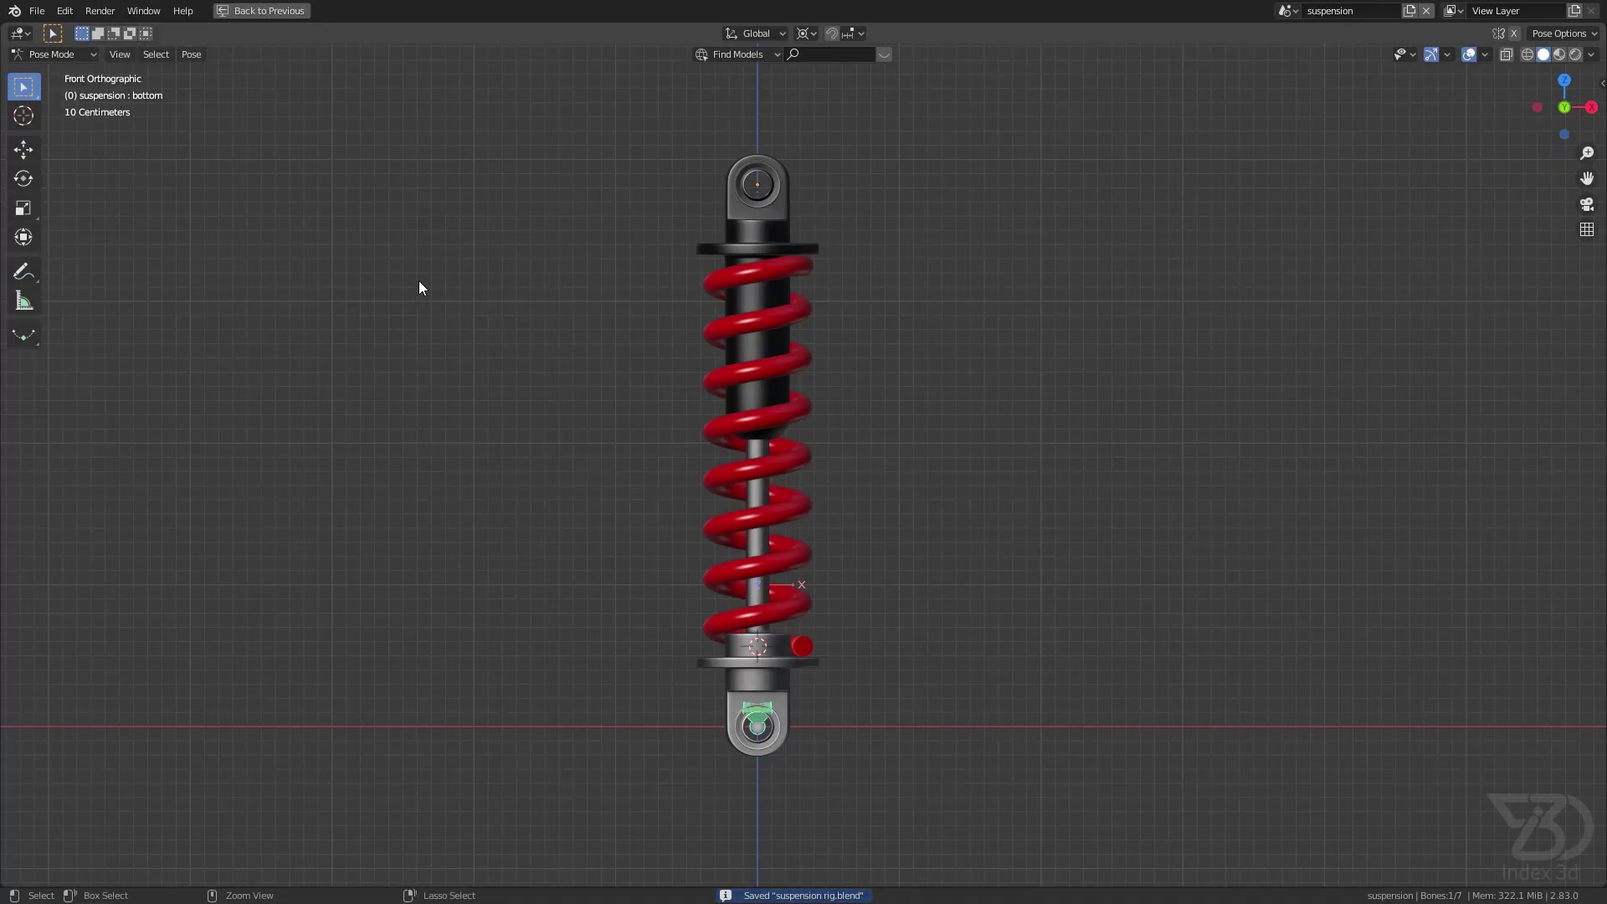
Restore the full workspace layout and switch to the "suspension not rigged" scene
{"action": "key", "text": "ctrl+space"}
{"action": "left_click", "coordinate": [1287, 10]}
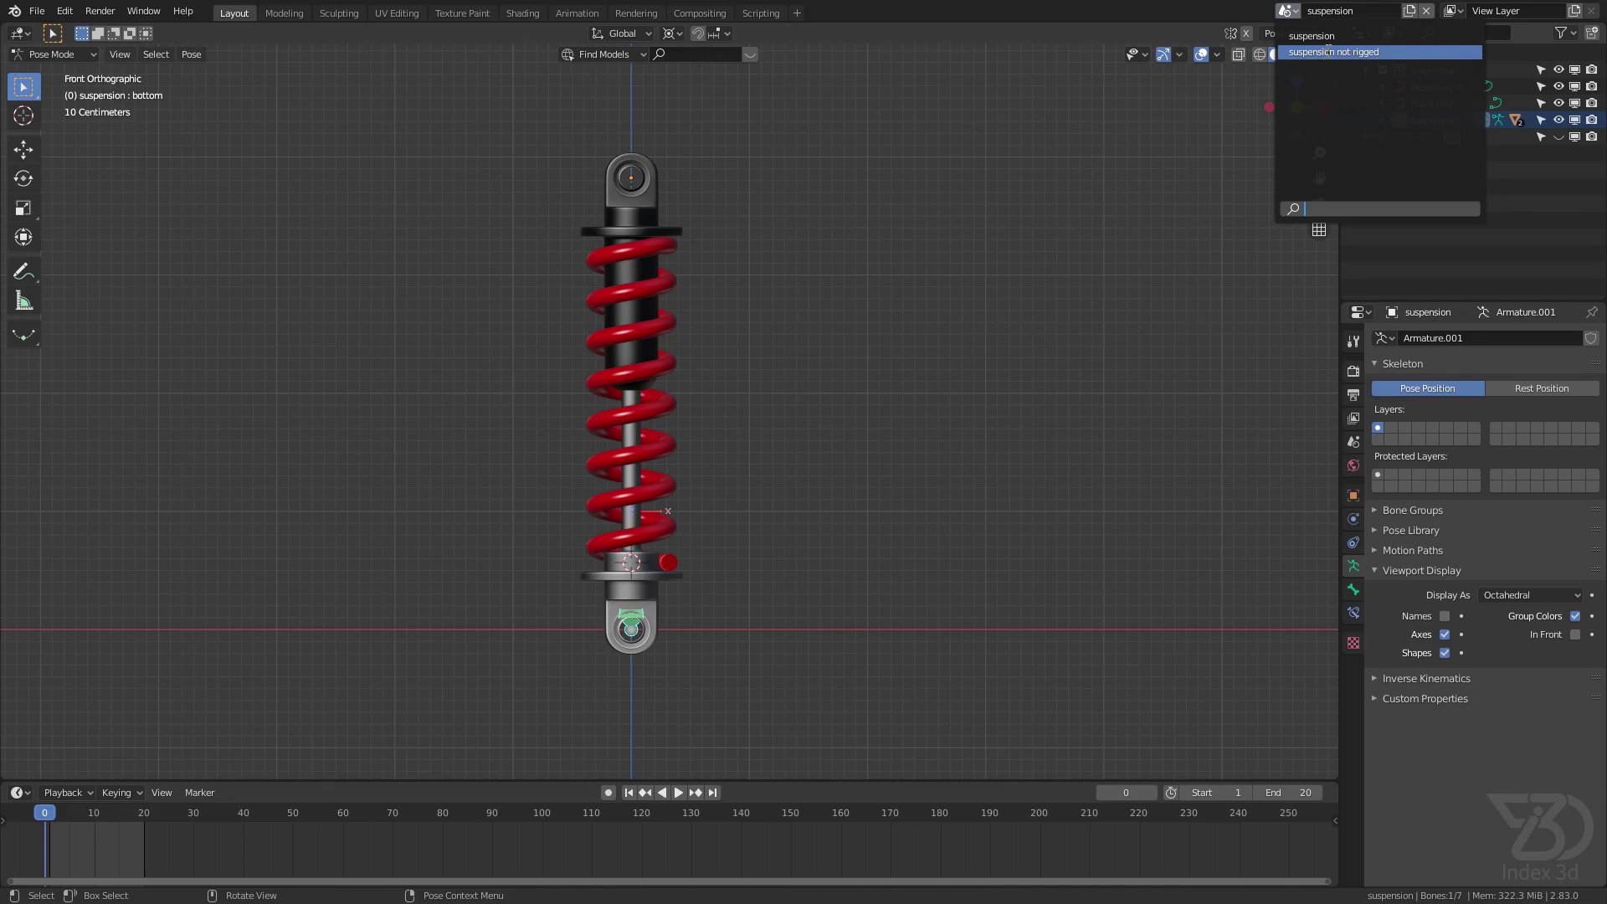
{"action": "left_click", "coordinate": [1364, 52]}
Snap the 3D cursor to the suspension's top part and add an armature there
{"action": "left_click", "coordinate": [654, 261]}
{"action": "key", "text": "KP_Decimal"}
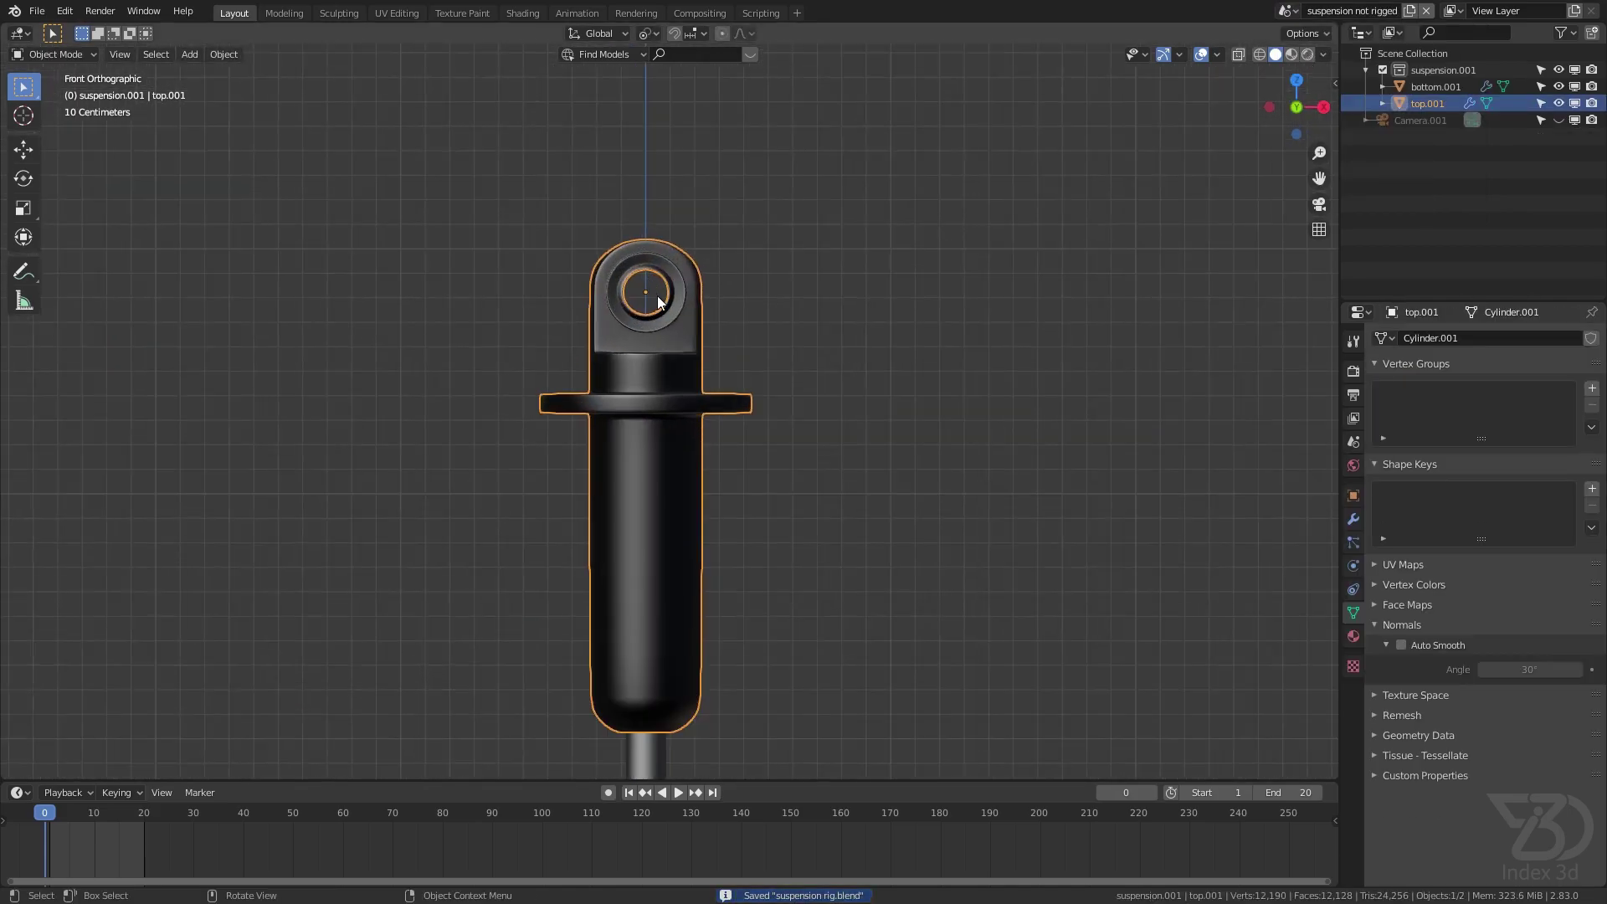
{"action": "scroll", "coordinate": [655, 298], "scroll_direction": "down", "scroll_amount": 2}
{"action": "middle_click_drag", "start_coordinate": [660, 301], "coordinate": [664, 329], "text": "shift"}
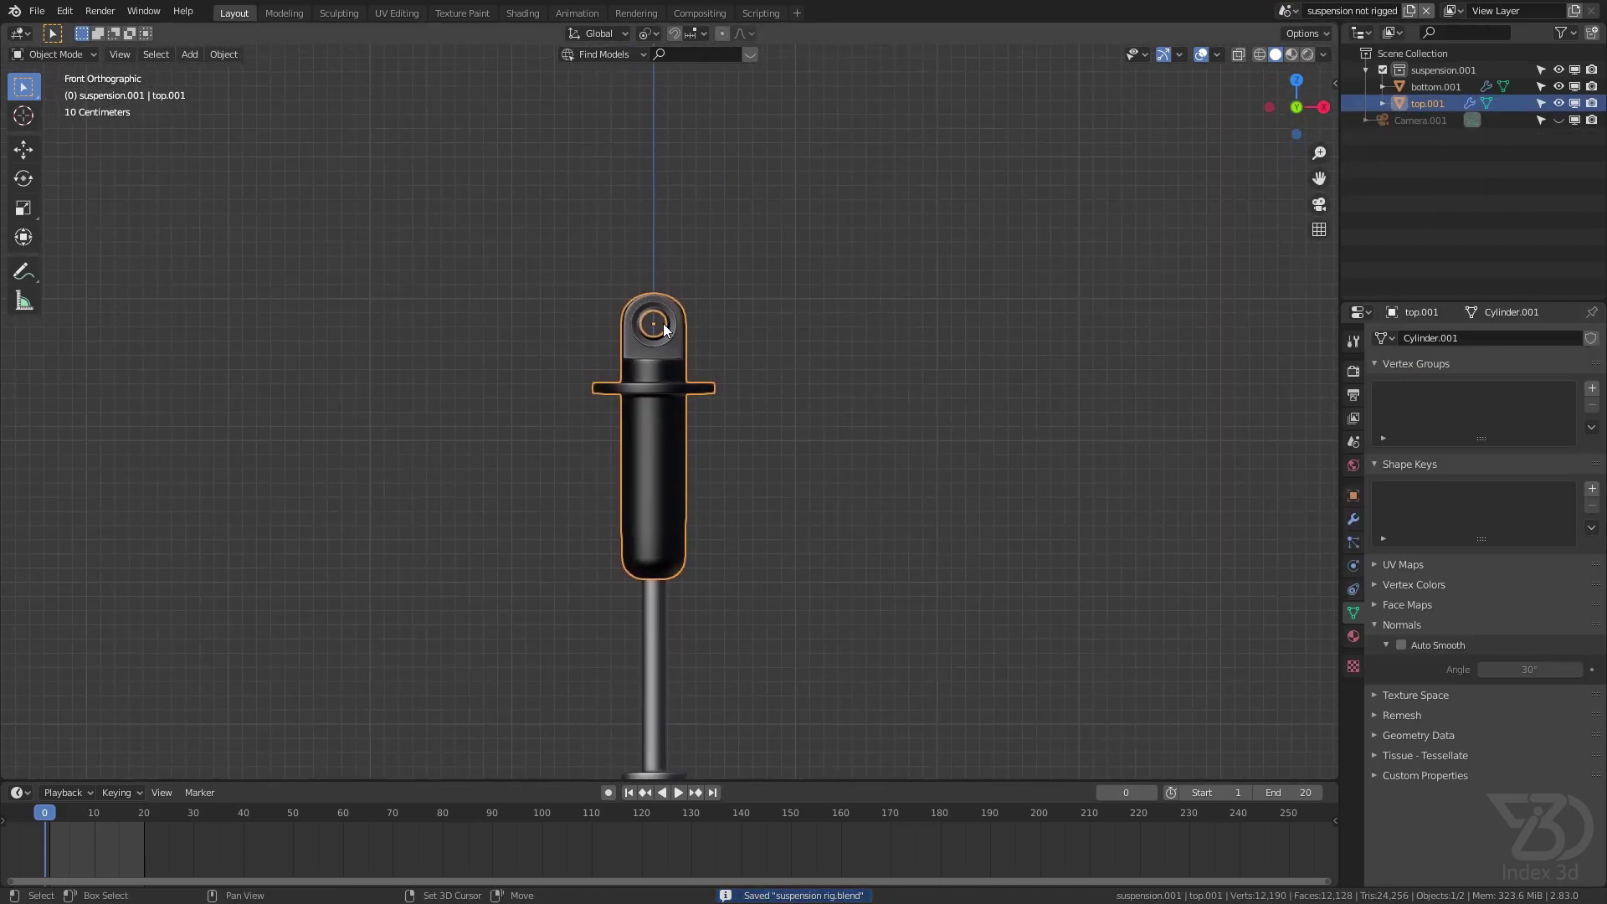
{"action": "key", "text": "shift+s"}
{"action": "left_click", "coordinate": [652, 469]}
{"action": "key", "text": "shift+a"}
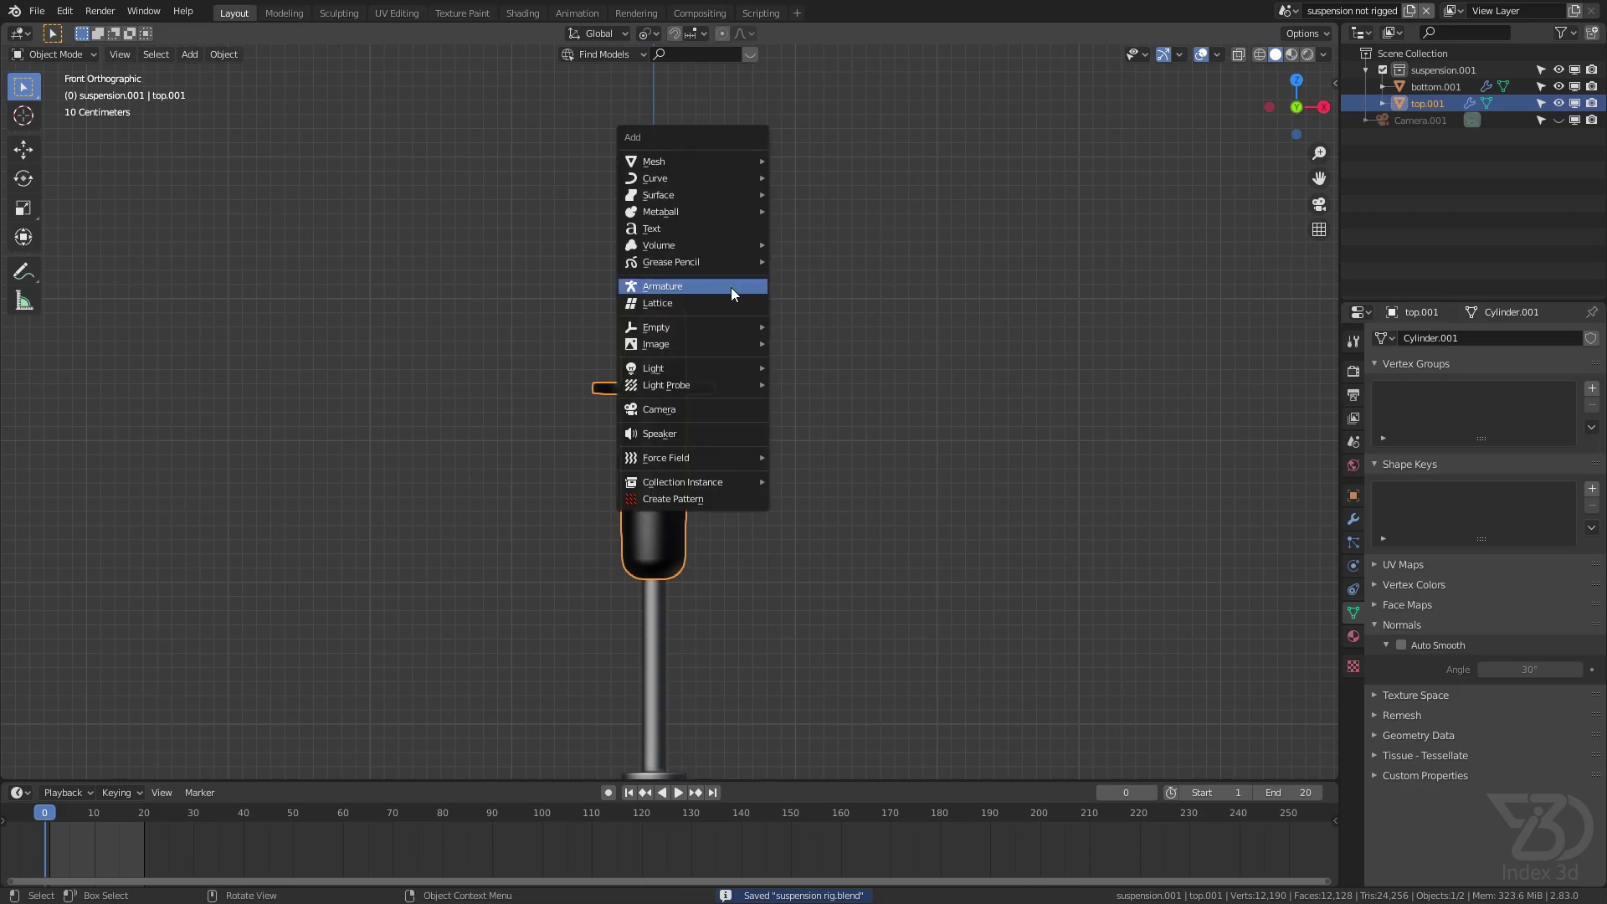
{"action": "left_click", "coordinate": [731, 288]}
Add a second bone to the armature at the bottom part's origin and display the armature in front
{"action": "scroll", "coordinate": [752, 379], "scroll_direction": "down", "scroll_amount": 2}
{"action": "middle_click_drag", "start_coordinate": [752, 379], "coordinate": [679, 306], "text": "shift"}
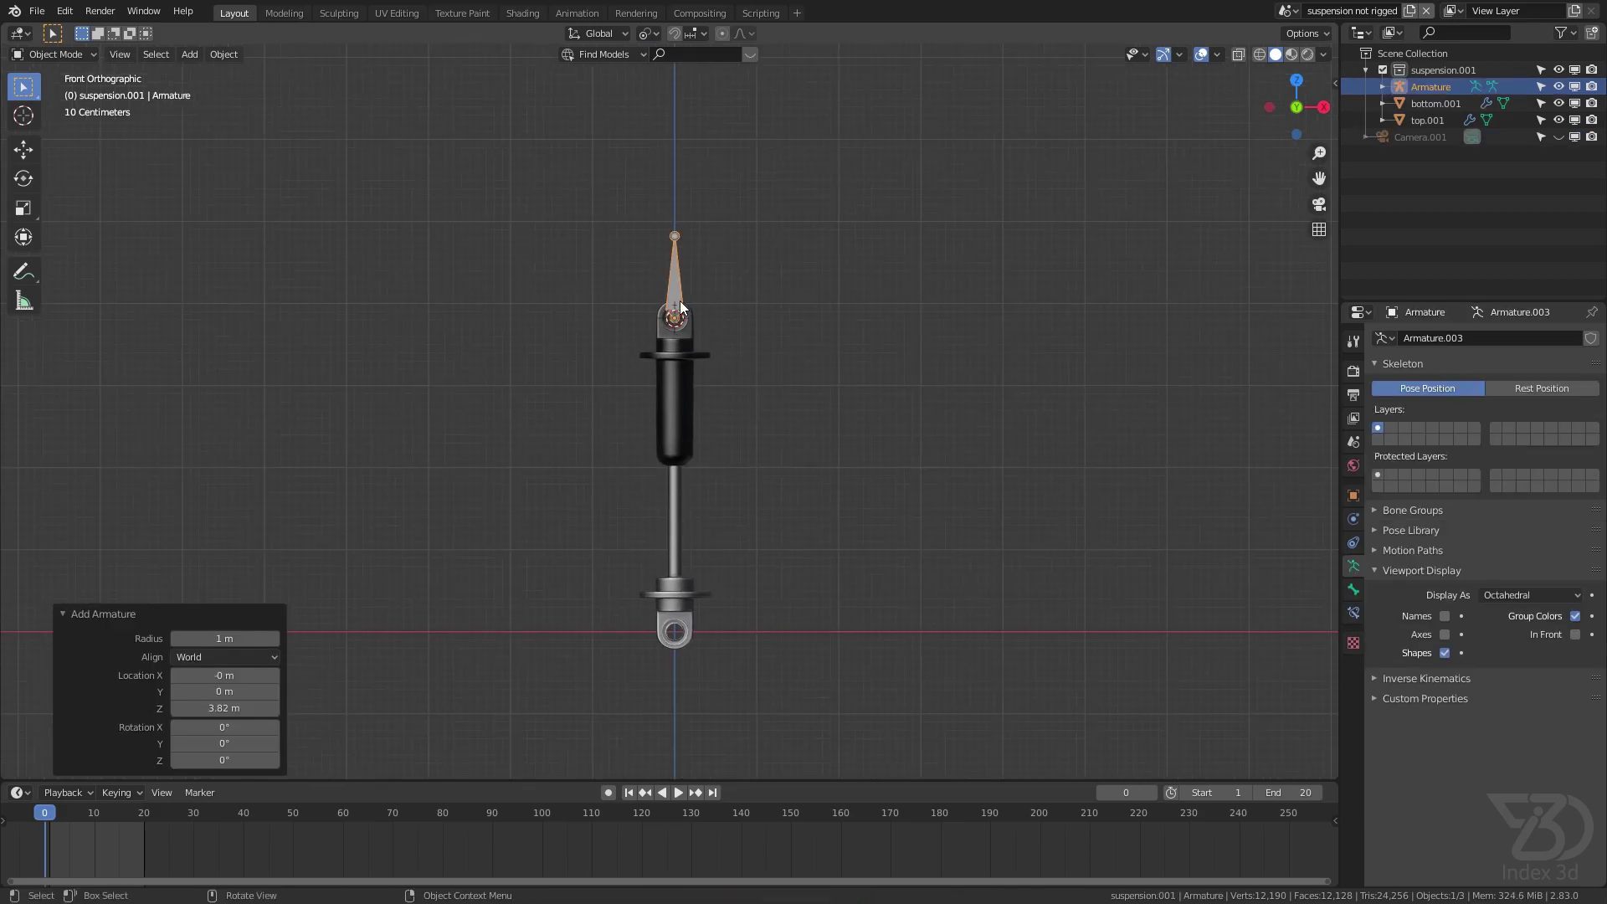
{"action": "left_click", "coordinate": [684, 647]}
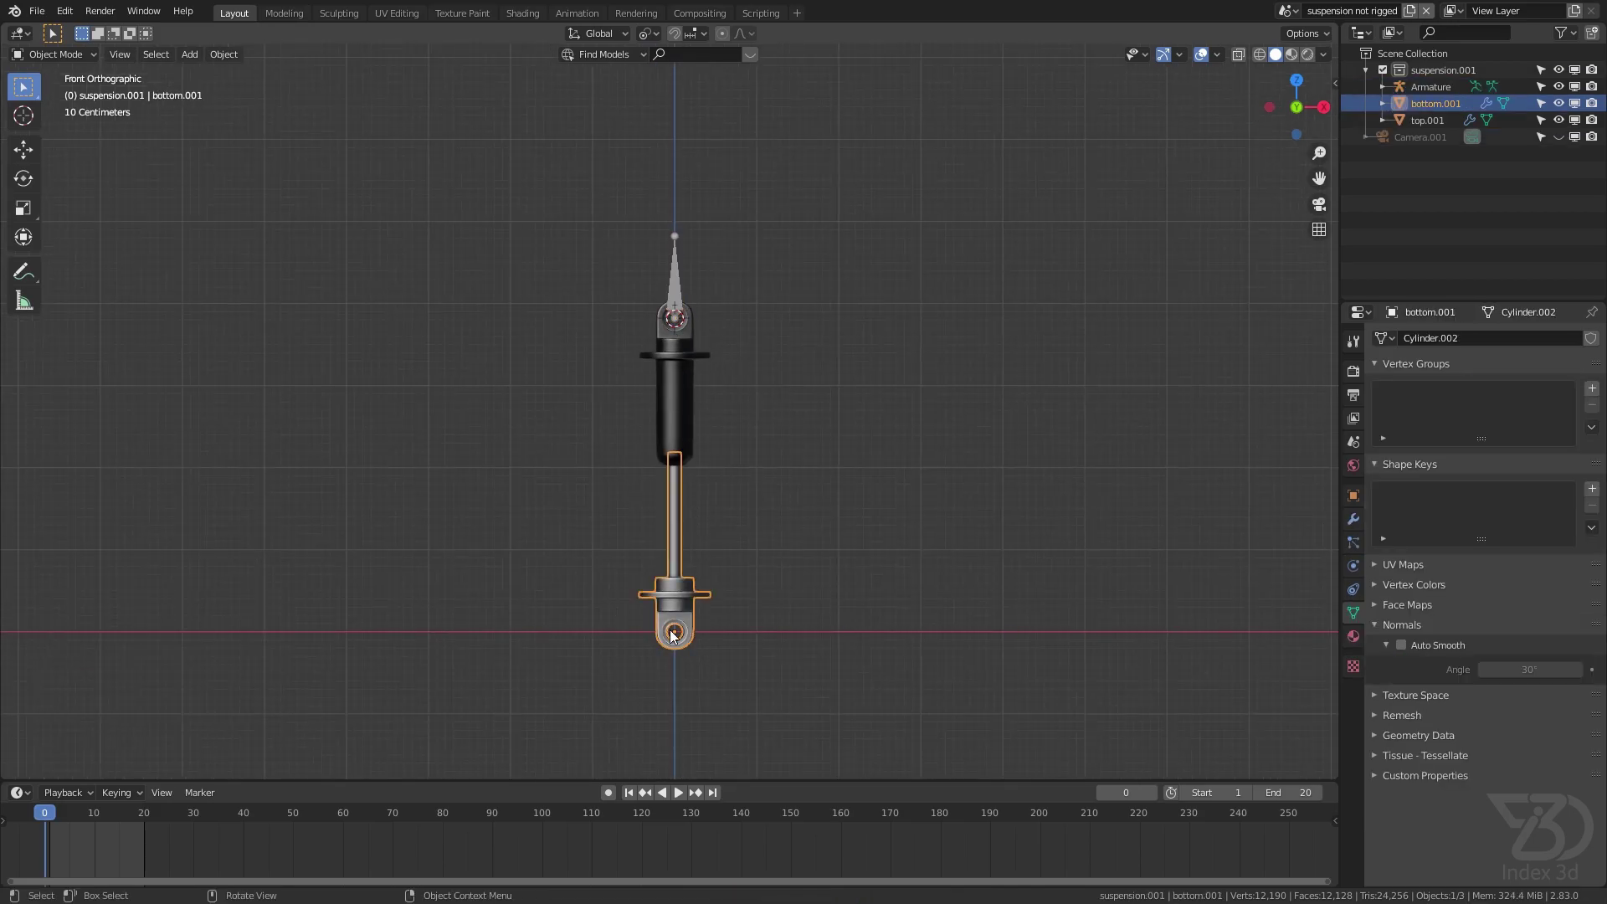
{"action": "left_click", "coordinate": [680, 298]}
{"action": "left_click", "coordinate": [55, 54]}
{"action": "left_click", "coordinate": [46, 92]}
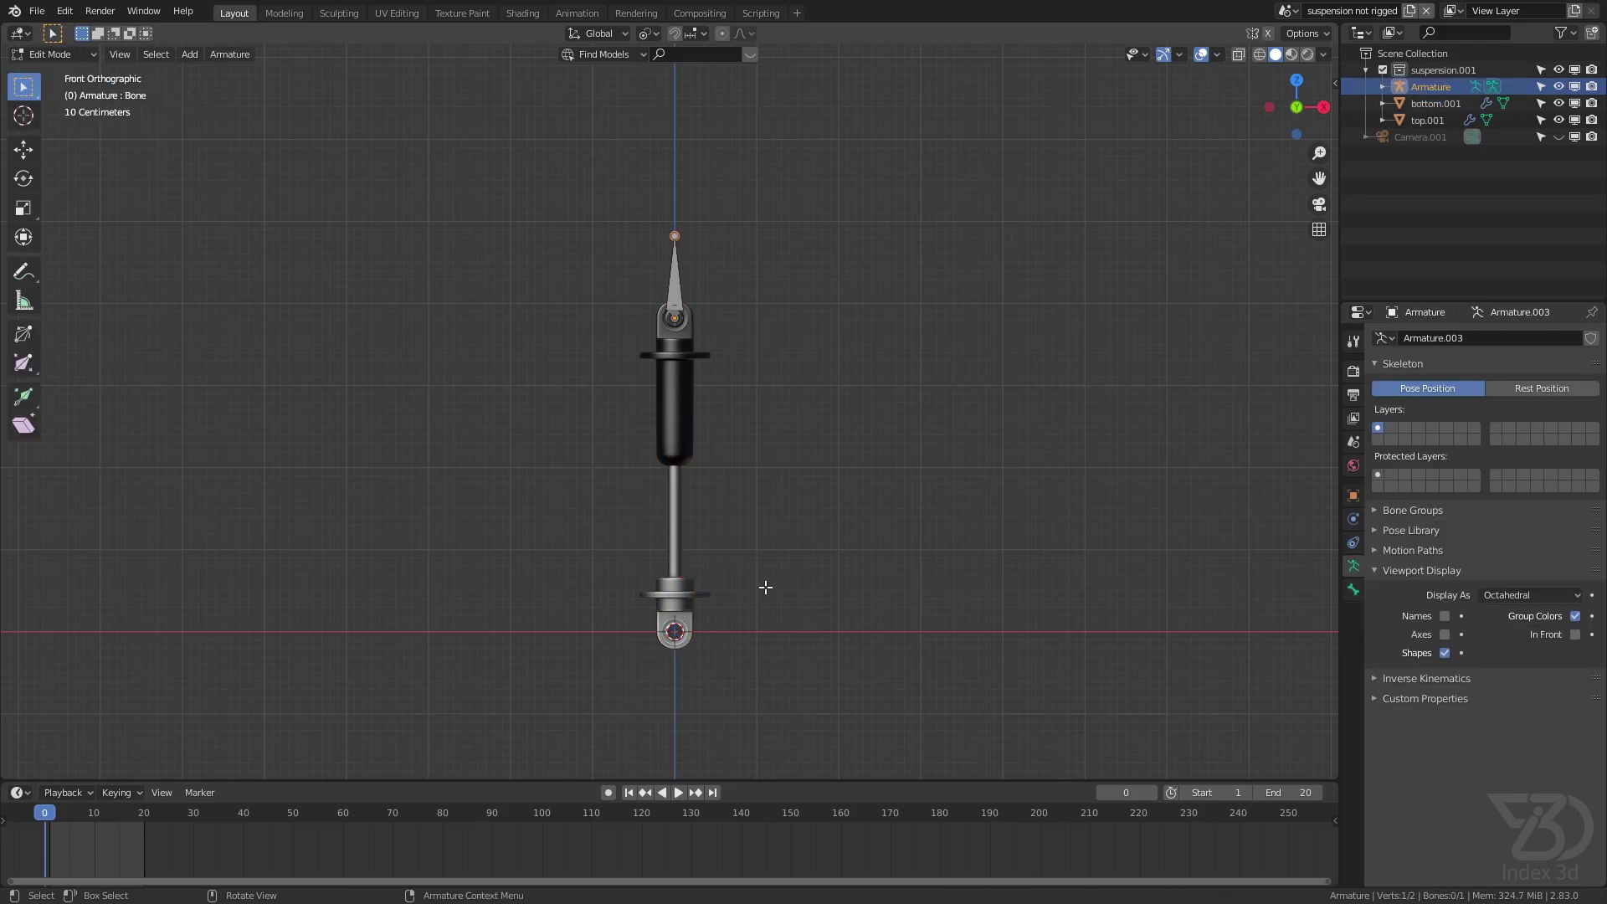
{"action": "key", "text": "shift+a"}
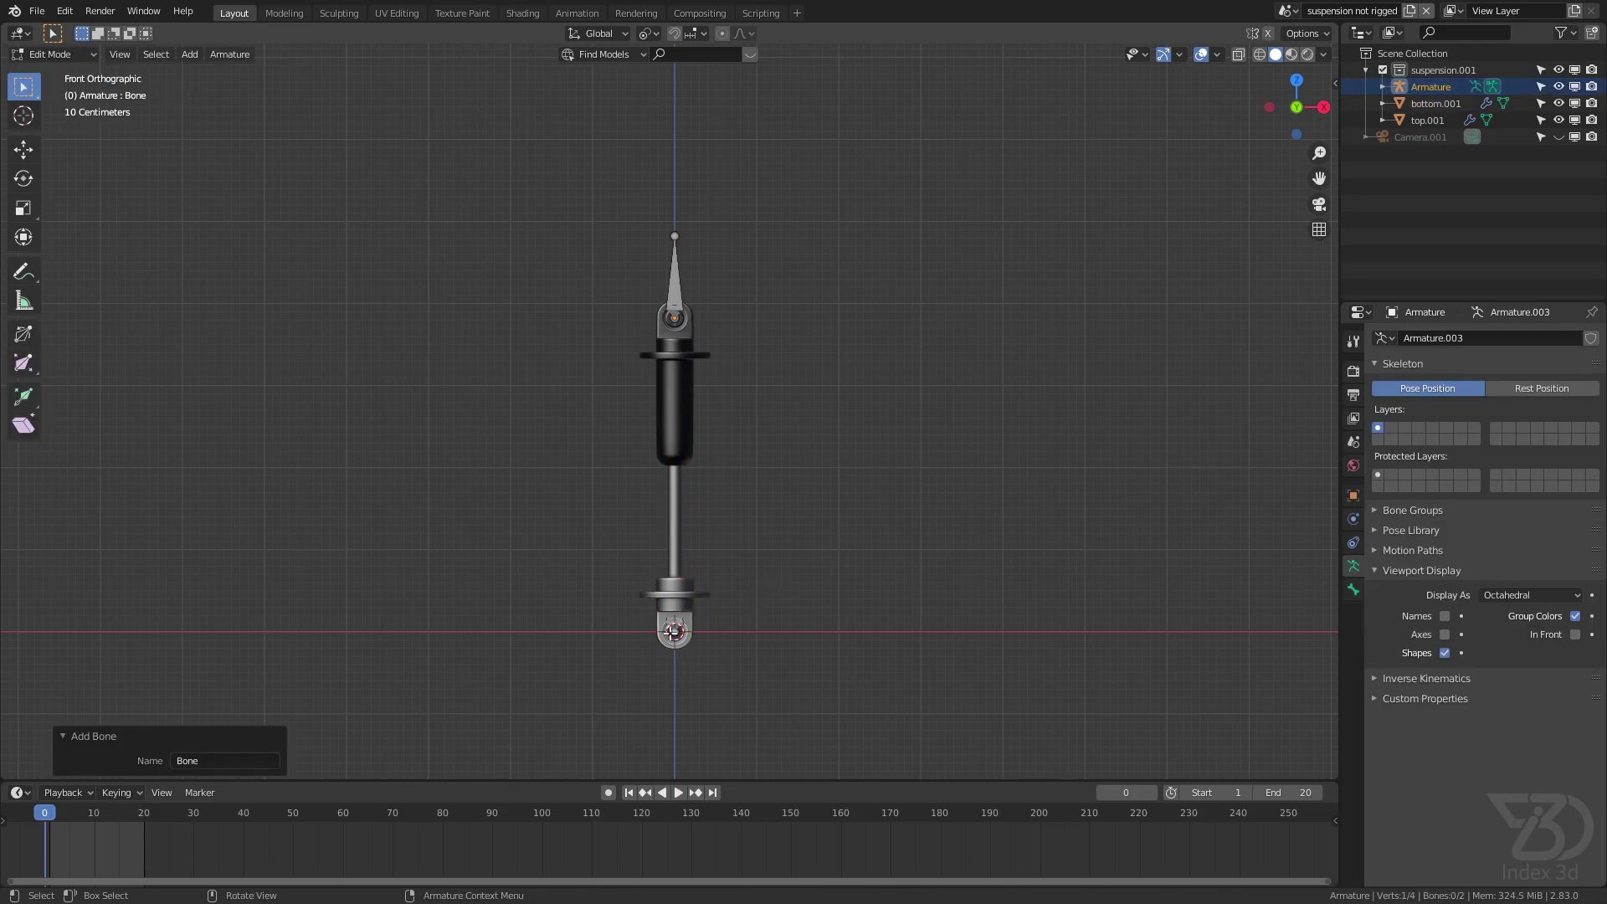
{"action": "left_click", "coordinate": [1575, 636]}
Rotate the top bone 180° about the Y axis and save the file
{"action": "left_click", "coordinate": [675, 296]}
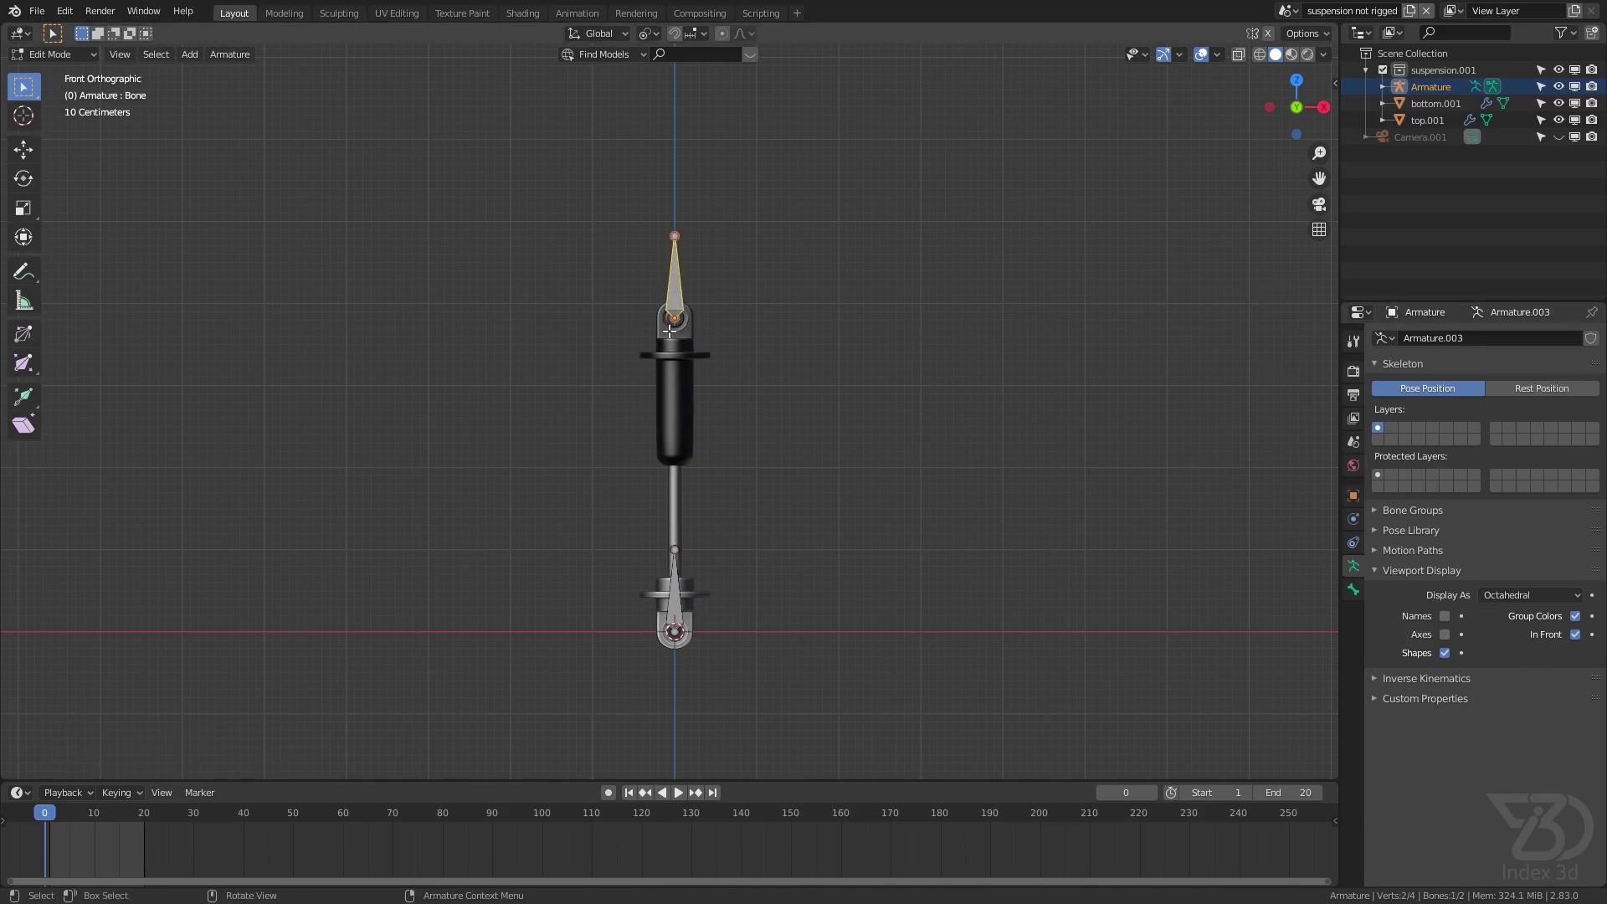
{"action": "key", "text": "r"}
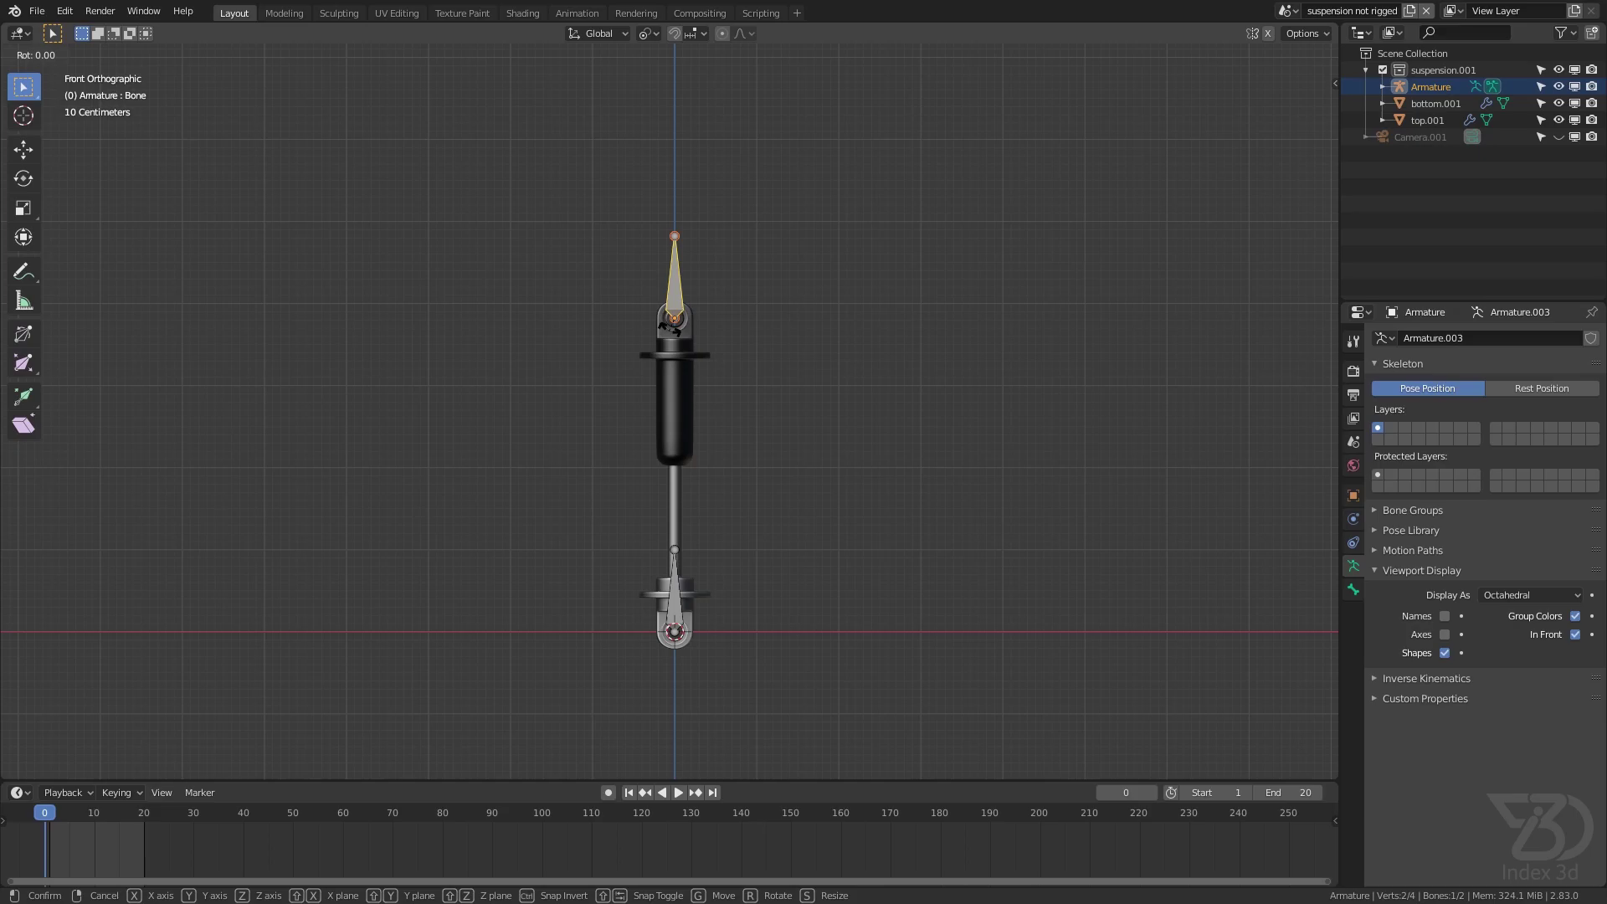
{"action": "type", "text": "y180"}
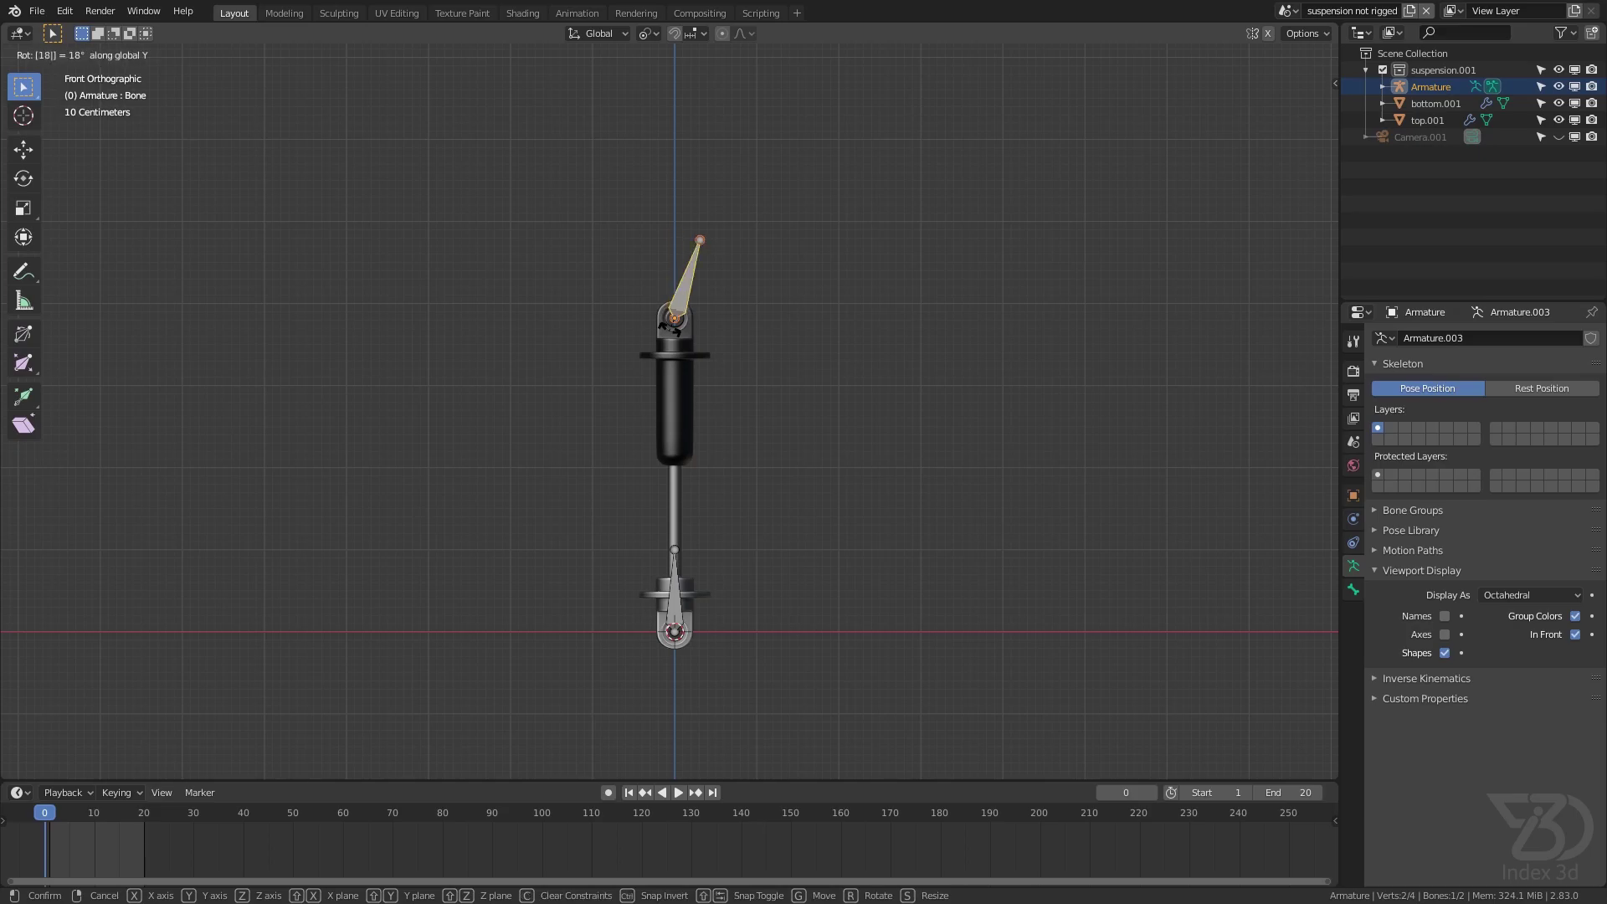
{"action": "key", "text": "Return"}
{"action": "key", "text": "ctrl+s"}
Set the transform pivot point to Active Element and turn on X-ray display
{"action": "left_click", "coordinate": [648, 33]}
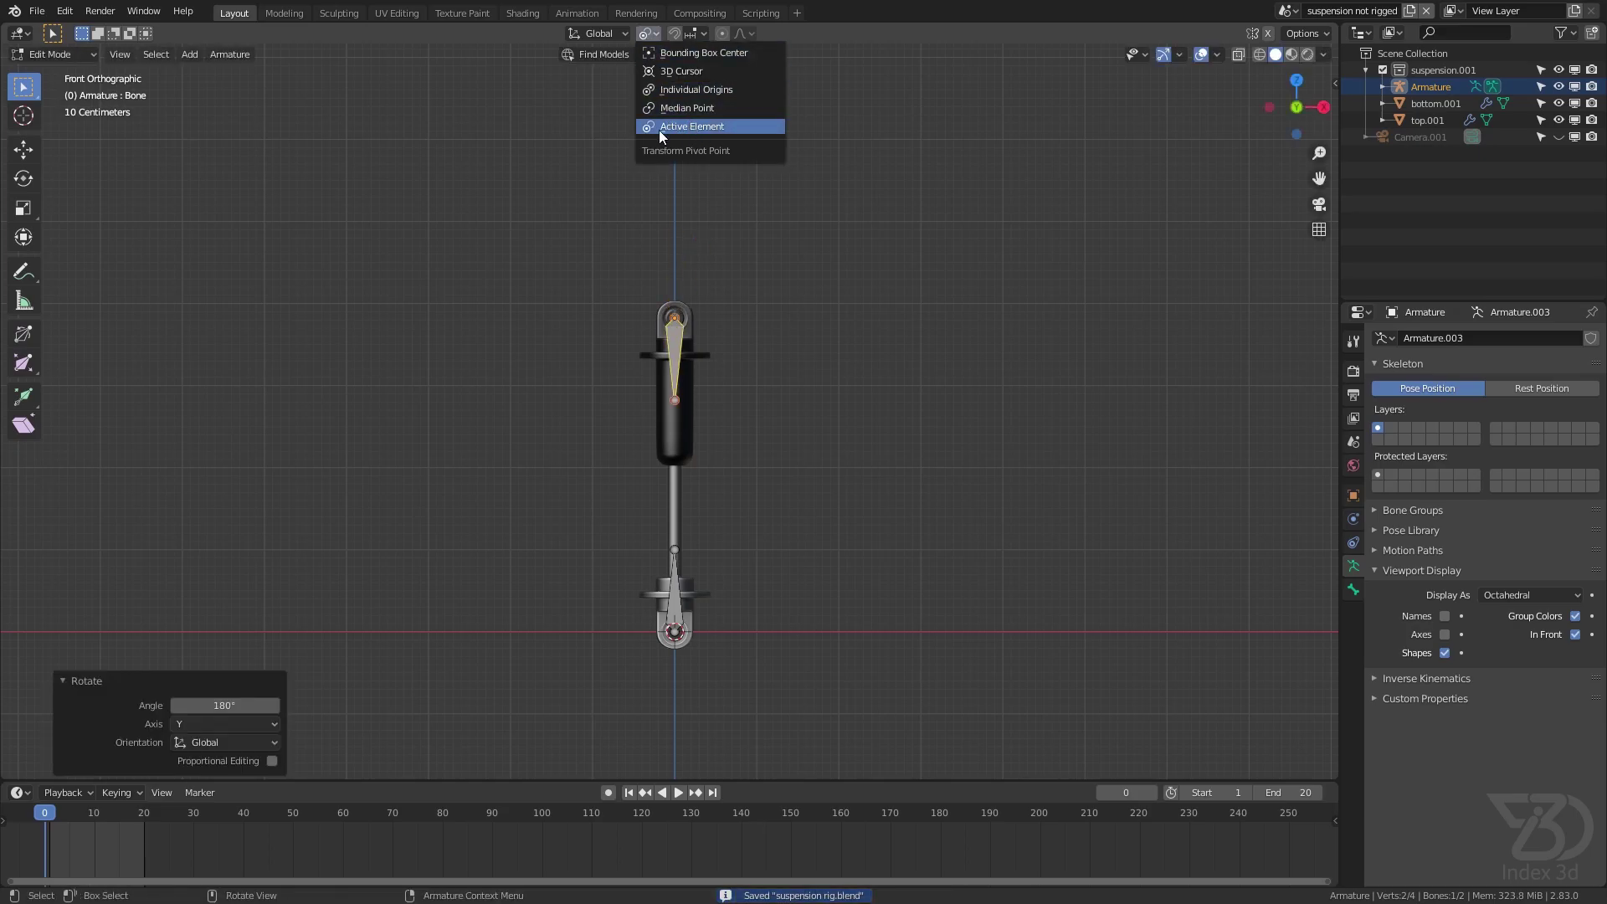
{"action": "left_click", "coordinate": [690, 132]}
{"action": "middle_click_drag", "start_coordinate": [714, 434], "coordinate": [672, 400], "text": "shift"}
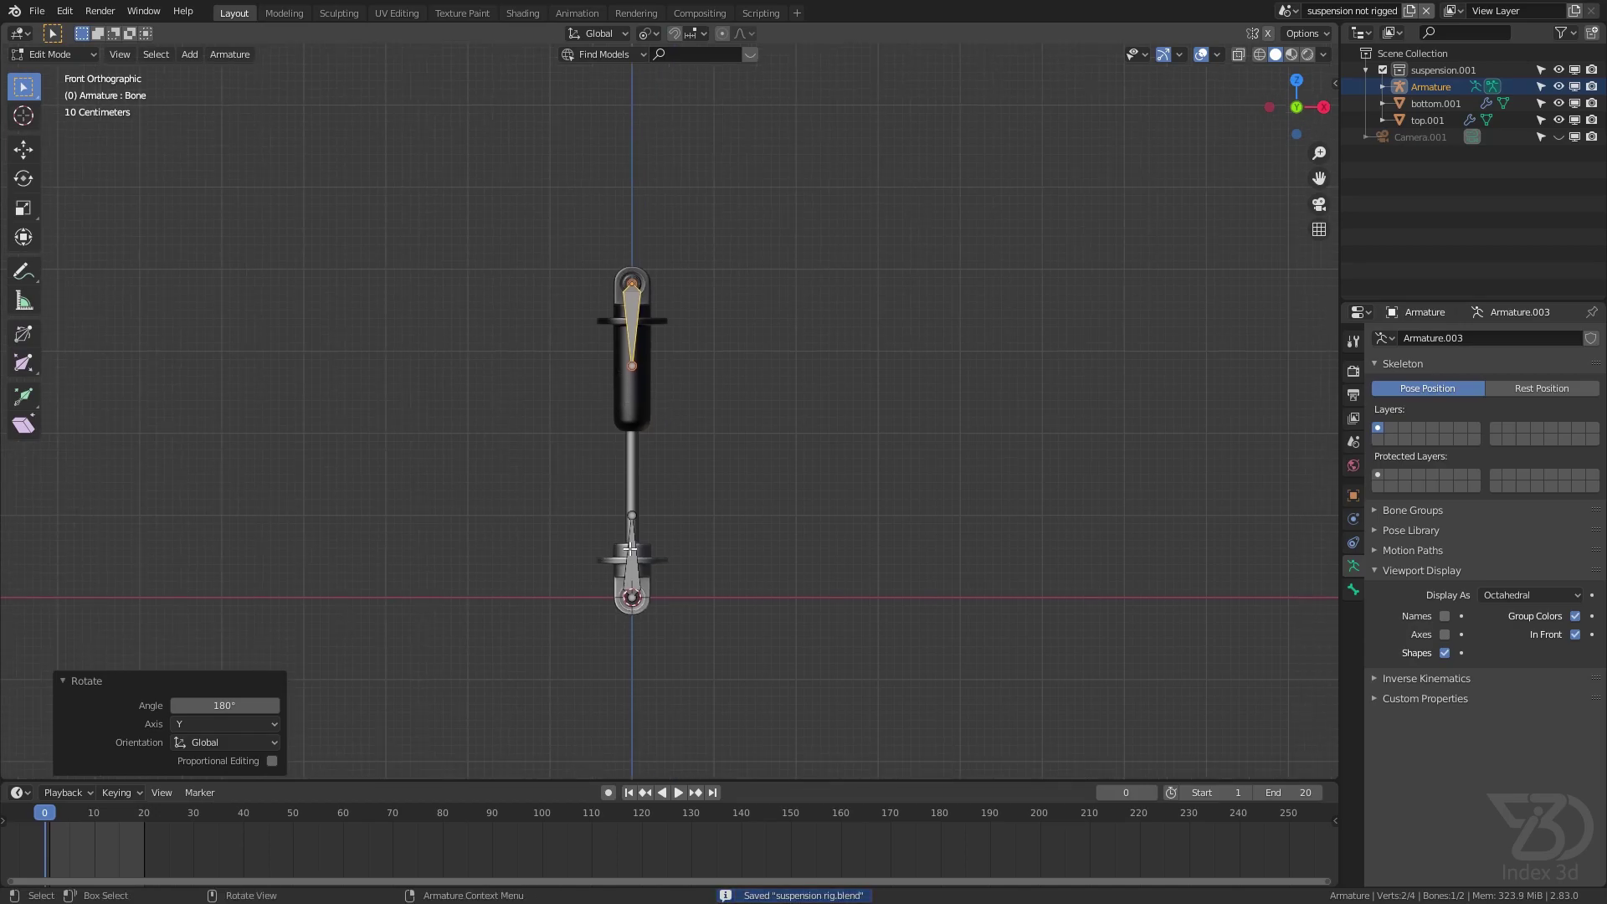
{"action": "left_click", "coordinate": [632, 536]}
{"action": "left_click", "coordinate": [631, 326]}
{"action": "scroll", "coordinate": [629, 305], "scroll_direction": "up", "scroll_amount": 4}
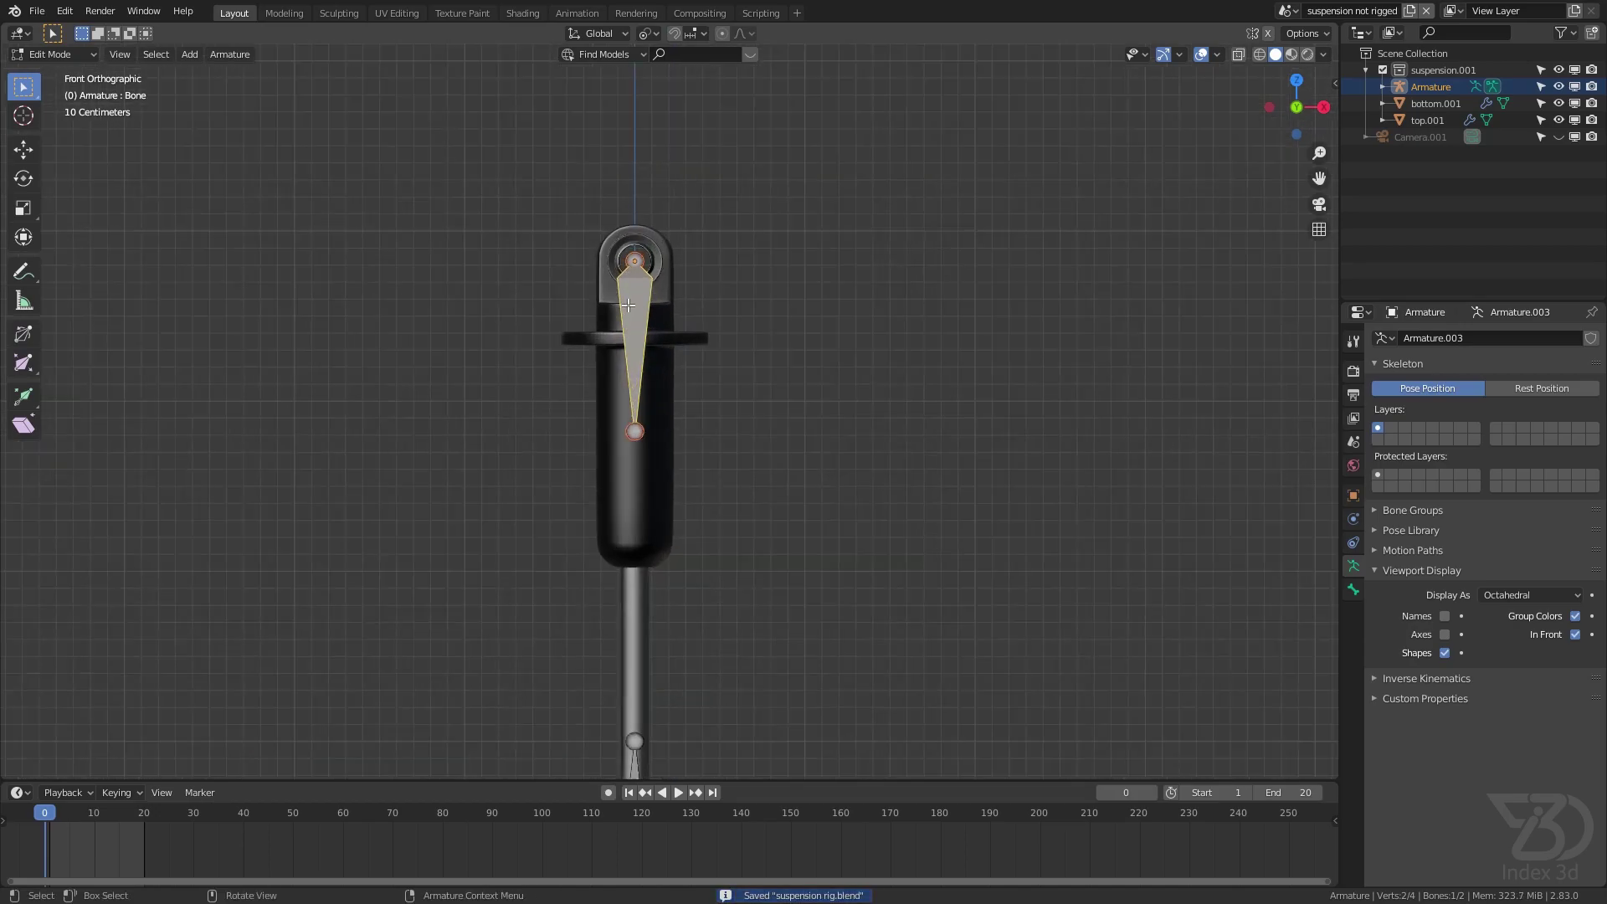
{"action": "left_click", "coordinate": [1239, 55]}
{"action": "scroll", "coordinate": [666, 294], "scroll_direction": "up", "scroll_amount": 3}
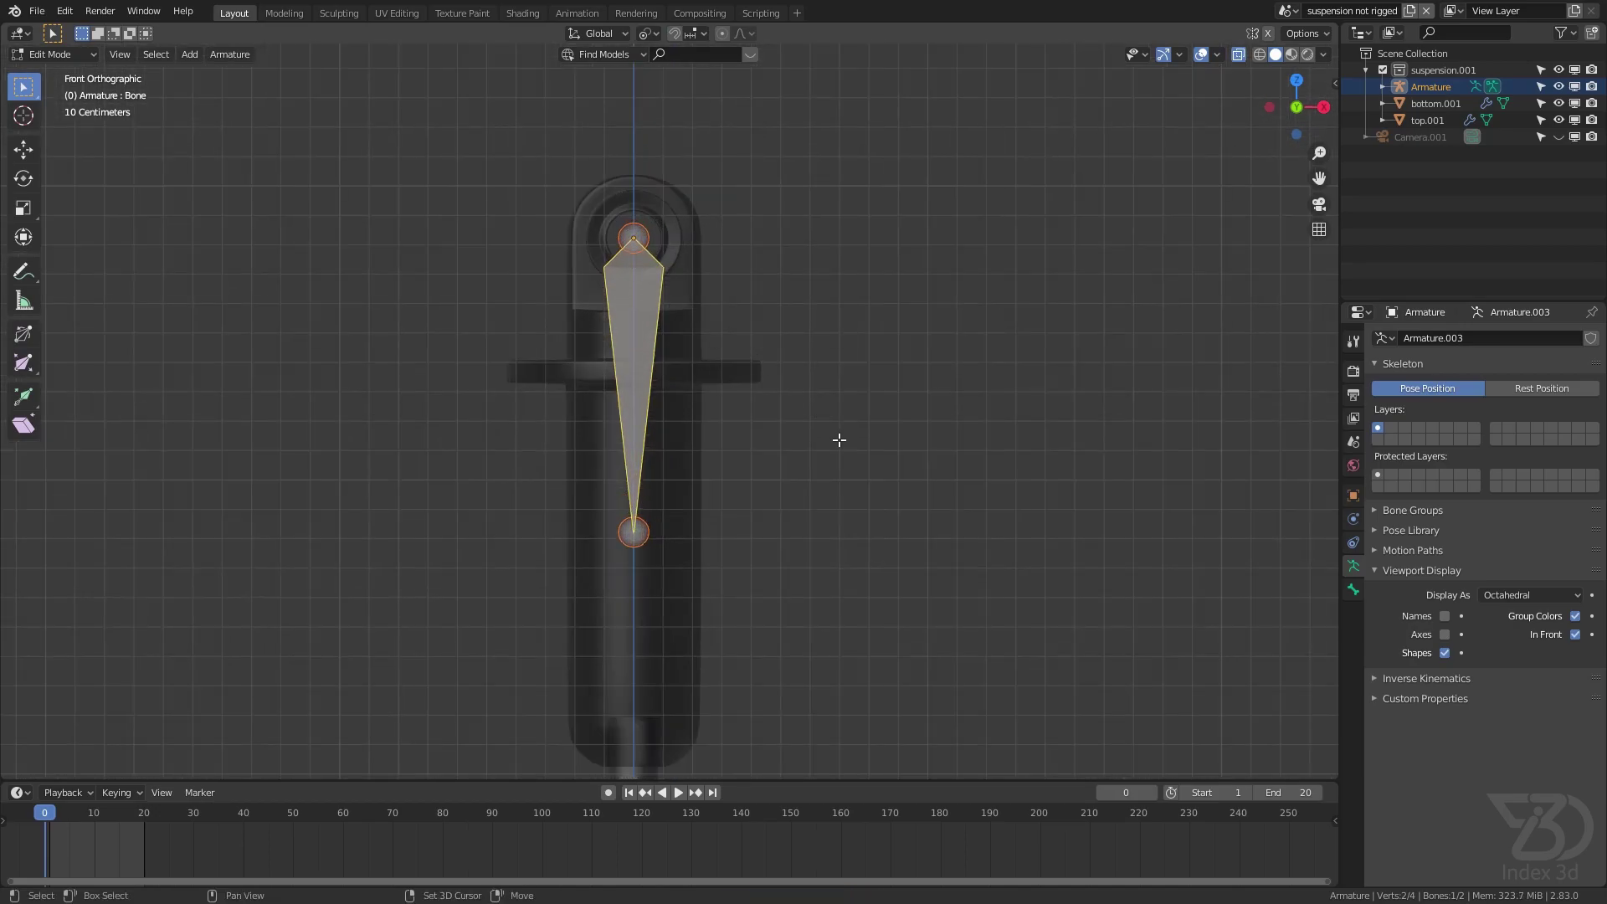
{"action": "scroll", "coordinate": [703, 452], "scroll_direction": "down", "scroll_amount": 3}
Duplicate both bones in place
{"action": "key", "text": "a"}
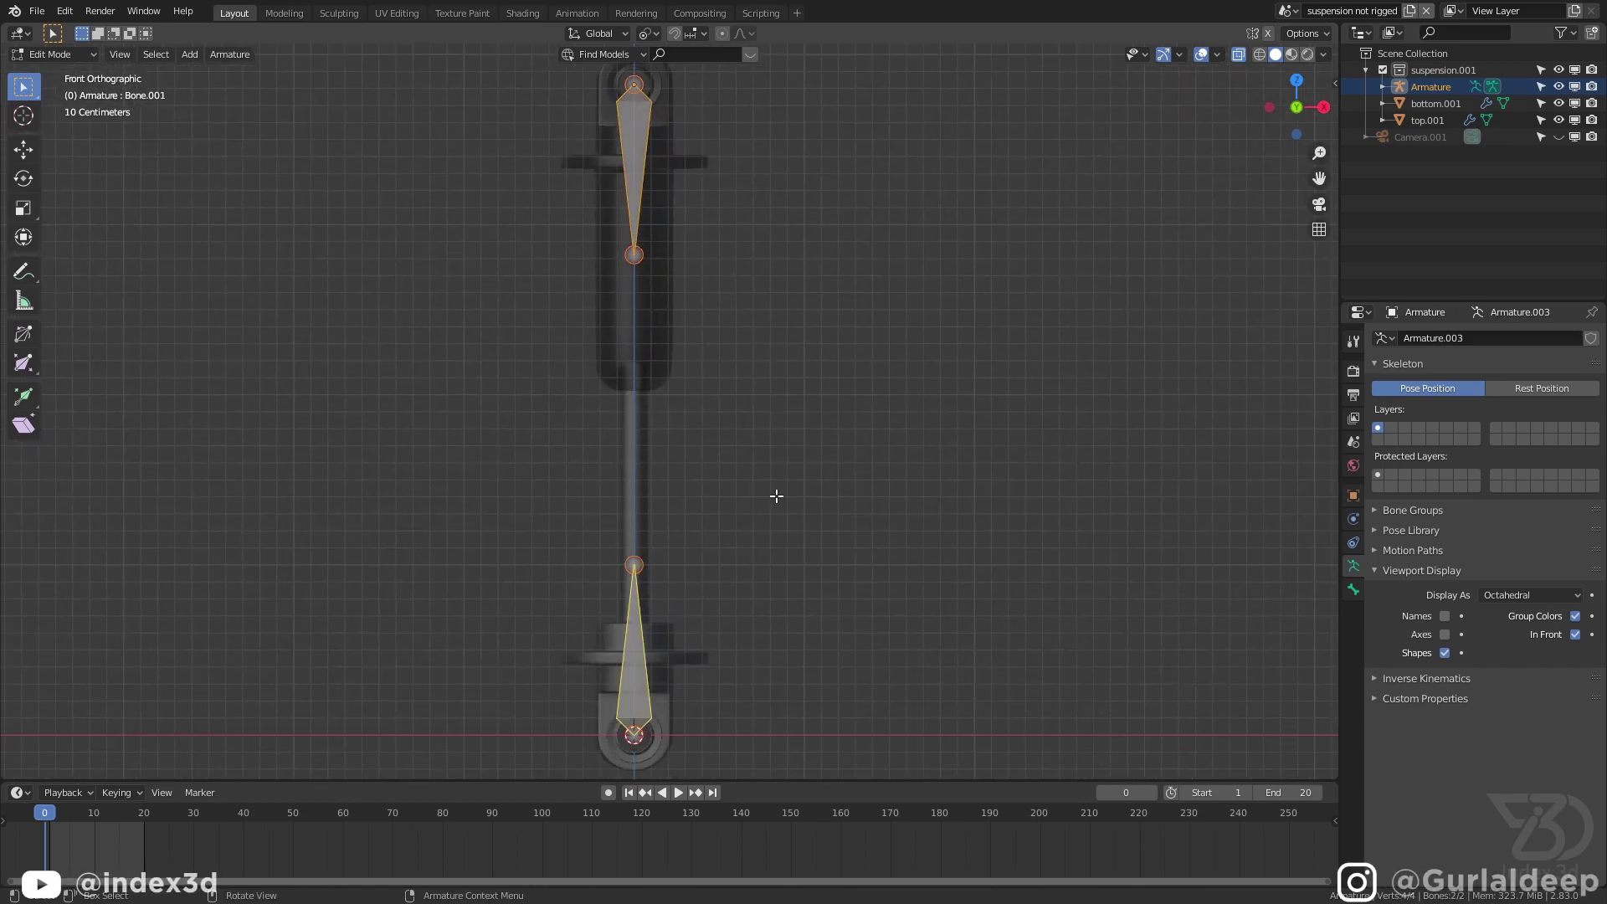
{"action": "scroll", "coordinate": [782, 492], "scroll_direction": "up", "scroll_amount": 2, "text": "shift"}
{"action": "key", "text": "shift+d"}
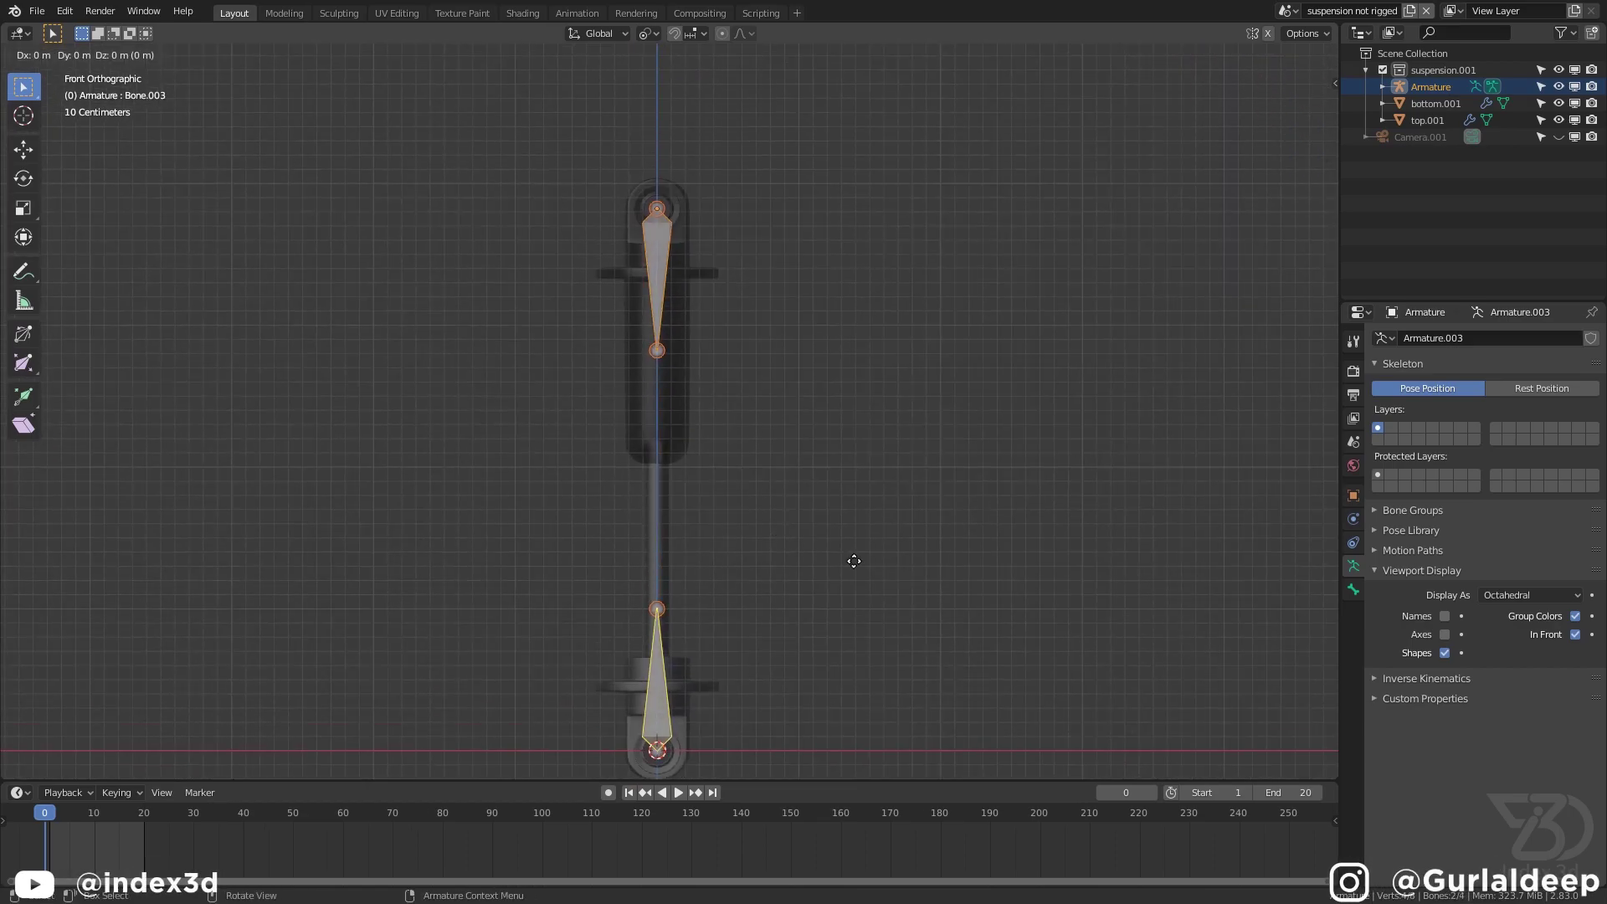
{"action": "key", "text": "s"}
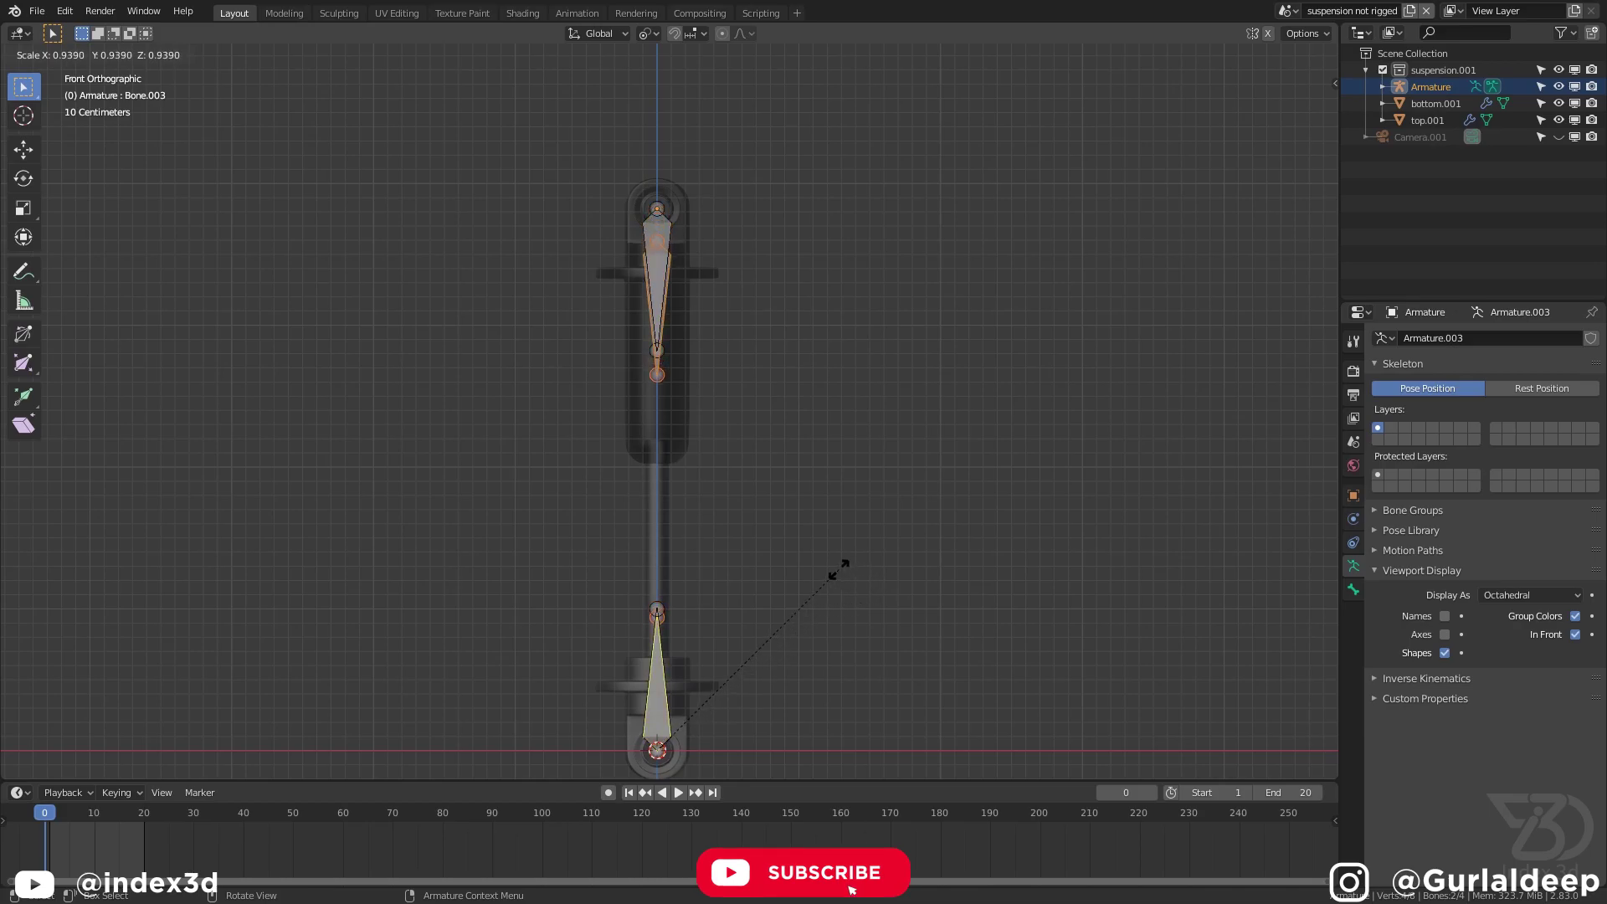
{"action": "right_click", "coordinate": [839, 569]}
Scale the duplicated bones to 0.5 on all axes about their individual origins and save the file
{"action": "key", "text": "ctrl+s"}
{"action": "left_click", "coordinate": [648, 34]}
{"action": "left_click", "coordinate": [689, 87]}
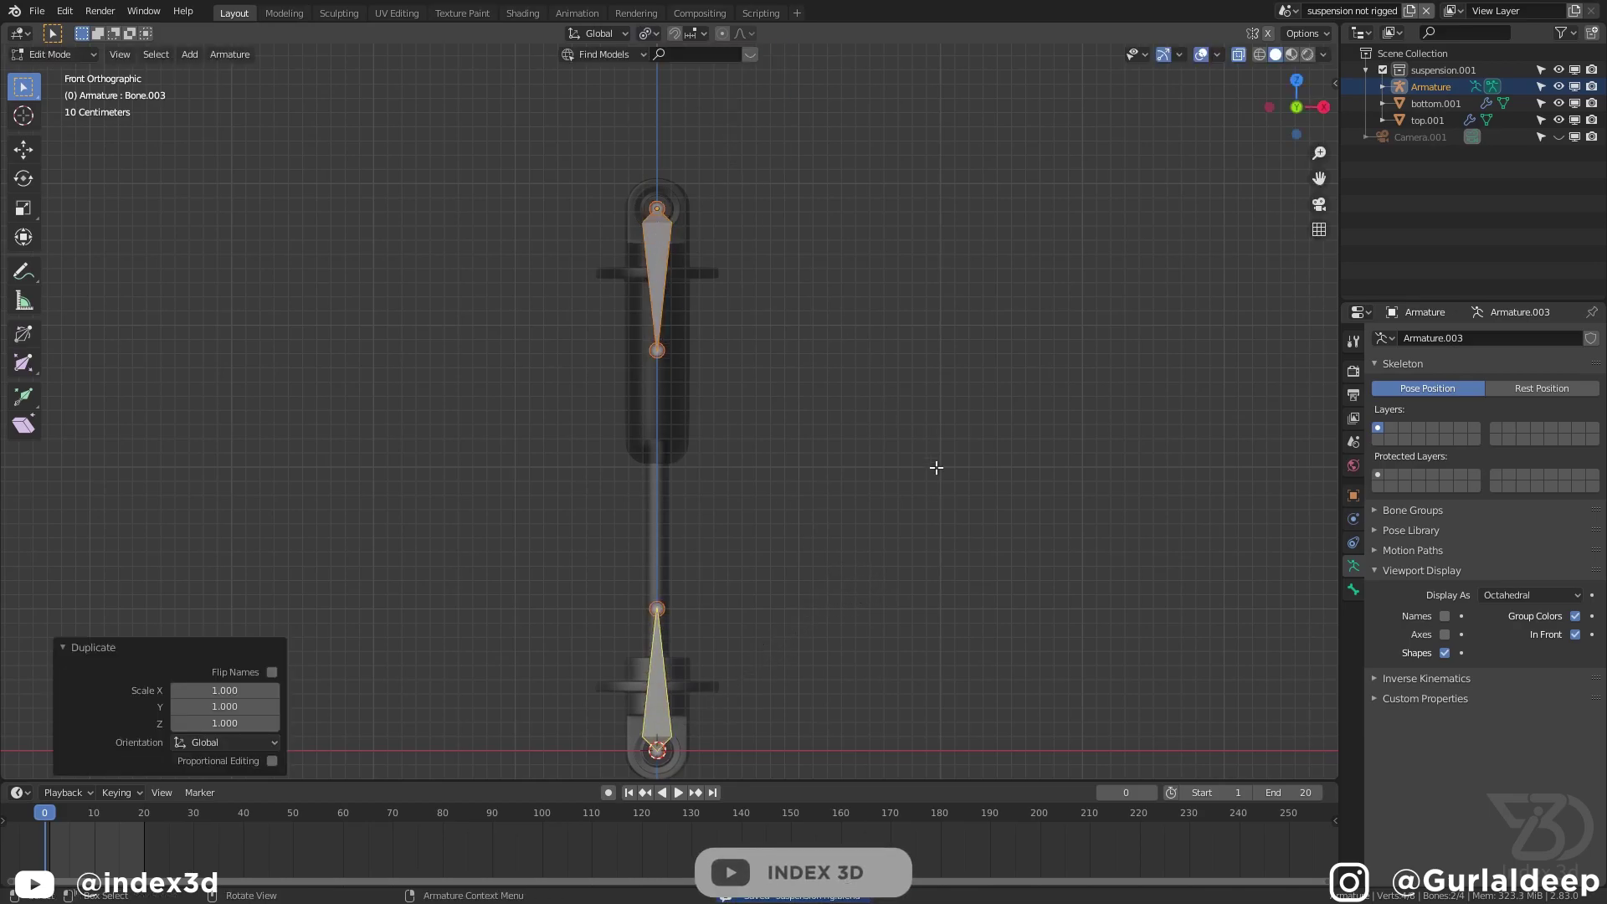
{"action": "key", "text": "s"}
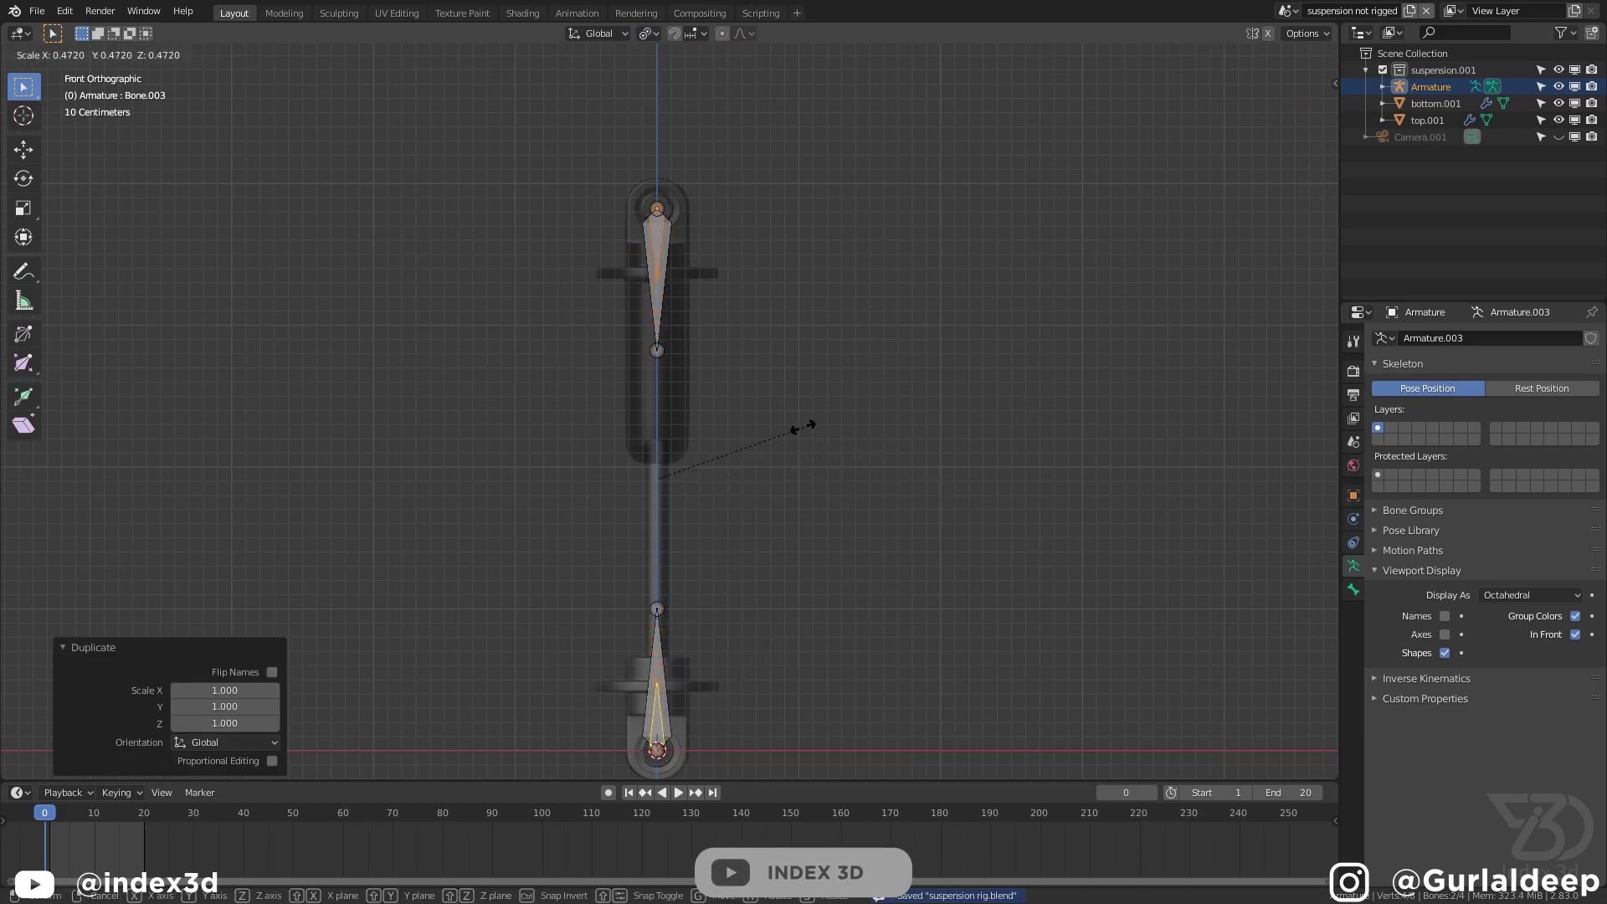
{"action": "left_click", "coordinate": [804, 427]}
{"action": "left_click_drag", "start_coordinate": [220, 724], "coordinate": [220, 691]}
{"action": "type", "text": ".5"}
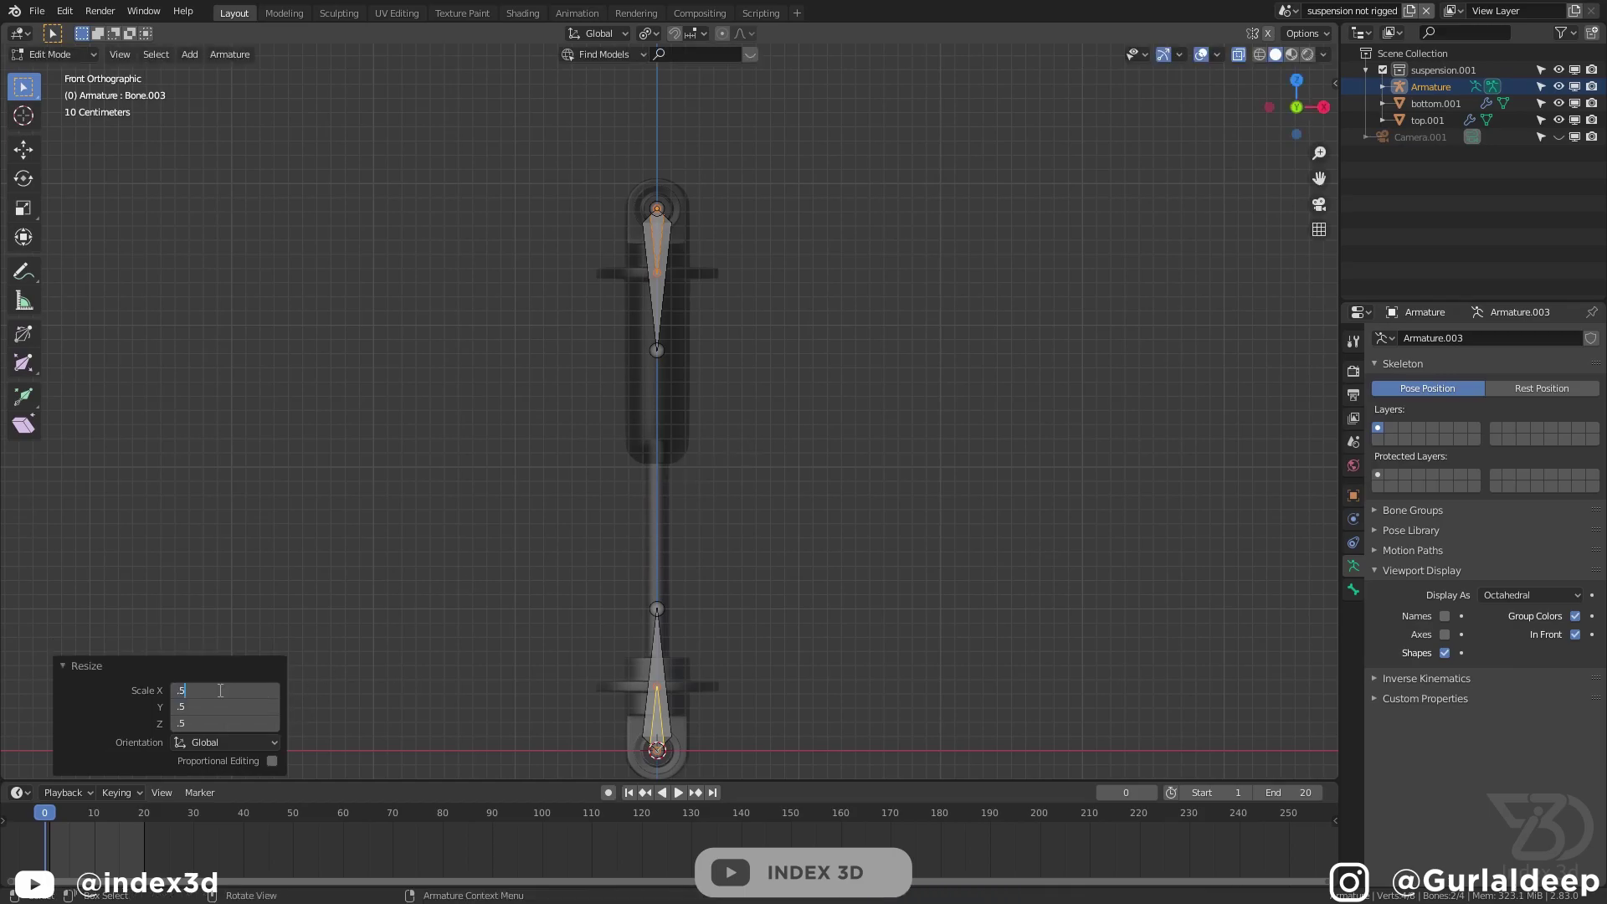
{"action": "key", "text": "Return"}
{"action": "middle_click_drag", "start_coordinate": [646, 345], "coordinate": [675, 244], "text": "ctrl"}
{"action": "key", "text": "ctrl+s"}
Examine the half-size bones at both ends of the suspension with X-ray display off and back on
{"action": "scroll", "coordinate": [688, 319], "scroll_direction": "down", "scroll_amount": 4}
{"action": "scroll", "coordinate": [676, 472], "scroll_direction": "down", "scroll_amount": 4}
{"action": "middle_click_drag", "start_coordinate": [676, 472], "coordinate": [708, 561], "text": "shift"}
{"action": "key", "text": "ctrl+s"}
{"action": "scroll", "coordinate": [605, 476], "scroll_direction": "up", "scroll_amount": 4}
{"action": "key", "text": "ctrl+s"}
{"action": "left_click", "coordinate": [1240, 56]}
{"action": "key", "text": "ctrl+s"}
{"action": "scroll", "coordinate": [695, 386], "scroll_direction": "down", "scroll_amount": 1}
{"action": "scroll", "coordinate": [658, 467], "scroll_direction": "down", "scroll_amount": 3}
{"action": "key", "text": "ctrl+s"}
{"action": "middle_click_drag", "start_coordinate": [639, 279], "coordinate": [644, 379], "text": "shift"}
{"action": "scroll", "coordinate": [644, 378], "scroll_direction": "up", "scroll_amount": 2}
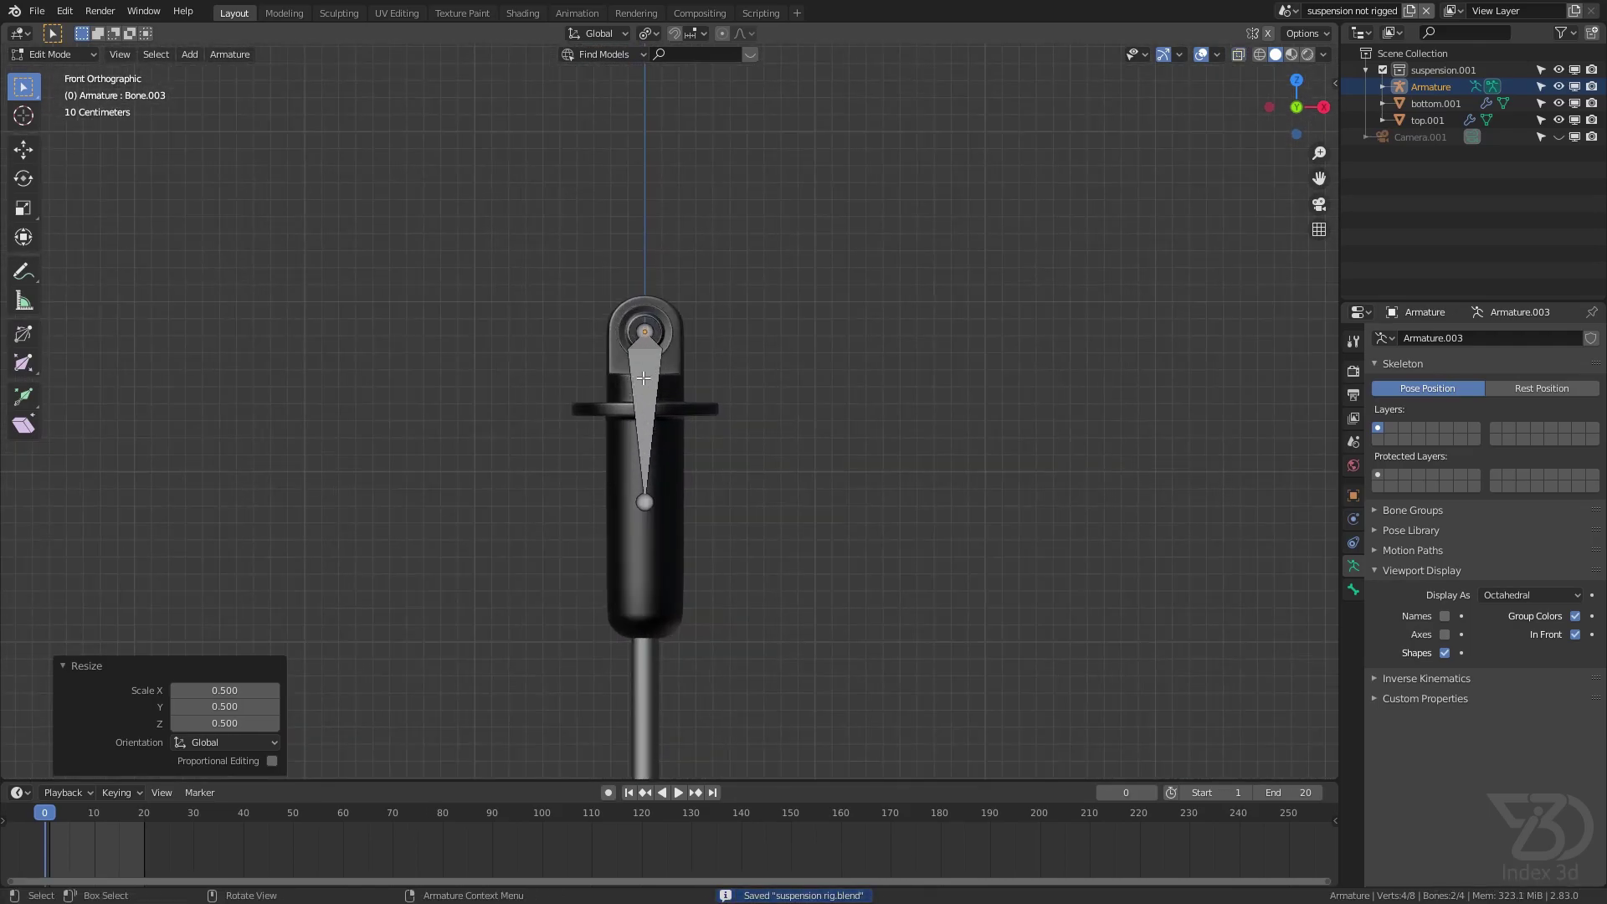
{"action": "left_click", "coordinate": [1238, 55]}
{"action": "scroll", "coordinate": [884, 349], "scroll_direction": "down", "scroll_amount": 1}
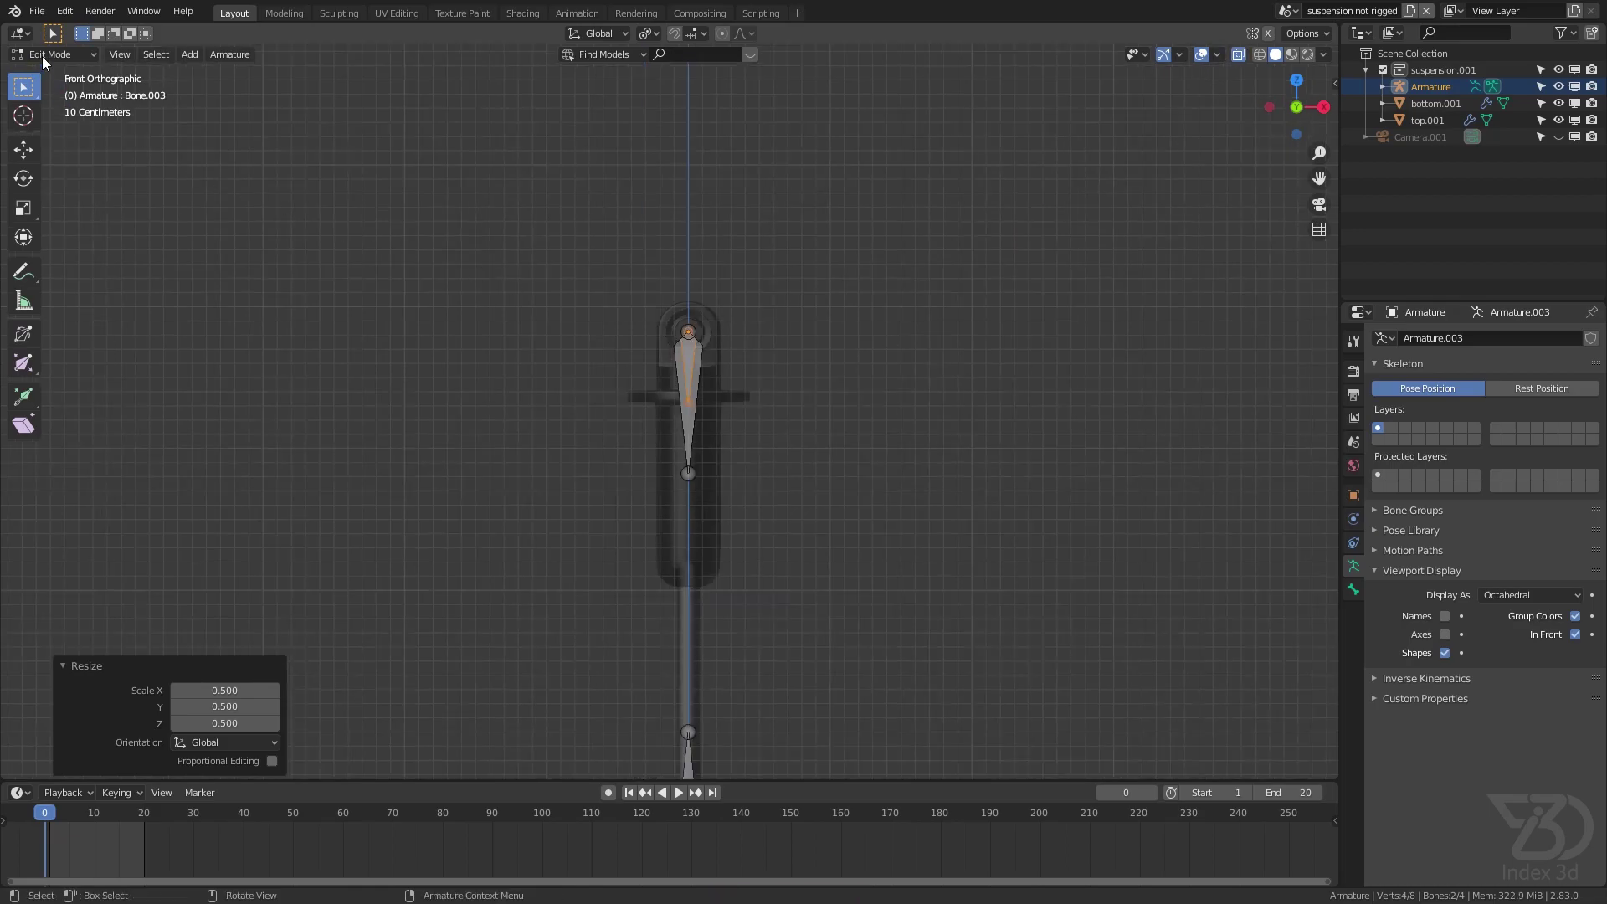
{"action": "key", "text": "ctrl+s"}
{"action": "middle_click_drag", "start_coordinate": [554, 297], "coordinate": [471, 210], "text": "shift"}
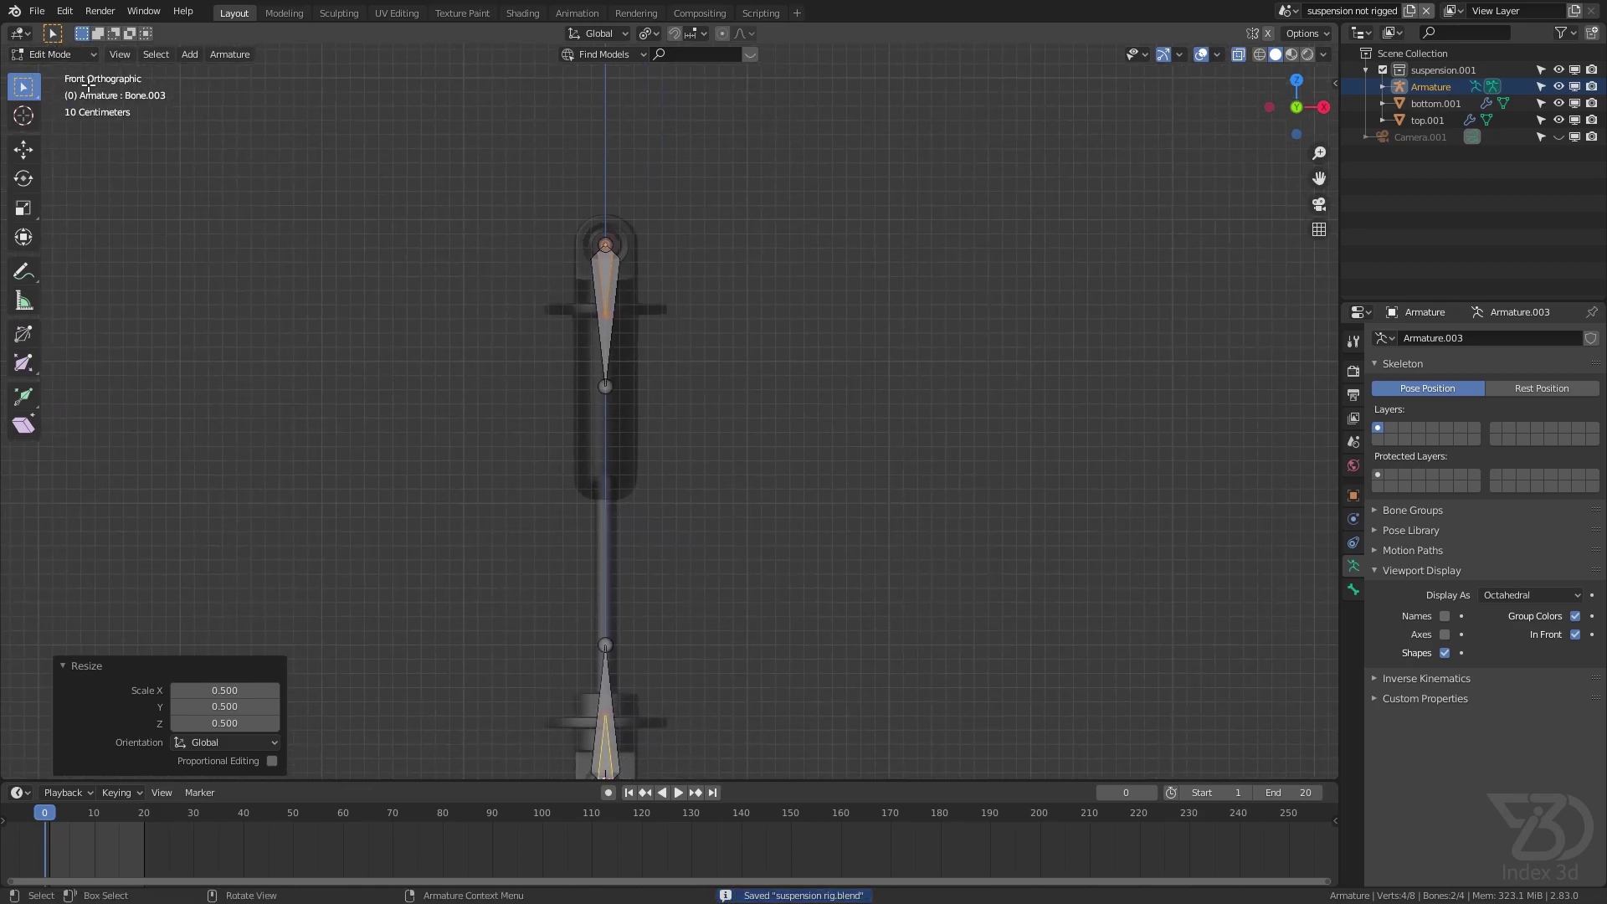
Switch the armature to Pose Mode, select the large top bone and open its bone constraint settings
{"action": "left_click", "coordinate": [69, 55]}
{"action": "left_click", "coordinate": [58, 111]}
{"action": "scroll", "coordinate": [626, 335], "scroll_direction": "up", "scroll_amount": 4}
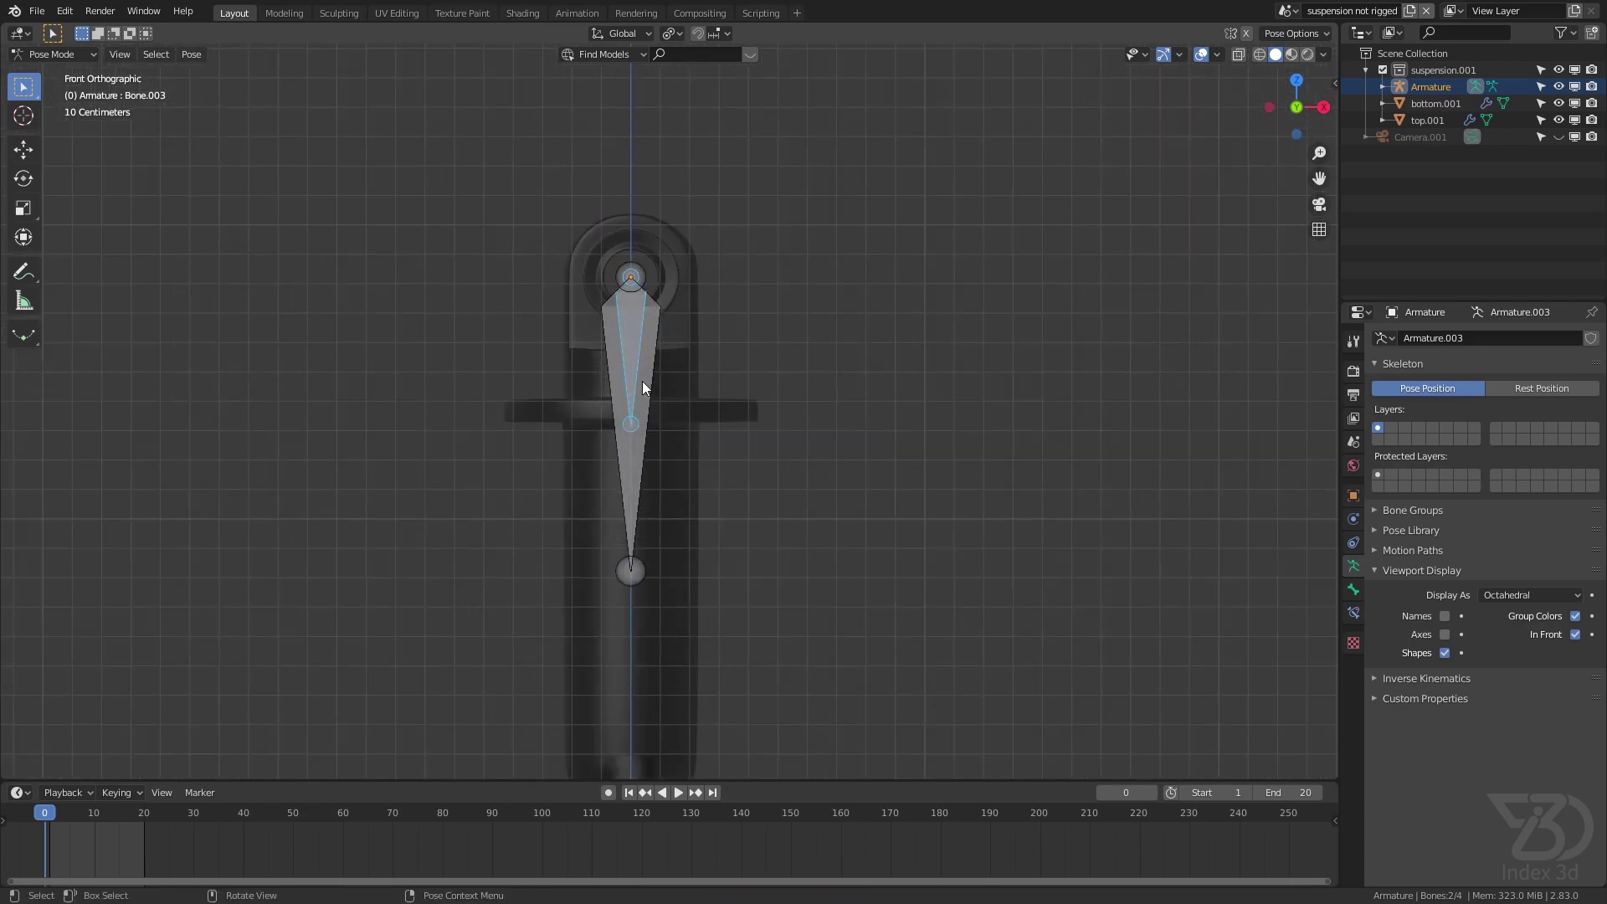
{"action": "left_click", "coordinate": [618, 273]}
{"action": "scroll", "coordinate": [619, 284], "scroll_direction": "down", "scroll_amount": 3}
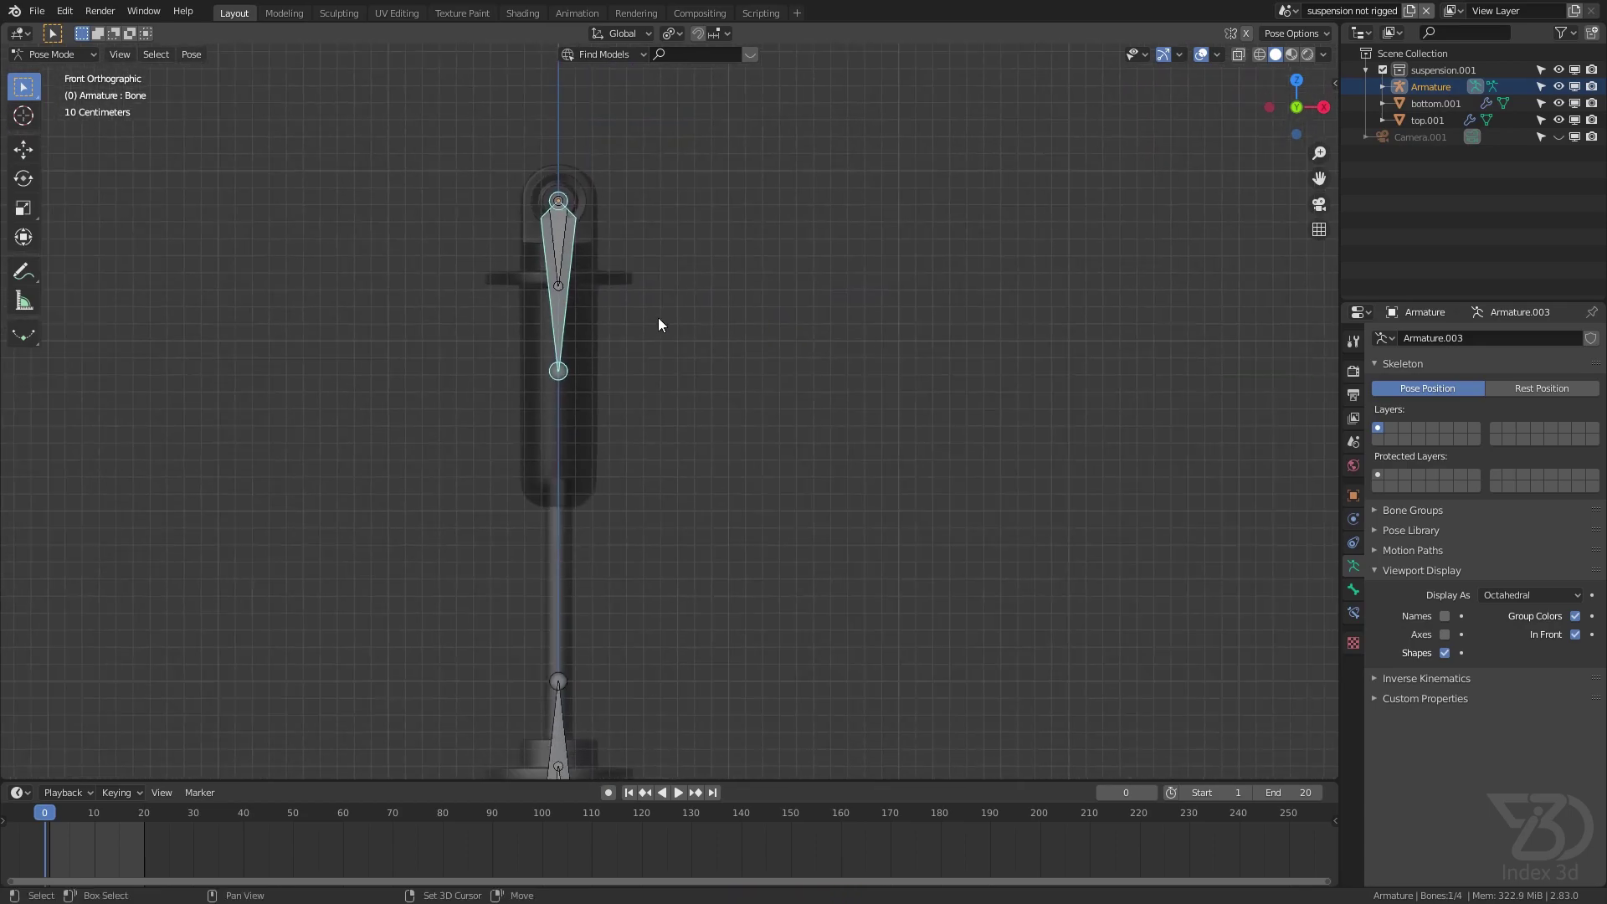
{"action": "left_click", "coordinate": [1354, 612]}
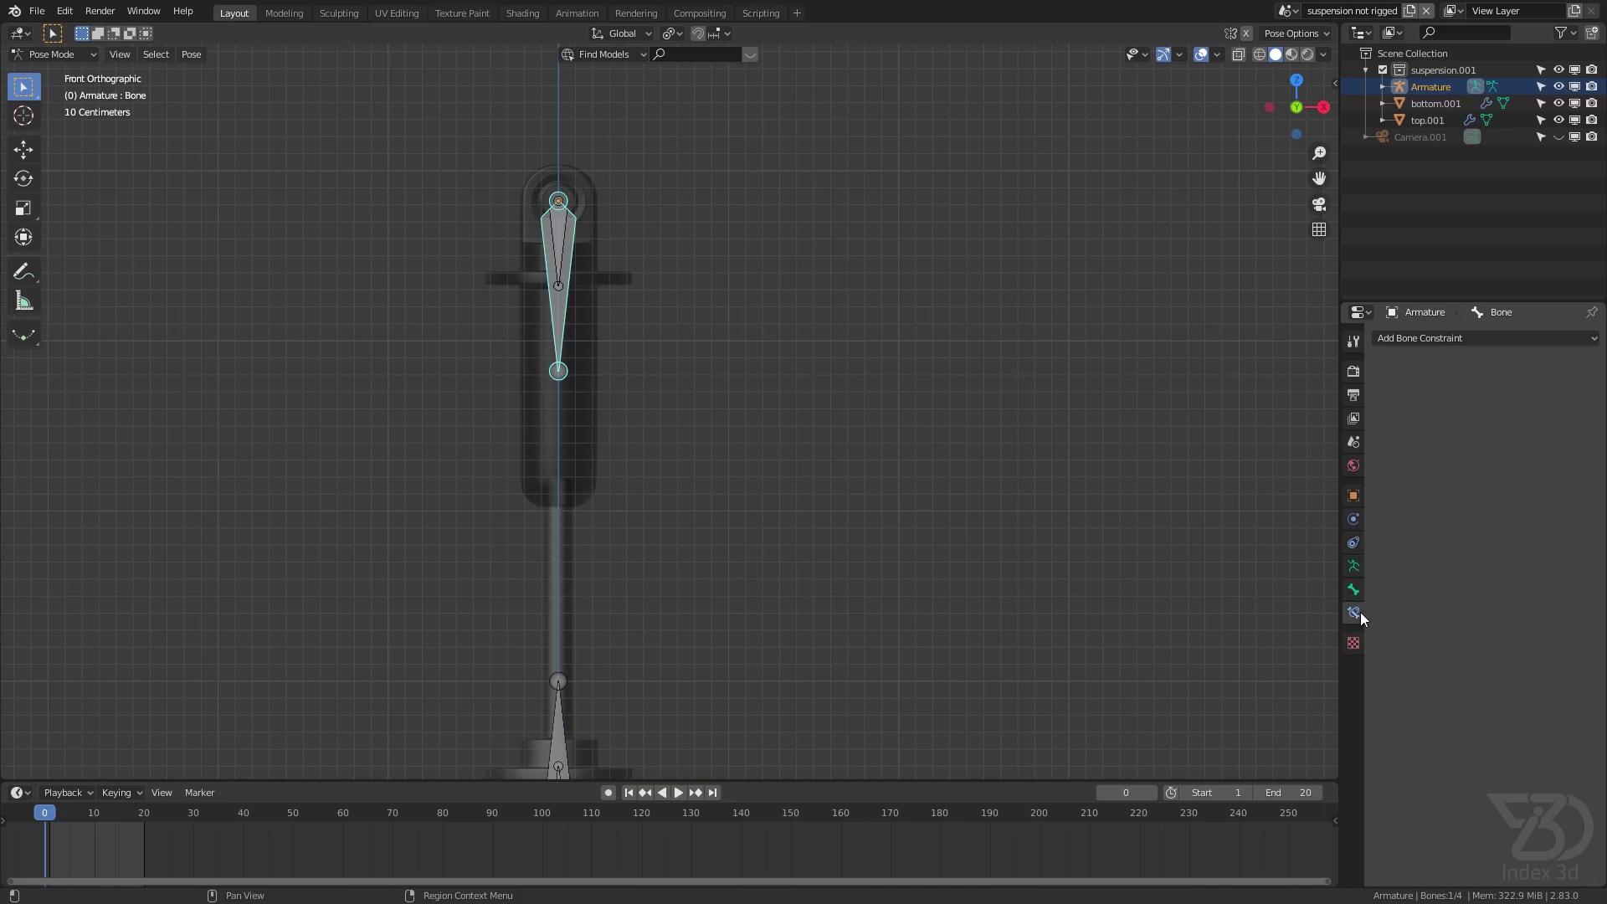
Rename the large and small bones at the suspension's bottom mount and save the file
{"action": "scroll", "coordinate": [737, 385], "scroll_direction": "down", "scroll_amount": 2}
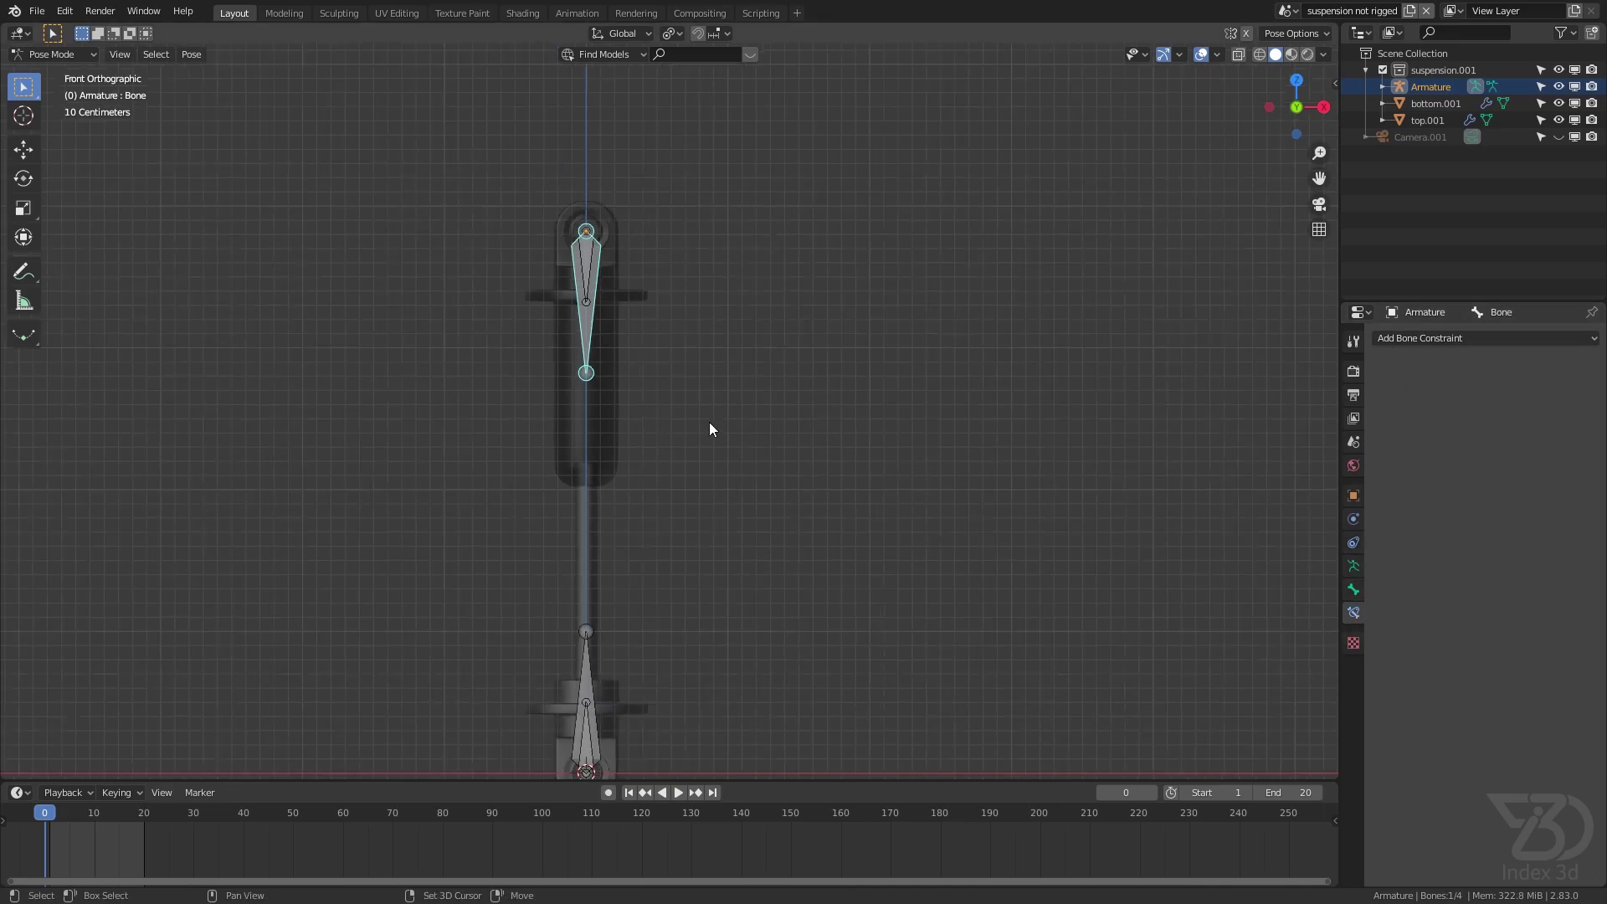
{"action": "left_click", "coordinate": [533, 636]}
{"action": "scroll", "coordinate": [546, 491], "scroll_direction": "up", "scroll_amount": 4}
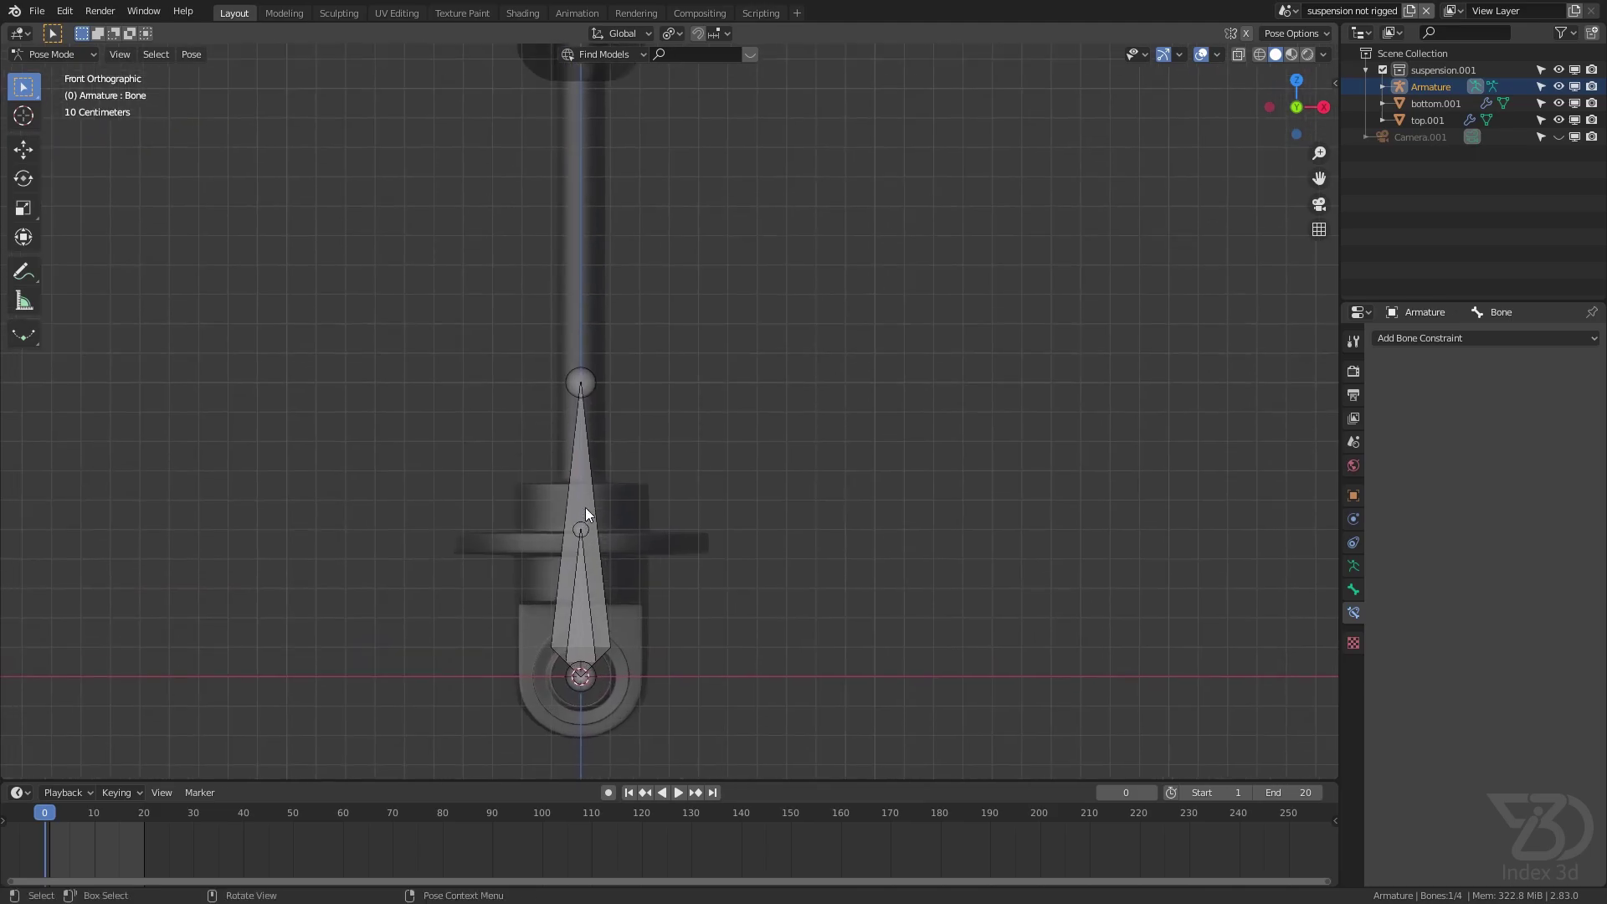
{"action": "key", "text": "F2"}
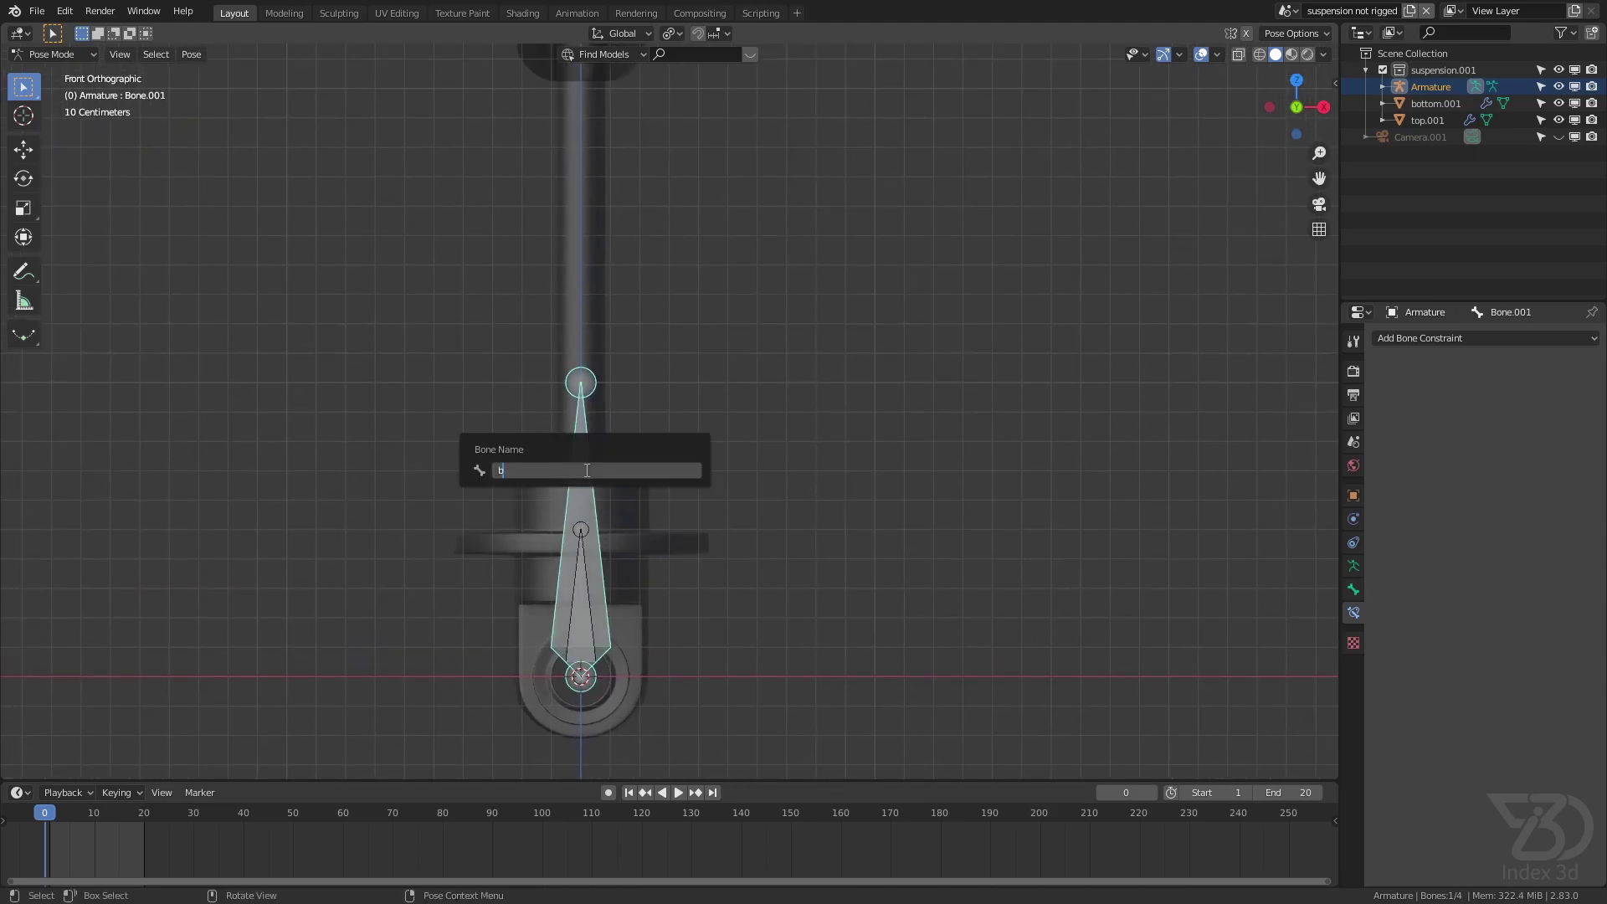
{"action": "key", "text": "Return"}
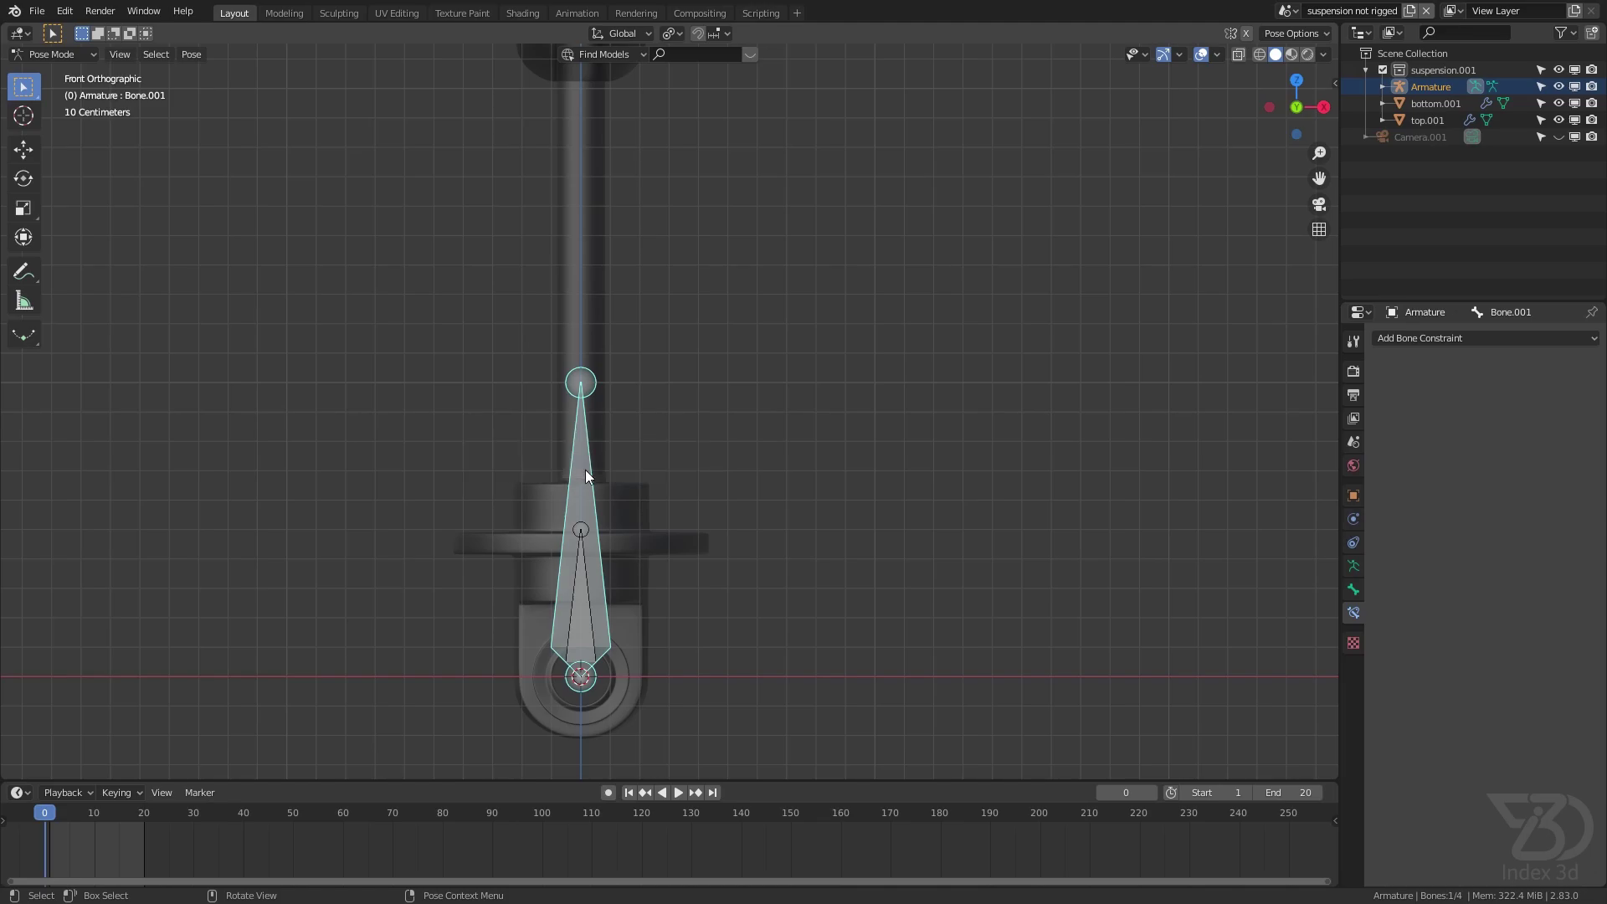
{"action": "left_click", "coordinate": [586, 618]}
{"action": "key", "text": "F2"}
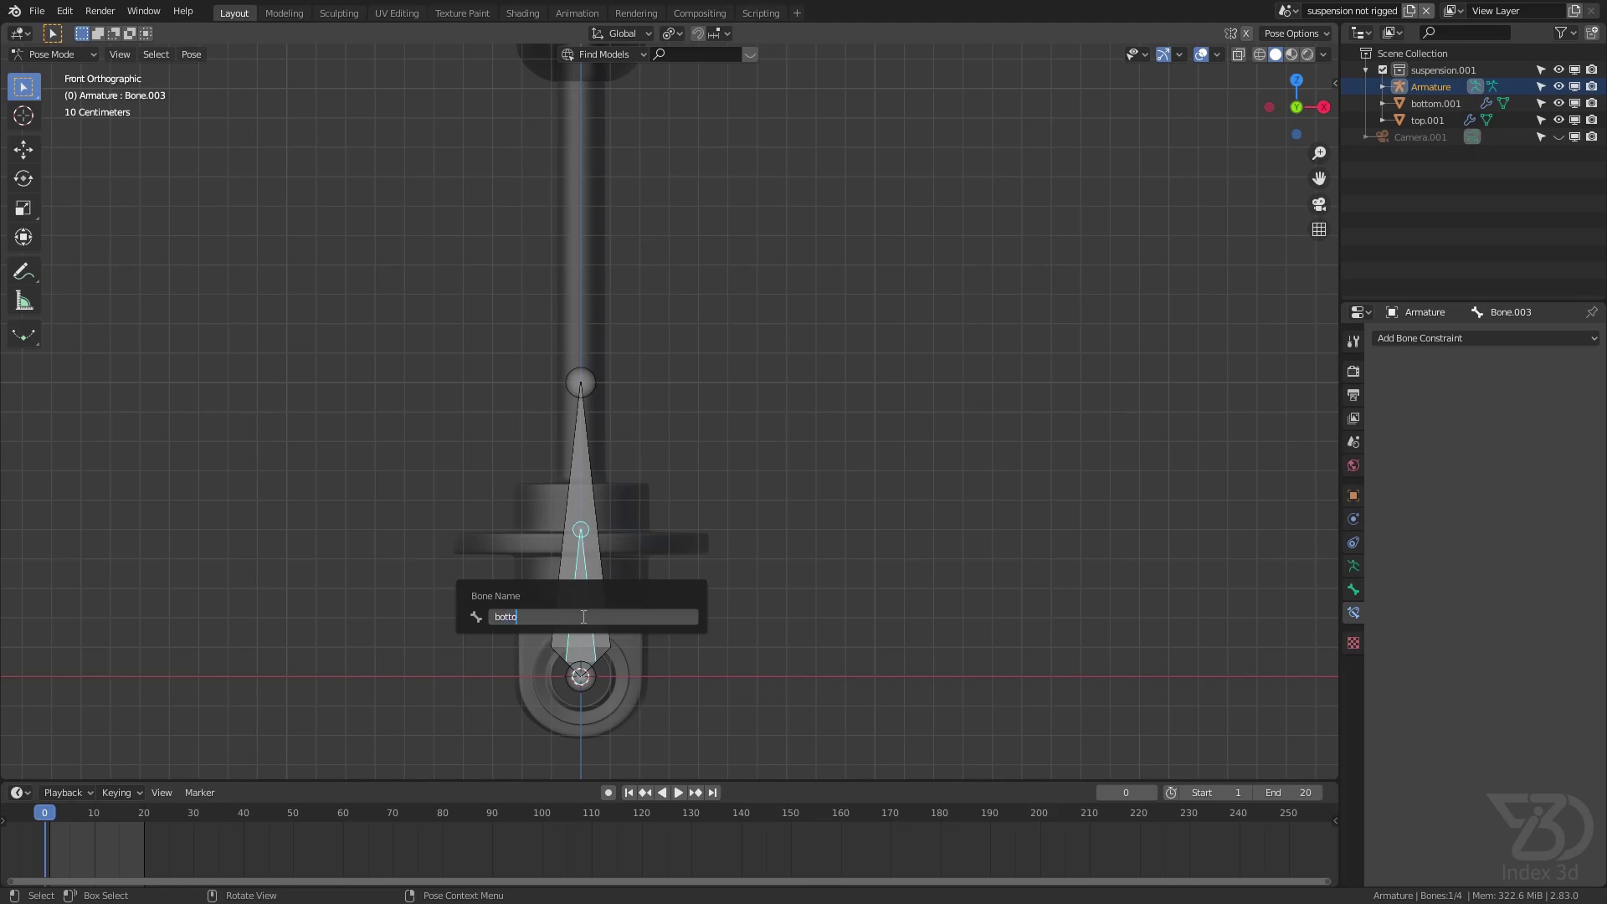
{"action": "key", "text": "Return"}
{"action": "key", "text": "ctrl+s"}
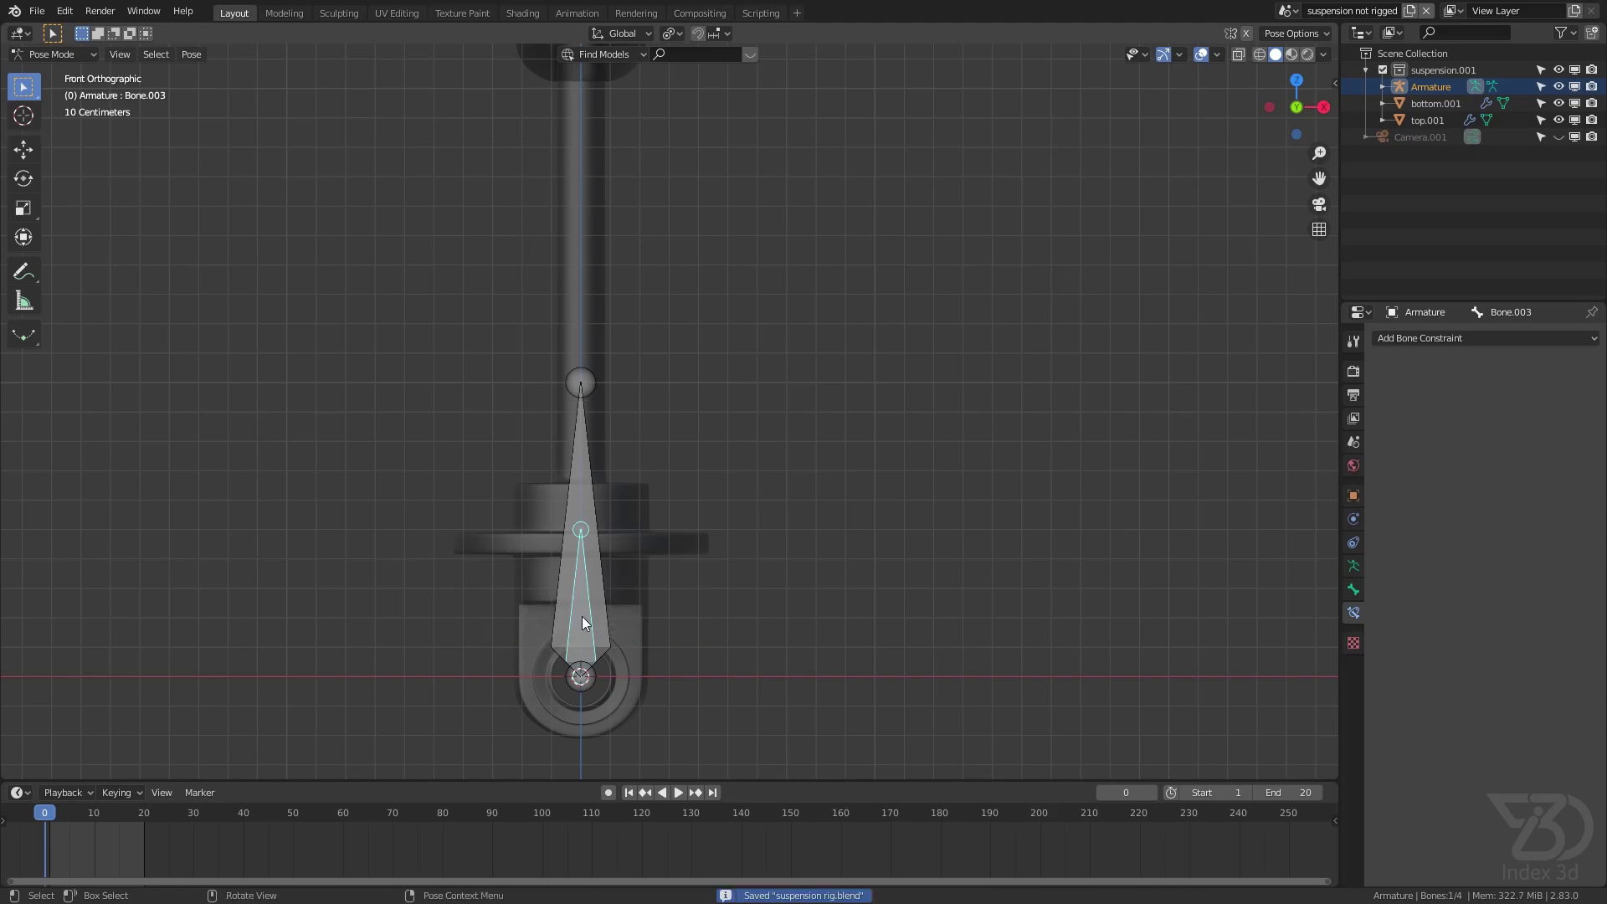
Rename the large bone at the suspension's top mount as "top"
{"action": "scroll", "coordinate": [607, 473], "scroll_direction": "down", "scroll_amount": 3}
{"action": "scroll", "coordinate": [611, 360], "scroll_direction": "up", "scroll_amount": 15, "text": "shift"}
{"action": "left_click", "coordinate": [596, 397]}
{"action": "scroll", "coordinate": [603, 444], "scroll_direction": "up", "scroll_amount": 5, "text": "shift"}
{"action": "scroll", "coordinate": [605, 446], "scroll_direction": "up", "scroll_amount": 4}
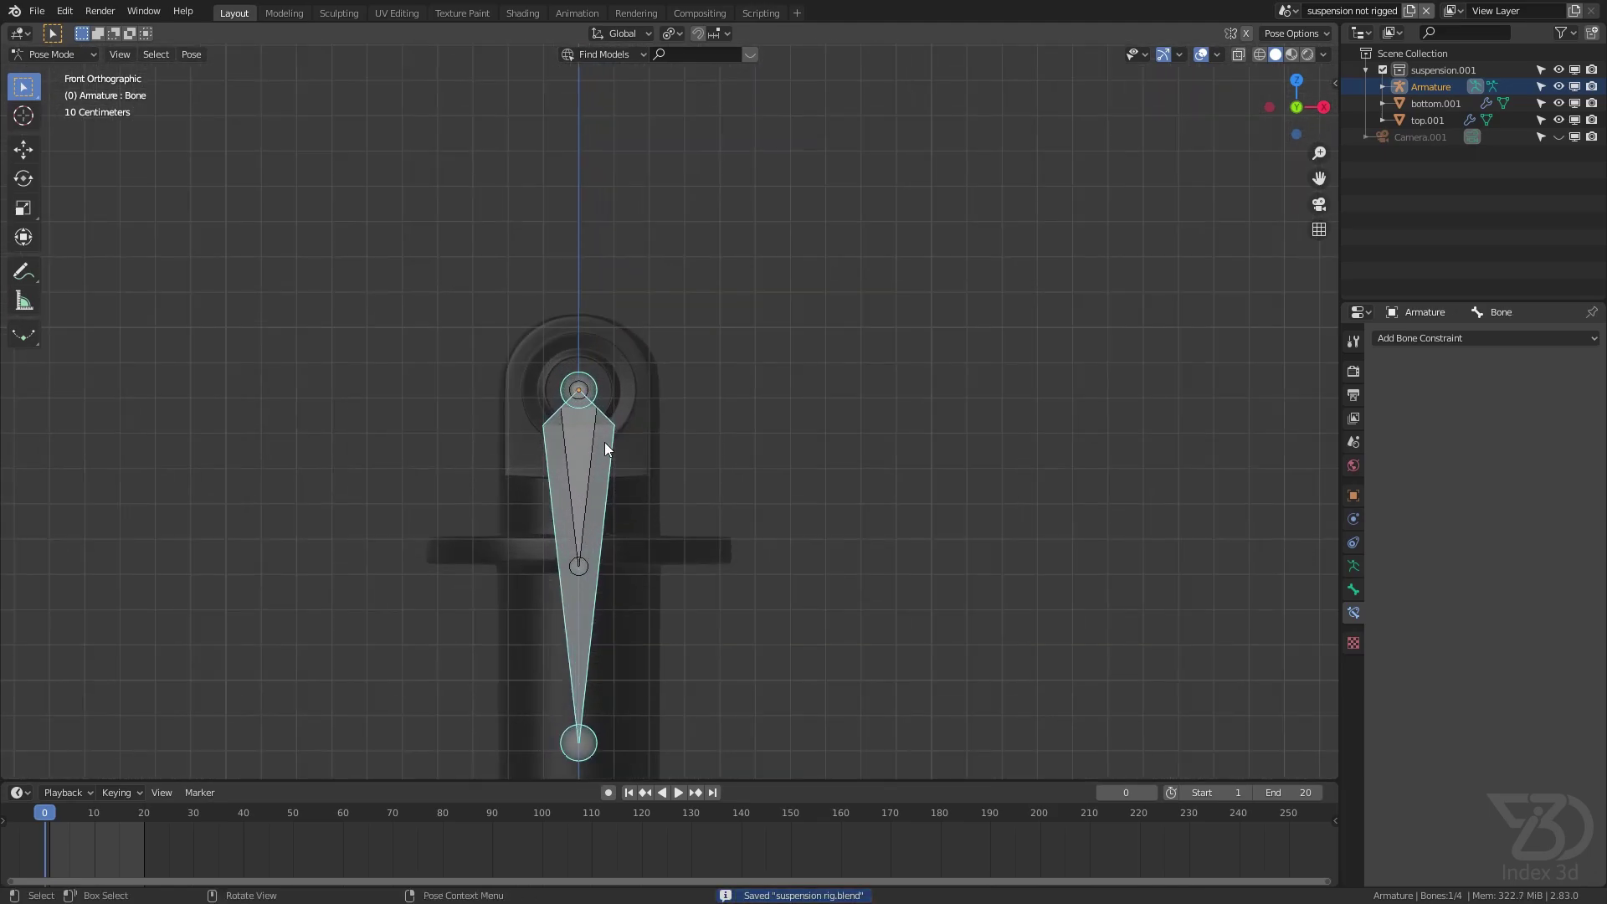
{"action": "key", "text": "F2"}
{"action": "type", "text": "top"}
{"action": "key", "text": "Return"}
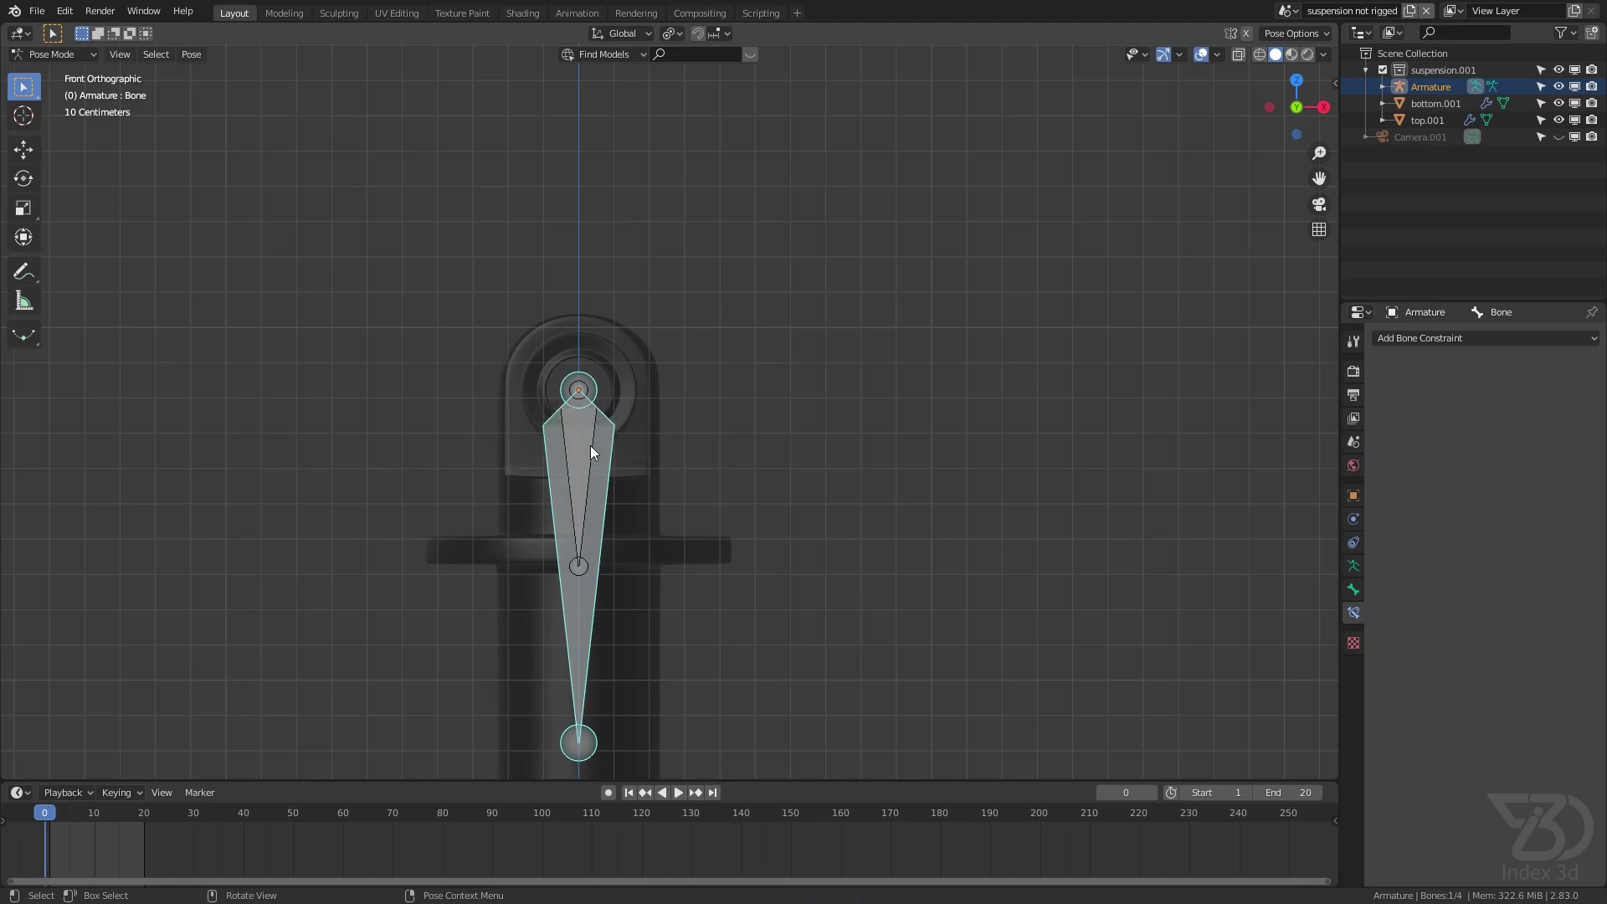
Rename the small bone at the suspension's top mount as "top track" and save the file
{"action": "left_click", "coordinate": [572, 447]}
{"action": "key", "text": "F2"}
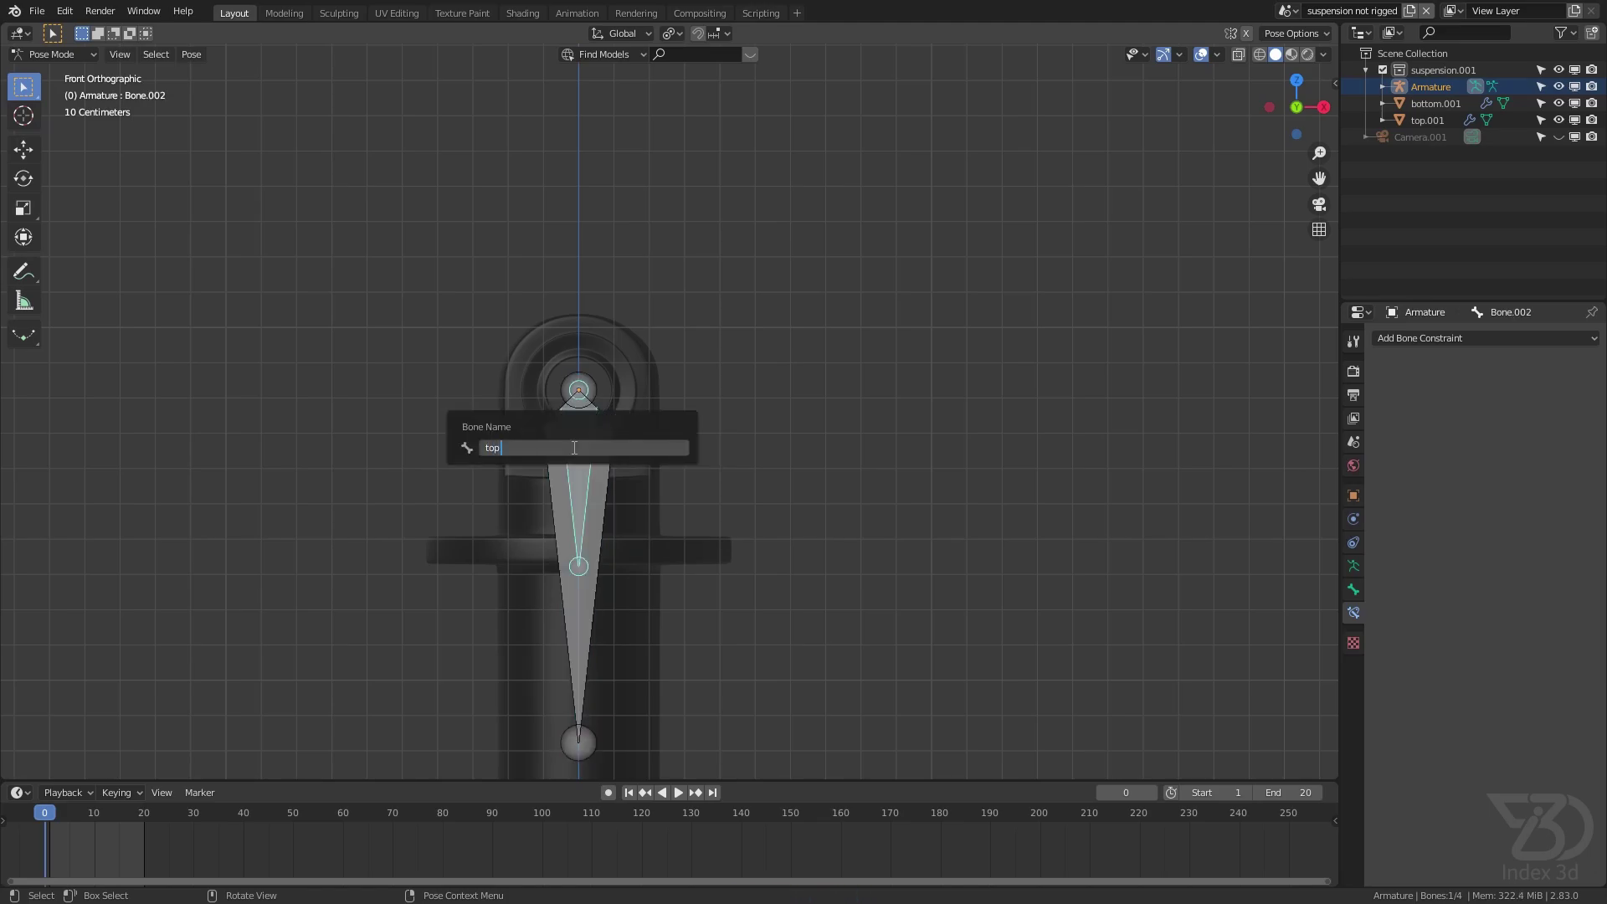
{"action": "type", "text": "top track"}
{"action": "key", "text": "Return"}
{"action": "key", "text": "ctrl+s"}
Select the large "top" bone in front view and add a Damped Track constraint to it
{"action": "middle_click_drag", "start_coordinate": [573, 447], "coordinate": [538, 439]}
{"action": "key", "text": "KP_7"}
{"action": "key", "text": "KP_3"}
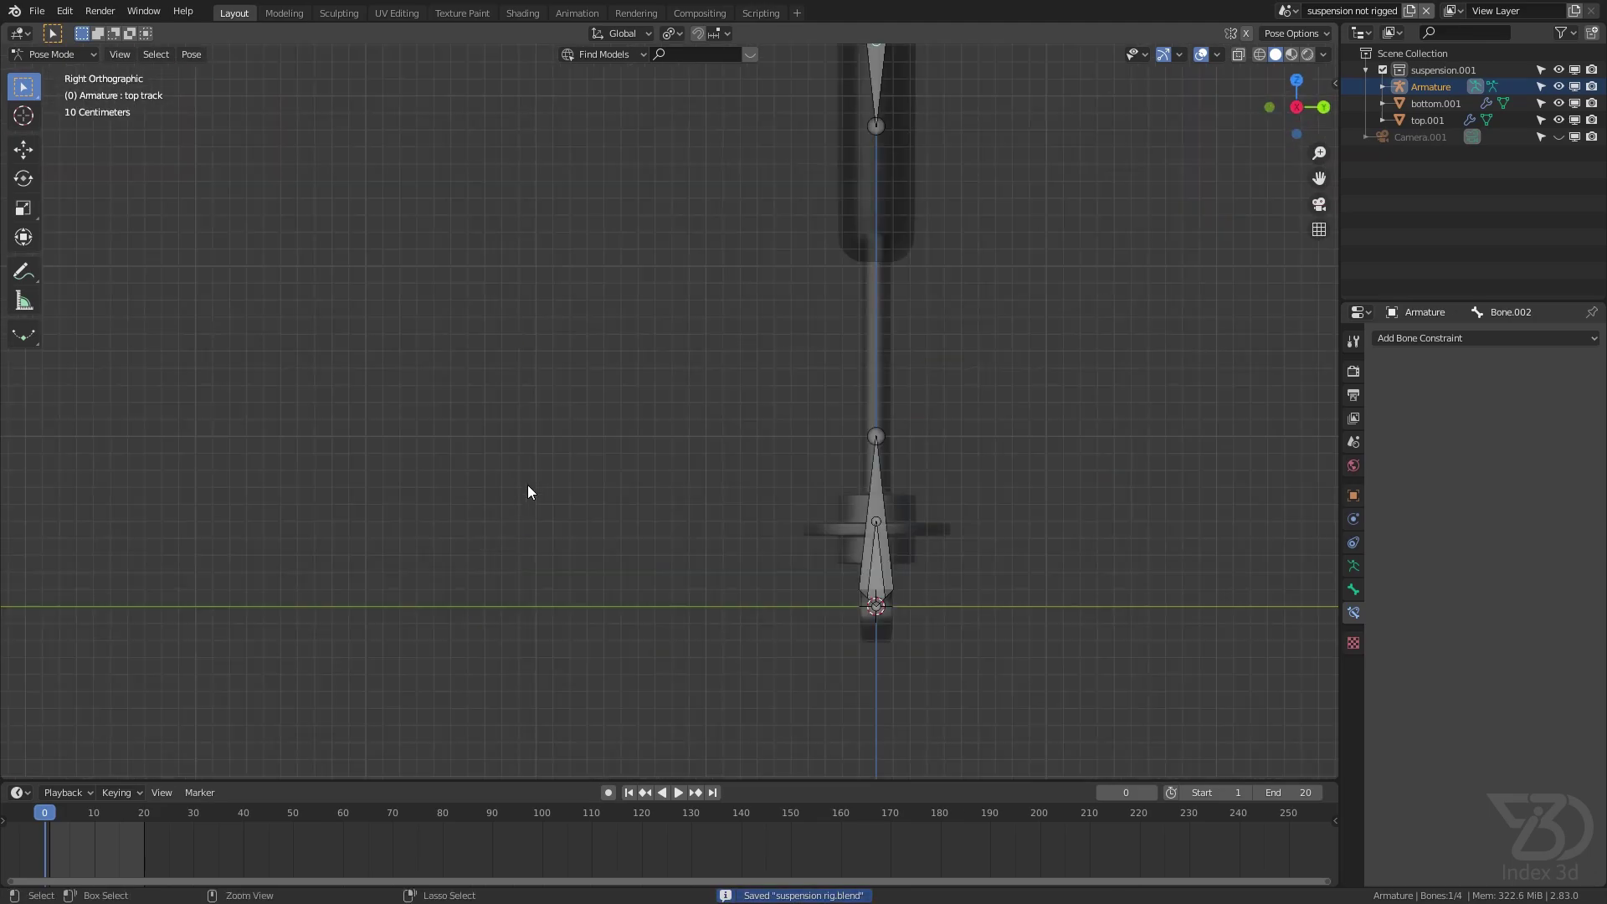
{"action": "scroll", "coordinate": [625, 532], "scroll_direction": "down", "scroll_amount": 3}
{"action": "key", "text": "KP_1"}
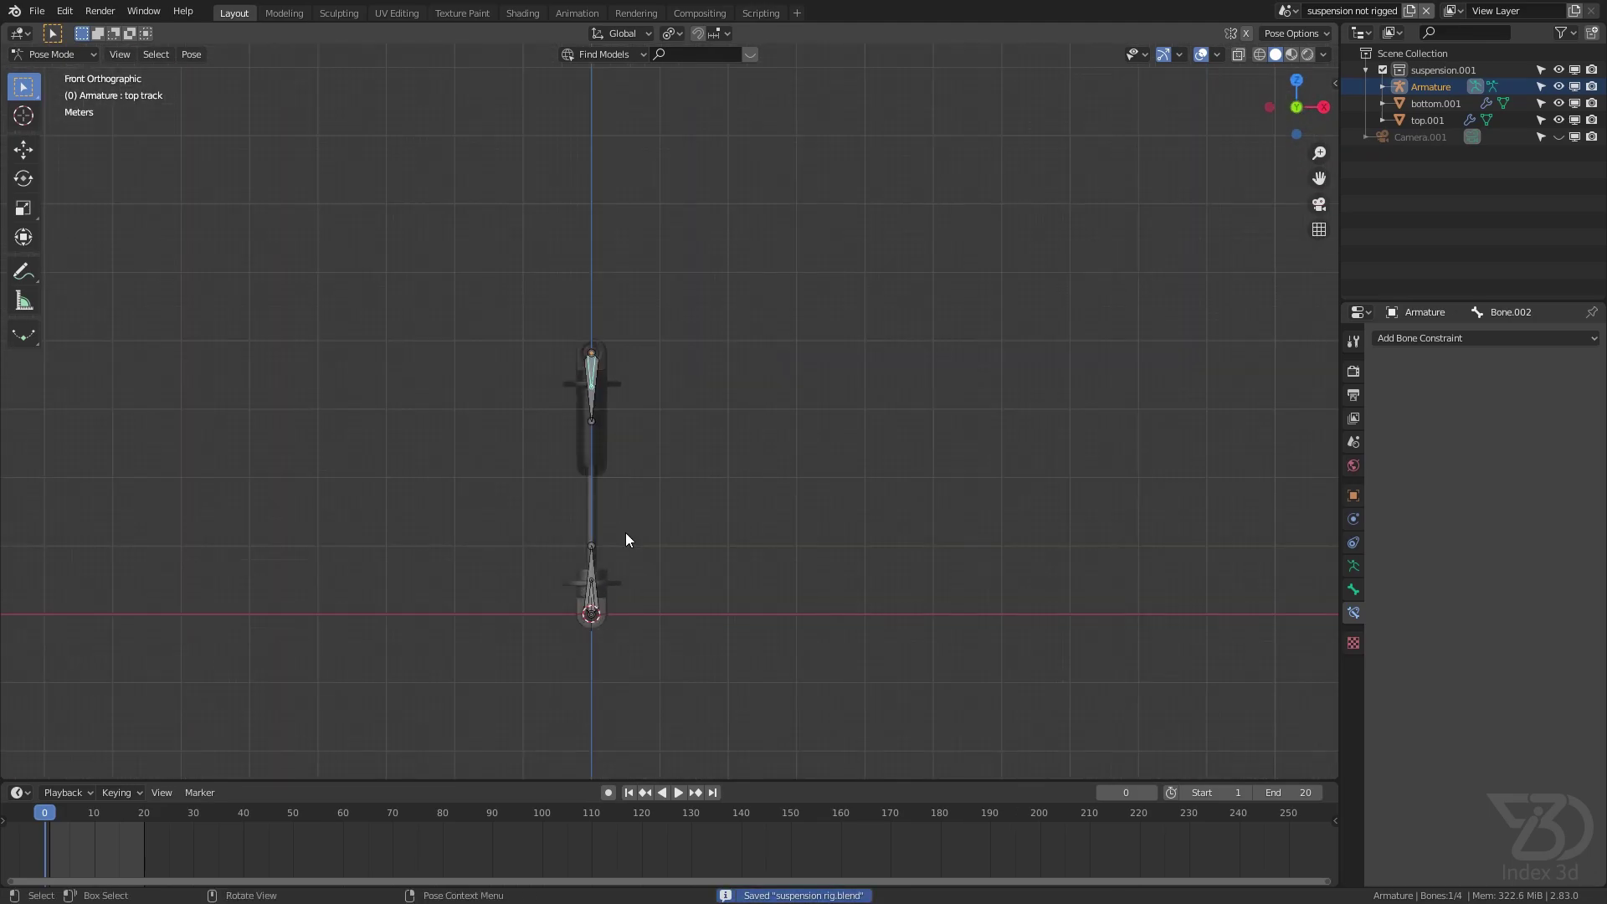
{"action": "key", "text": "KP_Decimal"}
{"action": "left_click", "coordinate": [611, 358]}
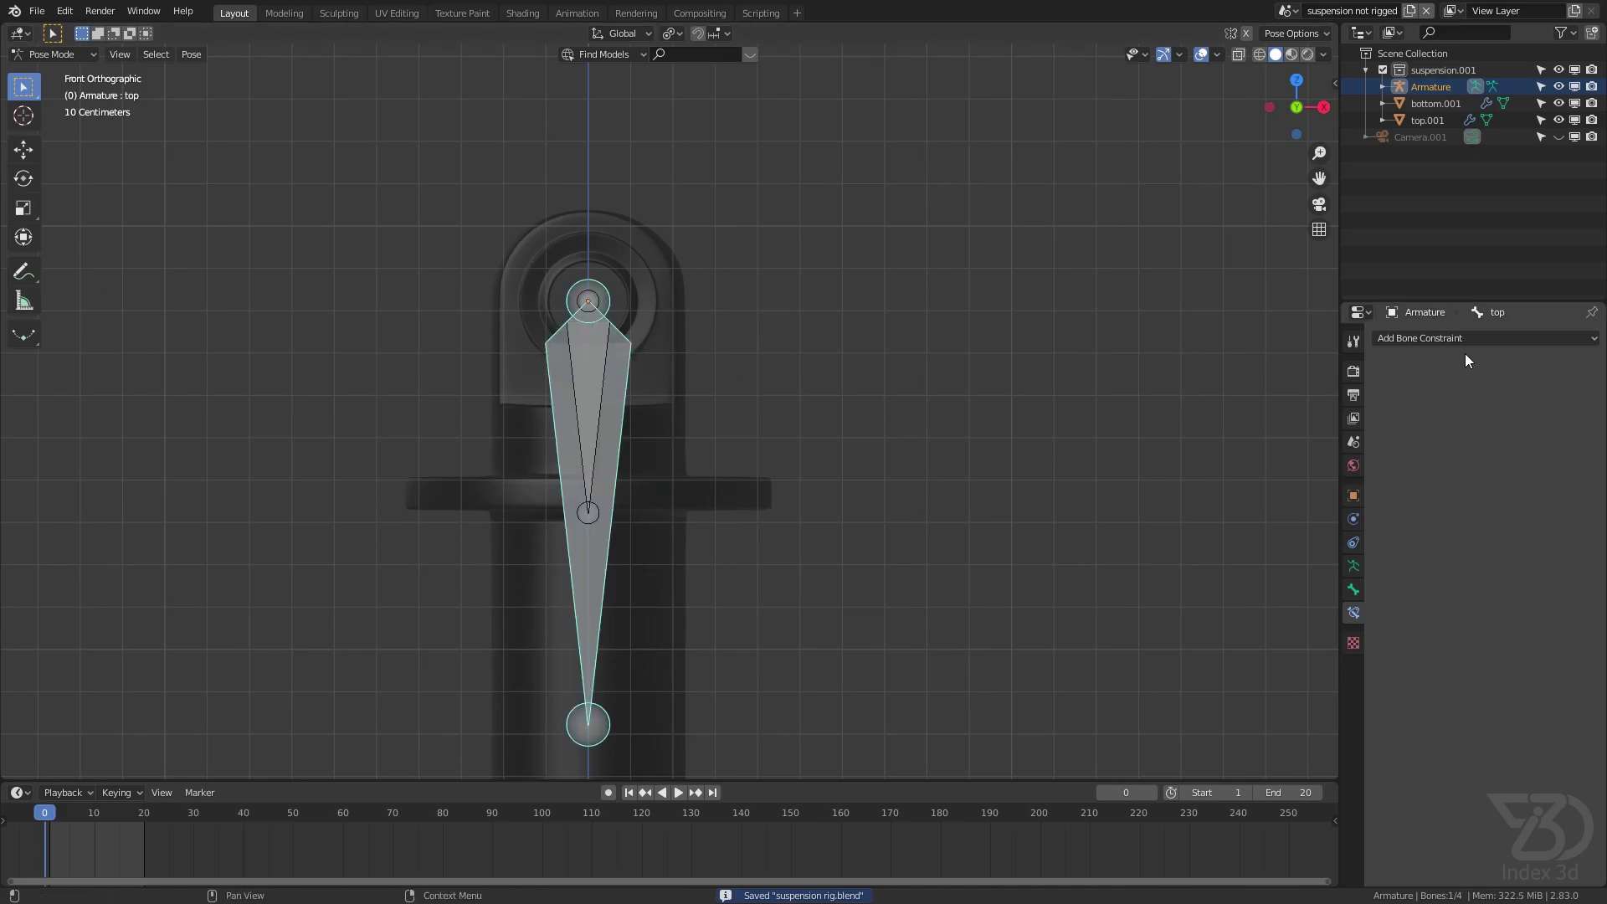
{"action": "left_click", "coordinate": [1440, 339]}
{"action": "left_click", "coordinate": [1422, 399]}
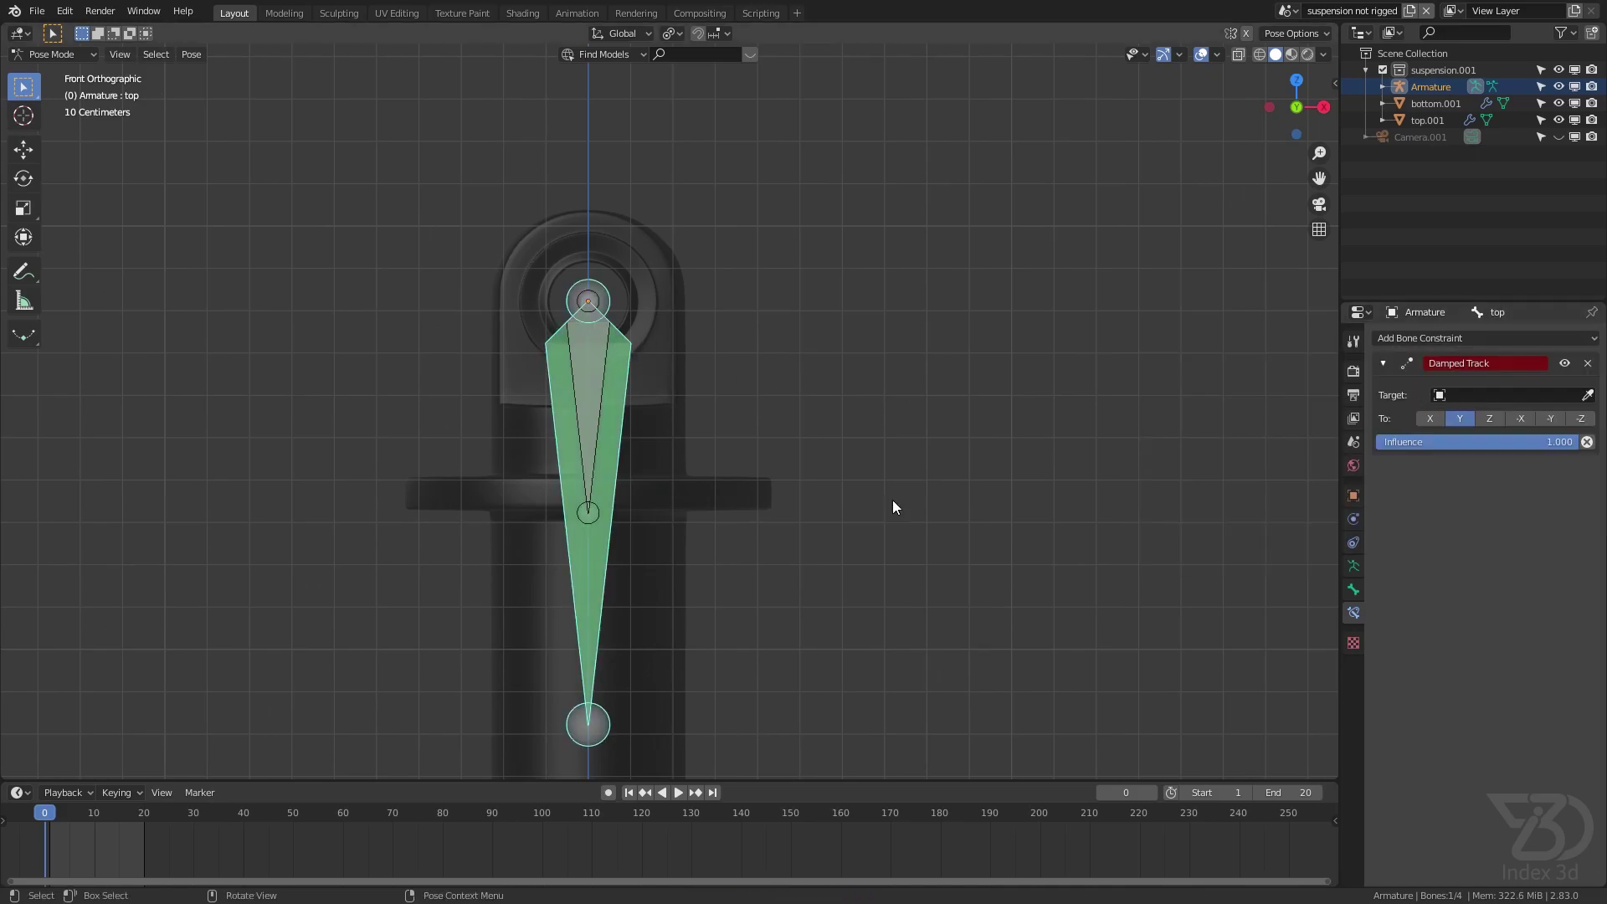
Set the top bone's Damped Track target to the Armature and its bone to "bottom track", and save the file
{"action": "scroll", "coordinate": [892, 500], "scroll_direction": "down", "scroll_amount": 4}
{"action": "middle_click_drag", "start_coordinate": [844, 547], "coordinate": [760, 289], "text": "shift"}
{"action": "middle_click_drag", "start_coordinate": [653, 399], "coordinate": [601, 241], "text": "shift"}
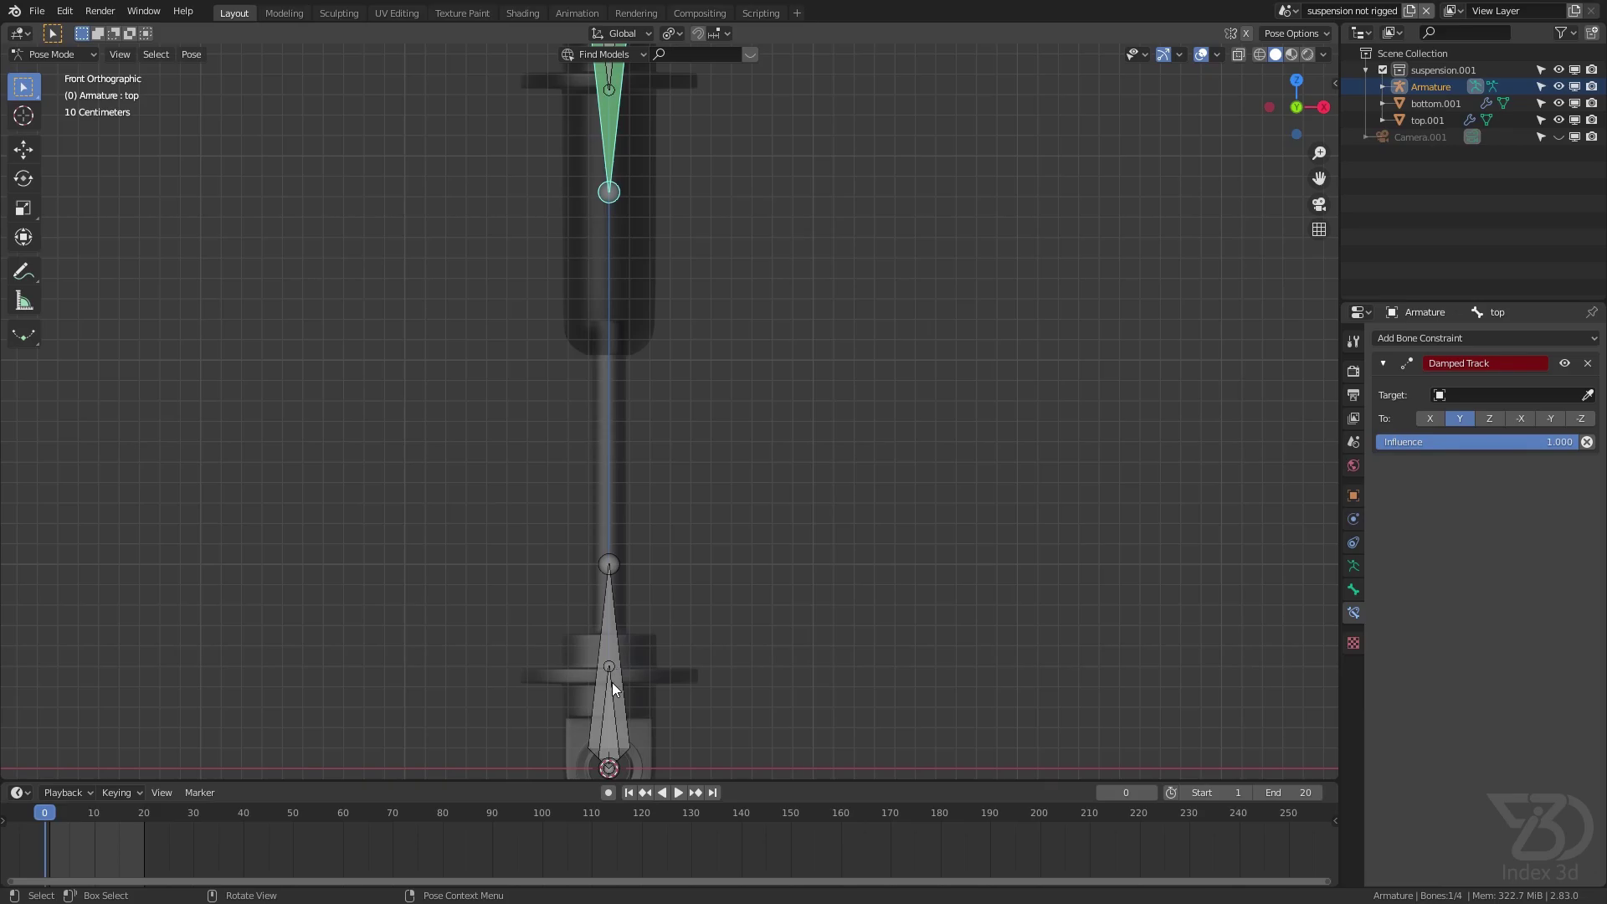
{"action": "left_click", "coordinate": [1471, 394]}
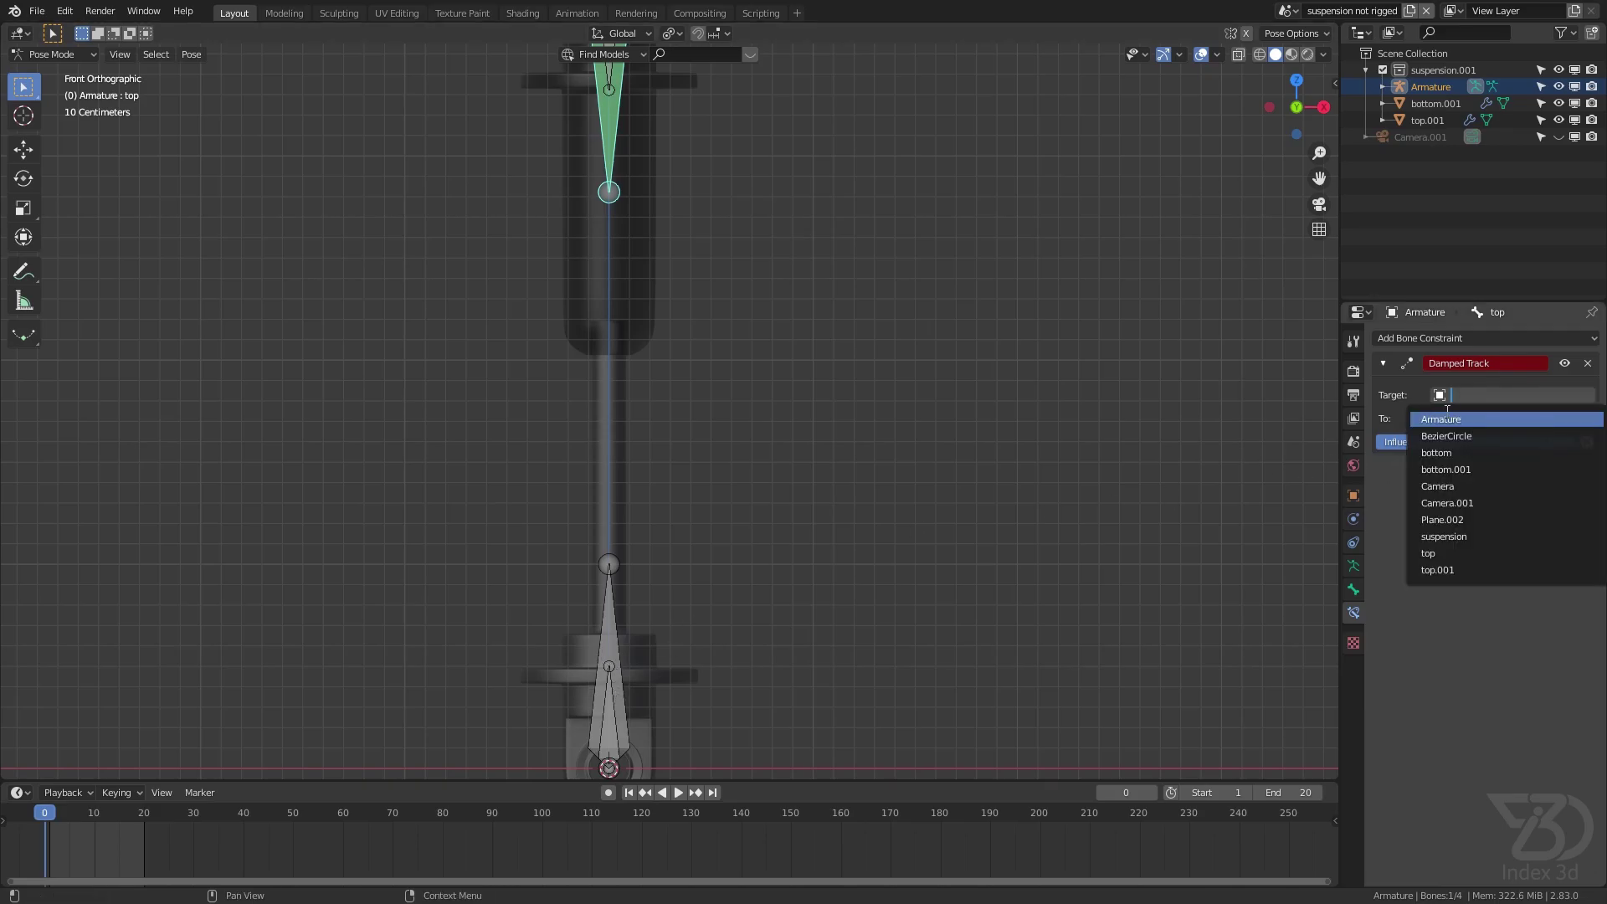
{"action": "left_click", "coordinate": [1448, 418]}
{"action": "left_click", "coordinate": [1452, 418]}
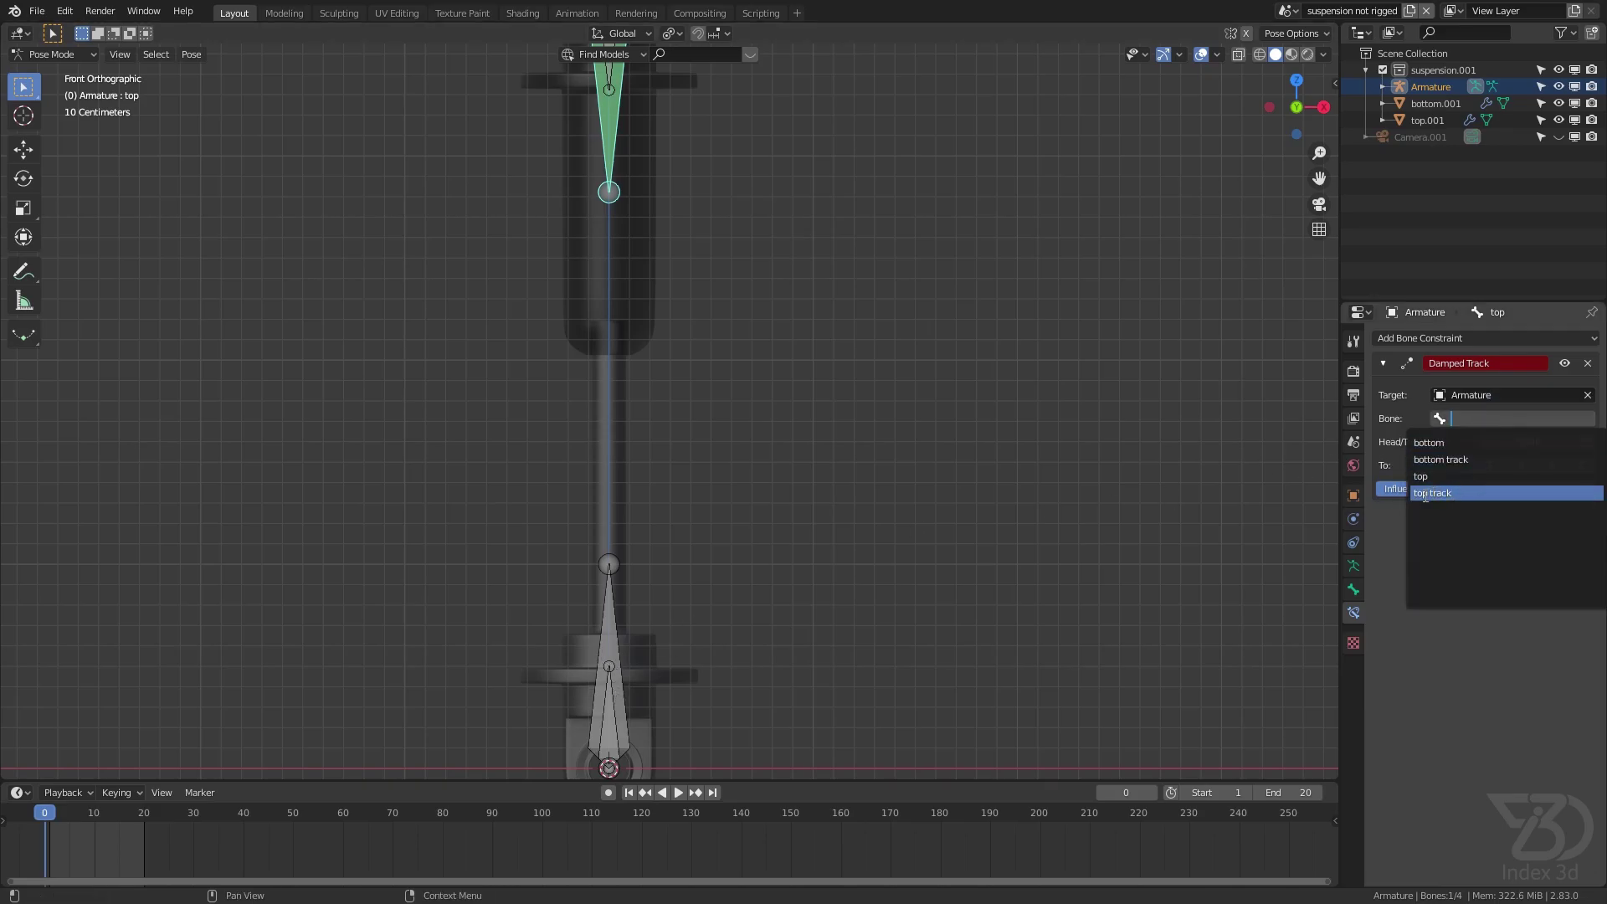
{"action": "left_click", "coordinate": [1449, 459]}
{"action": "key", "text": "ctrl+s"}
Give the large "bottom" bone a Damped Track constraint targeting the Armature's "top track" bone, and save the file
{"action": "scroll", "coordinate": [1086, 427], "scroll_direction": "down", "scroll_amount": 3}
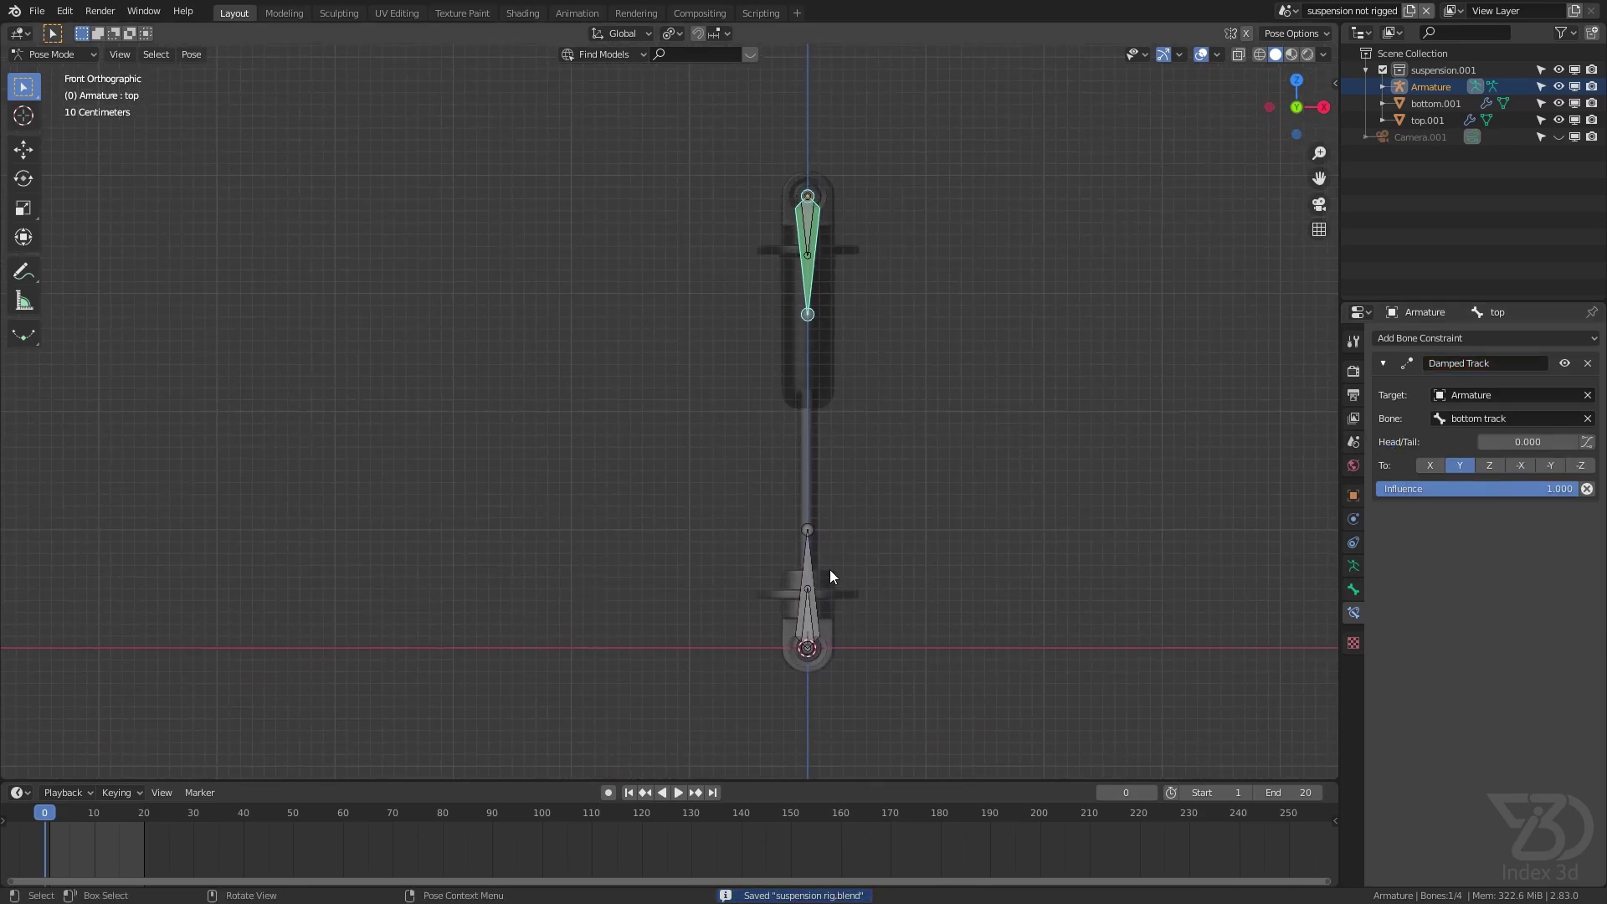
{"action": "left_click", "coordinate": [806, 572]}
{"action": "left_click", "coordinate": [1434, 339]}
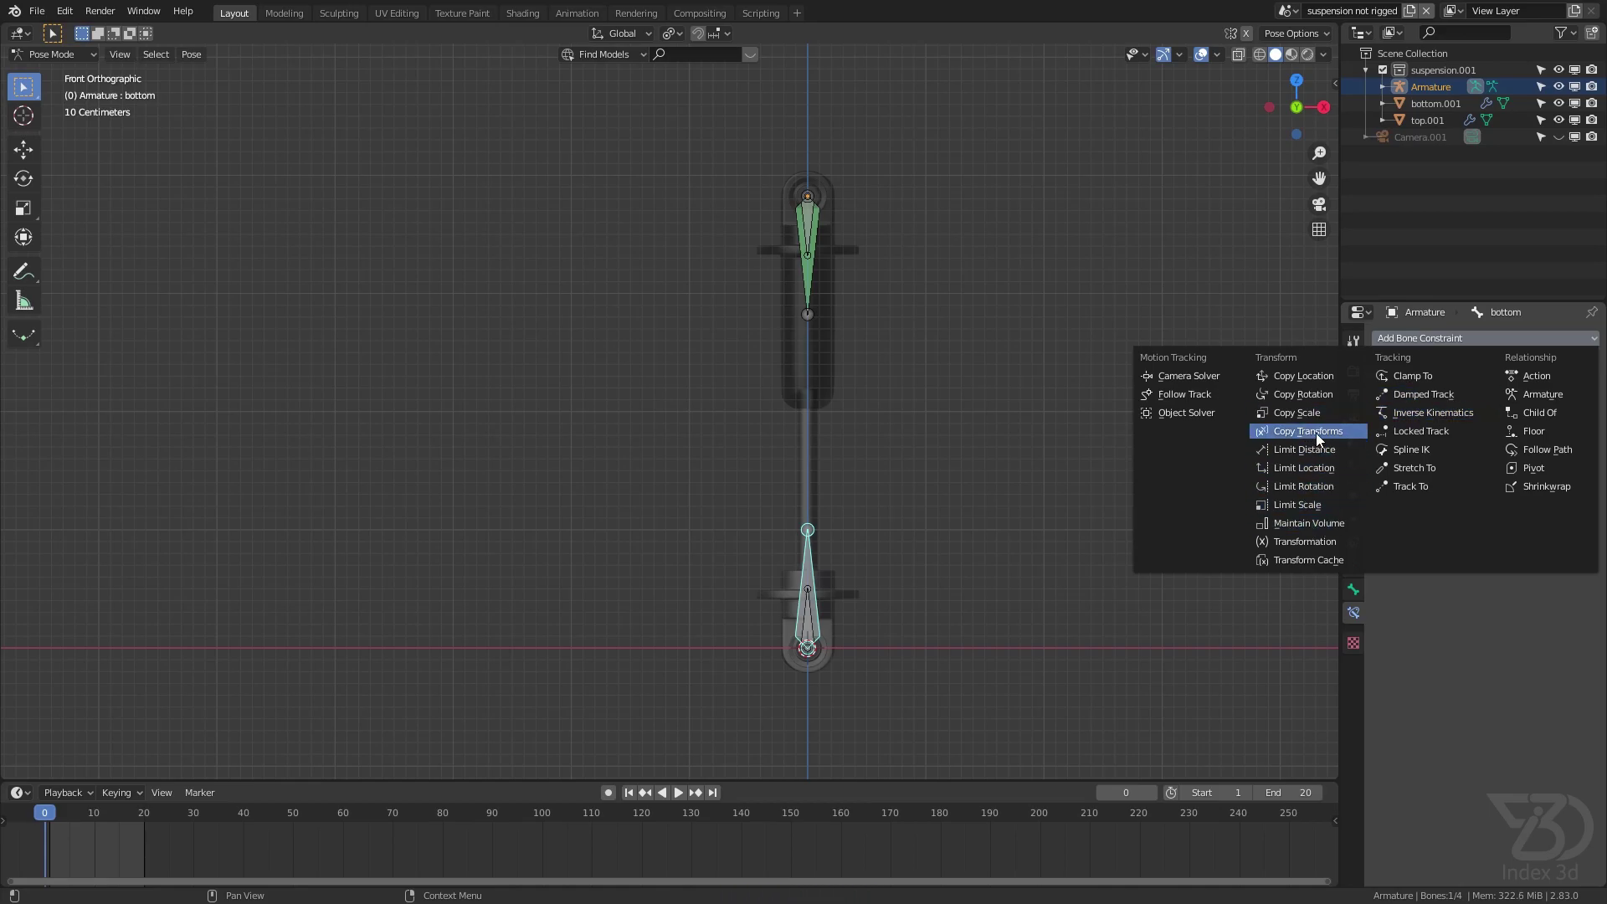
{"action": "left_click", "coordinate": [1425, 396]}
{"action": "left_click", "coordinate": [1440, 396]}
{"action": "left_click", "coordinate": [1474, 421]}
{"action": "left_click", "coordinate": [1474, 419]}
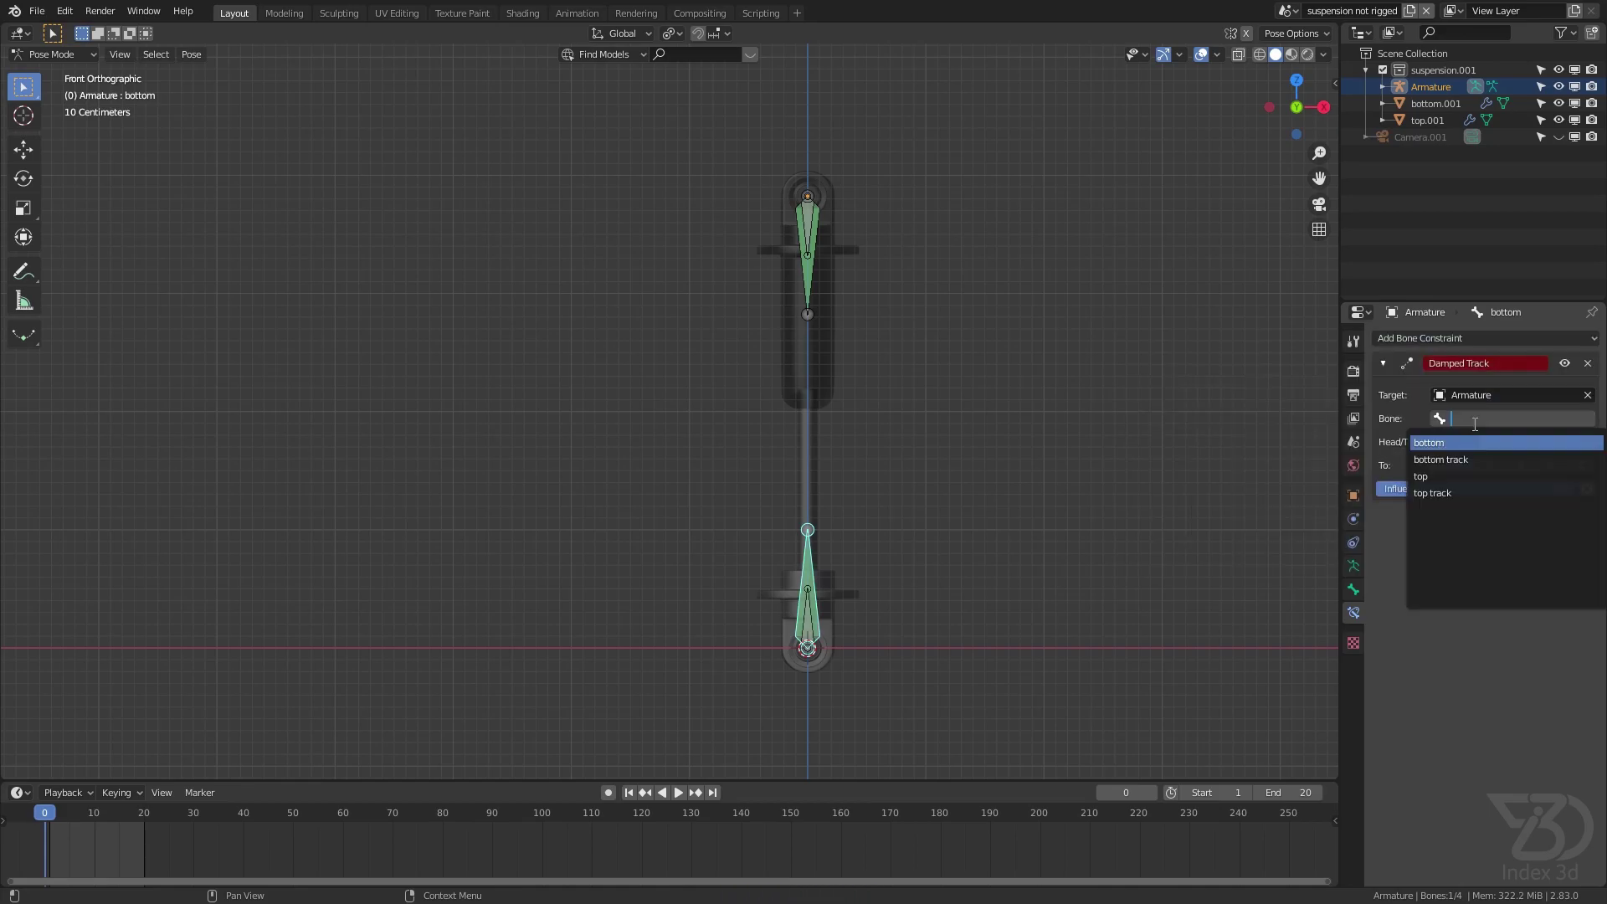
{"action": "left_click", "coordinate": [1433, 492]}
{"action": "key", "text": "ctrl+s"}
{"action": "middle_click_drag", "start_coordinate": [813, 599], "coordinate": [693, 538], "text": "shift"}
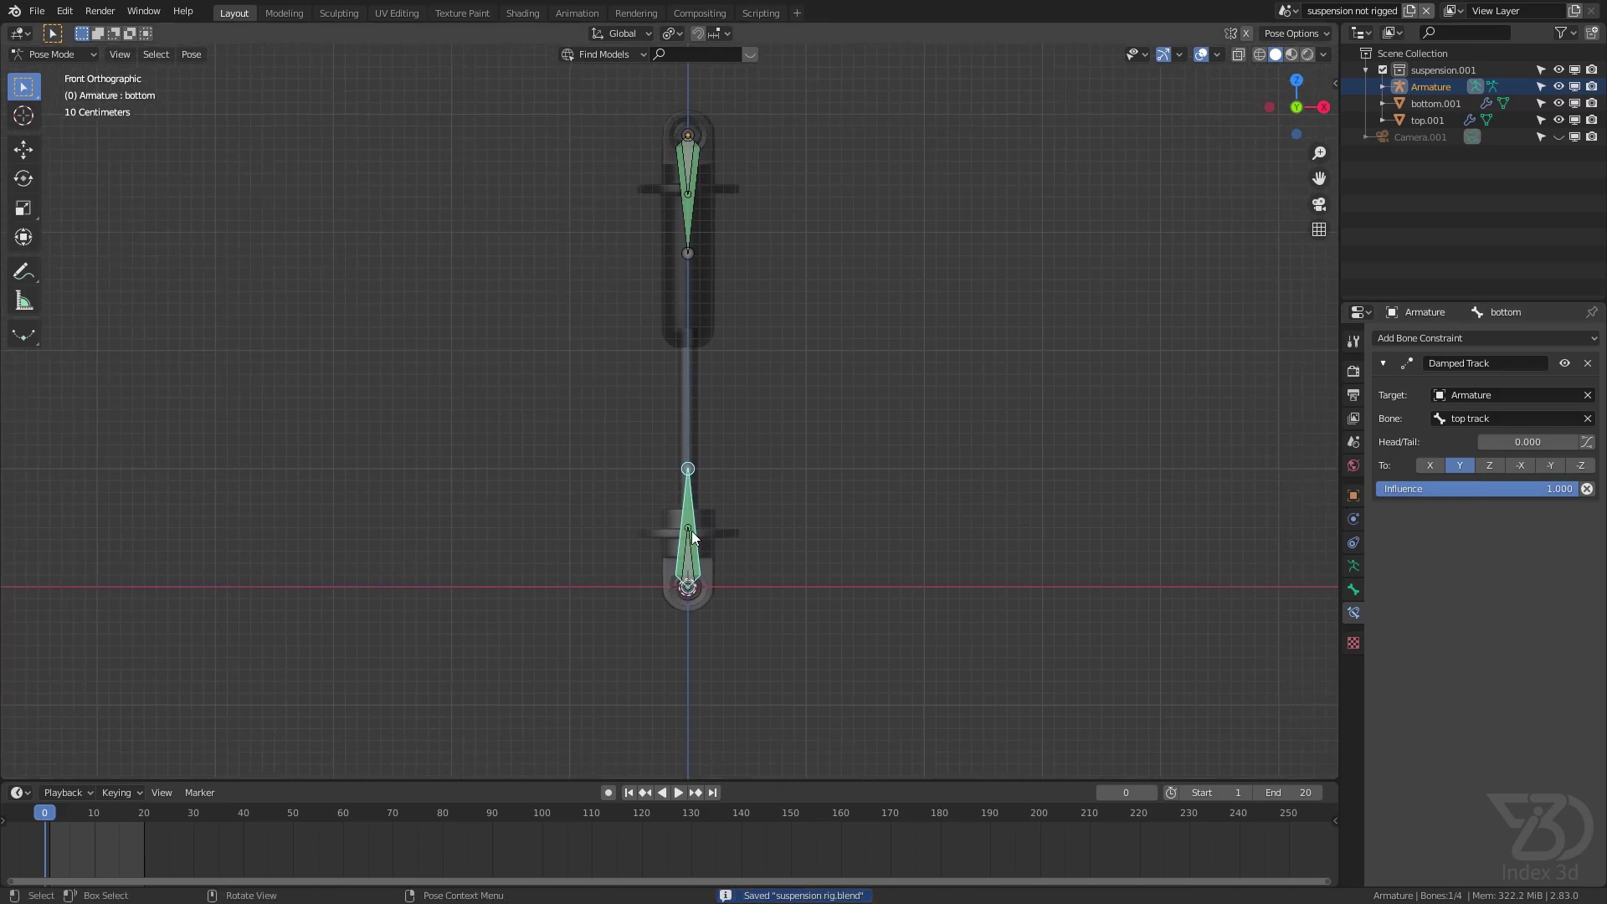
{"action": "key", "text": "g"}
{"action": "right_click", "coordinate": [695, 540]}
{"action": "scroll", "coordinate": [700, 557], "scroll_direction": "up", "scroll_amount": 3}
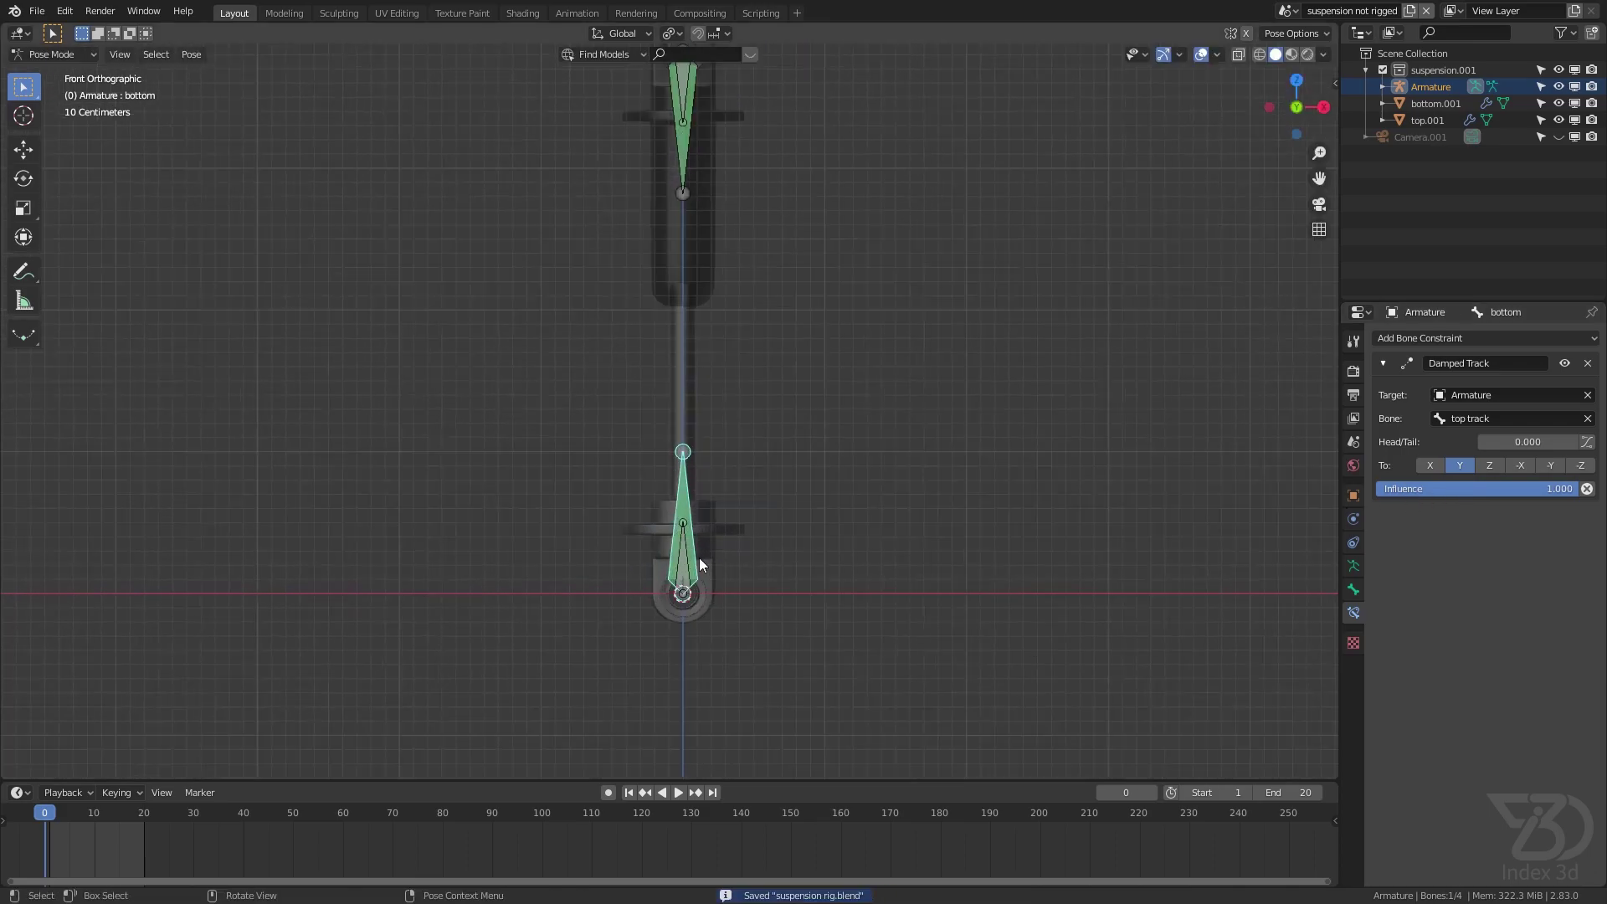
Try to parent the small bottom bone to the large one in Pose Mode and test the link with a move
{"action": "left_click", "coordinate": [682, 566]}
{"action": "left_click", "coordinate": [694, 566]}
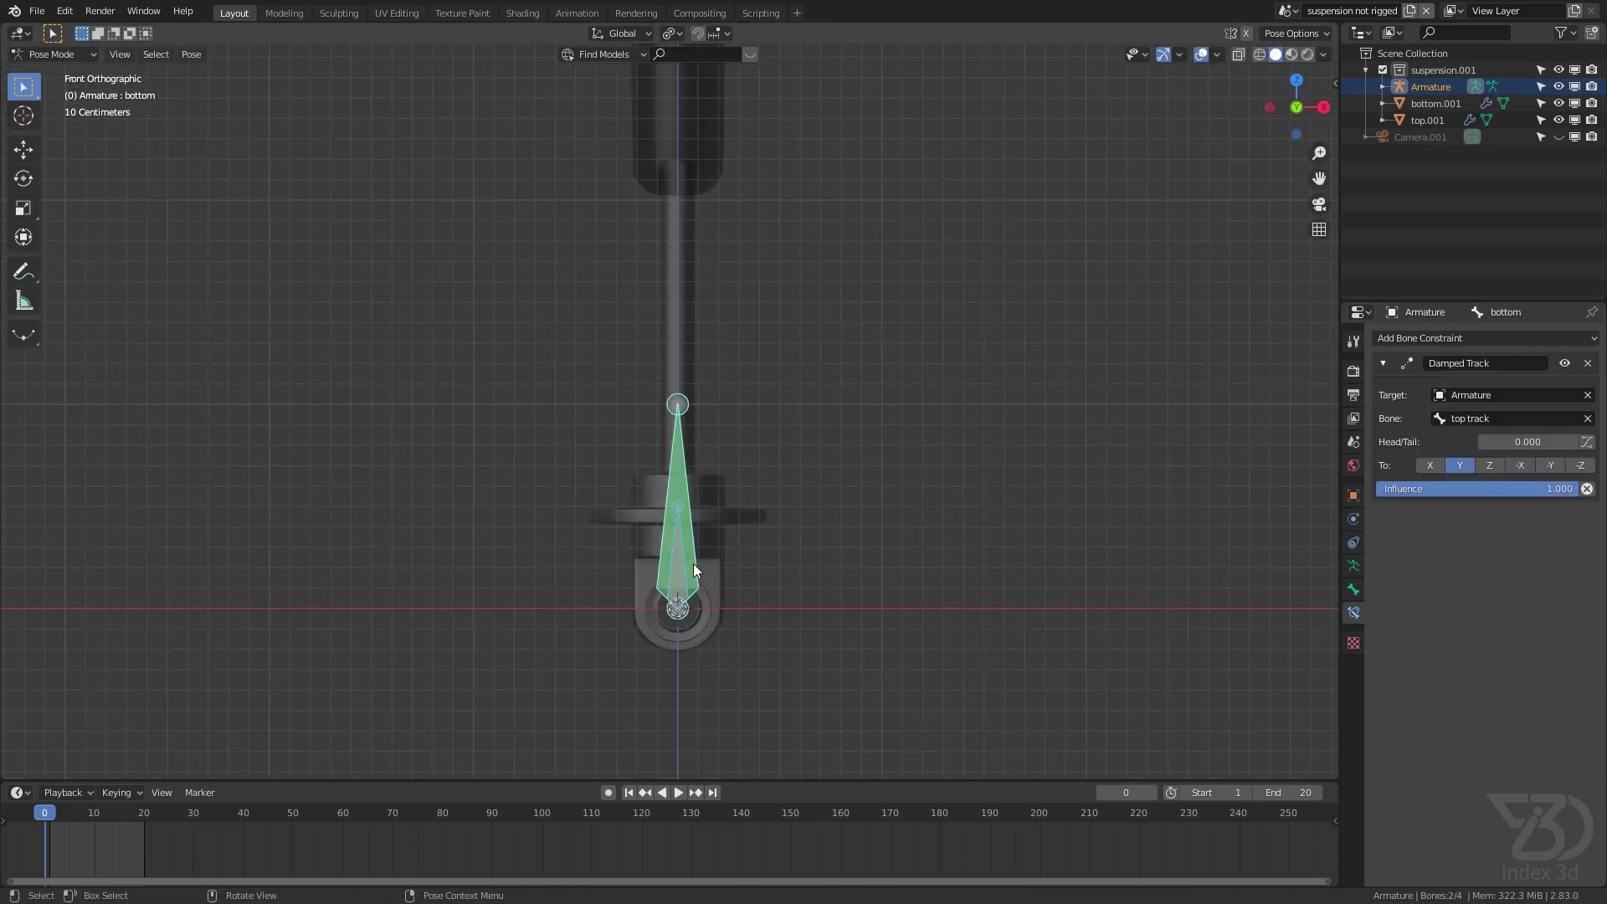
{"action": "key", "text": "ctrl+p"}
{"action": "left_click", "coordinate": [693, 565]}
{"action": "key", "text": "ctrl+s"}
{"action": "left_click", "coordinate": [700, 574]}
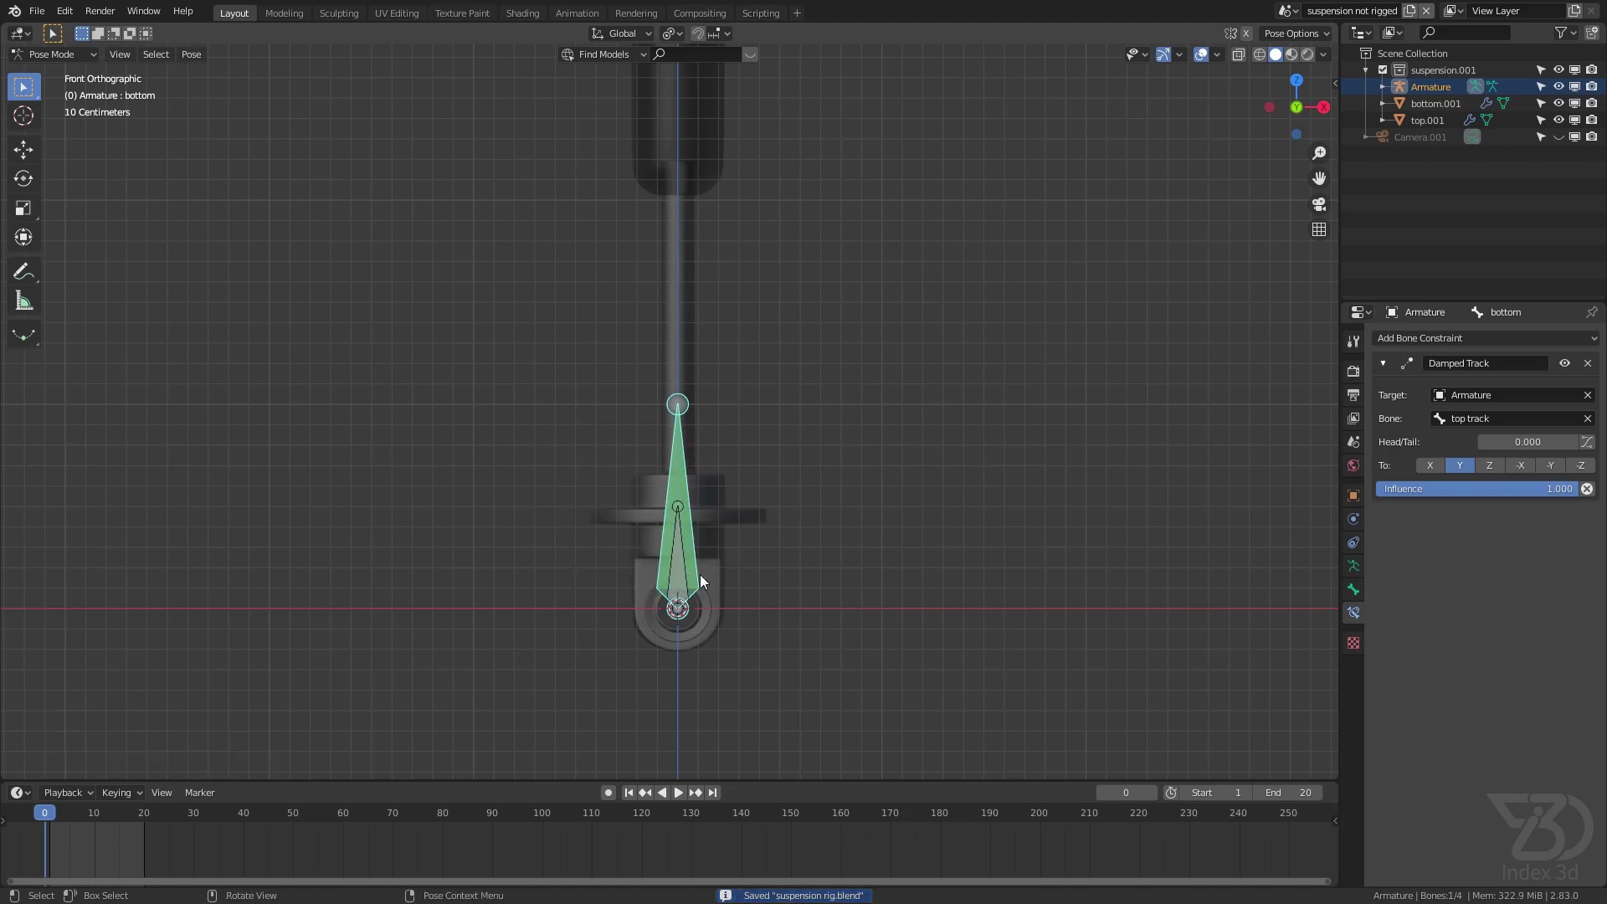
{"action": "key", "text": "g"}
{"action": "right_click", "coordinate": [655, 565]}
Parent the "bottom track" bone to the "bottom" bone in Edit Mode with Keep Offset, and save the file
{"action": "left_click", "coordinate": [679, 569]}
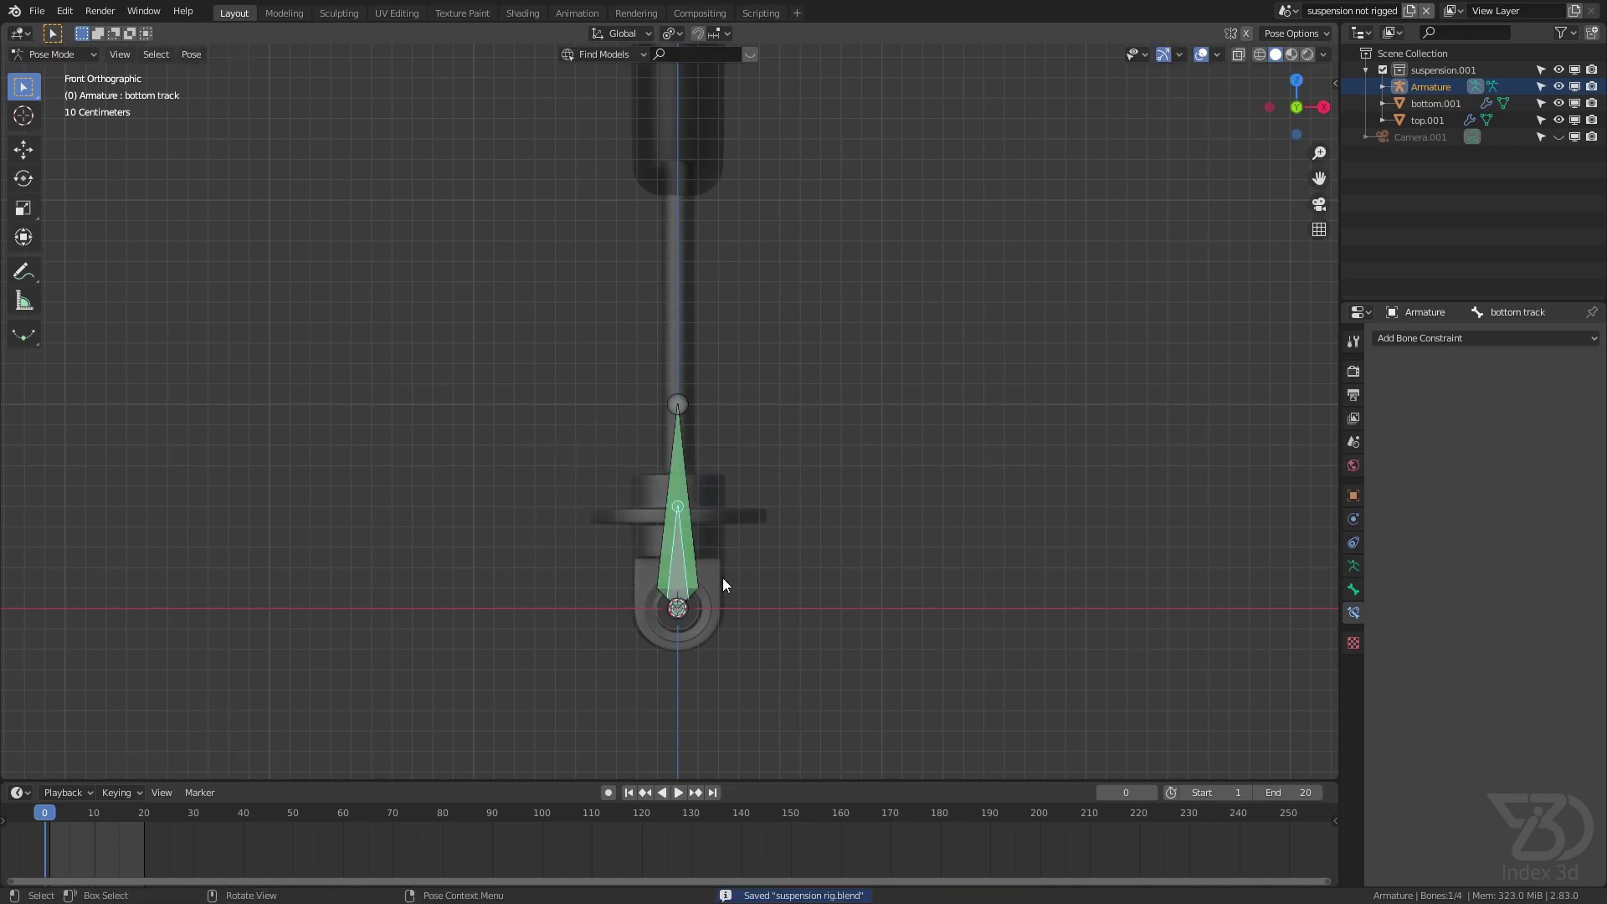
{"action": "scroll", "coordinate": [725, 583], "scroll_direction": "up", "scroll_amount": 1}
{"action": "left_click", "coordinate": [58, 73]}
{"action": "scroll", "coordinate": [646, 537], "scroll_direction": "up", "scroll_amount": 3}
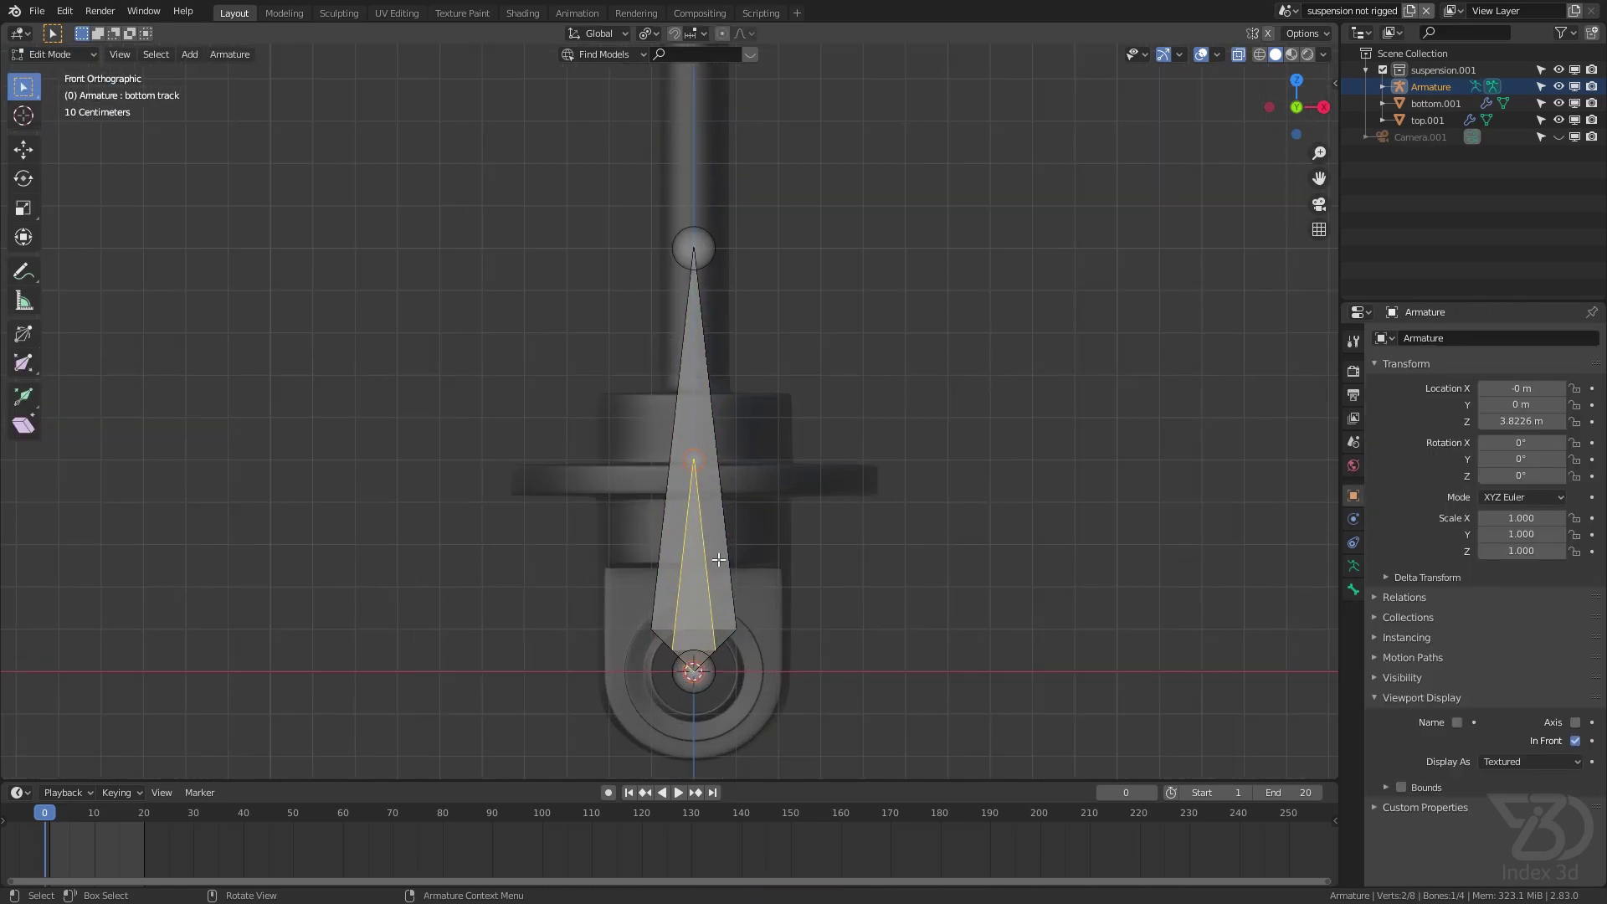
{"action": "key", "text": "Tab"}
{"action": "key", "text": "ctrl+p"}
{"action": "left_click", "coordinate": [707, 544]}
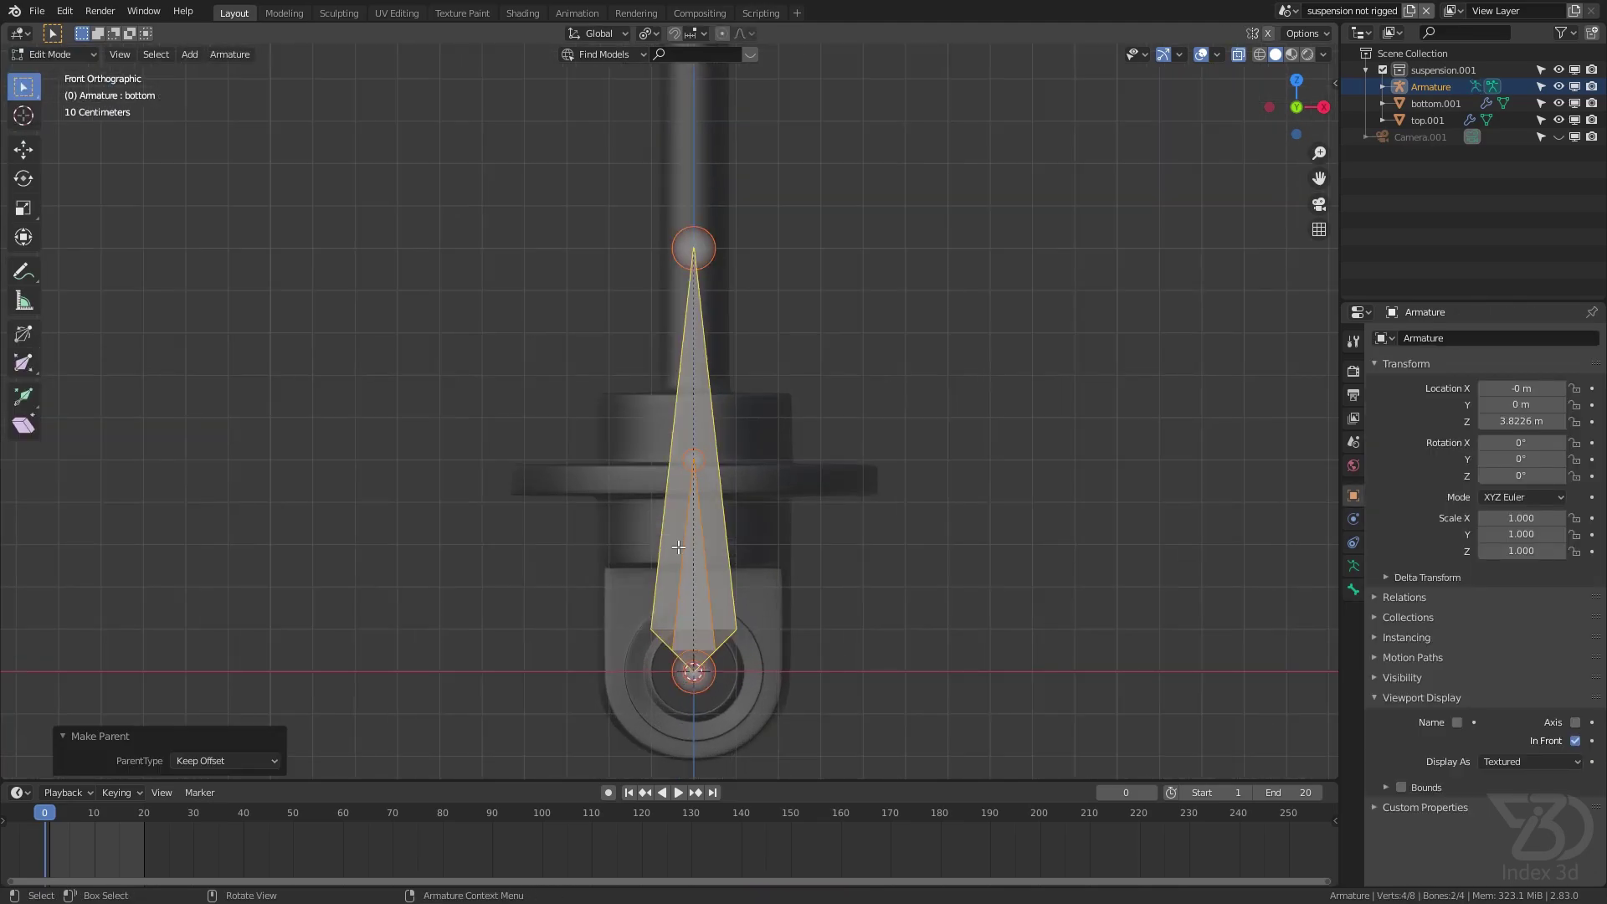
{"action": "key", "text": "ctrl+s"}
Return the armature to Pose Mode and test the bottom parenting with a temporary move of the large bone
{"action": "left_click", "coordinate": [58, 53]}
{"action": "left_click", "coordinate": [50, 110]}
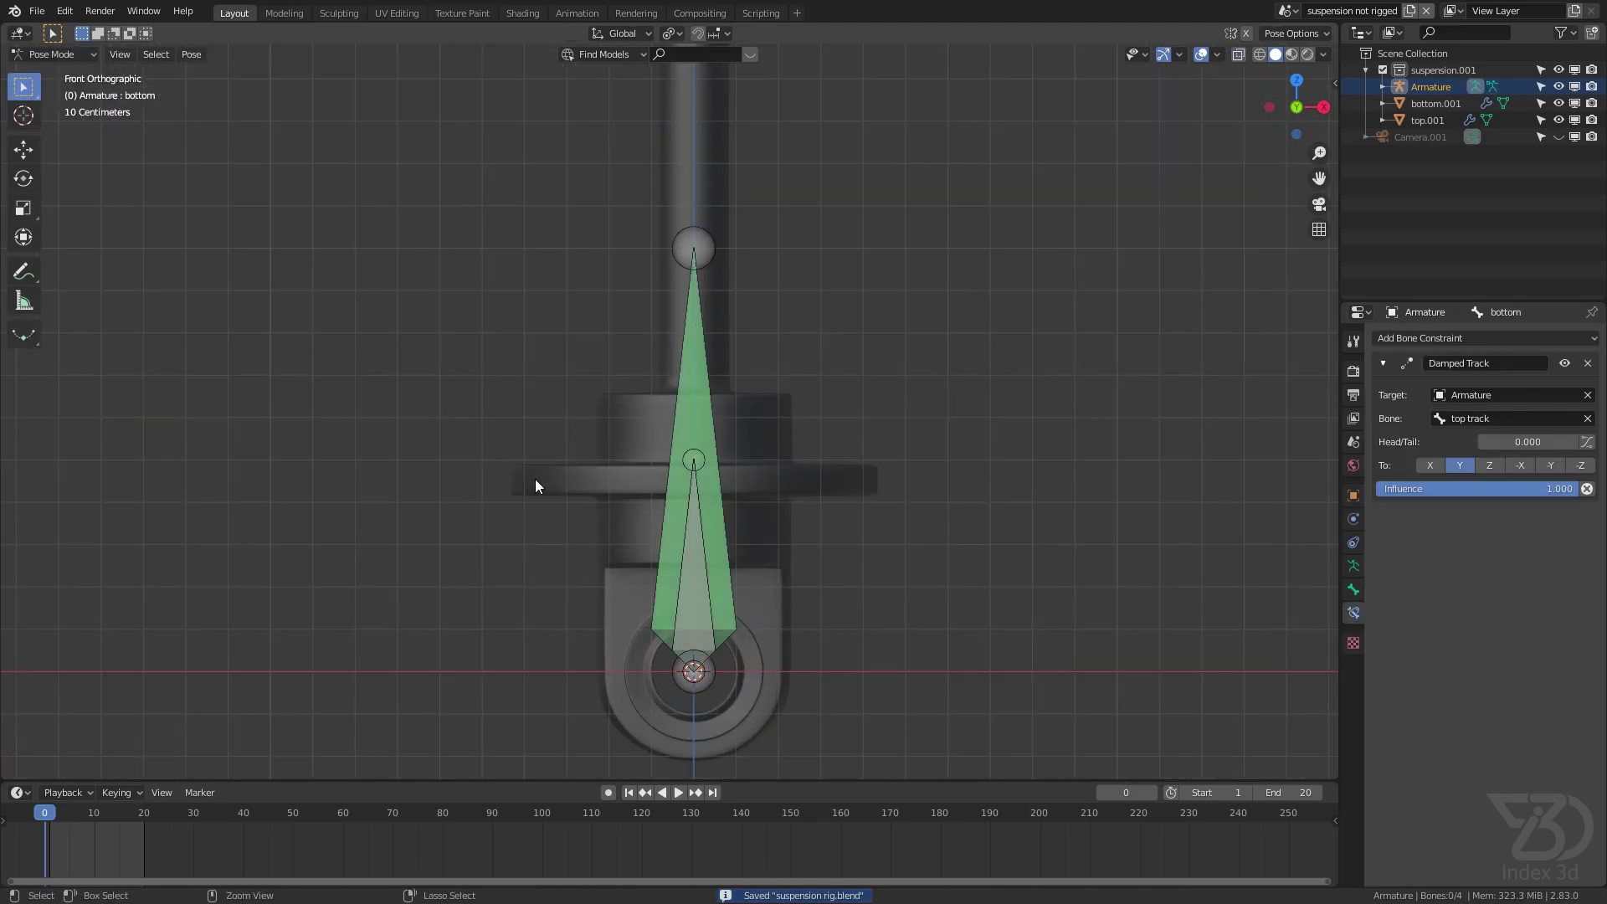
{"action": "key", "text": "g"}
{"action": "right_click", "coordinate": [625, 562]}
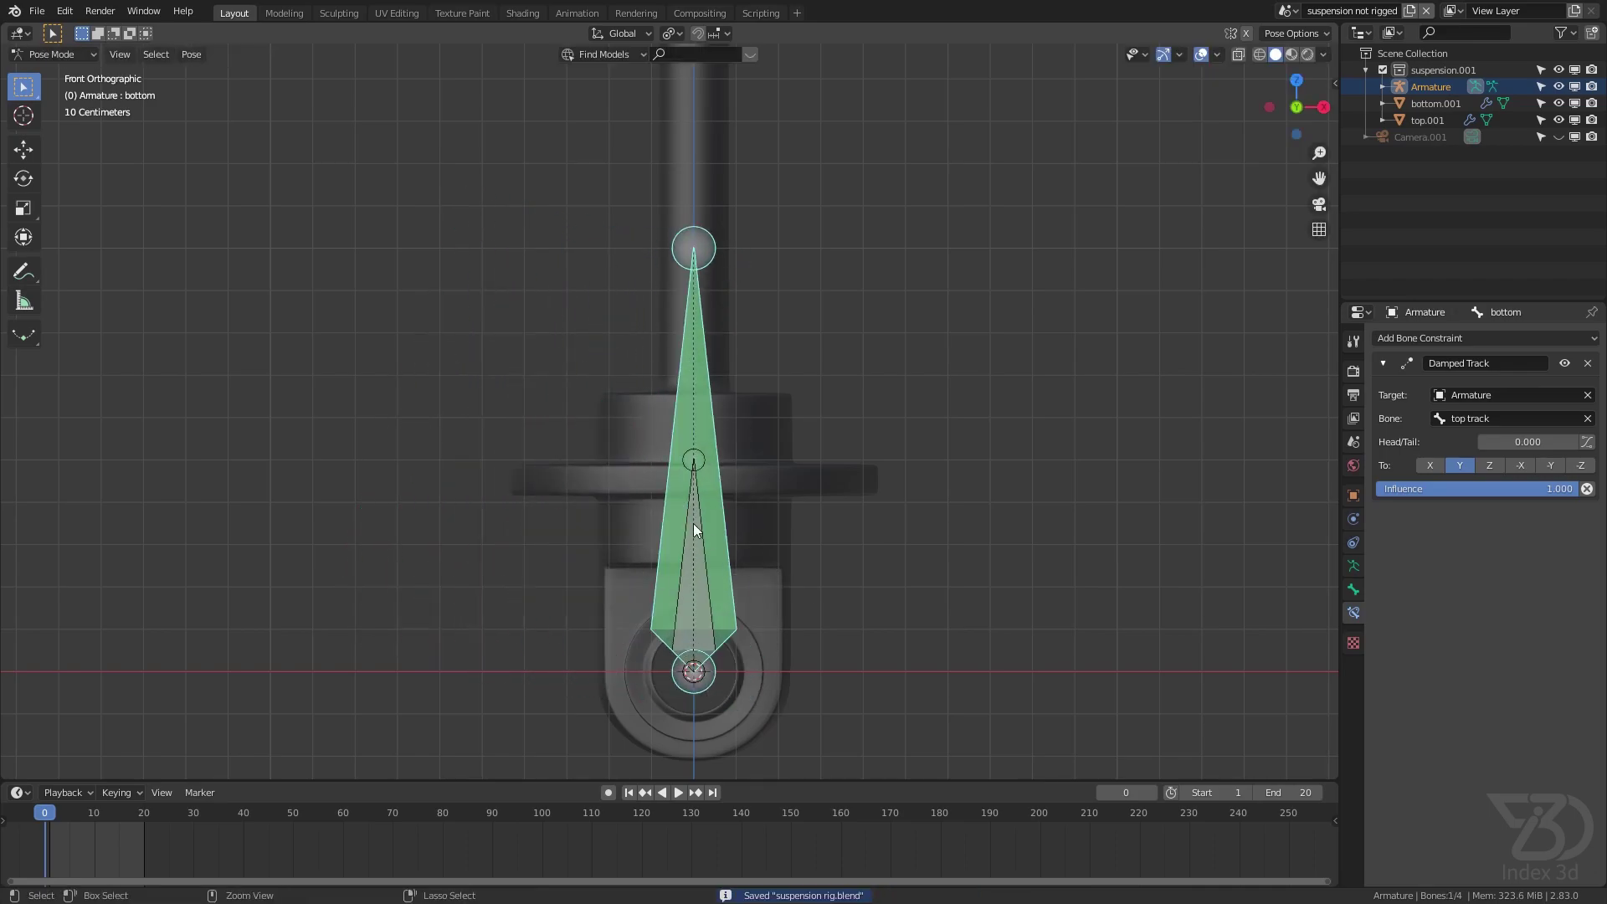
Switch to Edit Mode and try to add a new bone at the top mount's joint
{"action": "scroll", "coordinate": [636, 419], "scroll_direction": "down", "scroll_amount": 5}
{"action": "middle_click_drag", "start_coordinate": [636, 125], "coordinate": [640, 475], "text": "shift"}
{"action": "scroll", "coordinate": [652, 379], "scroll_direction": "up", "scroll_amount": 3}
{"action": "middle_click_drag", "start_coordinate": [659, 227], "coordinate": [663, 447], "text": "shift"}
{"action": "left_click", "coordinate": [666, 444]}
{"action": "left_click", "coordinate": [67, 93]}
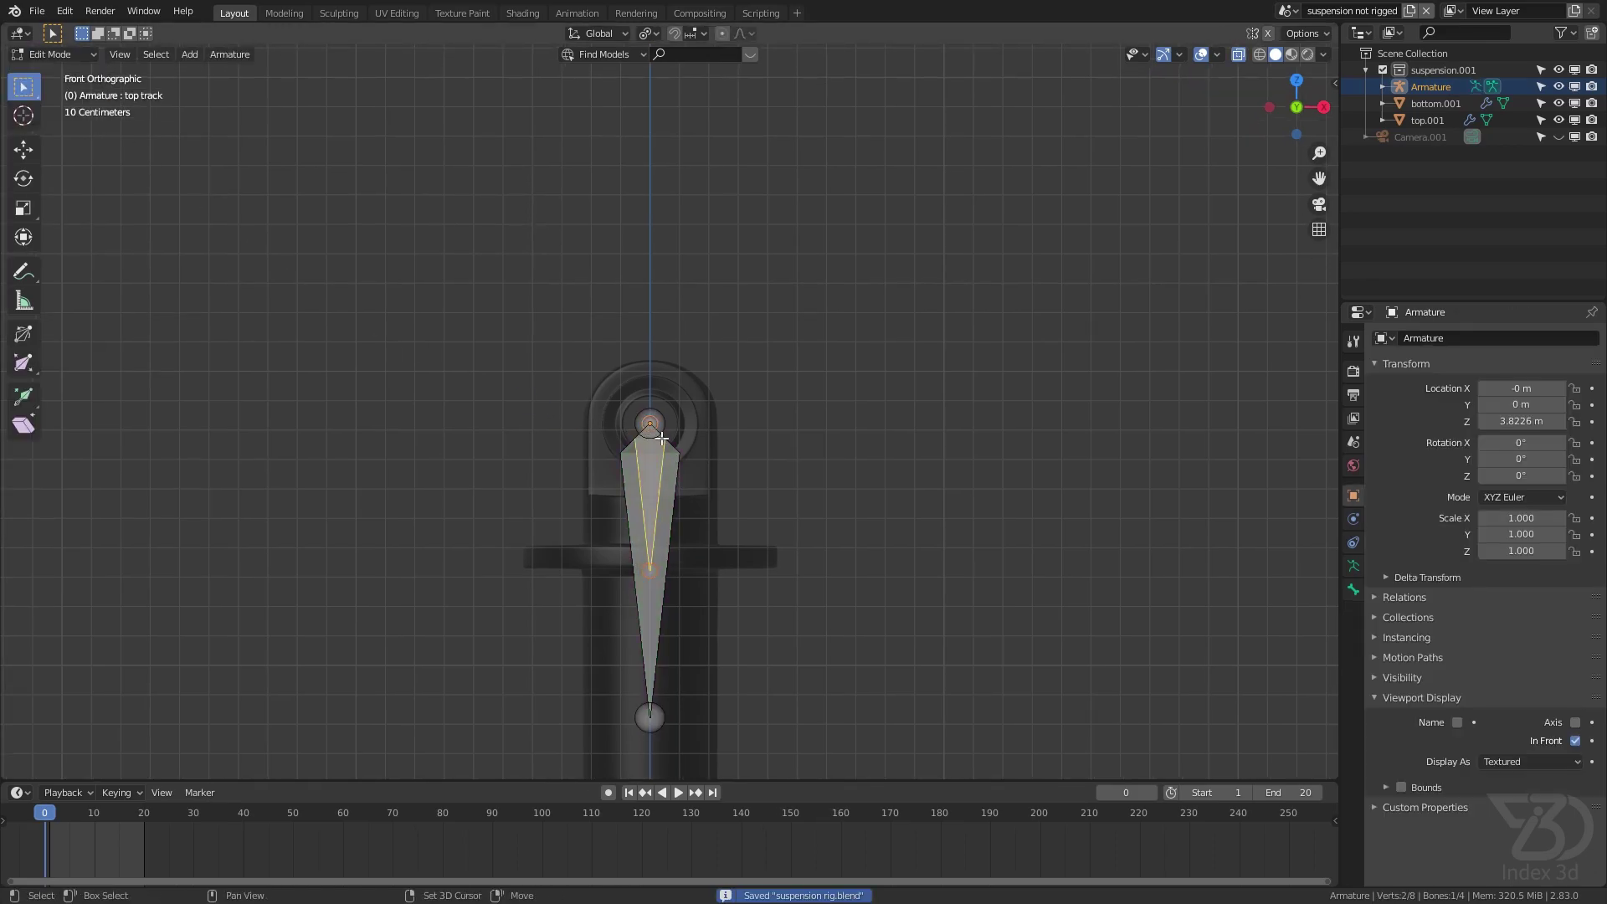
{"action": "scroll", "coordinate": [615, 437], "scroll_direction": "up", "scroll_amount": 3}
{"action": "left_click", "coordinate": [614, 437]}
{"action": "middle_click_drag", "start_coordinate": [615, 437], "coordinate": [620, 474], "text": "shift"}
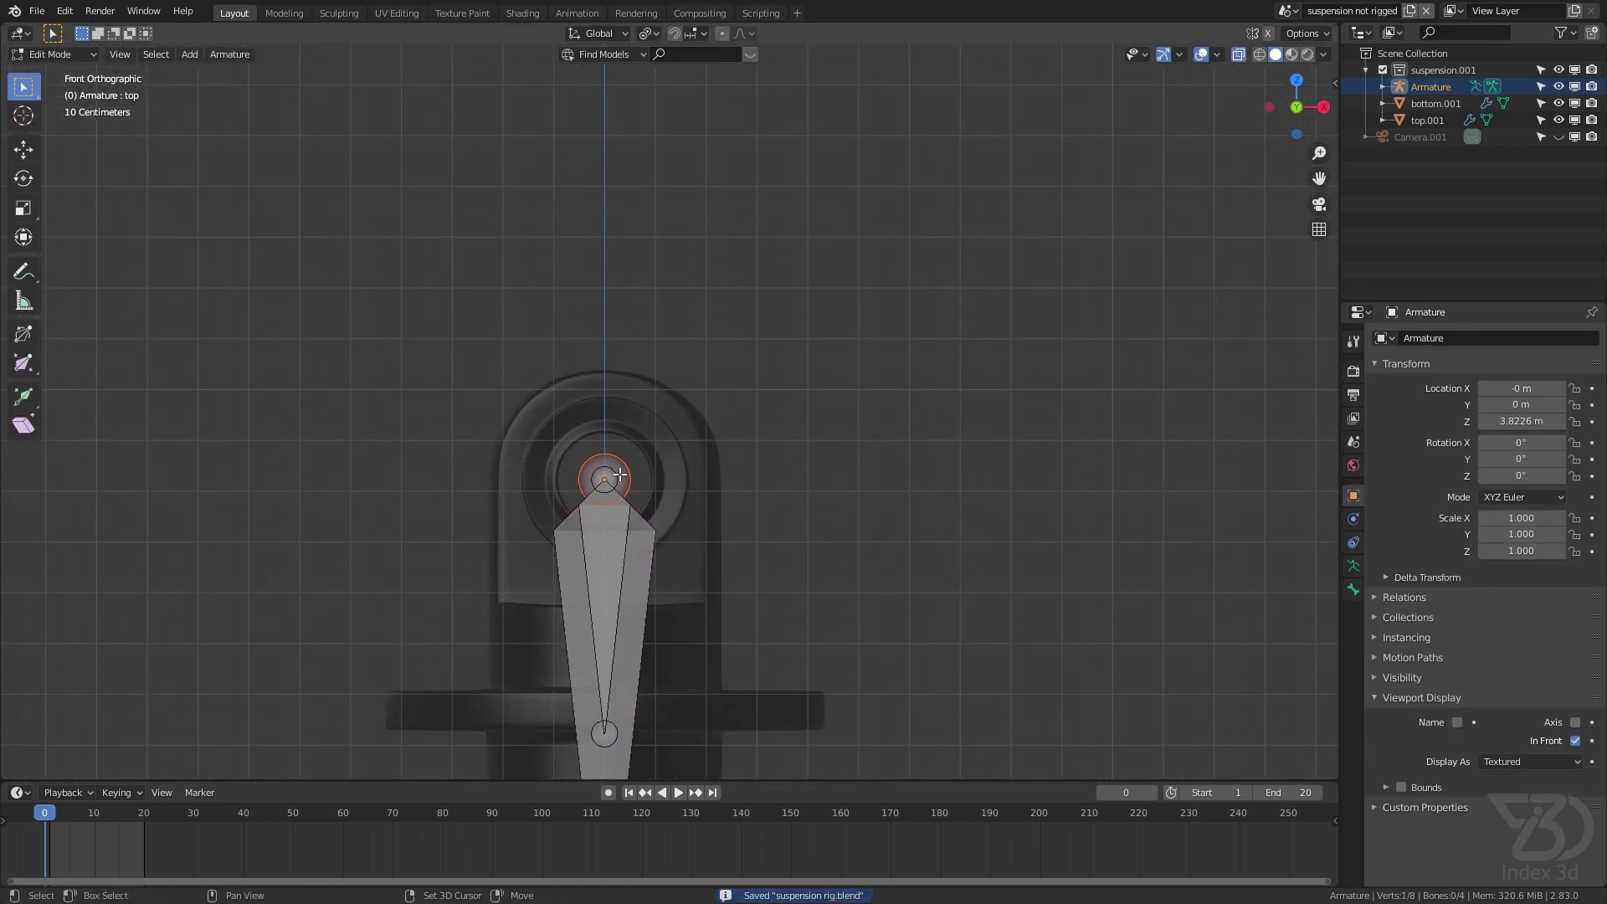
{"action": "key", "text": "shift+c"}
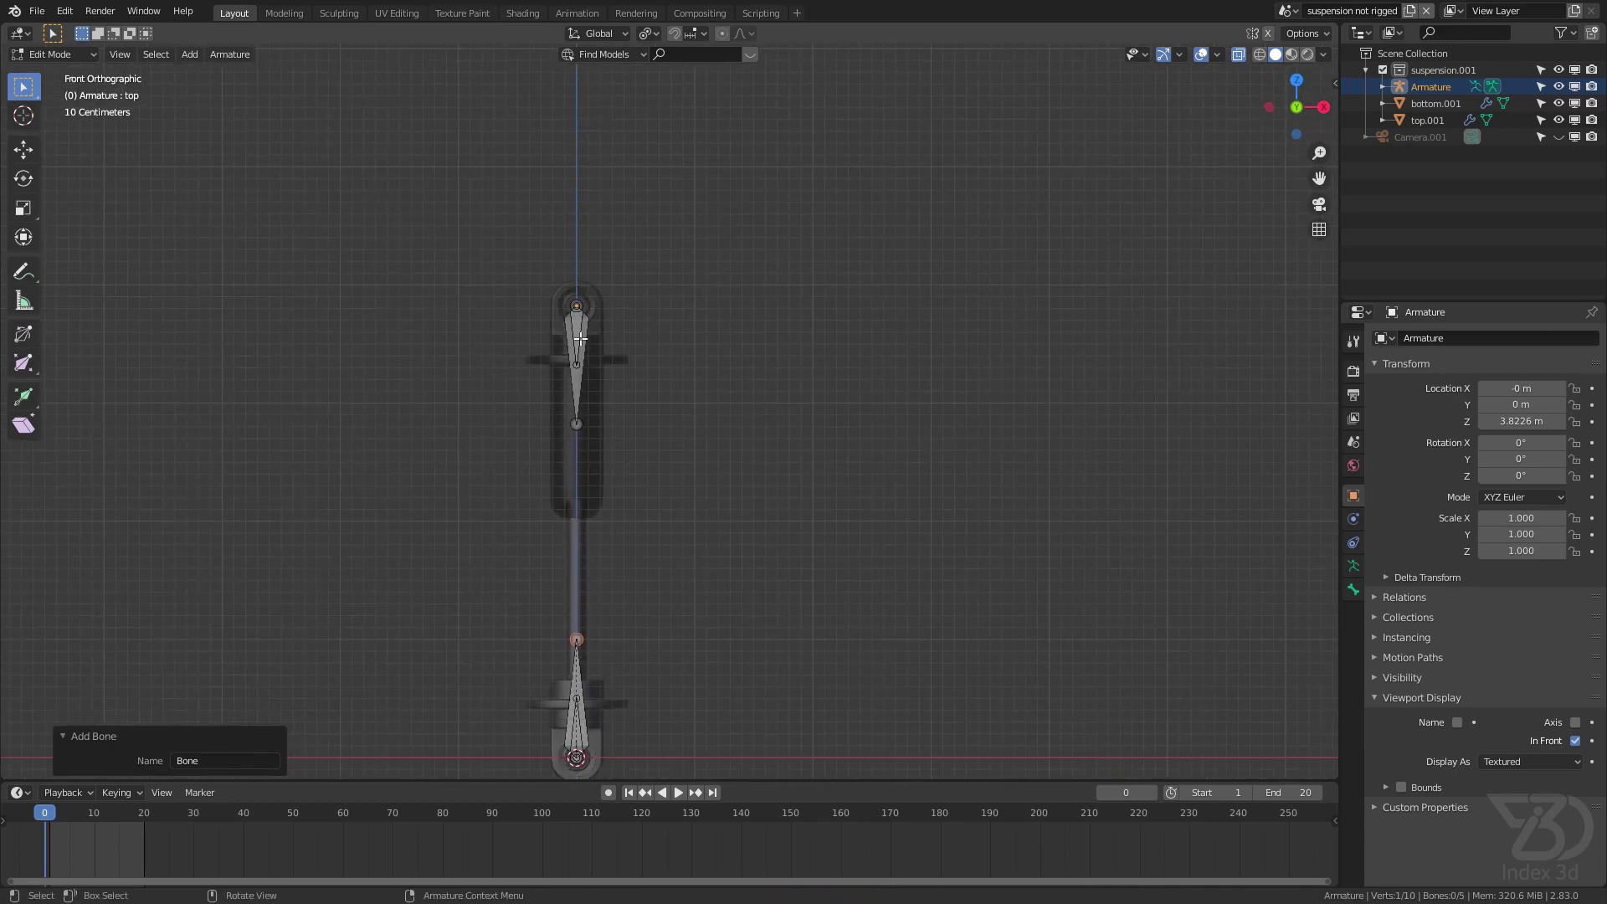
Switch to Object Mode and snap the 3D cursor to the selected armature's origin at the top mount
{"action": "left_click", "coordinate": [65, 56]}
{"action": "left_click", "coordinate": [65, 77]}
{"action": "scroll", "coordinate": [544, 289], "scroll_direction": "up", "scroll_amount": 3}
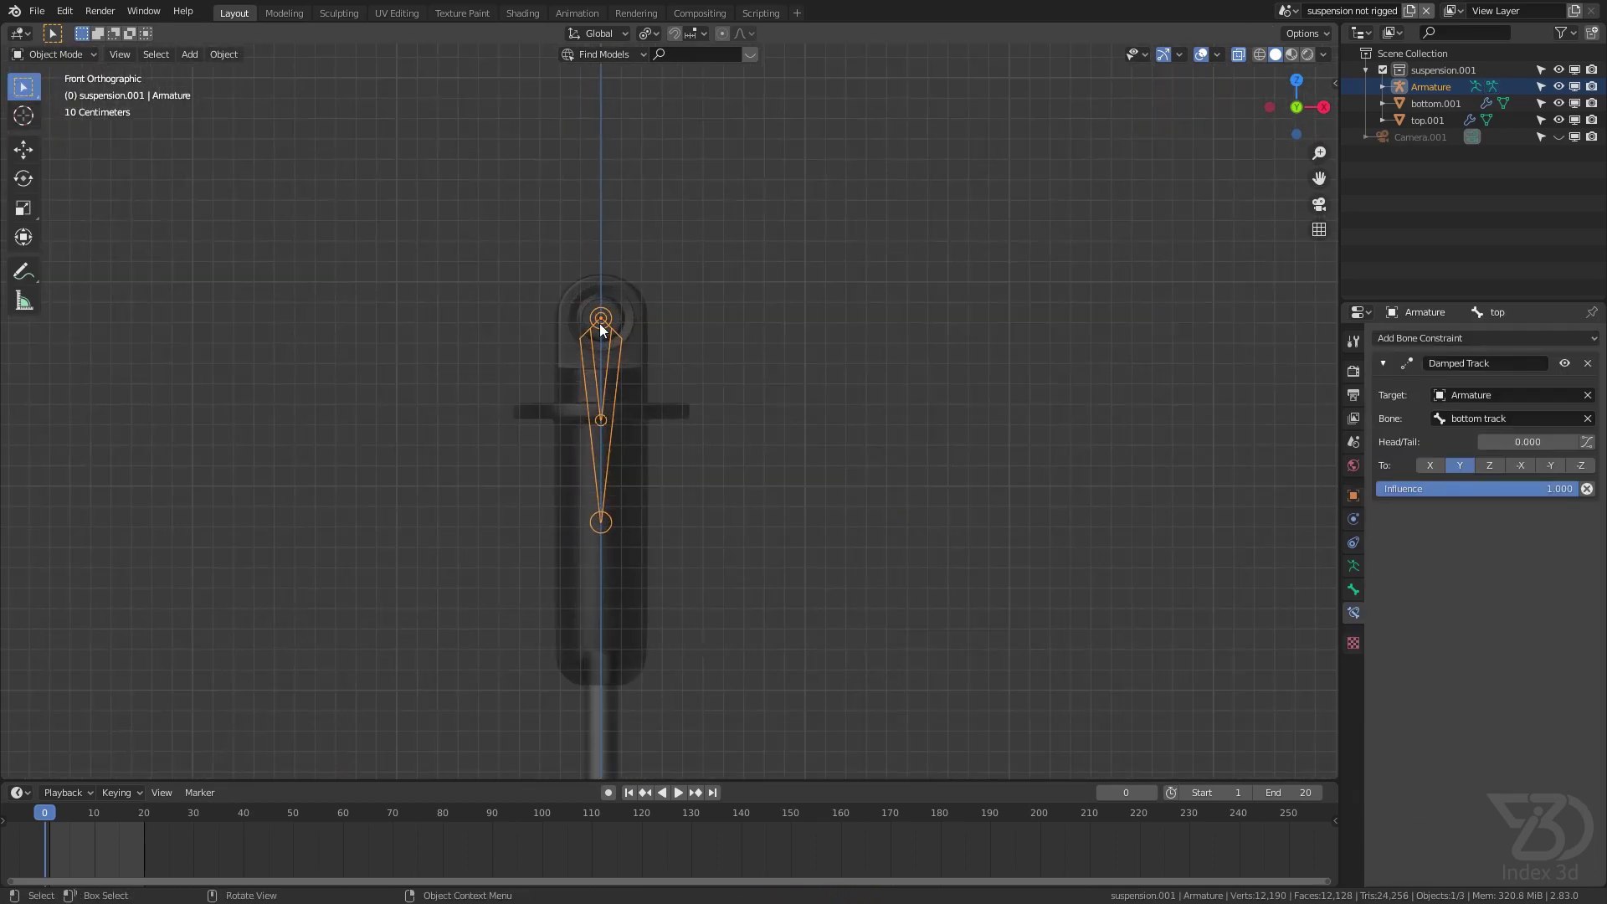
{"action": "left_click", "coordinate": [601, 323]}
{"action": "key", "text": "shift+s"}
{"action": "left_click", "coordinate": [609, 452]}
{"action": "middle_click_drag", "start_coordinate": [591, 319], "coordinate": [568, 397], "text": "shift"}
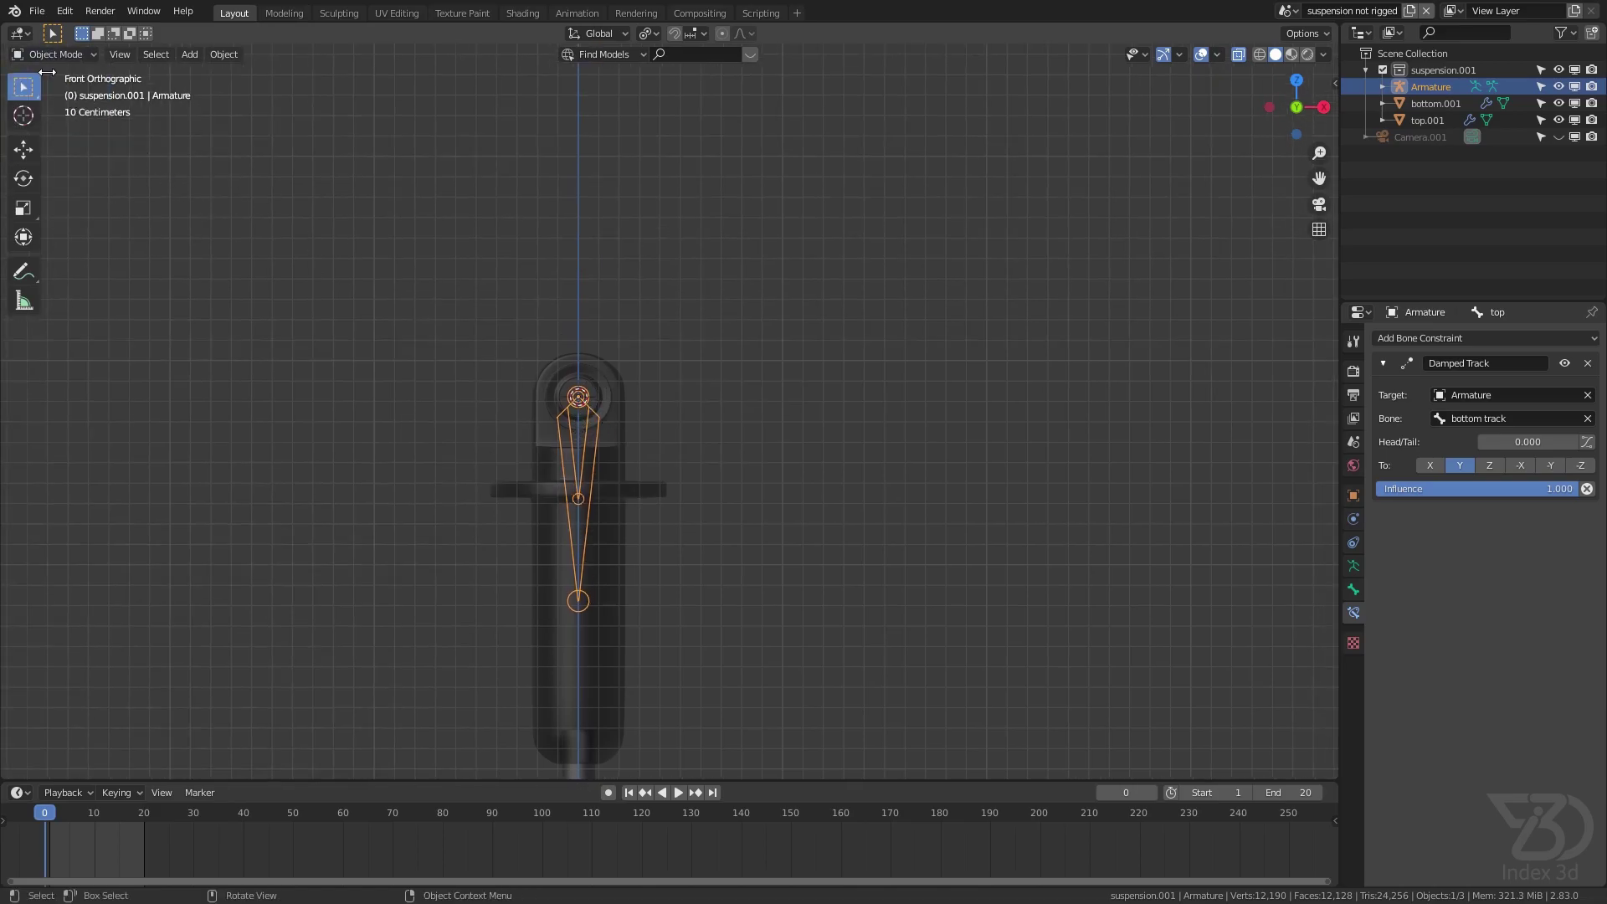
Add a new upright bone at the 3D cursor on the top mount in Edit Mode, and save the file
{"action": "left_click", "coordinate": [52, 54]}
{"action": "left_click", "coordinate": [53, 88]}
{"action": "key", "text": "shift+a"}
{"action": "middle_click_drag", "start_coordinate": [574, 371], "coordinate": [545, 416], "text": "shift"}
{"action": "left_click", "coordinate": [545, 373]}
{"action": "right_click", "coordinate": [545, 373]}
{"action": "left_click", "coordinate": [488, 373]}
{"action": "scroll", "coordinate": [540, 448], "scroll_direction": "down", "scroll_amount": 3}
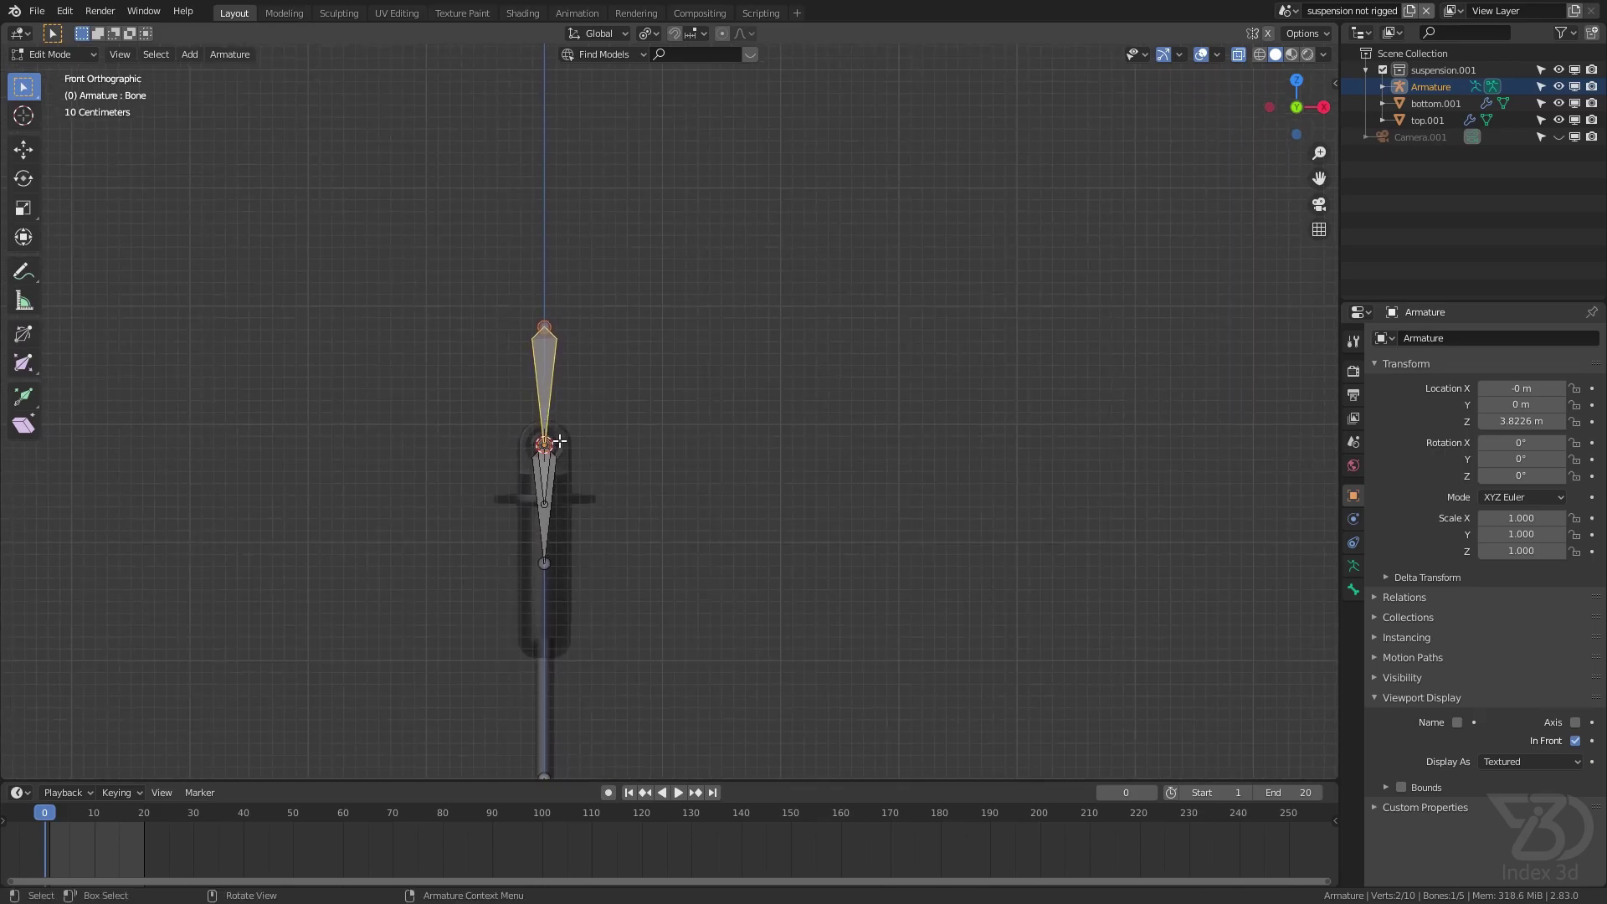
{"action": "scroll", "coordinate": [559, 441], "scroll_direction": "up", "scroll_amount": 3}
{"action": "key", "text": "ctrl+s"}
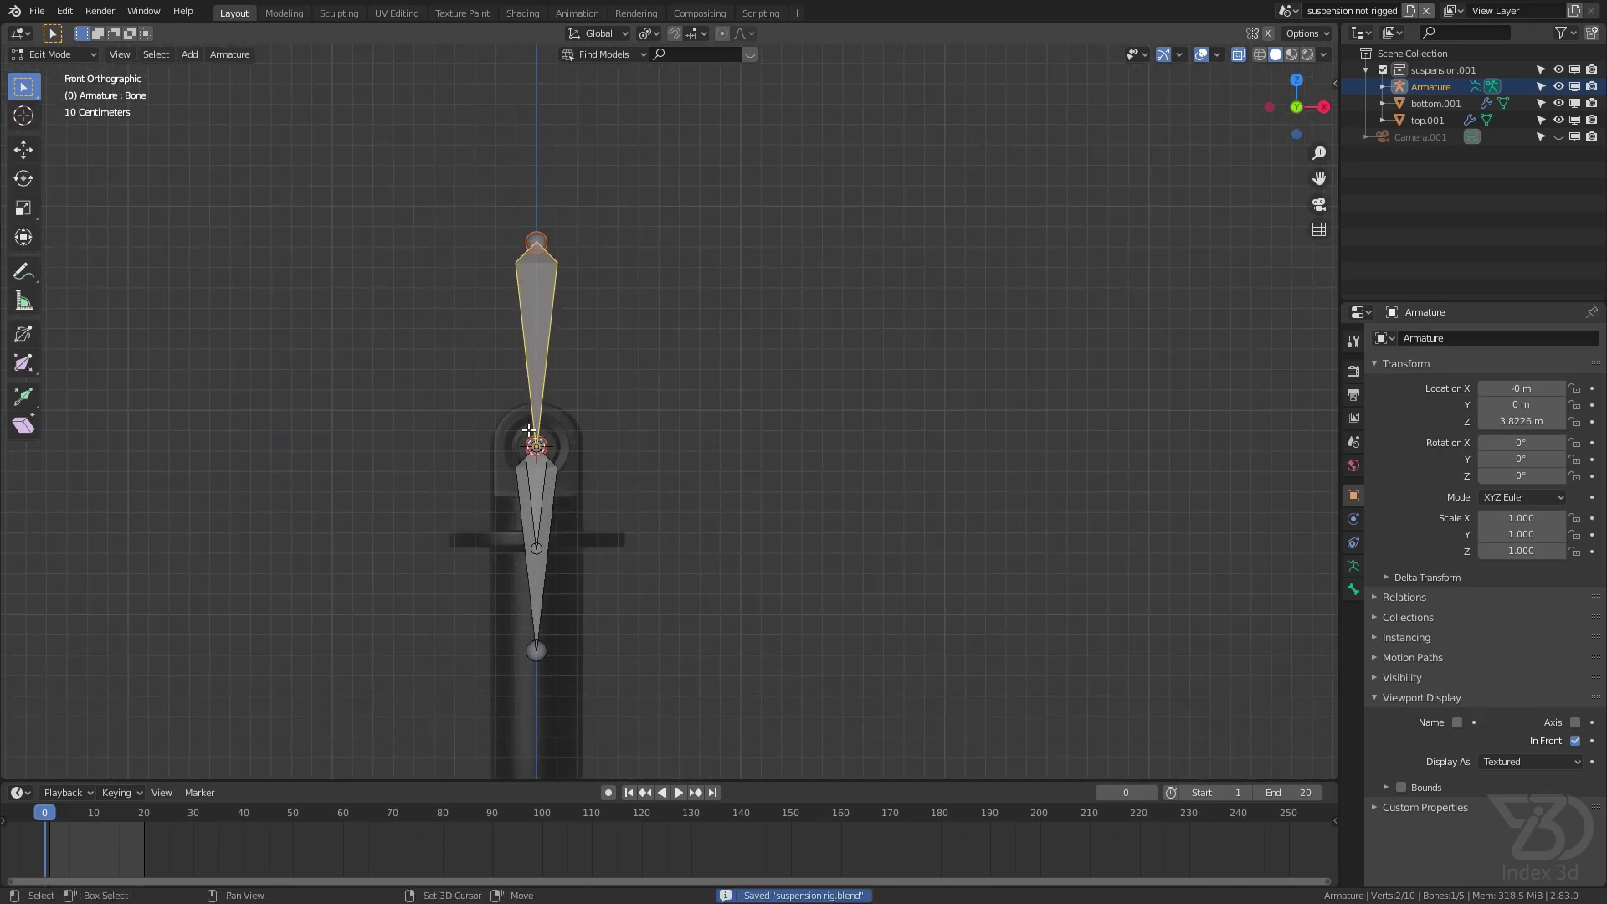
Parent the "top" and "top track" bones to the new bone above the mount with Keep Offset
{"action": "scroll", "coordinate": [520, 420], "scroll_direction": "up", "scroll_amount": 2}
{"action": "left_click", "coordinate": [502, 419]}
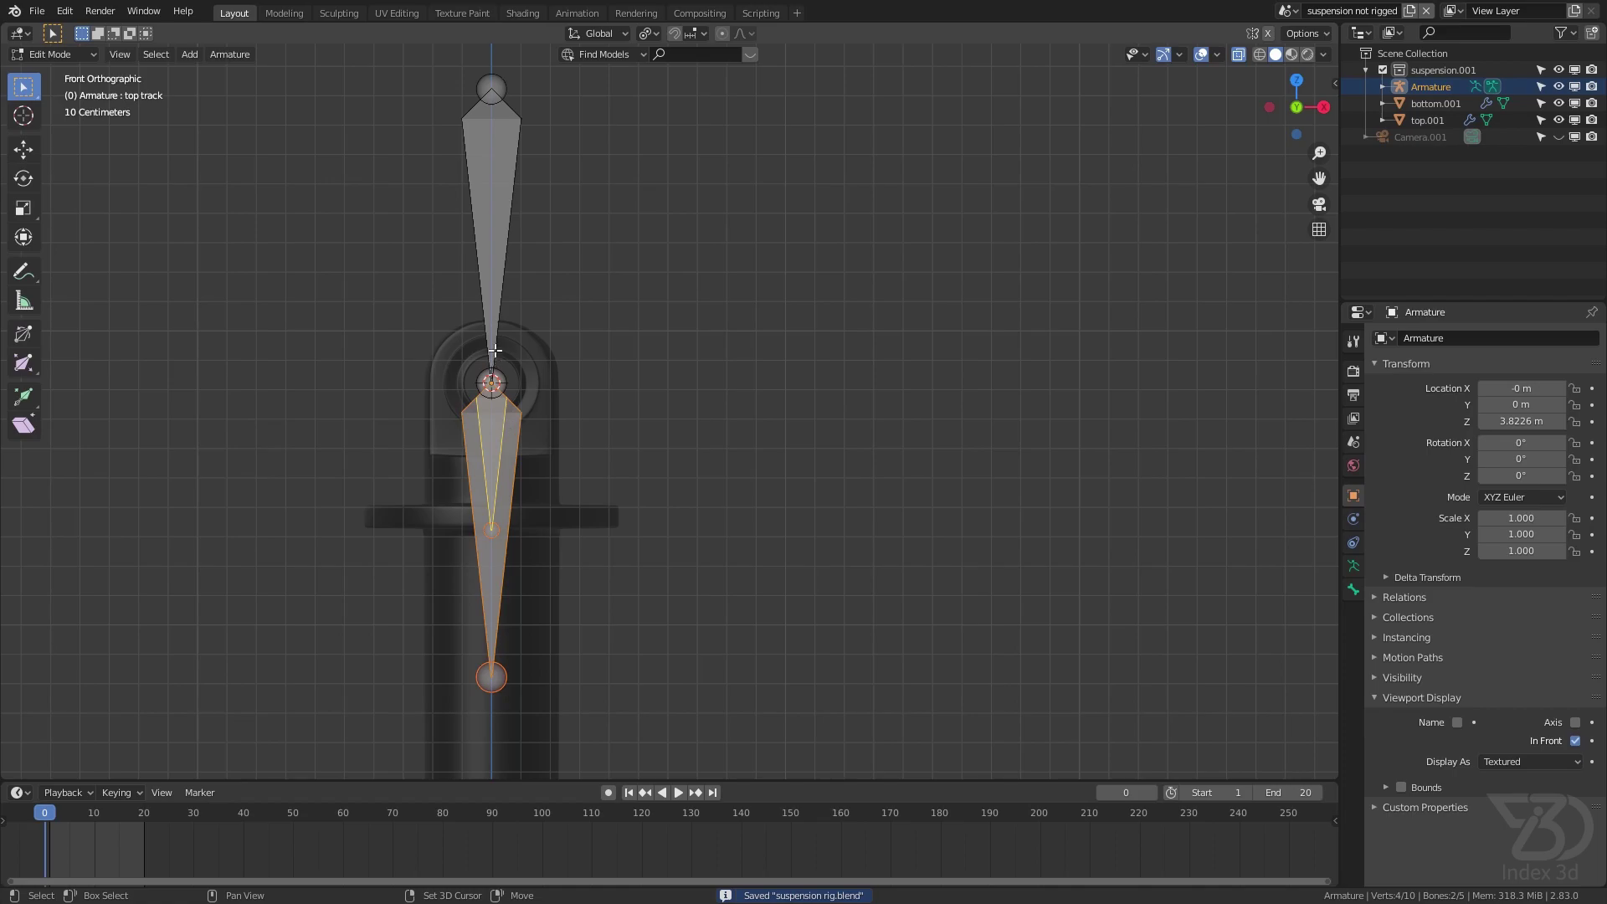
{"action": "left_click", "coordinate": [478, 147], "text": "shift"}
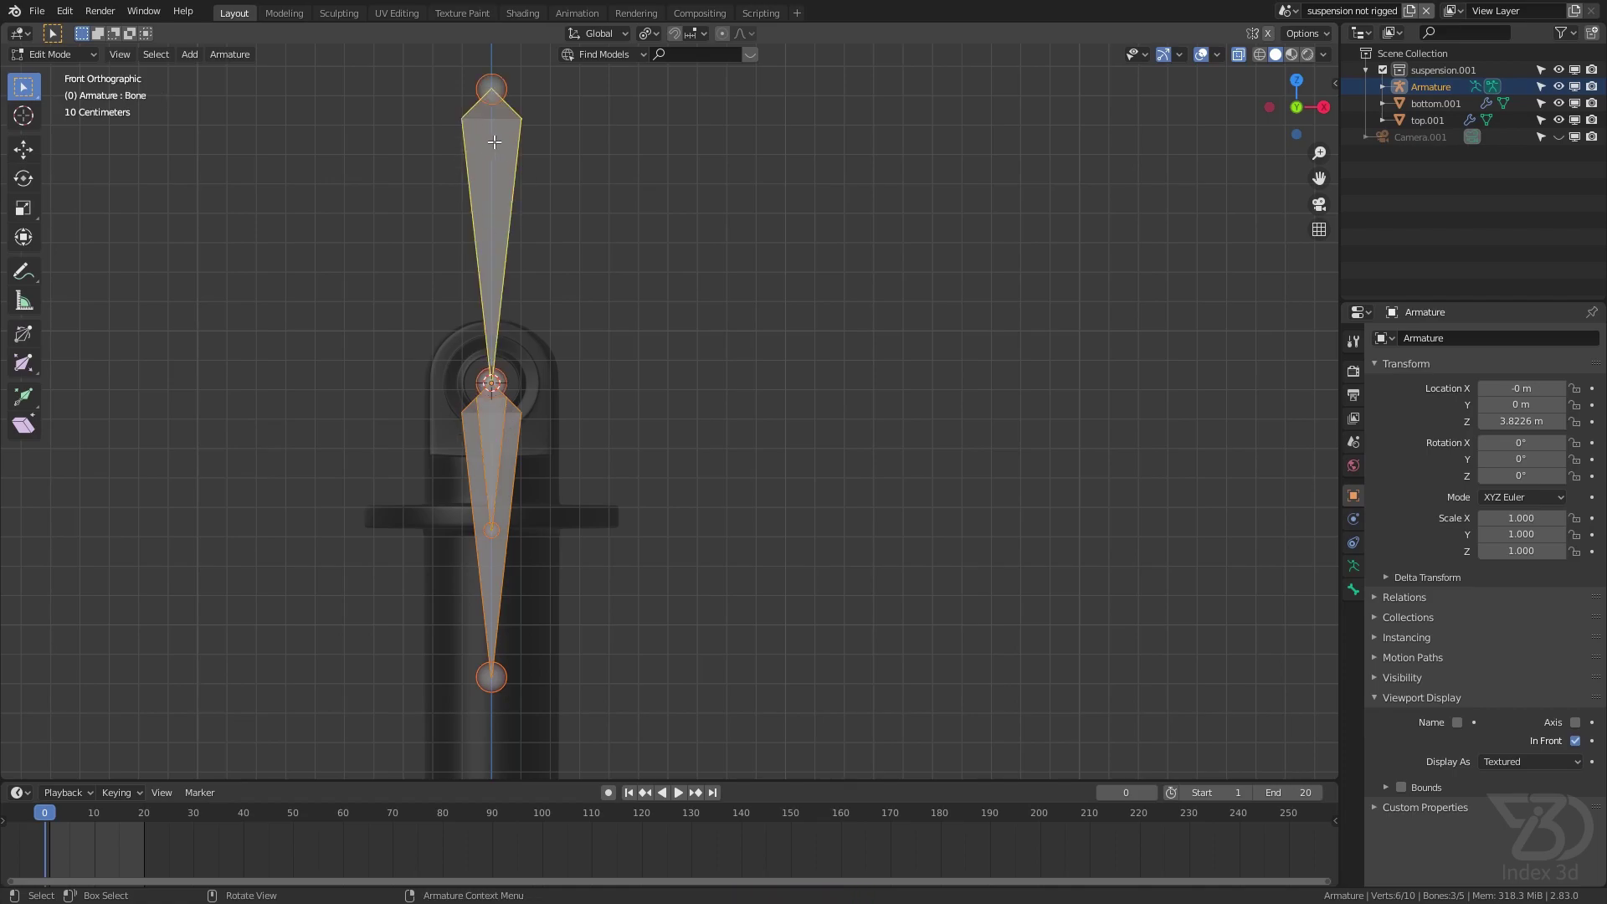
{"action": "key", "text": "ctrl+p"}
{"action": "left_click", "coordinate": [494, 143]}
{"action": "scroll", "coordinate": [499, 285], "scroll_direction": "down", "scroll_amount": 5}
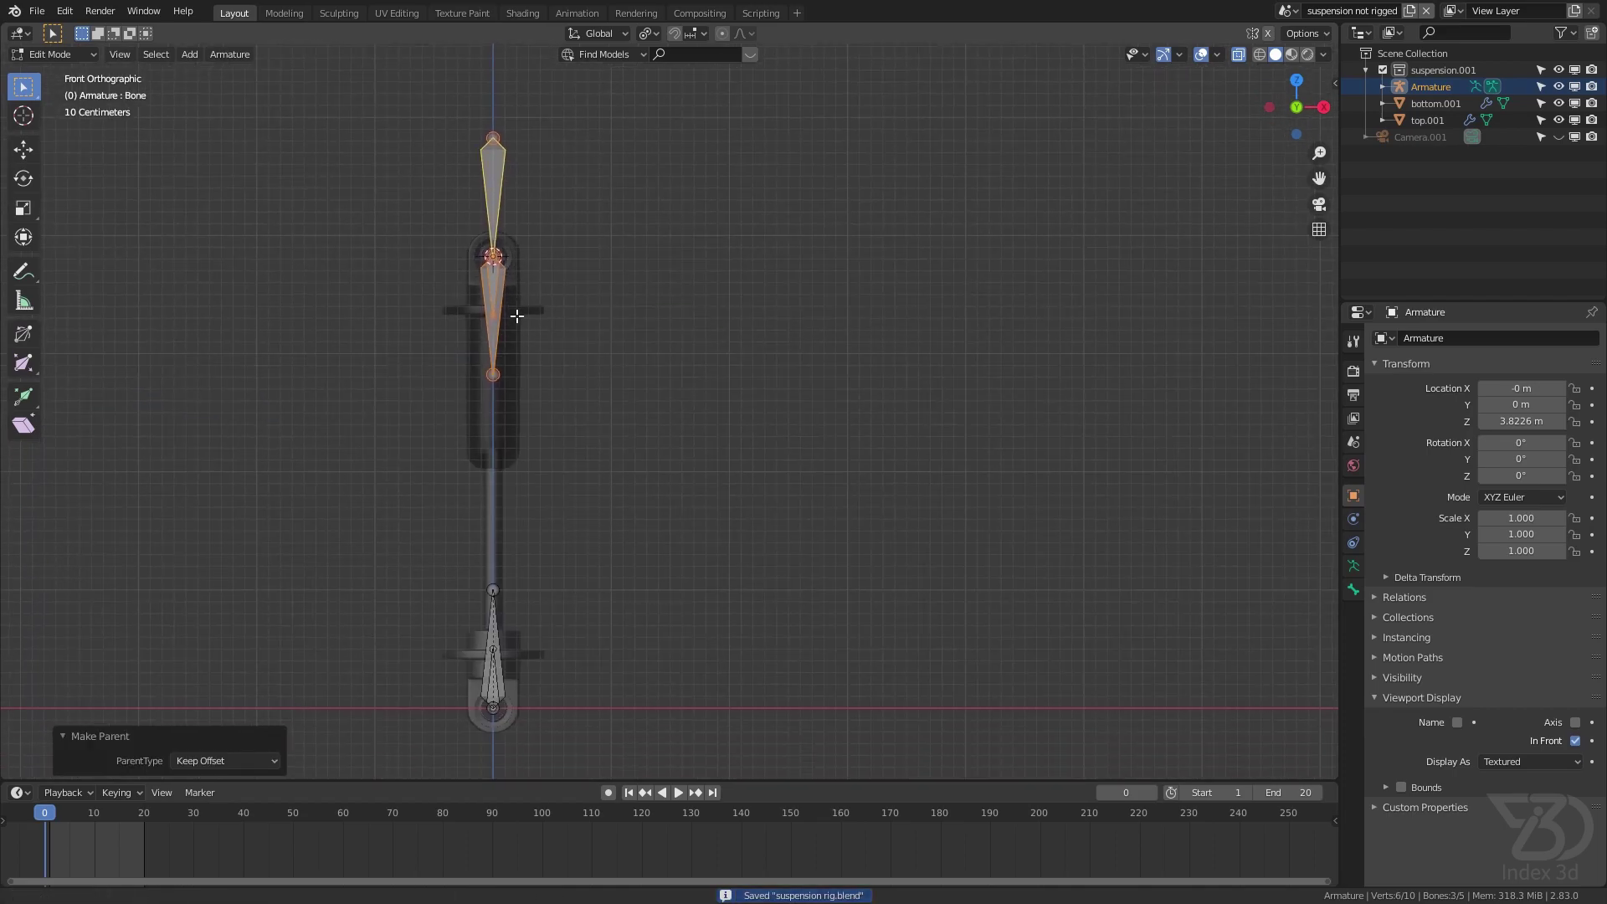
Switch to Pose Mode, test the tracking by temporarily moving the large bottom bone, and save the file
{"action": "left_click", "coordinate": [52, 53]}
{"action": "left_click", "coordinate": [50, 111]}
{"action": "scroll", "coordinate": [489, 575], "scroll_direction": "up", "scroll_amount": 3}
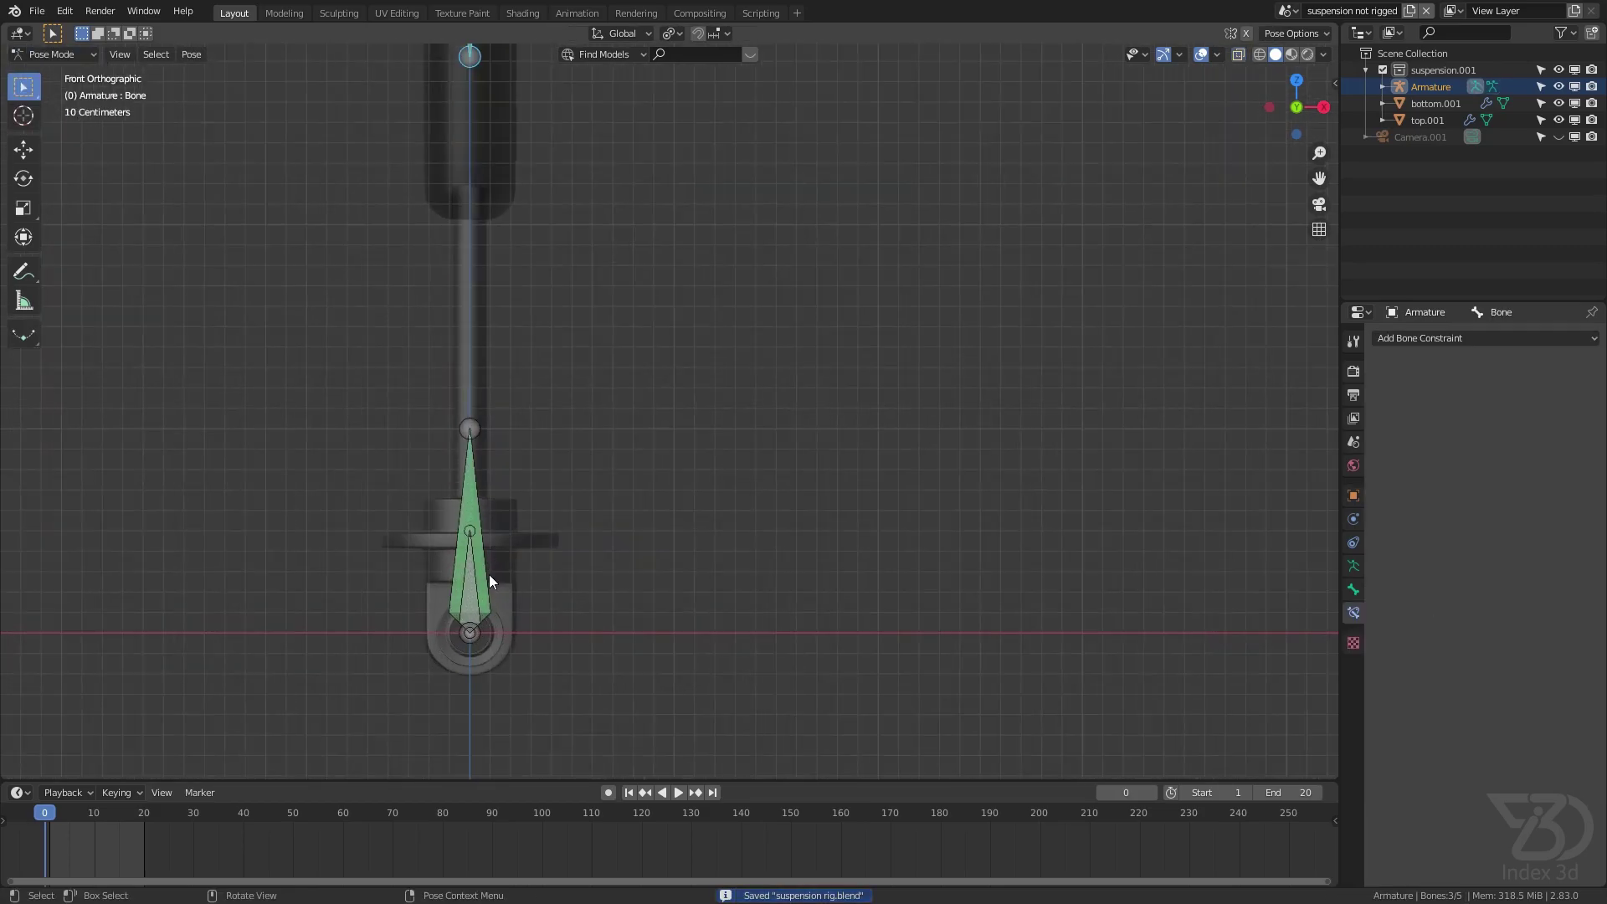
{"action": "left_click", "coordinate": [489, 576]}
{"action": "scroll", "coordinate": [492, 582], "scroll_direction": "down", "scroll_amount": 5}
{"action": "middle_click_drag", "start_coordinate": [517, 578], "coordinate": [593, 584], "text": "shift"}
{"action": "key", "text": "g"}
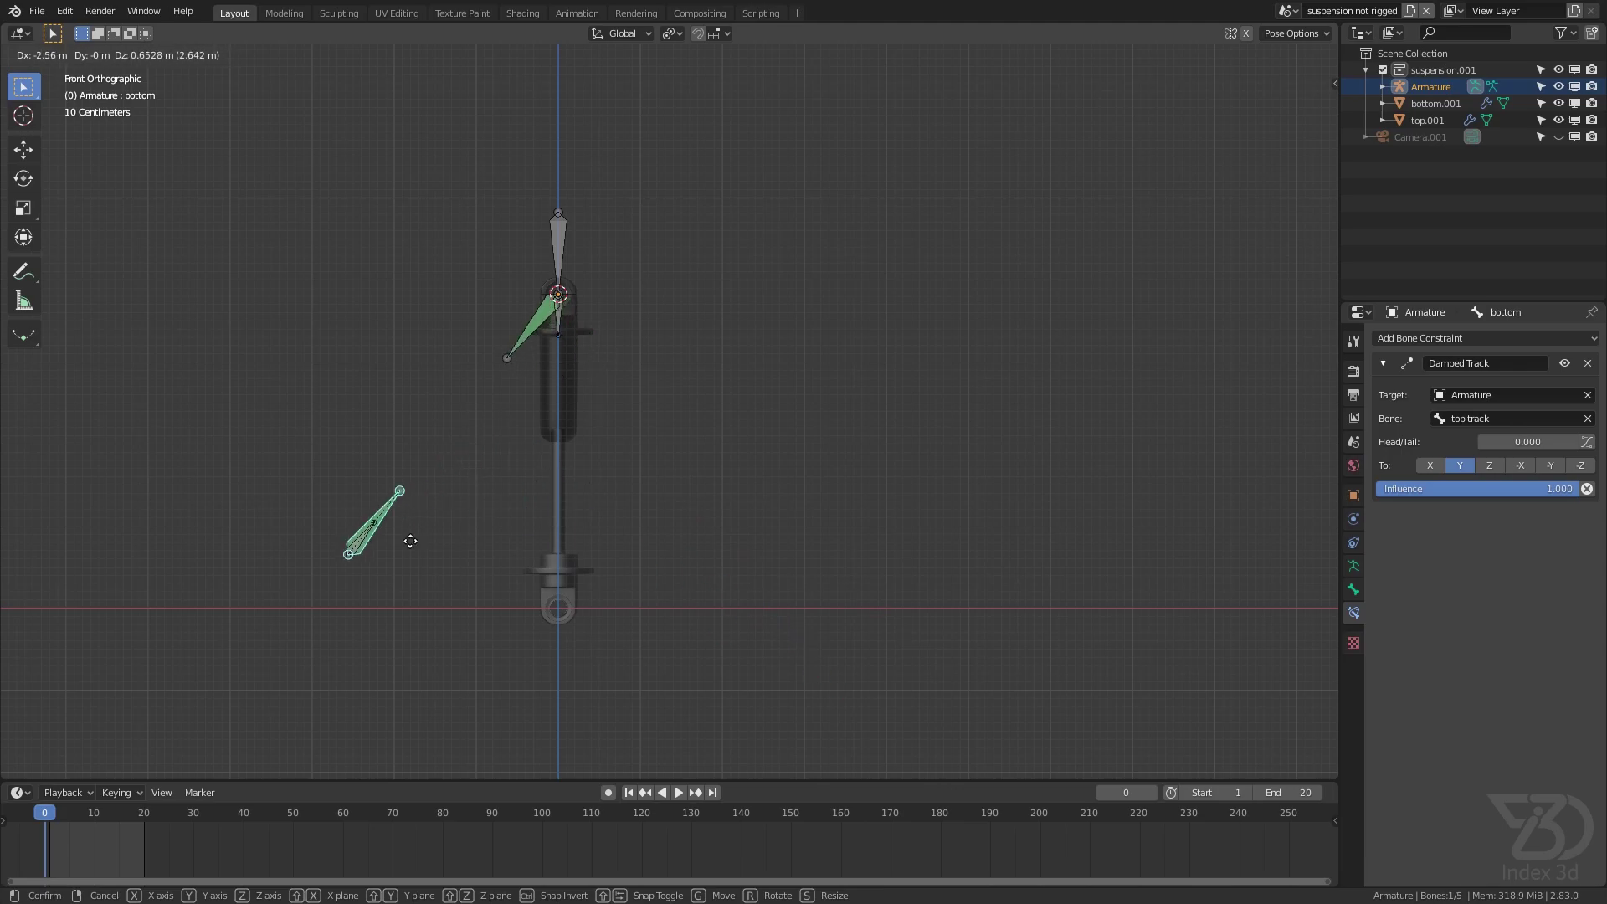
{"action": "key", "text": "Escape"}
{"action": "key", "text": "ctrl+s"}
Parent the top.001 mesh to the armature's "top" bone using the Bone option in Pose Mode, and save the file
{"action": "left_click", "coordinate": [52, 53]}
{"action": "left_click", "coordinate": [58, 74]}
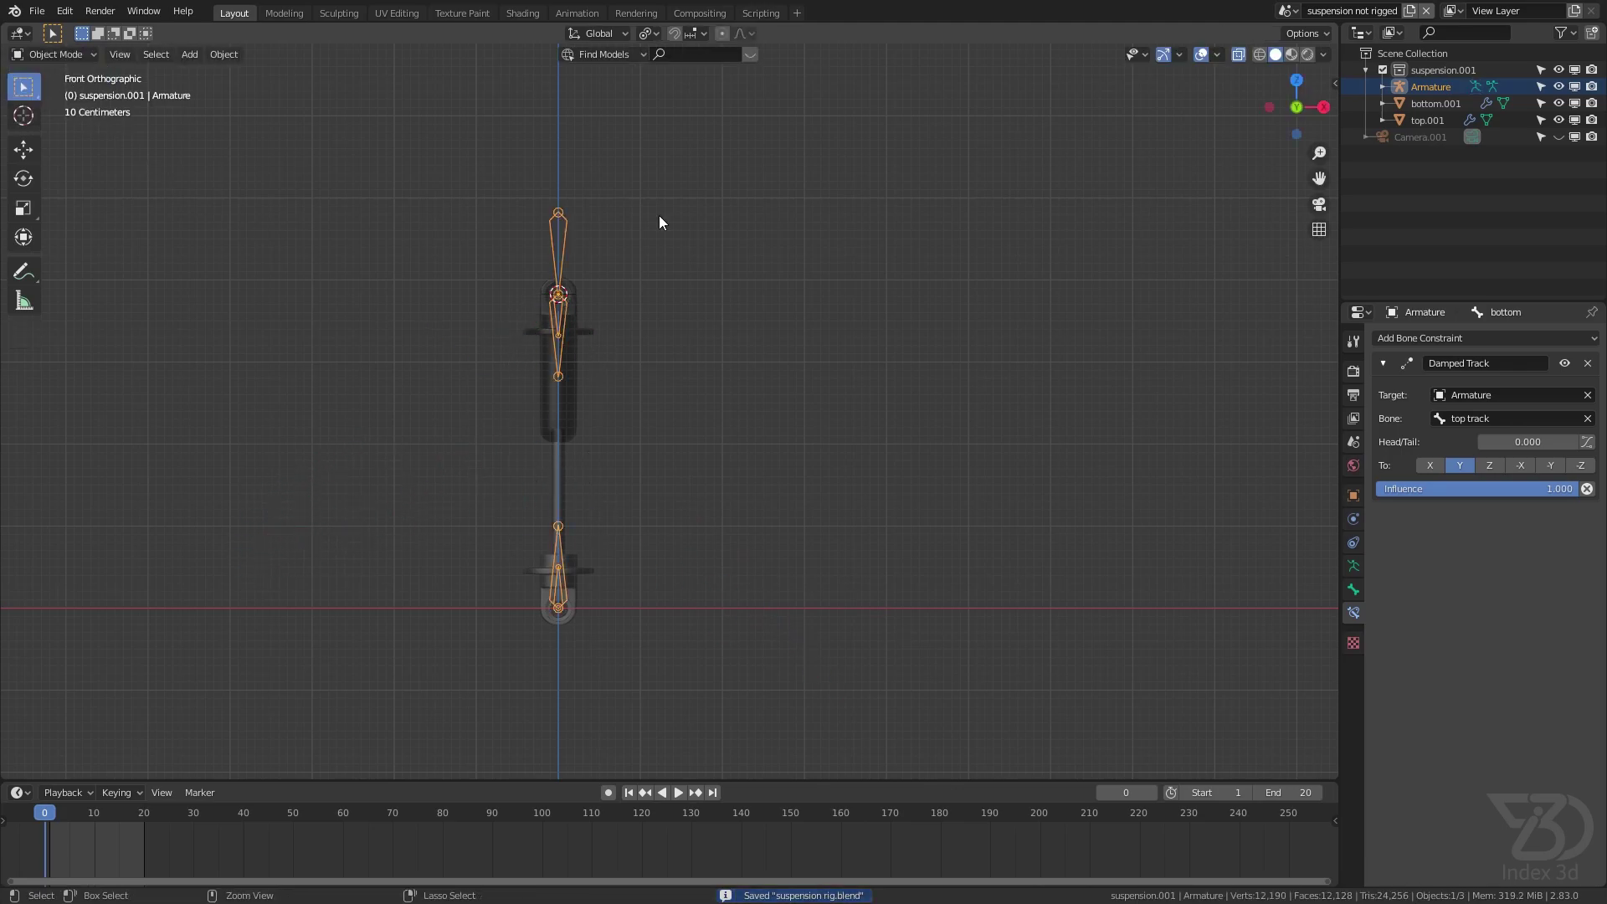
{"action": "scroll", "coordinate": [868, 438], "scroll_direction": "down", "scroll_amount": 1}
{"action": "scroll", "coordinate": [614, 364], "scroll_direction": "up", "scroll_amount": 4}
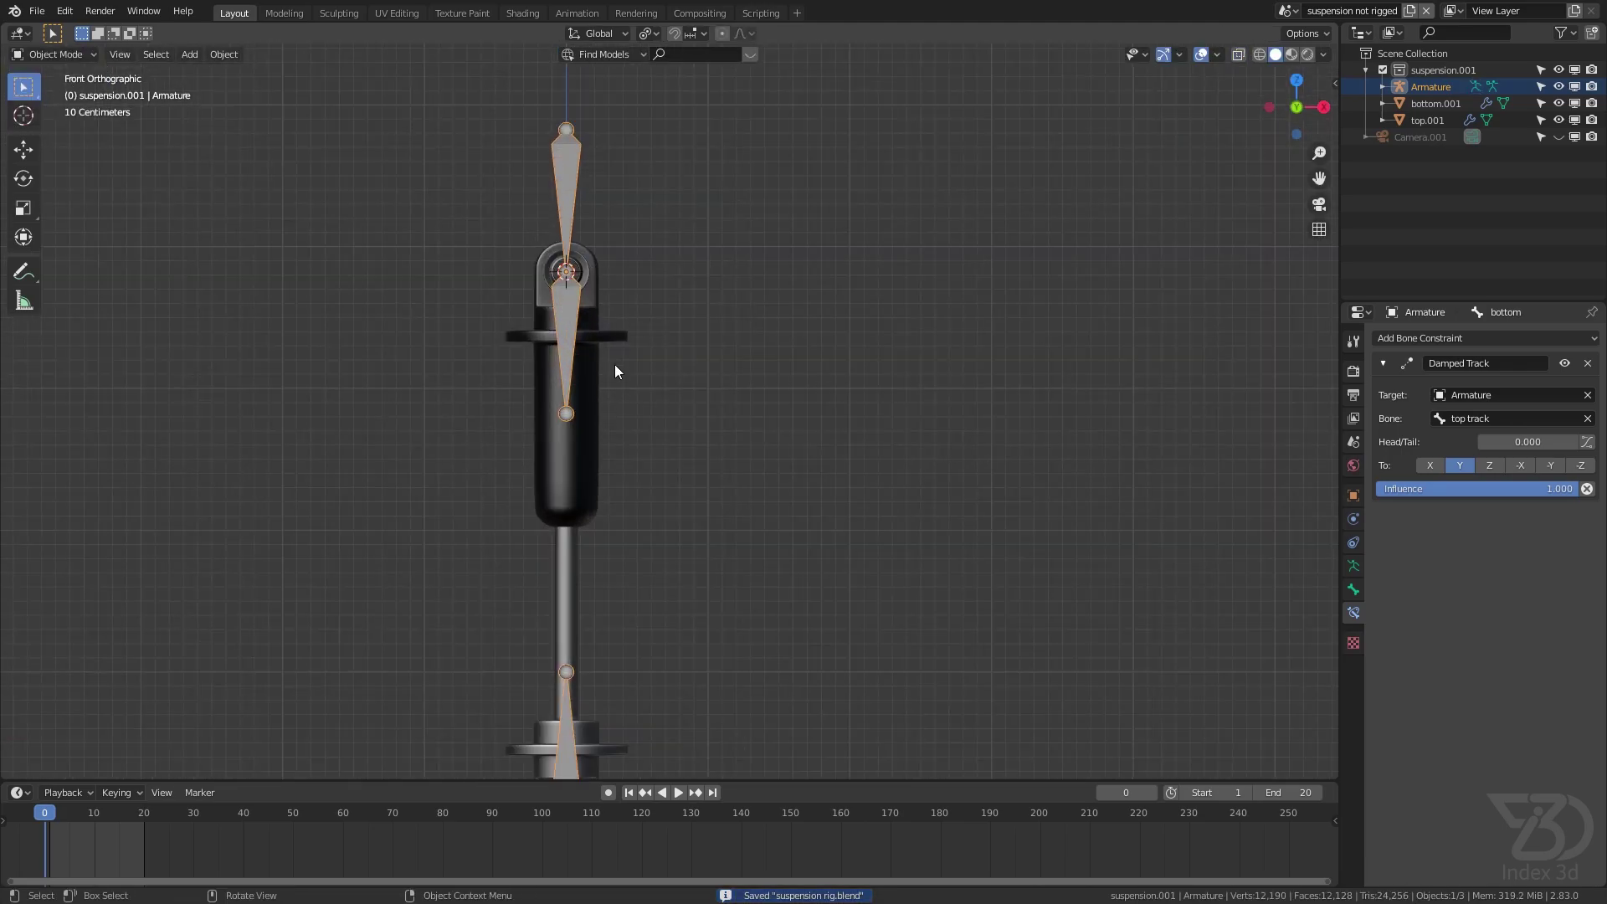
{"action": "left_click", "coordinate": [606, 345]}
{"action": "left_click", "coordinate": [550, 318], "text": "shift"}
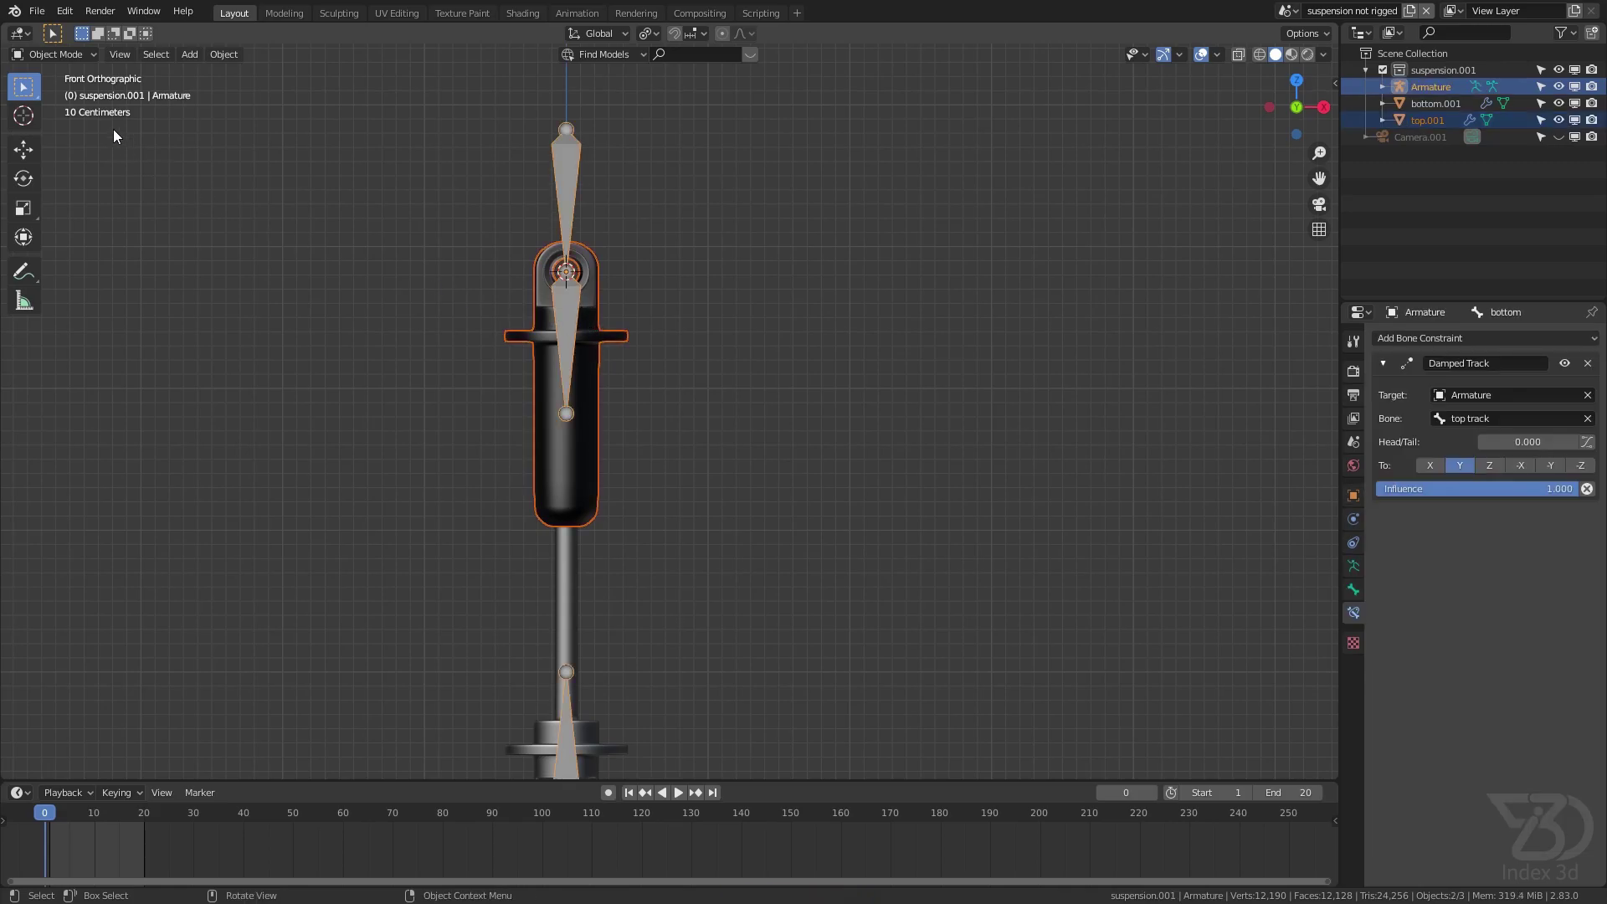
{"action": "left_click", "coordinate": [55, 55]}
{"action": "left_click", "coordinate": [63, 112]}
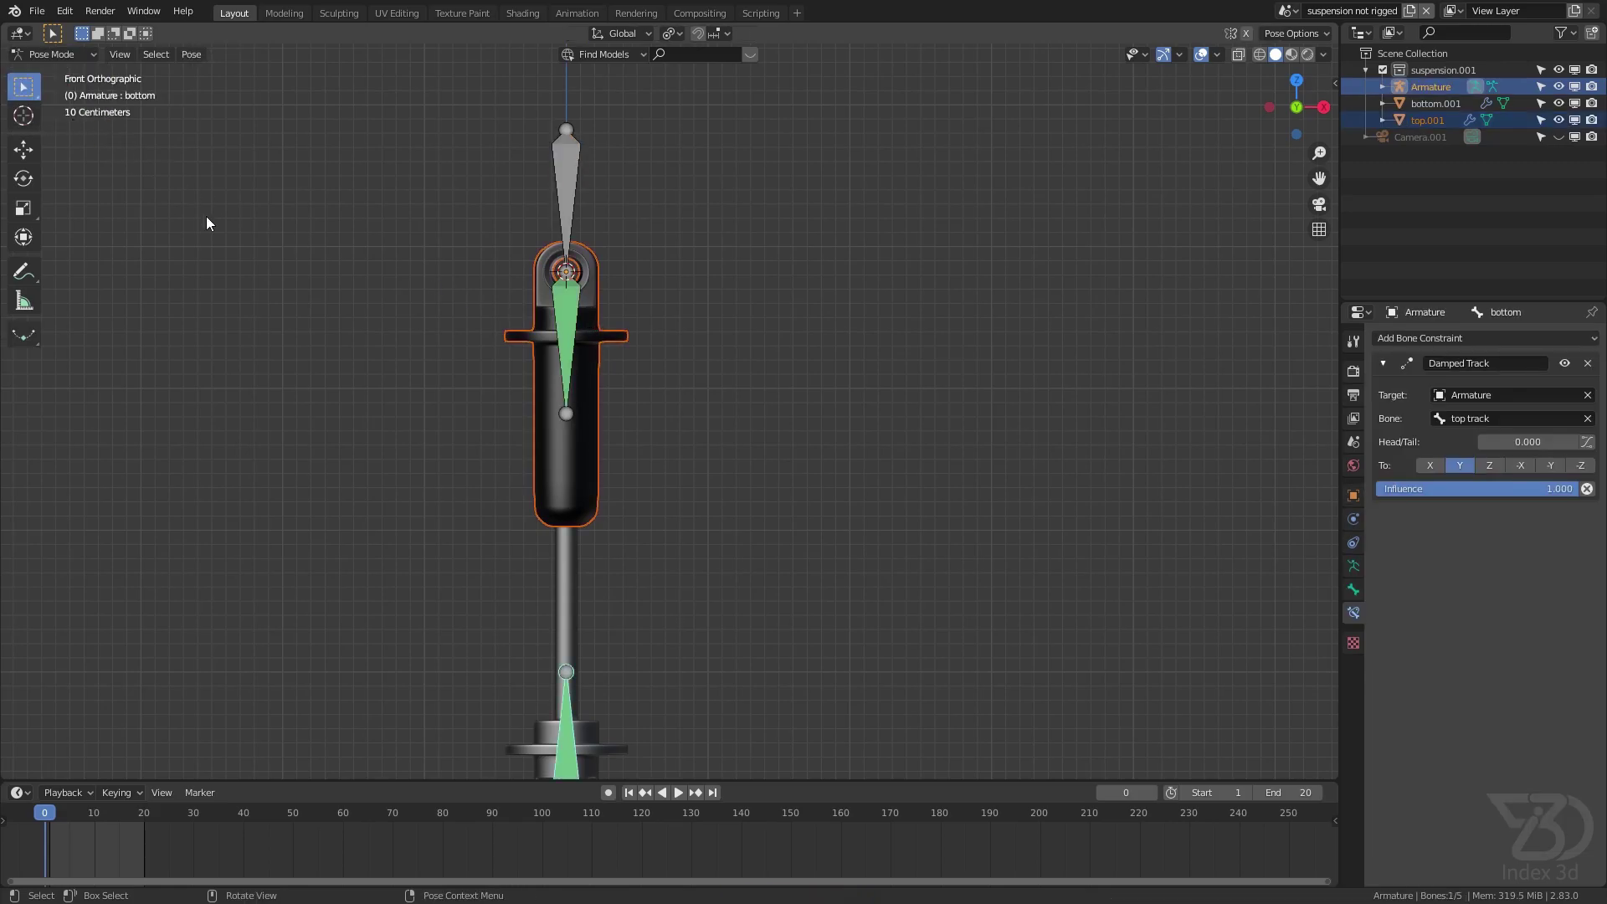
{"action": "left_click", "coordinate": [573, 311]}
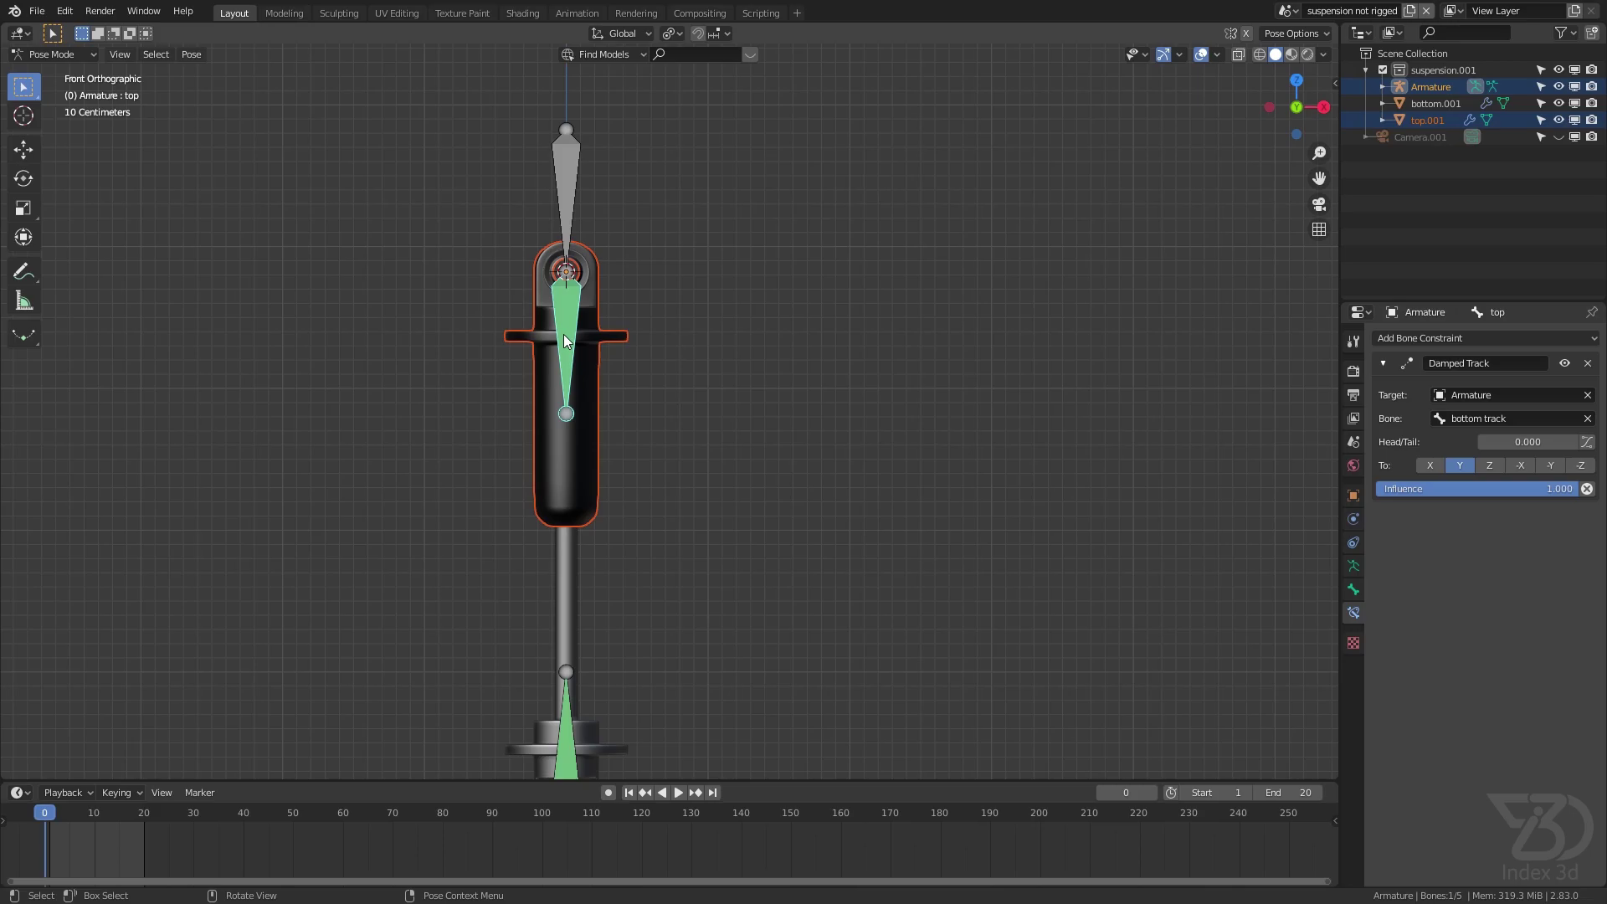
{"action": "key", "text": "ctrl+p"}
{"action": "left_click", "coordinate": [564, 334]}
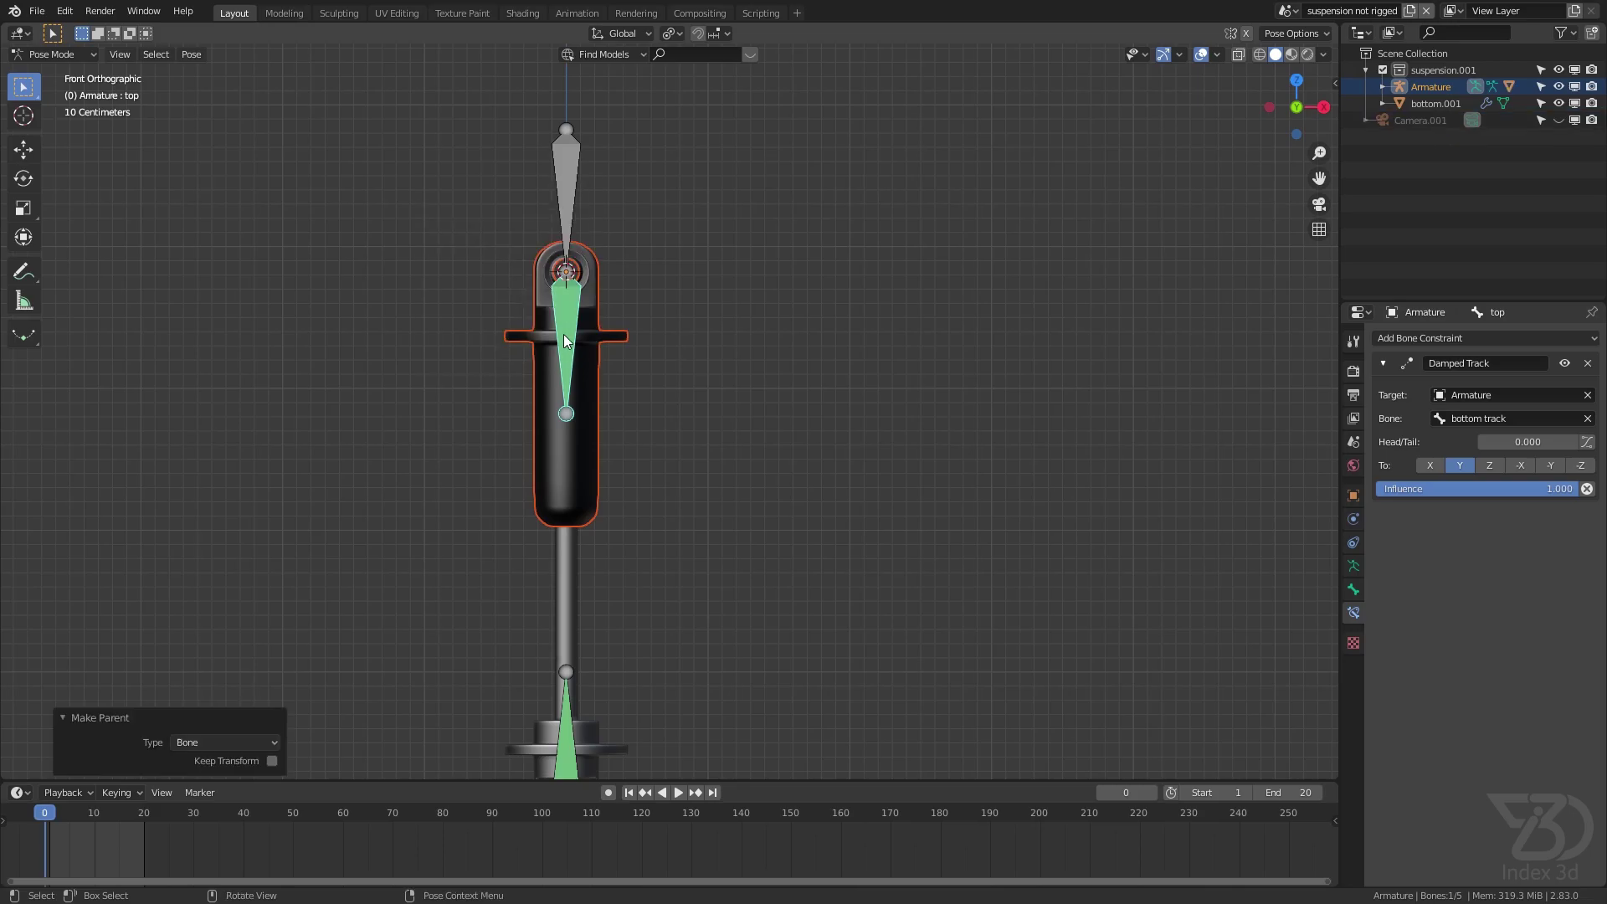
{"action": "key", "text": "ctrl+s"}
Parent the bottom.001 mesh to the armature's "bottom" bone using the Bone option in Pose Mode, and save the file
{"action": "left_click", "coordinate": [55, 54]}
{"action": "left_click", "coordinate": [58, 73]}
{"action": "scroll", "coordinate": [377, 335], "scroll_direction": "down", "scroll_amount": 3}
{"action": "scroll", "coordinate": [534, 621], "scroll_direction": "up", "scroll_amount": 3}
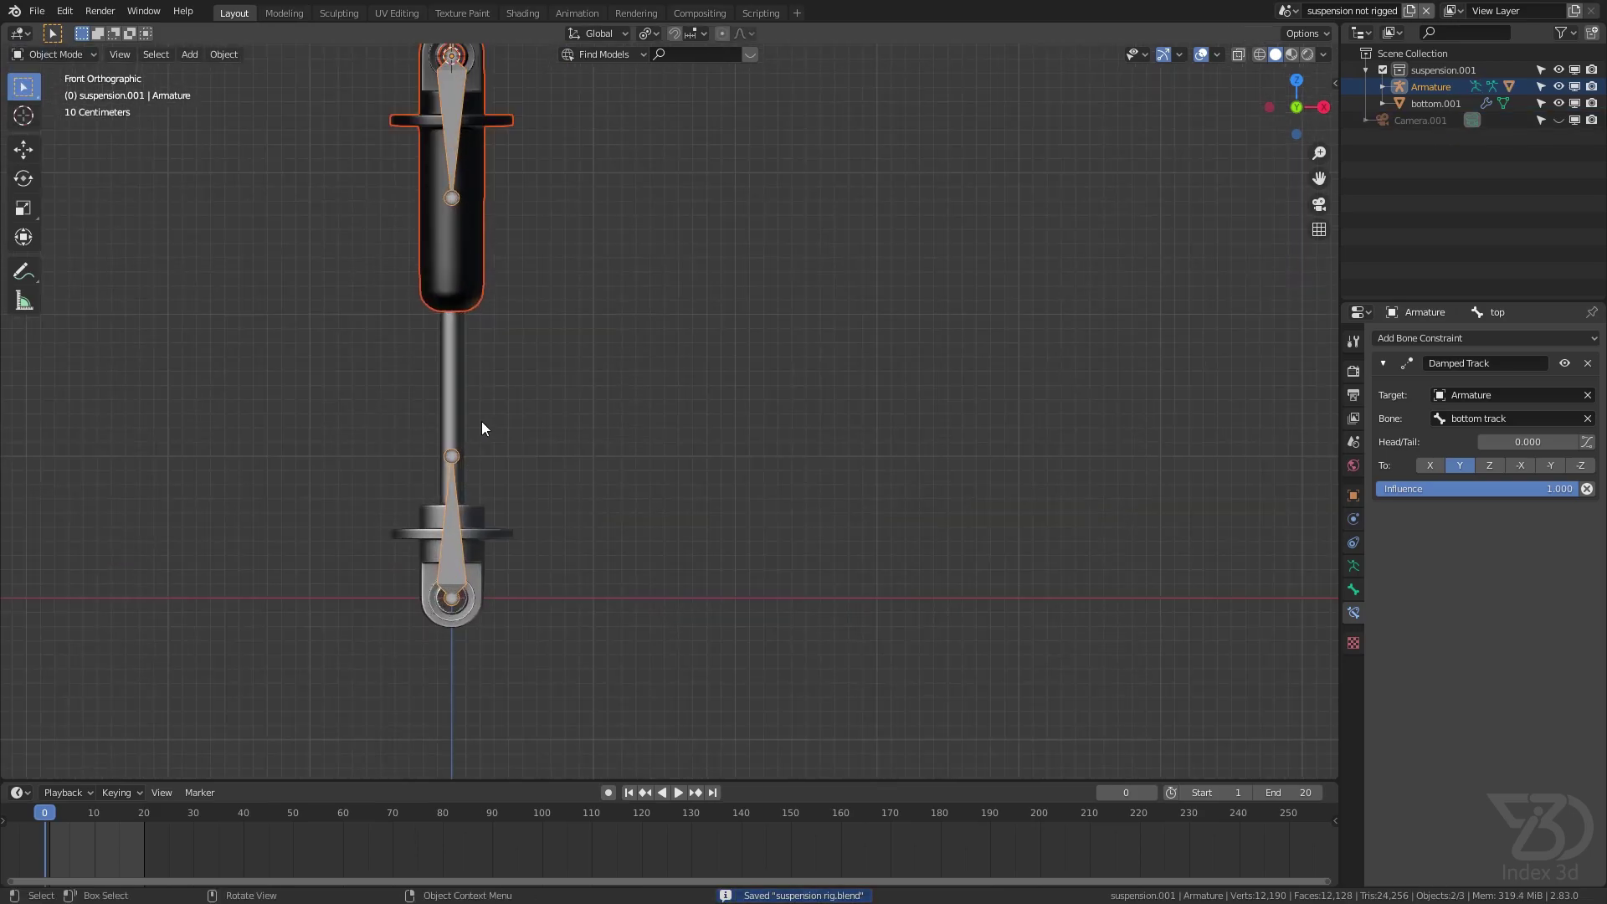
{"action": "left_click", "coordinate": [444, 423]}
{"action": "middle_click_drag", "start_coordinate": [472, 427], "coordinate": [539, 387], "text": "shift"}
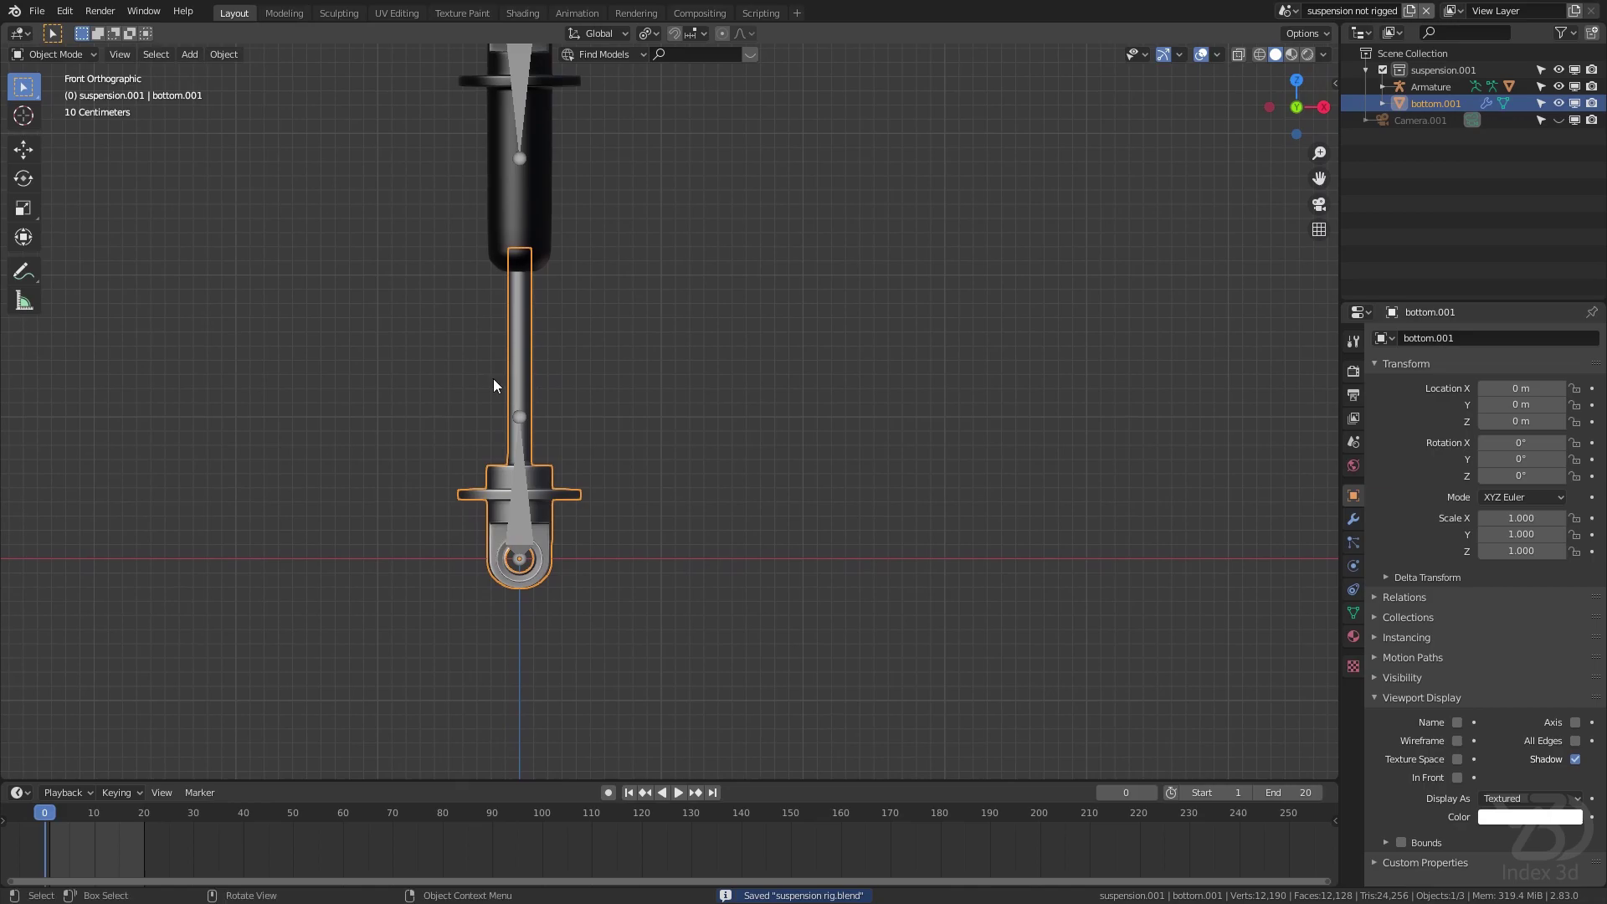
{"action": "left_click", "coordinate": [63, 53]}
{"action": "left_click", "coordinate": [516, 474], "text": "shift"}
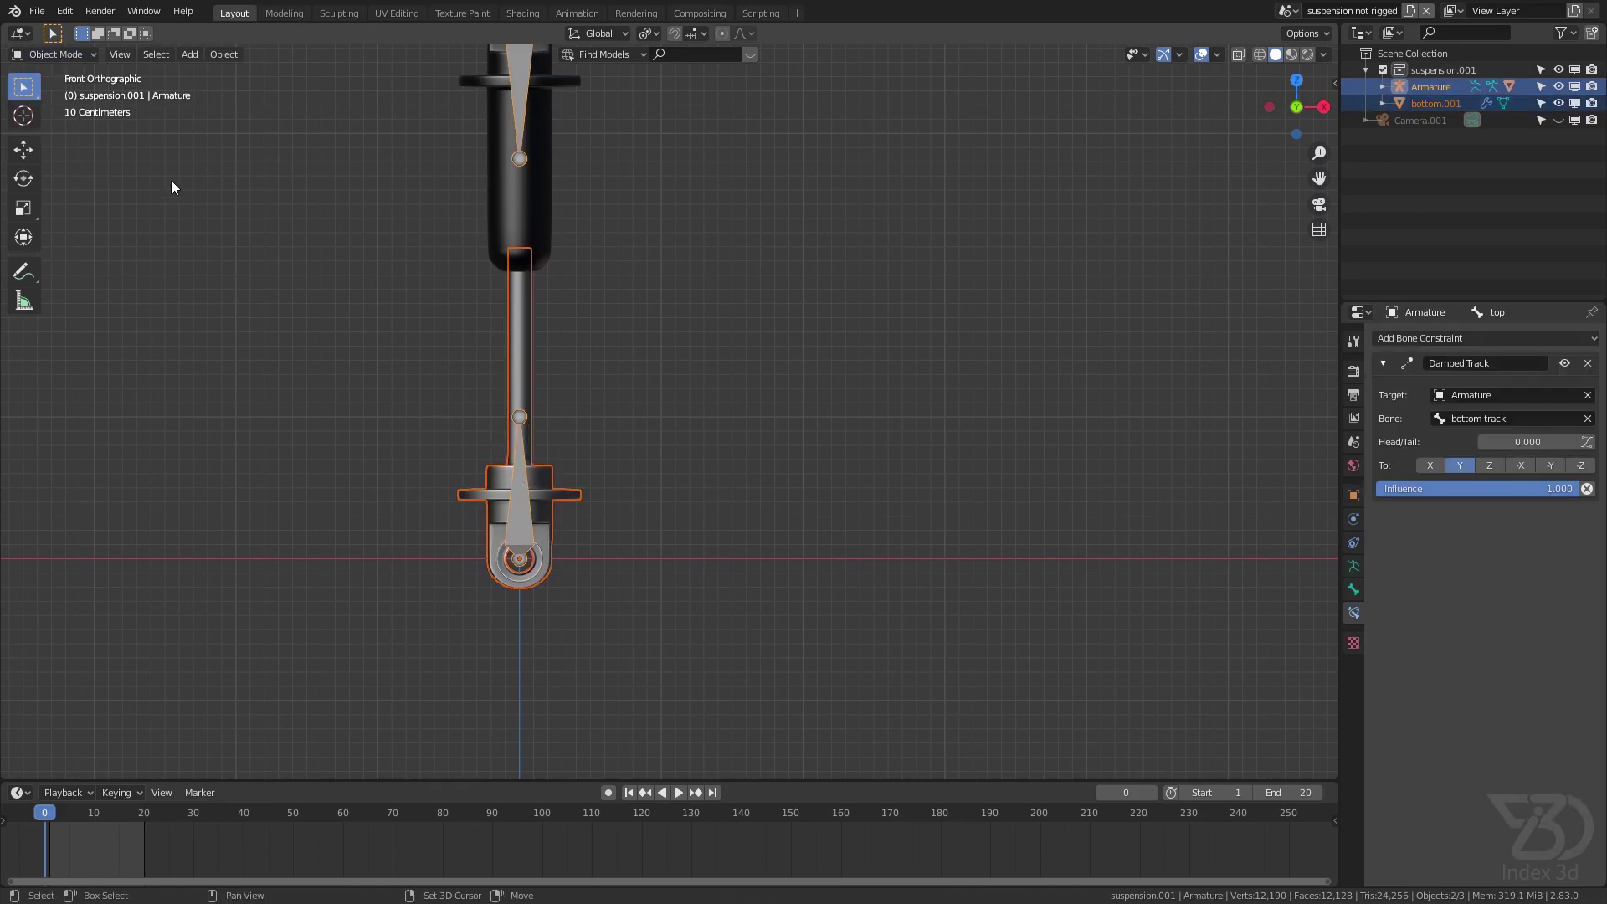
{"action": "left_click", "coordinate": [64, 55]}
{"action": "left_click", "coordinate": [64, 112]}
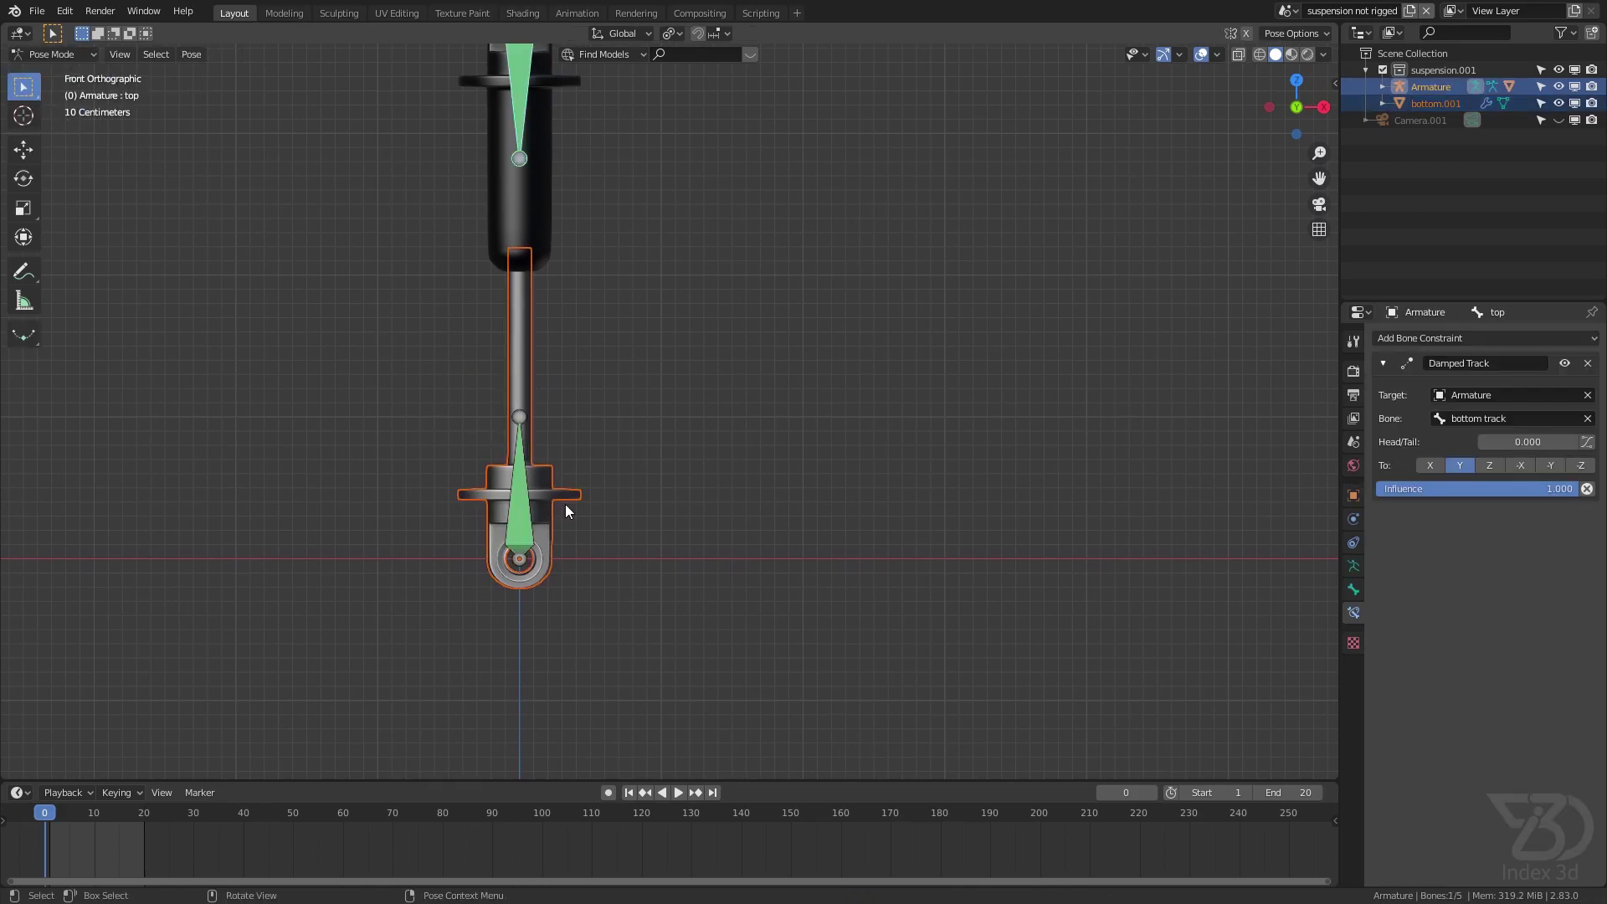
{"action": "scroll", "coordinate": [565, 504], "scroll_direction": "up", "scroll_amount": 3}
{"action": "left_click", "coordinate": [503, 474], "text": "shift"}
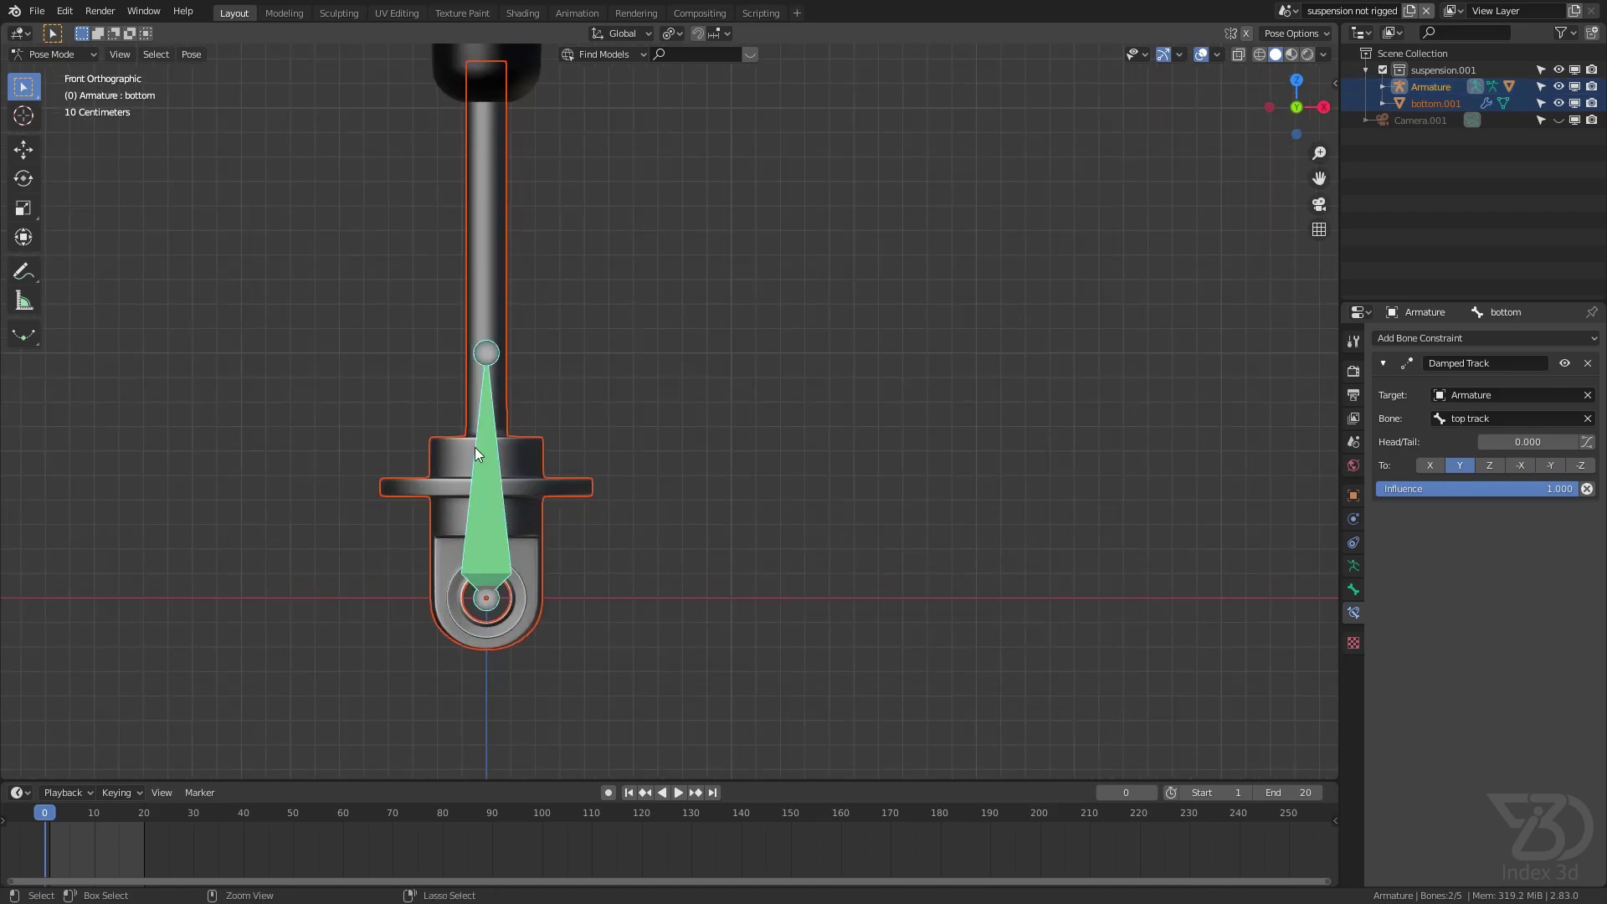
{"action": "key", "text": "ctrl+p"}
{"action": "left_click", "coordinate": [475, 447]}
{"action": "scroll", "coordinate": [547, 520], "scroll_direction": "down", "scroll_amount": 3}
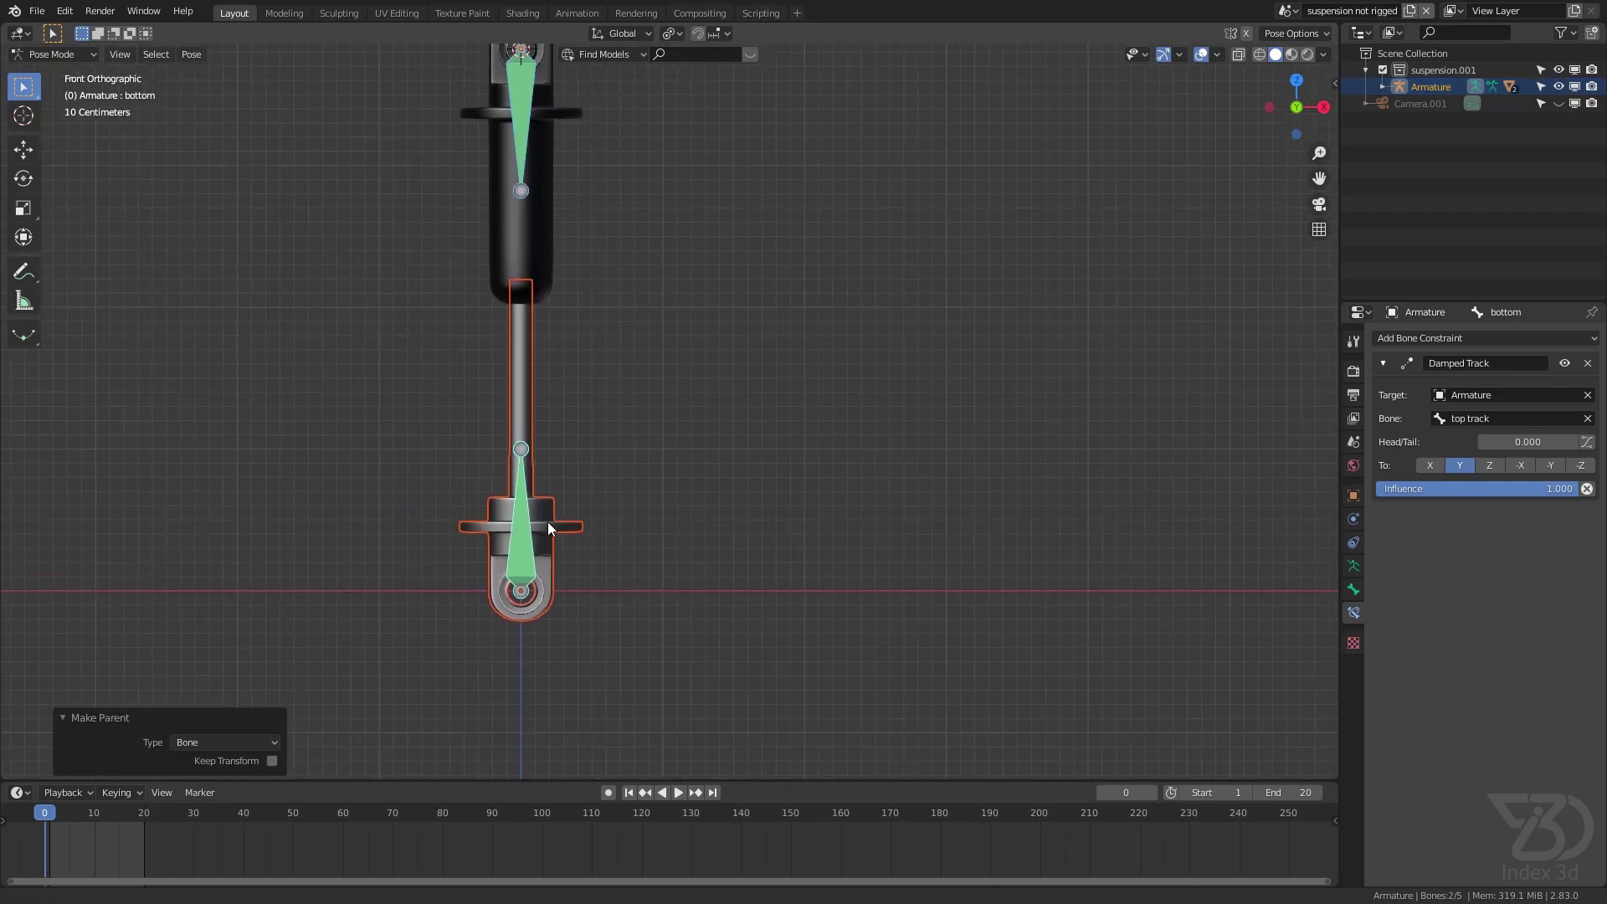
{"action": "key", "text": "ctrl+s"}
Test the attached meshes by temporarily moving the "bottom" bone, cancel the move, and save the file
{"action": "left_click", "coordinate": [518, 504]}
{"action": "scroll", "coordinate": [520, 503], "scroll_direction": "down", "scroll_amount": 1}
{"action": "middle_click_drag", "start_coordinate": [521, 480], "coordinate": [522, 502], "text": "shift"}
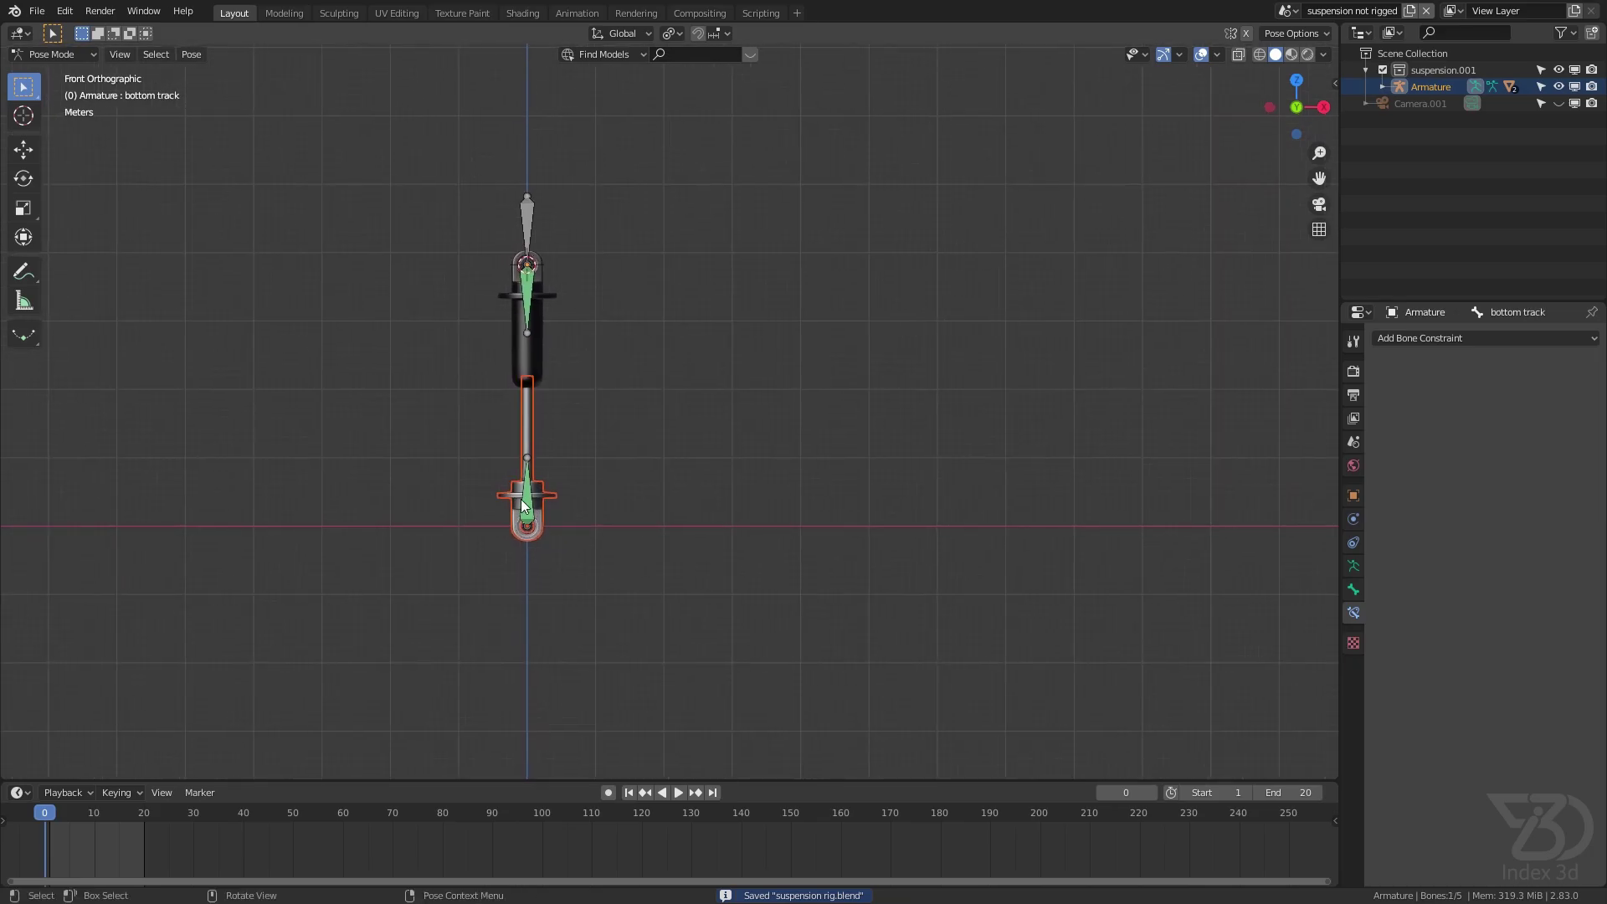
{"action": "left_click", "coordinate": [520, 501]}
{"action": "key", "text": "g"}
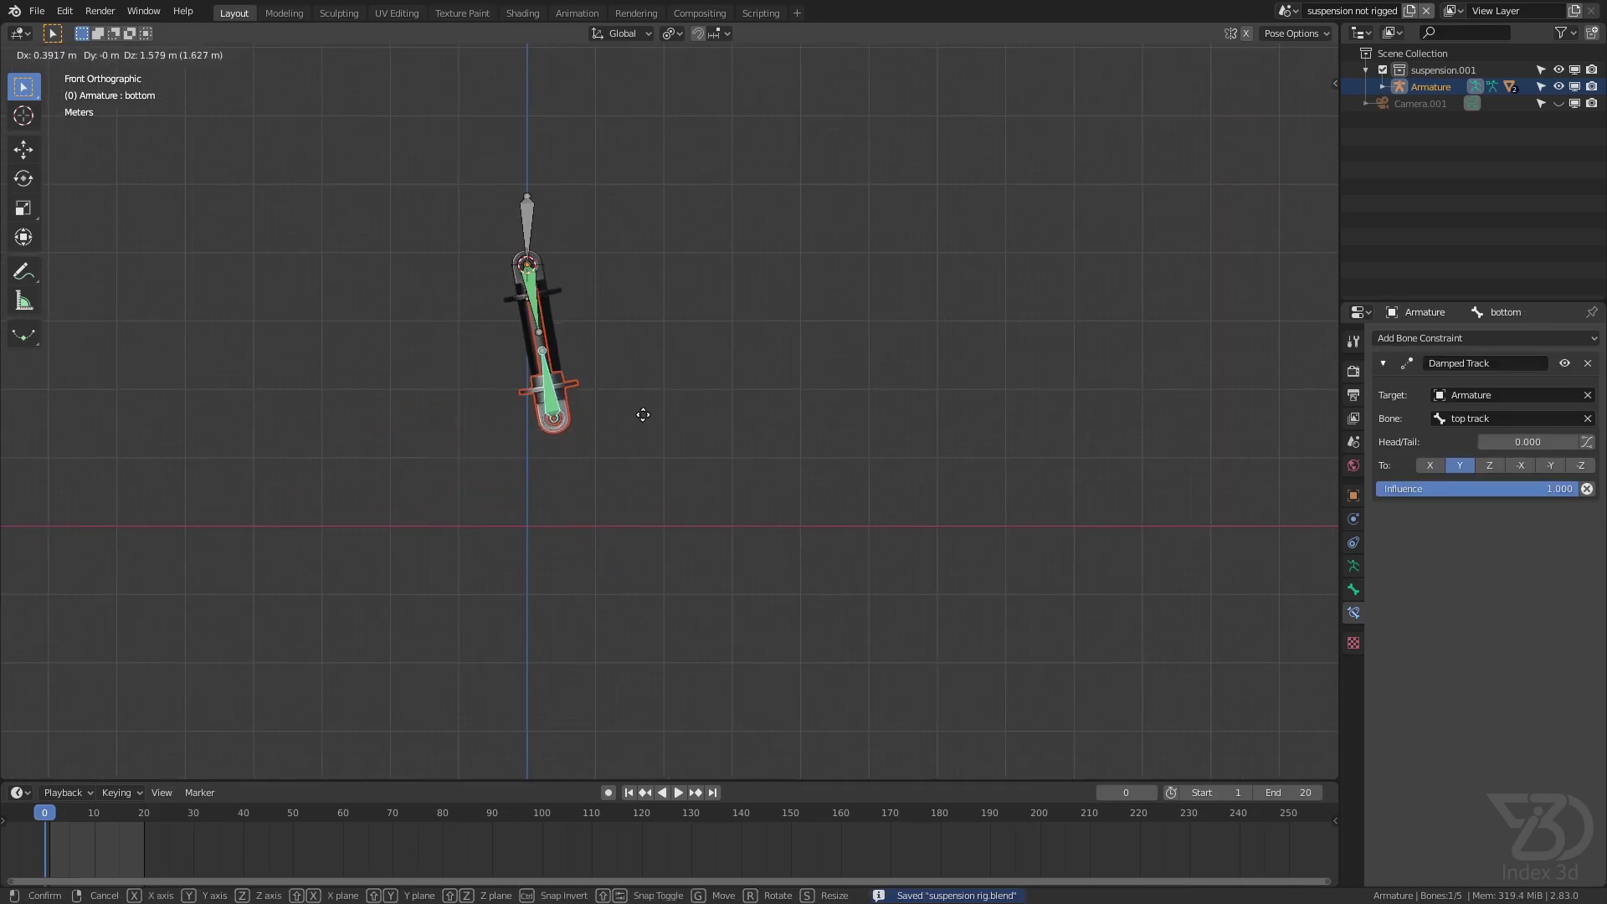
{"action": "right_click", "coordinate": [636, 495]}
{"action": "key", "text": "ctrl+s"}
Add a Limit Distance constraint to the "bottom" bone targeting the Armature's "top track" bone, and save the file
{"action": "middle_click_drag", "start_coordinate": [573, 456], "coordinate": [505, 504], "text": "shift"}
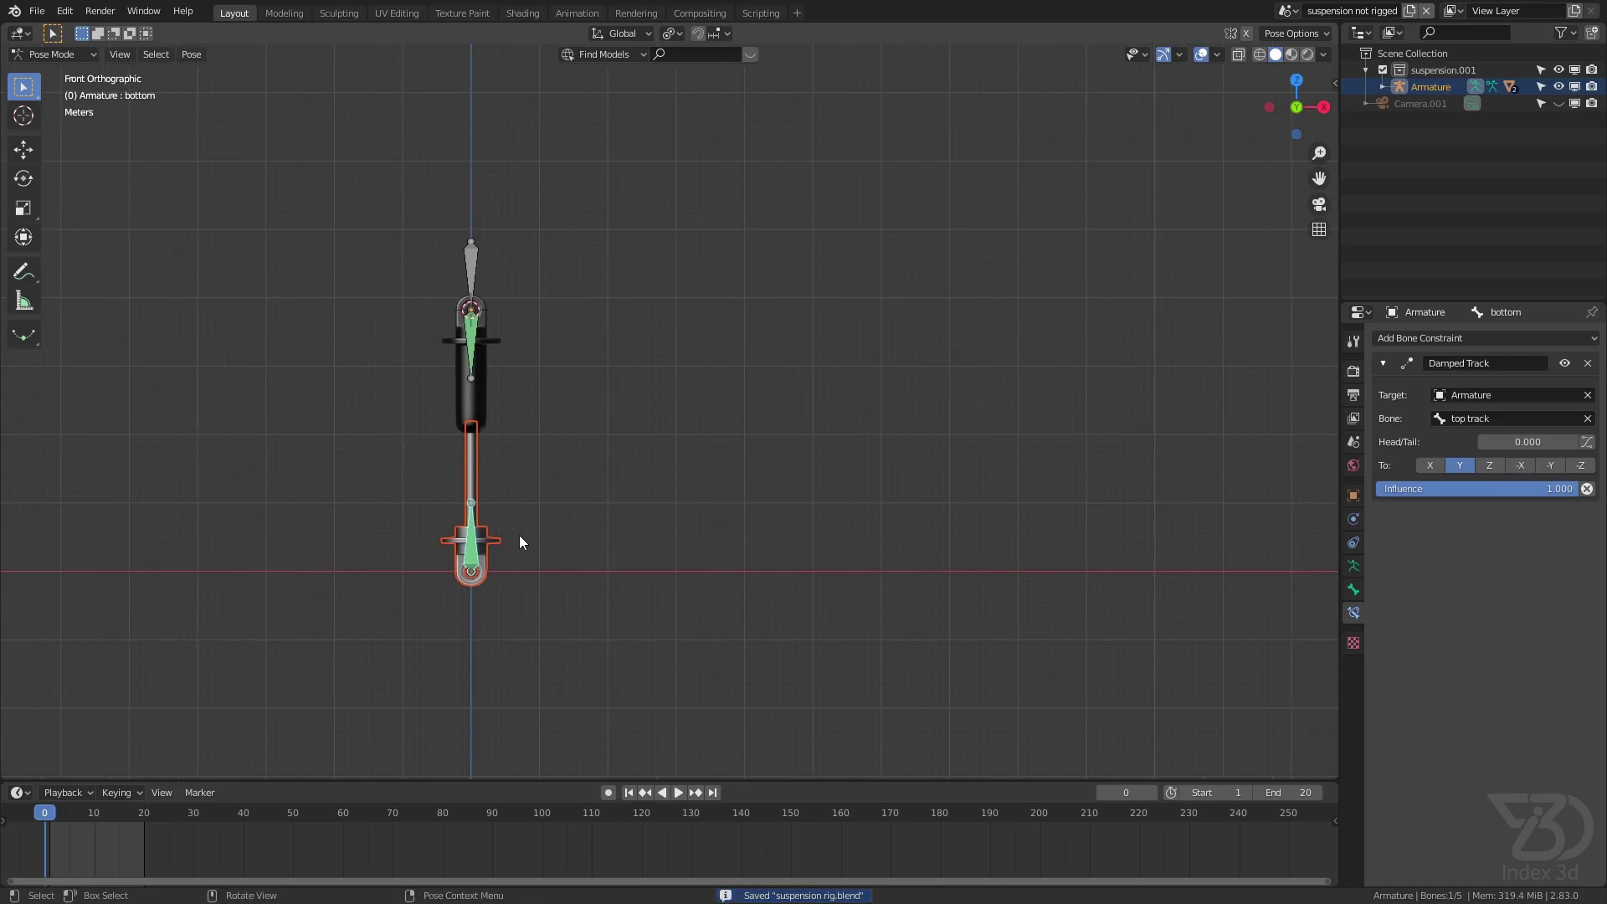
{"action": "left_click", "coordinate": [1383, 363]}
{"action": "left_click", "coordinate": [1421, 338]}
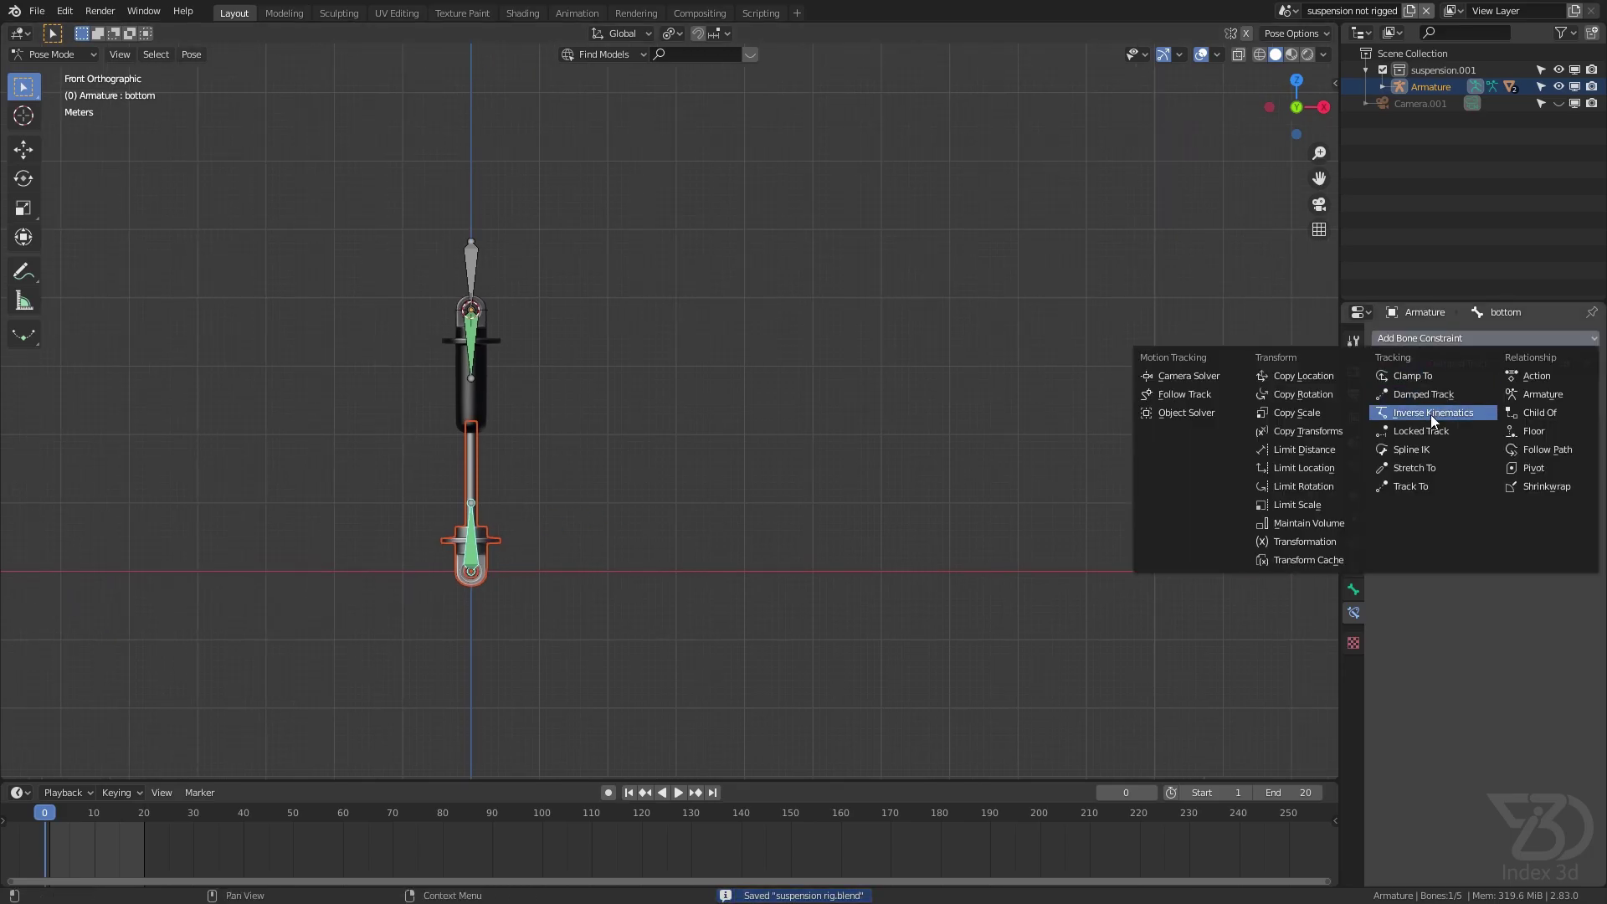
{"action": "left_click", "coordinate": [1314, 449]}
{"action": "key", "text": "ctrl+s"}
{"action": "left_click", "coordinate": [1578, 425]}
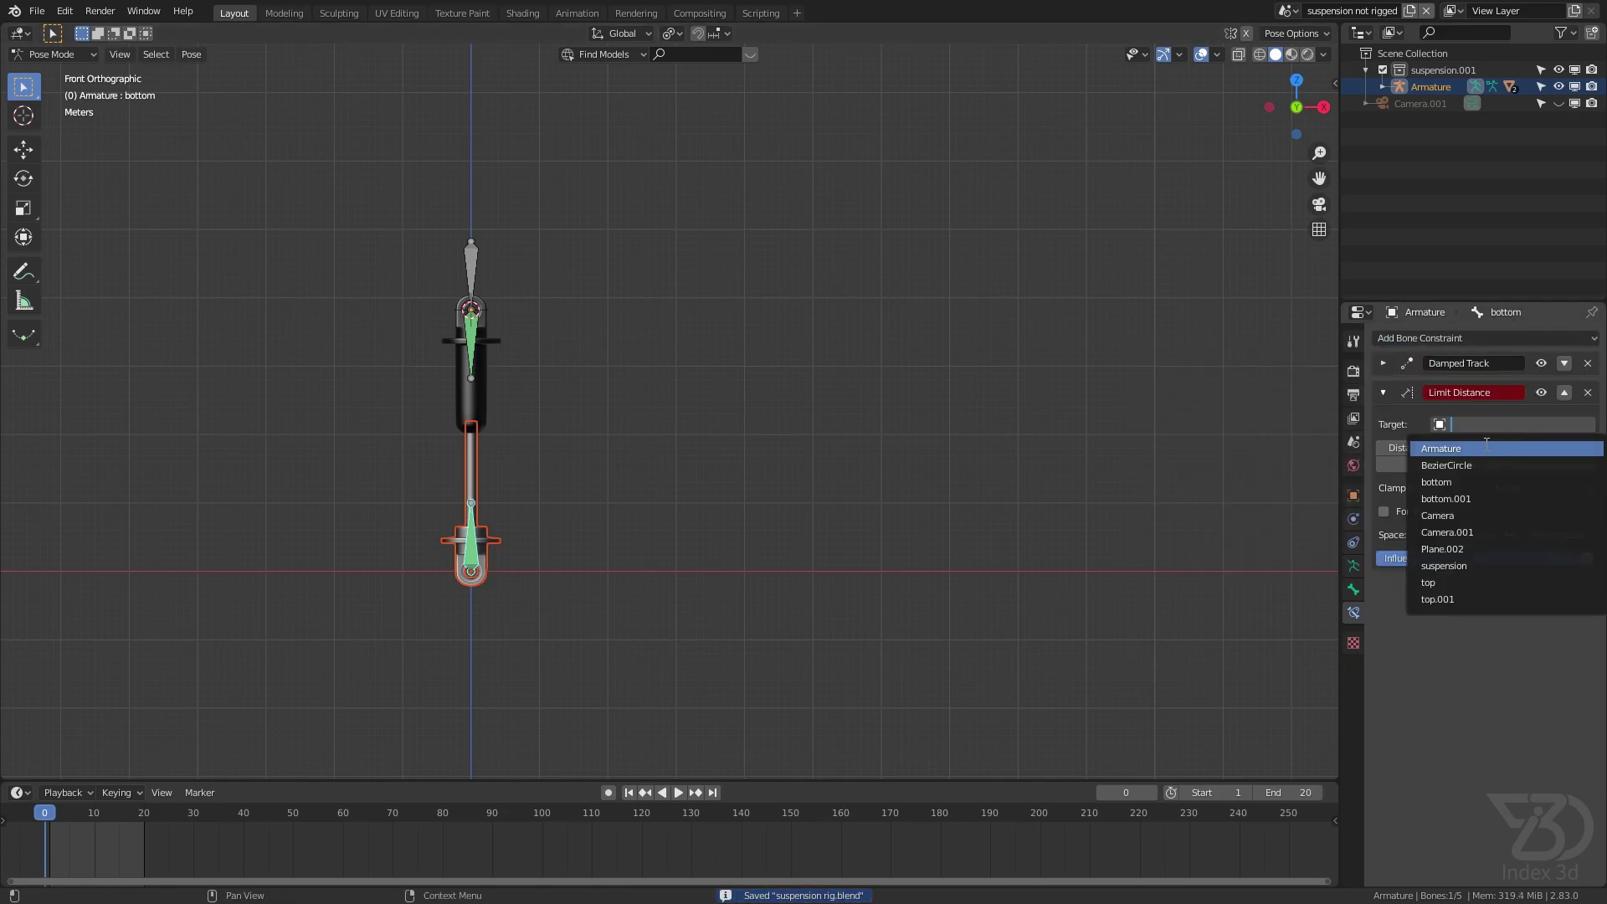
{"action": "left_click", "coordinate": [1471, 449]}
{"action": "scroll", "coordinate": [460, 339], "scroll_direction": "up", "scroll_amount": 4}
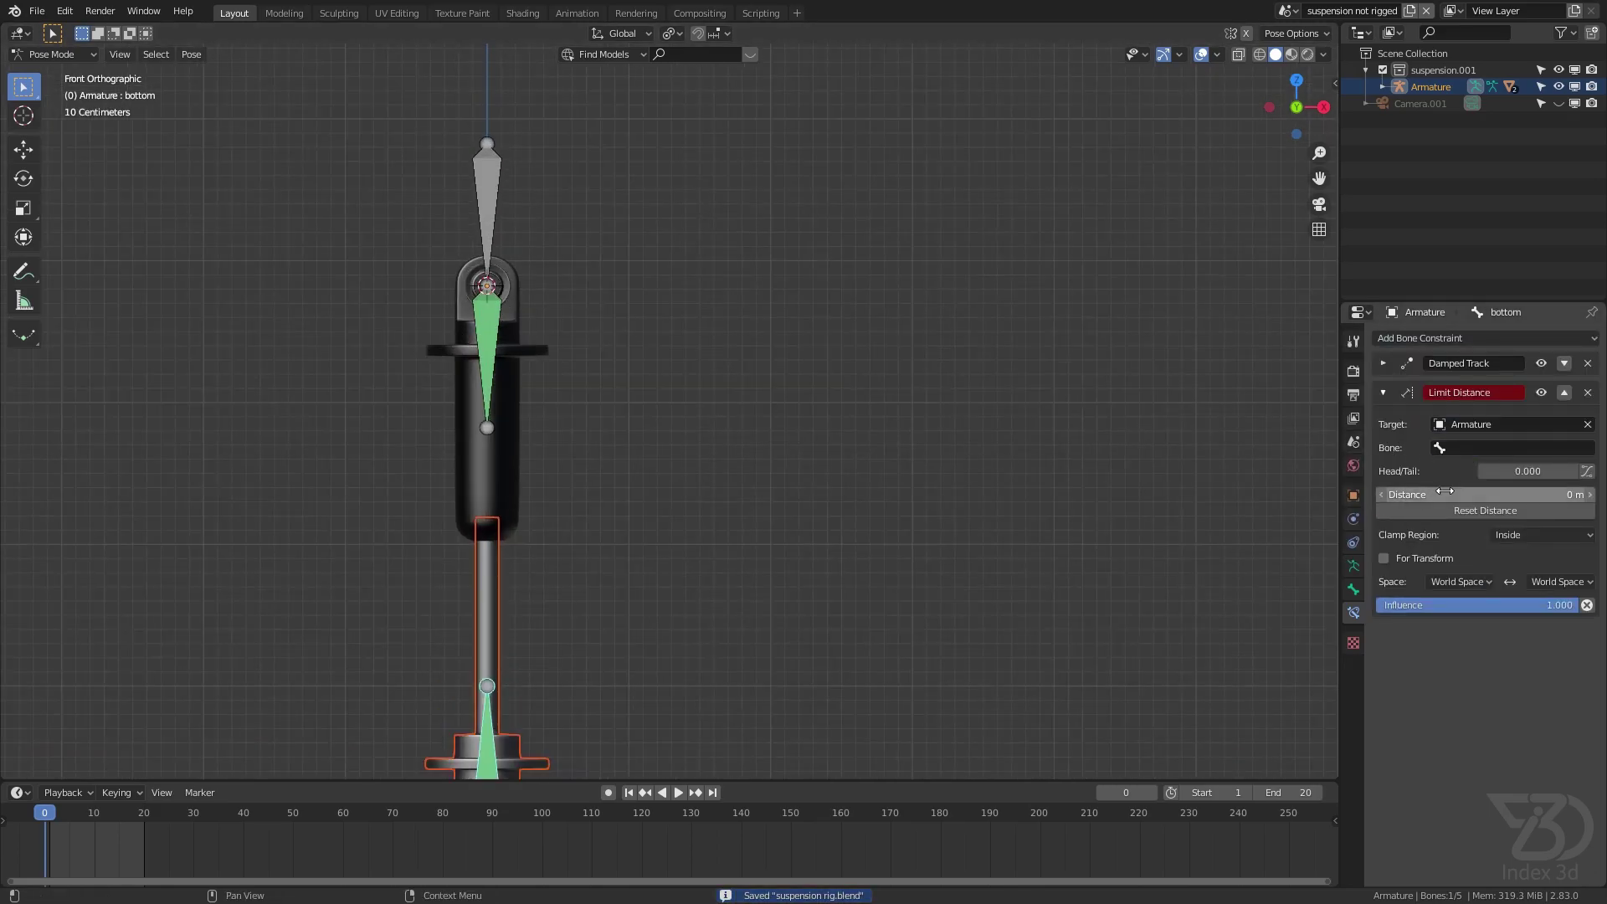
{"action": "left_click", "coordinate": [1477, 448]}
{"action": "left_click", "coordinate": [1425, 540]}
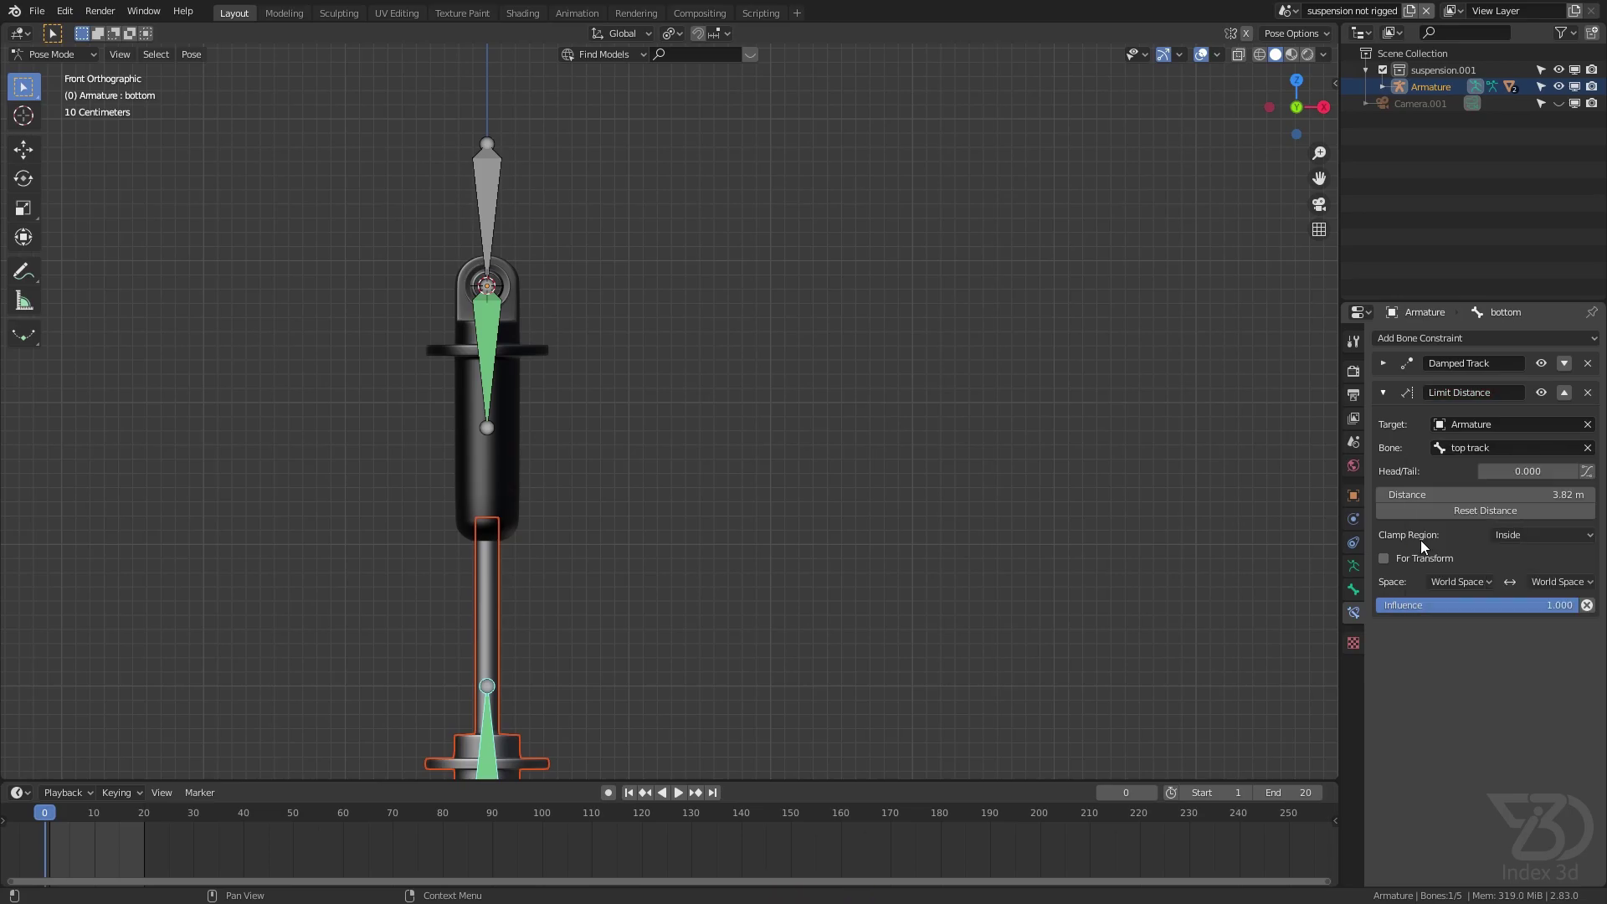
{"action": "key", "text": "ctrl+s"}
Test the maximum extension by moving the "bottom" bone along Z and freely, cancel the move, and save the file
{"action": "scroll", "coordinate": [928, 359], "scroll_direction": "down", "scroll_amount": 3}
{"action": "middle_click_drag", "start_coordinate": [705, 524], "coordinate": [776, 473], "text": "shift"}
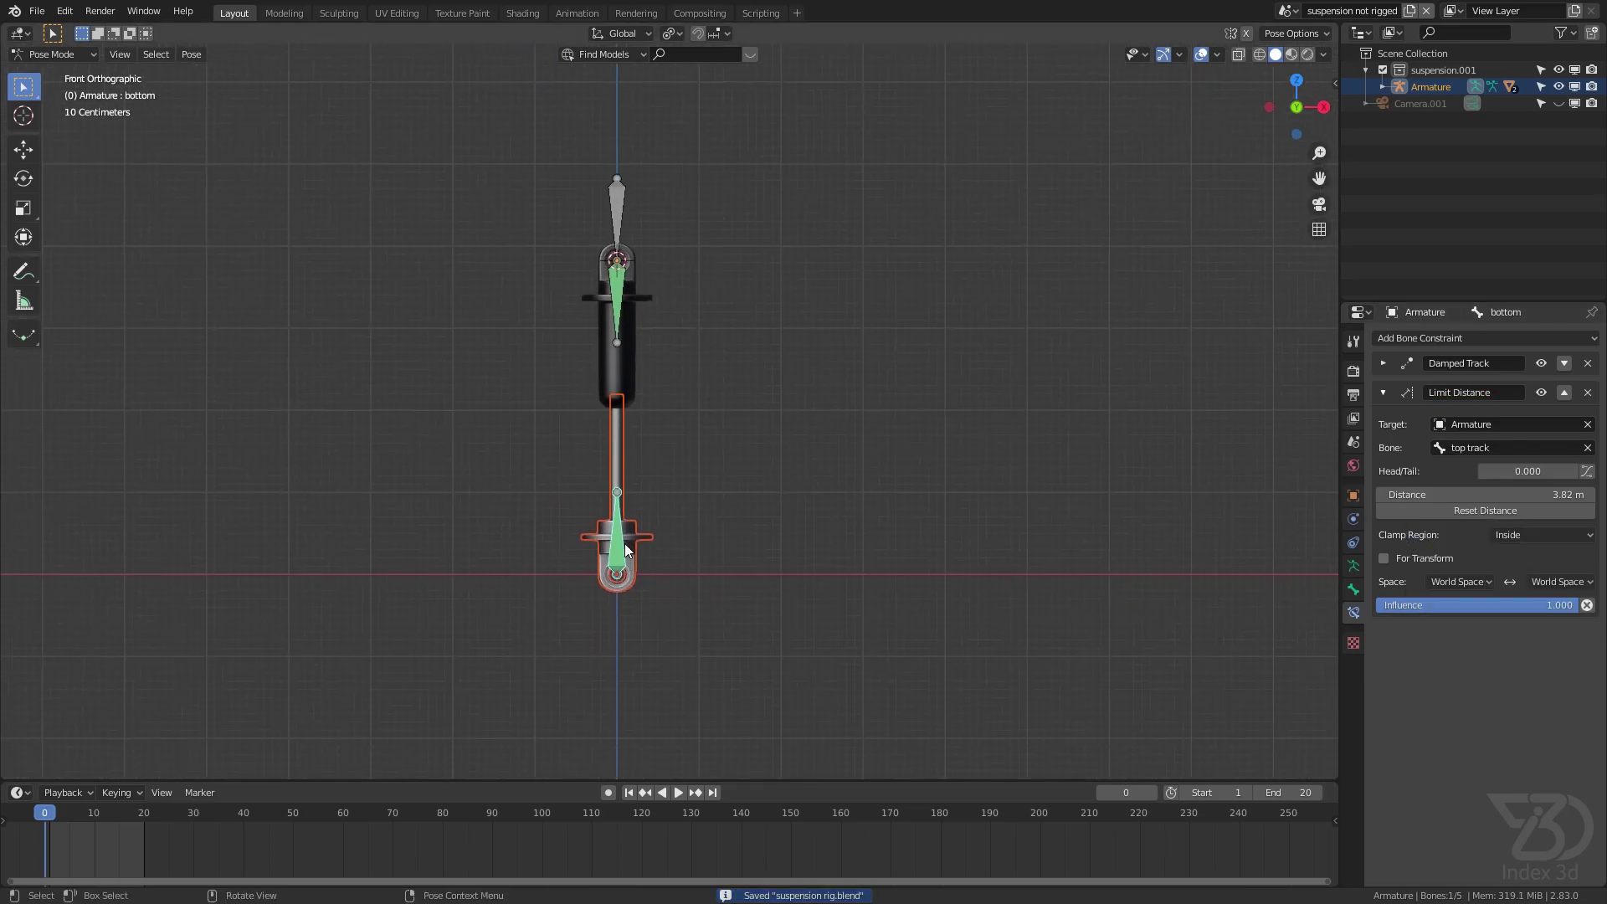
{"action": "left_click", "coordinate": [618, 550]}
{"action": "left_click", "coordinate": [611, 554]}
{"action": "key", "text": "g"}
{"action": "key", "text": "z"}
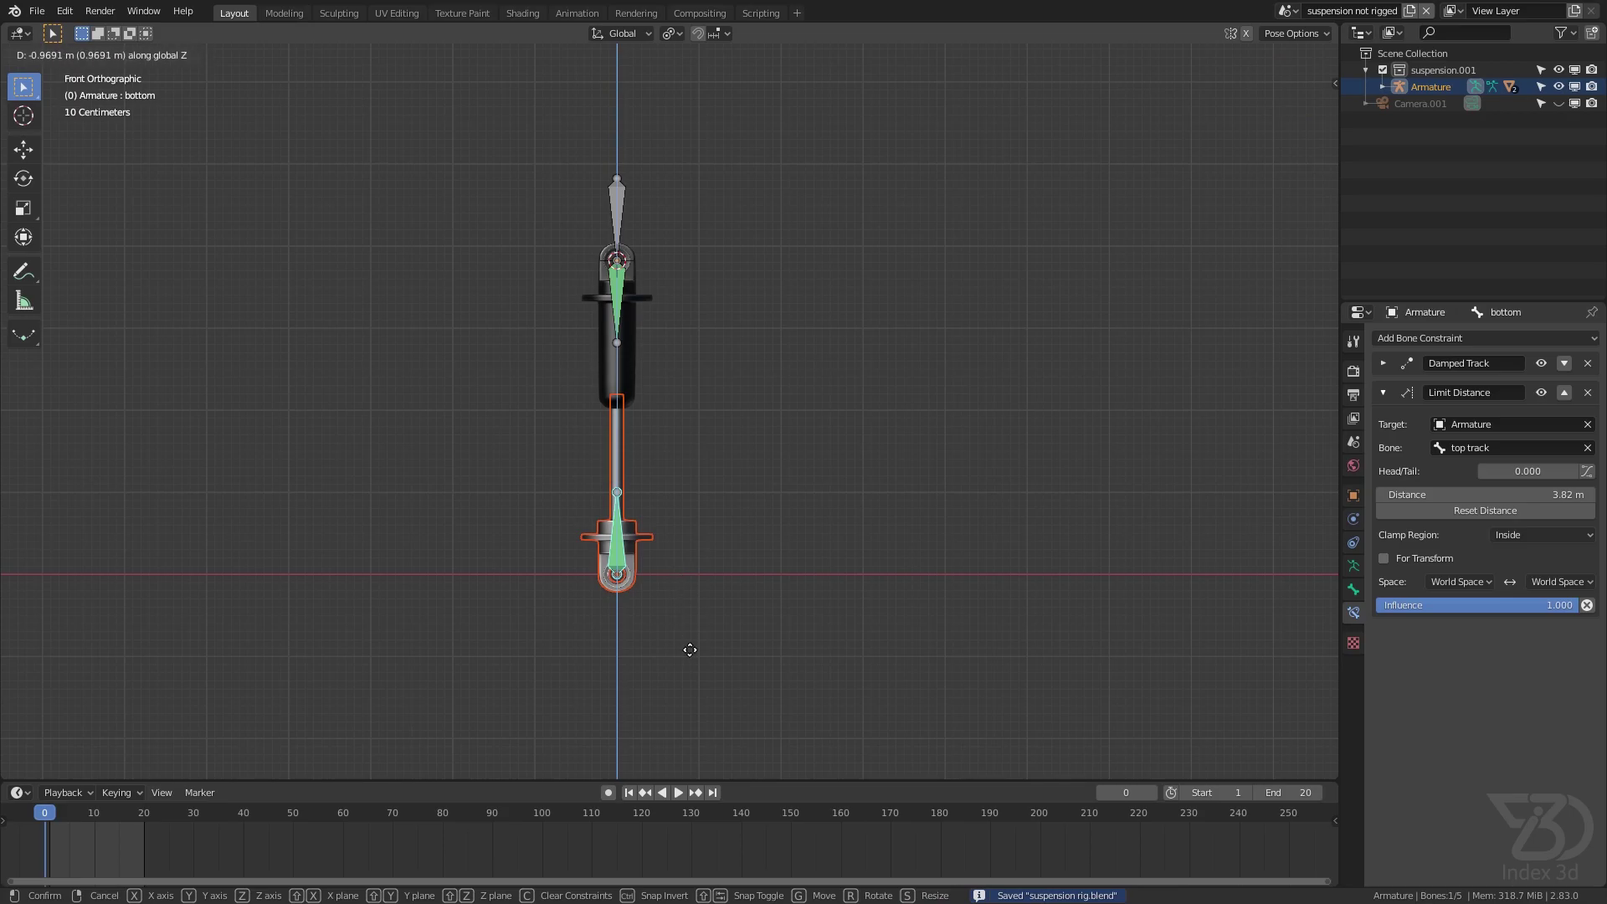
{"action": "key", "text": "z"}
{"action": "key", "text": "z"}
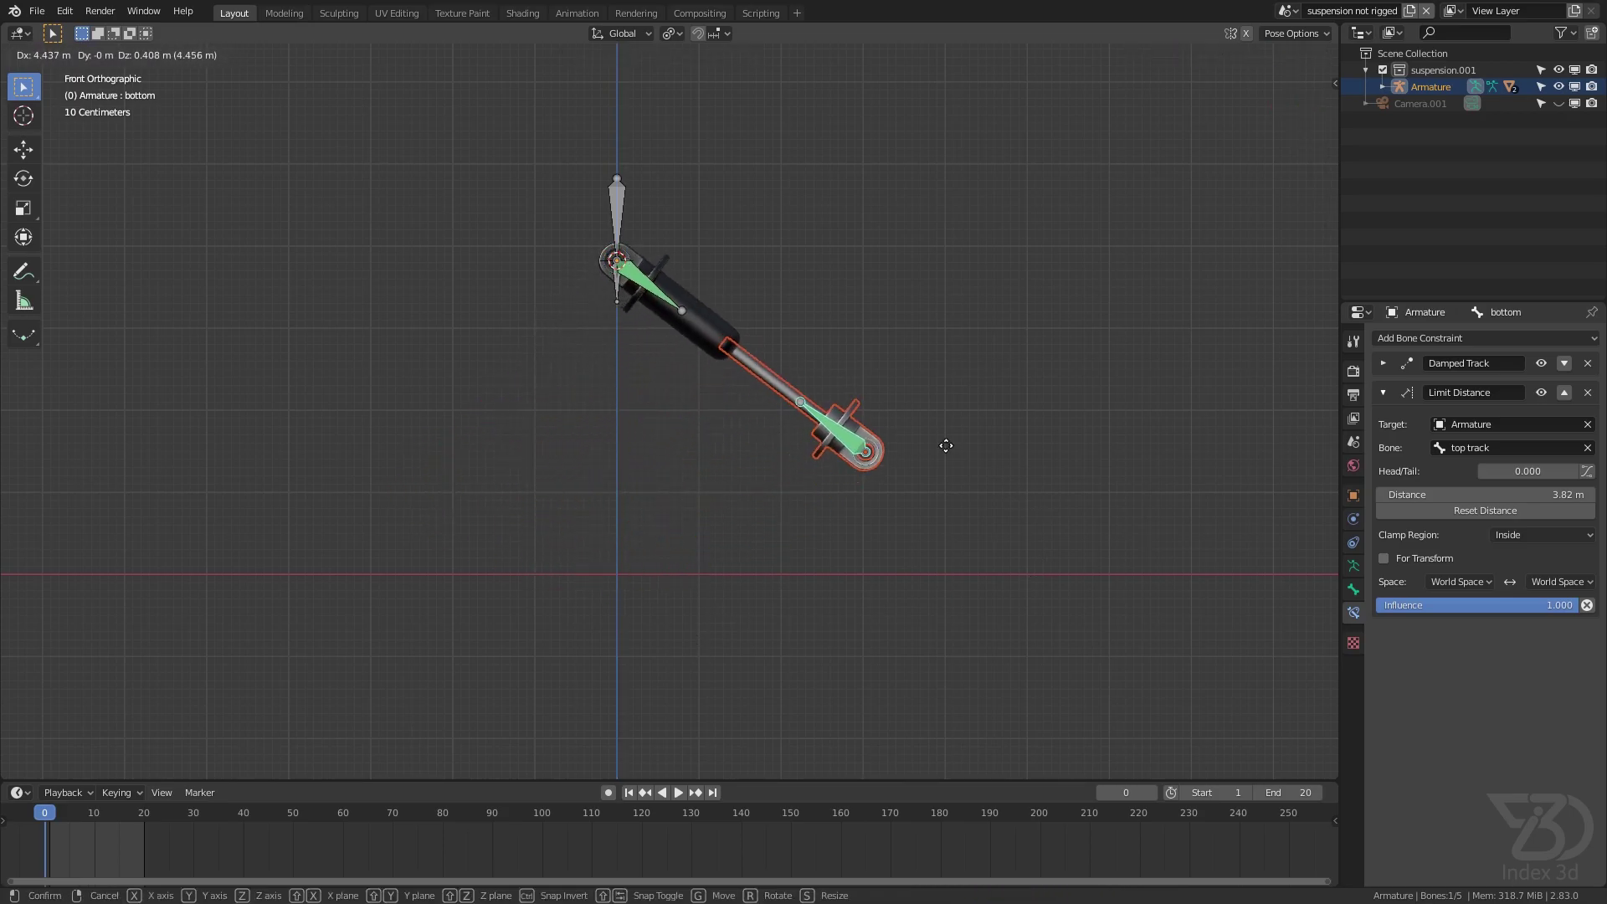
{"action": "key", "text": "Escape"}
{"action": "key", "text": "ctrl+s"}
Move the "bottom" bone up about 1.36 m along Z until the lower collar meets the black cylinder, and save the file
{"action": "scroll", "coordinate": [691, 430], "scroll_direction": "up", "scroll_amount": 2}
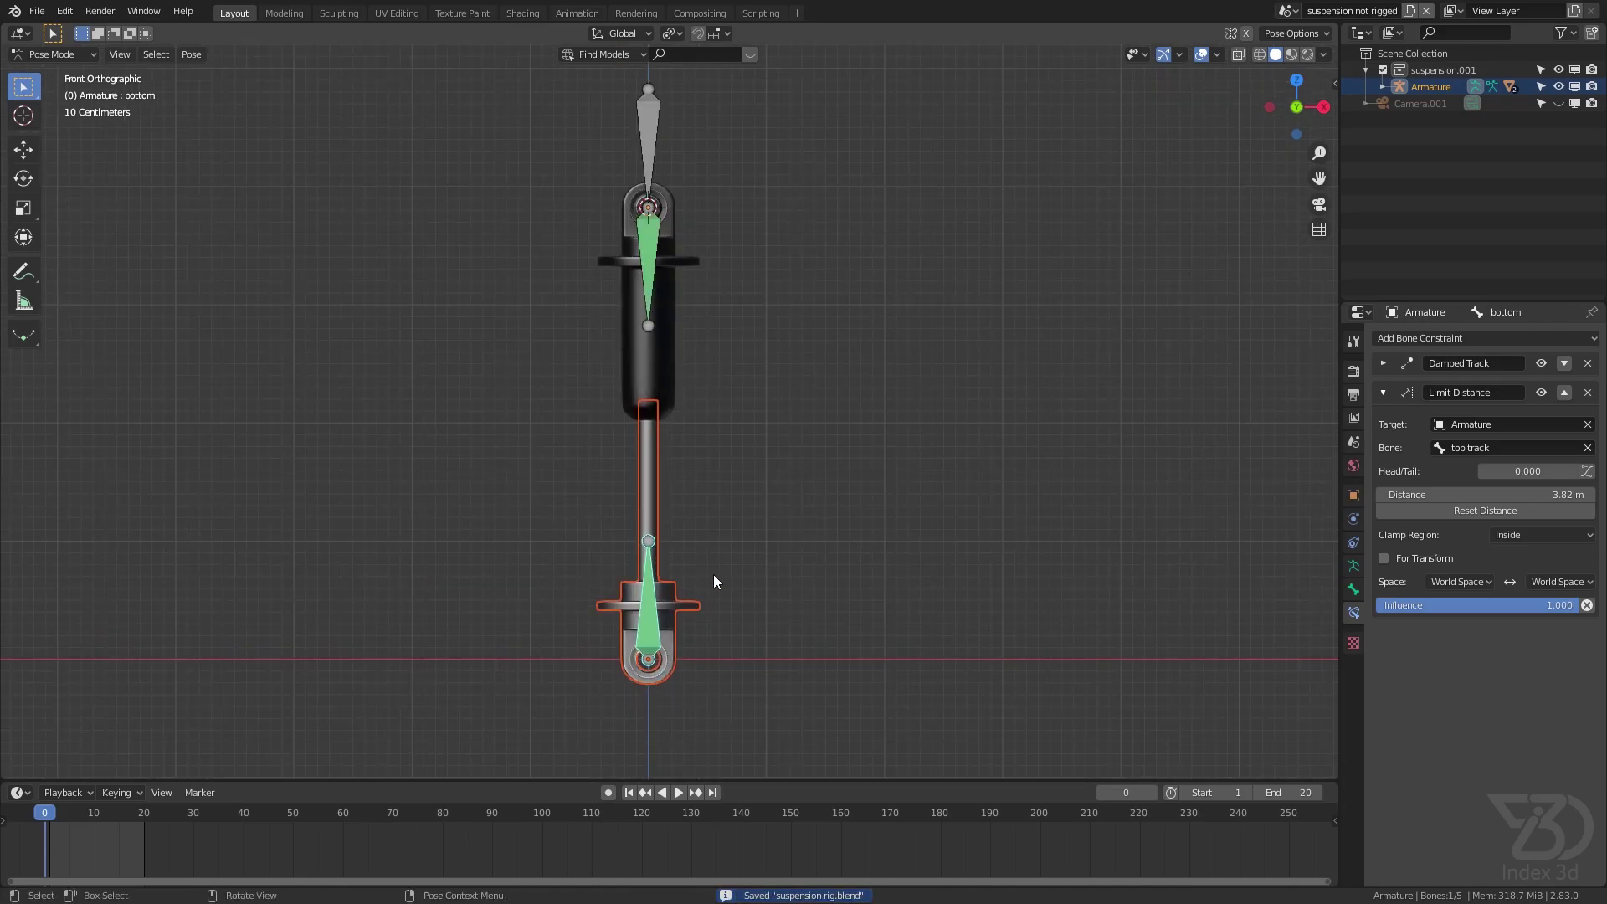
{"action": "key", "text": "g"}
{"action": "key", "text": "z"}
{"action": "left_click", "coordinate": [697, 442]}
{"action": "scroll", "coordinate": [652, 462], "scroll_direction": "up", "scroll_amount": 3}
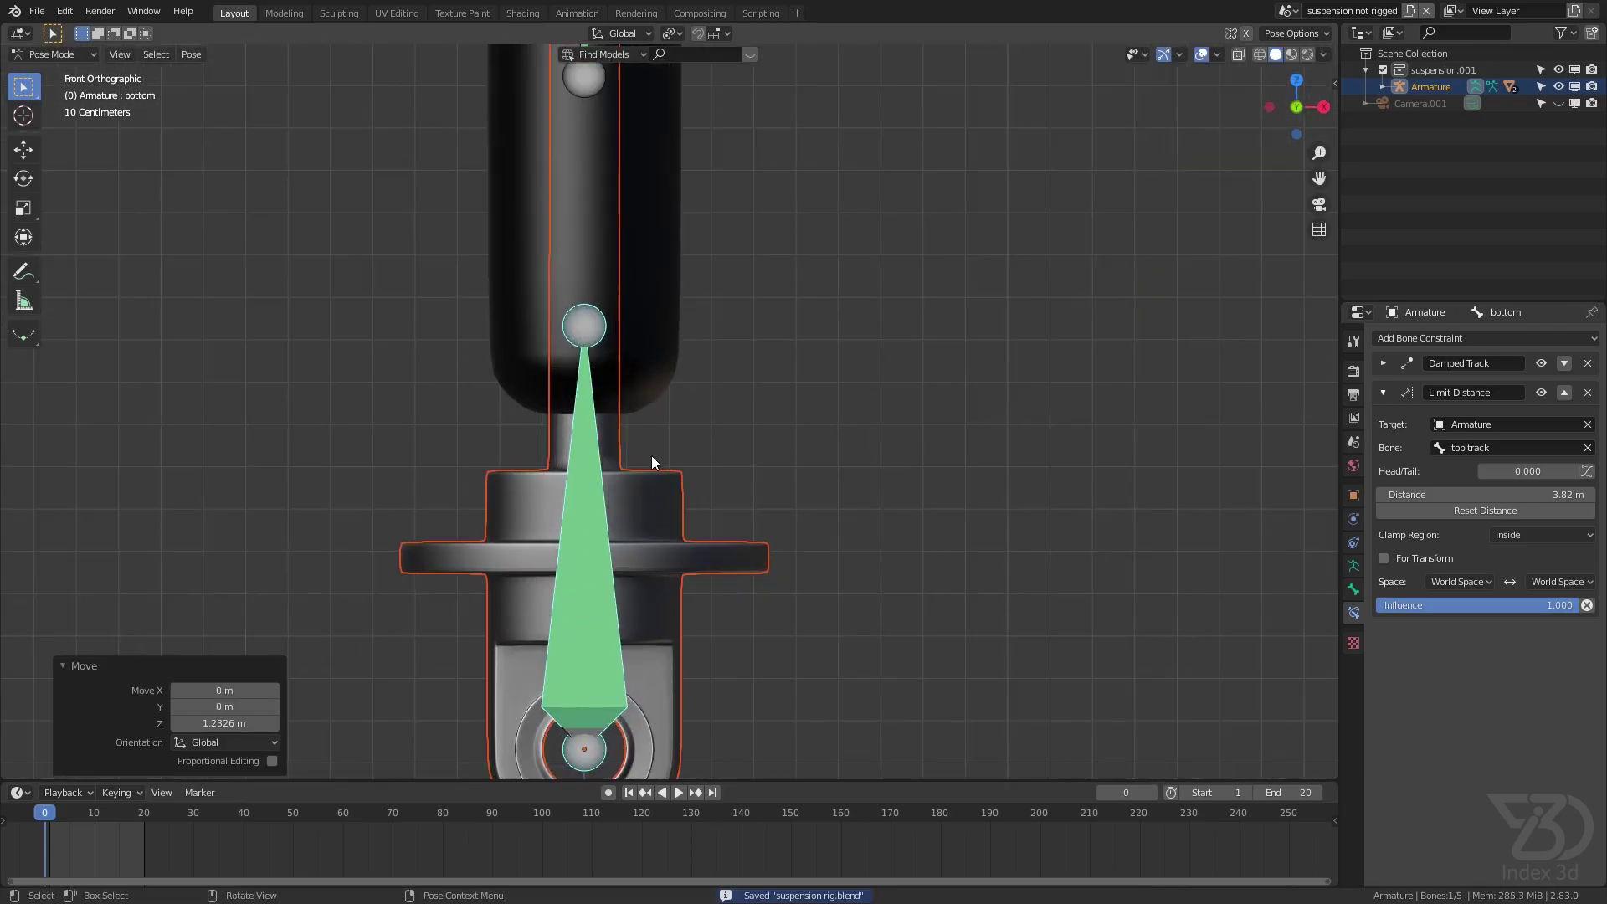
{"action": "key", "text": "g"}
{"action": "key", "text": "z"}
{"action": "left_click", "coordinate": [646, 460]}
{"action": "scroll", "coordinate": [627, 433], "scroll_direction": "up", "scroll_amount": 4}
{"action": "key", "text": "g"}
{"action": "key", "text": "z"}
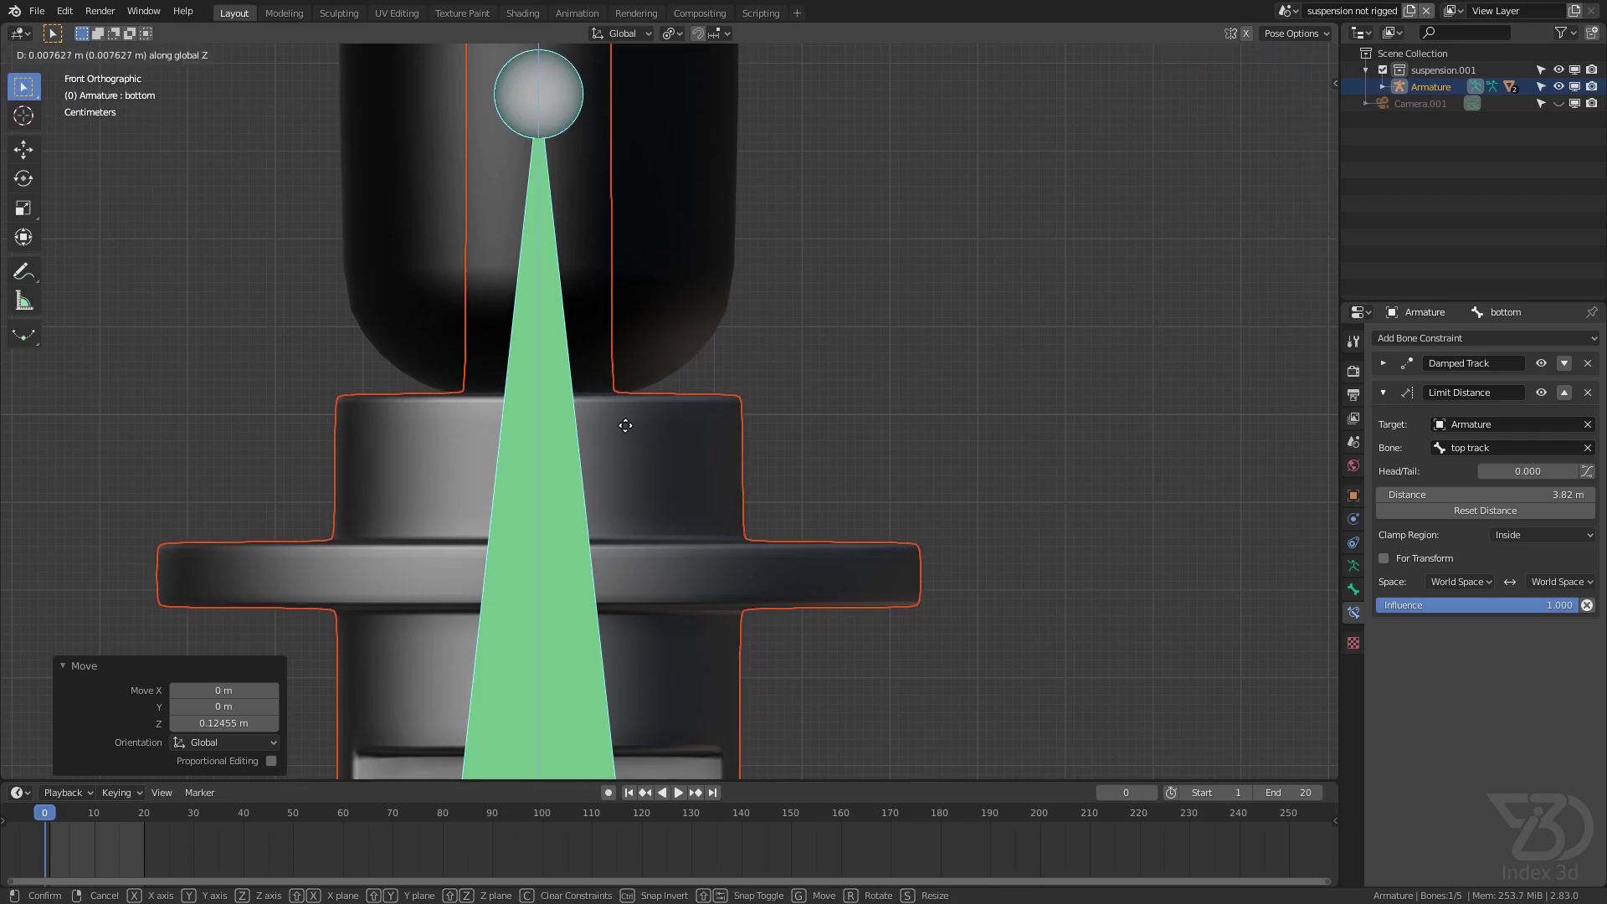
{"action": "left_click", "coordinate": [711, 435]}
{"action": "key", "text": "ctrl+s"}
Add a second Limit Distance constraint to the "bottom" bone targeting Armature's "top track", with the clamp region set to Outside
{"action": "left_click", "coordinate": [1383, 392]}
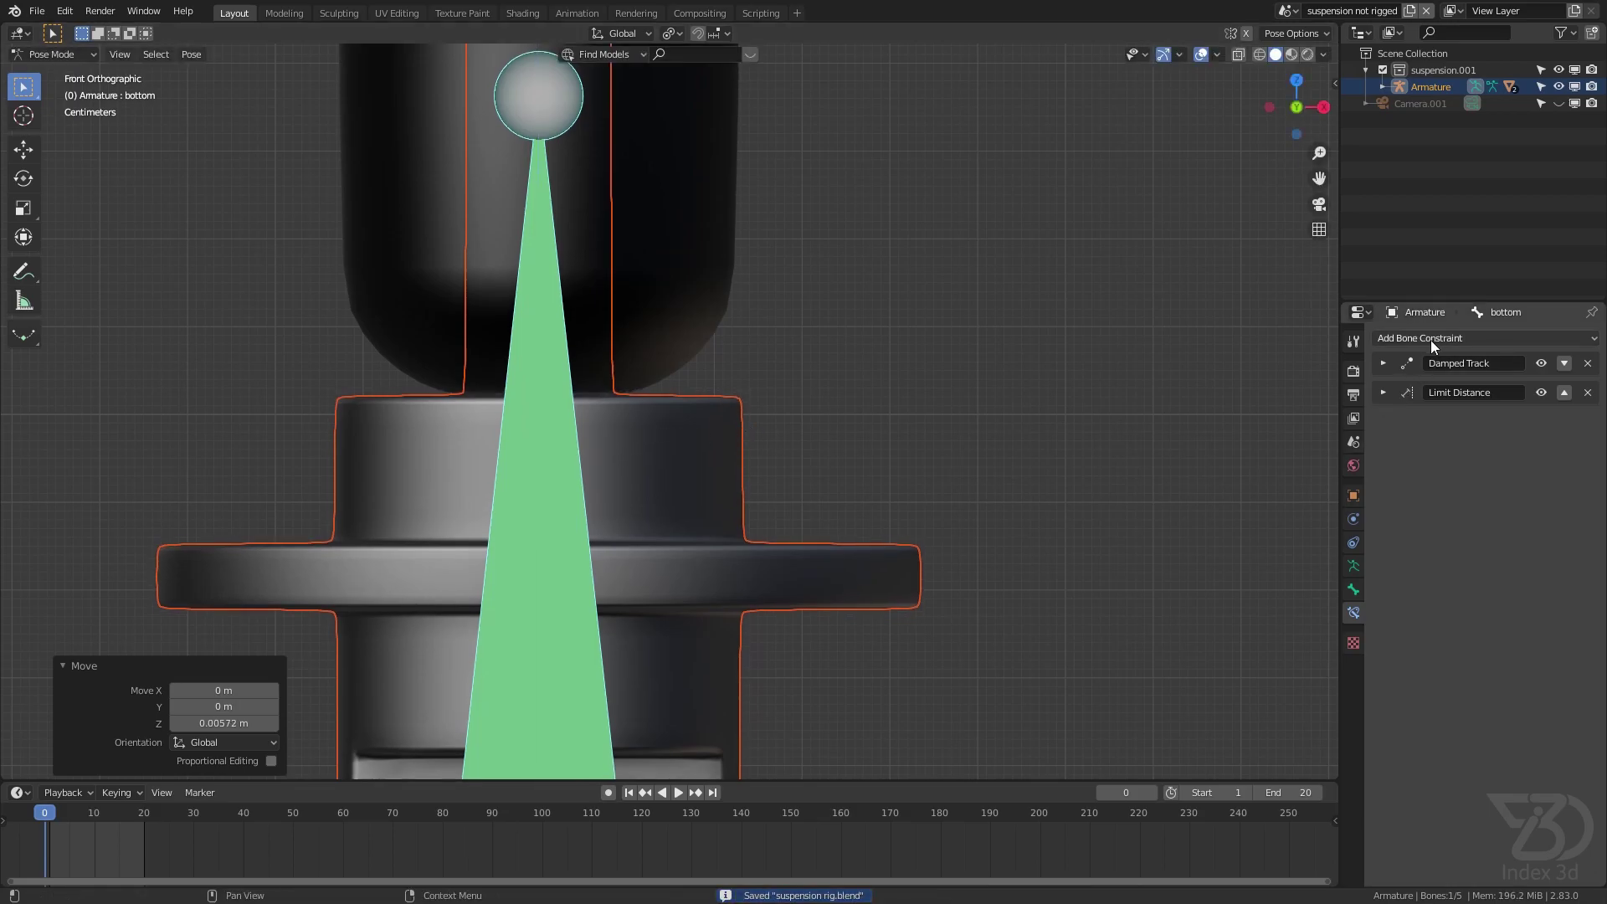
{"action": "left_click", "coordinate": [1432, 338]}
{"action": "left_click", "coordinate": [1306, 456]}
{"action": "scroll", "coordinate": [1177, 449], "scroll_direction": "down", "scroll_amount": 4}
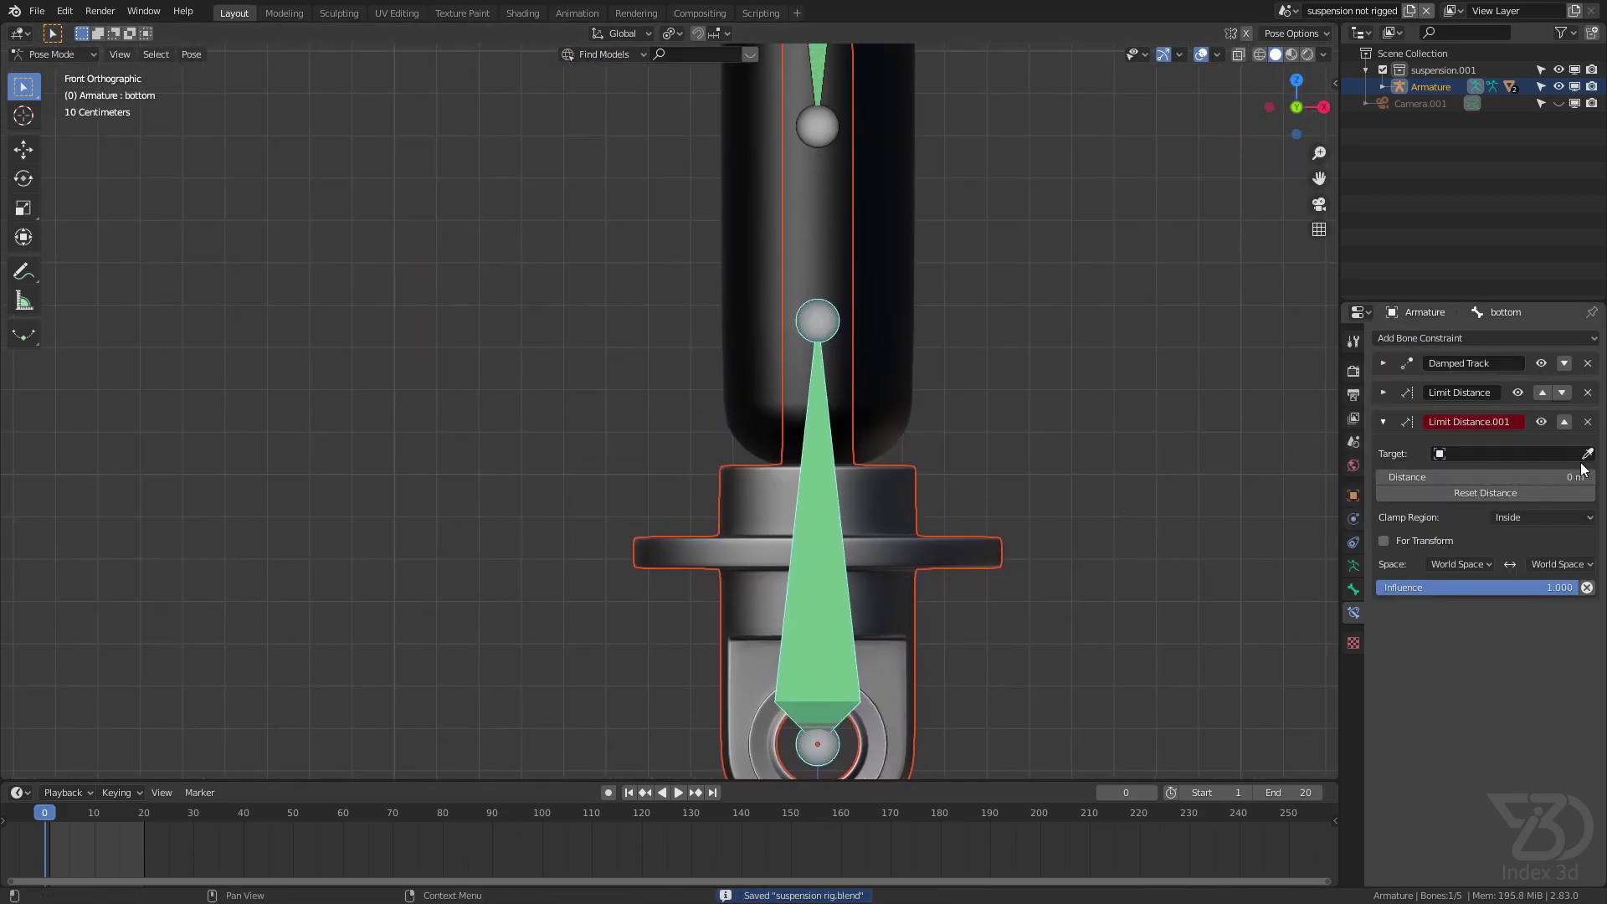
{"action": "left_click", "coordinate": [1498, 452]}
{"action": "left_click", "coordinate": [1482, 490]}
{"action": "left_click", "coordinate": [1481, 477]}
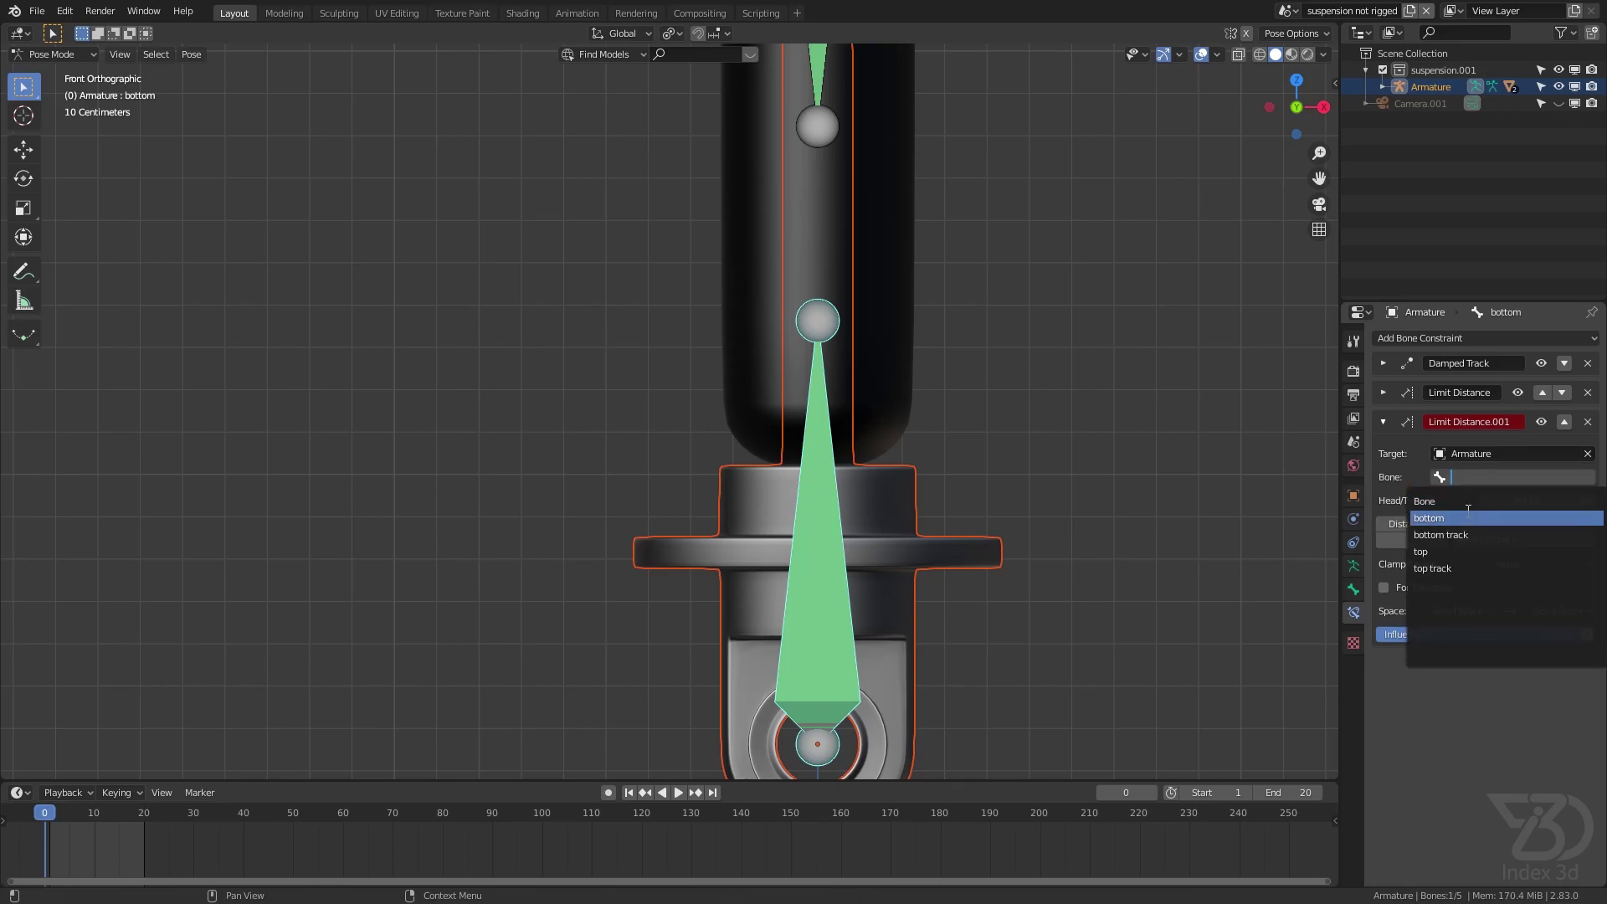
{"action": "left_click", "coordinate": [1455, 568]}
{"action": "left_click", "coordinate": [1510, 565]}
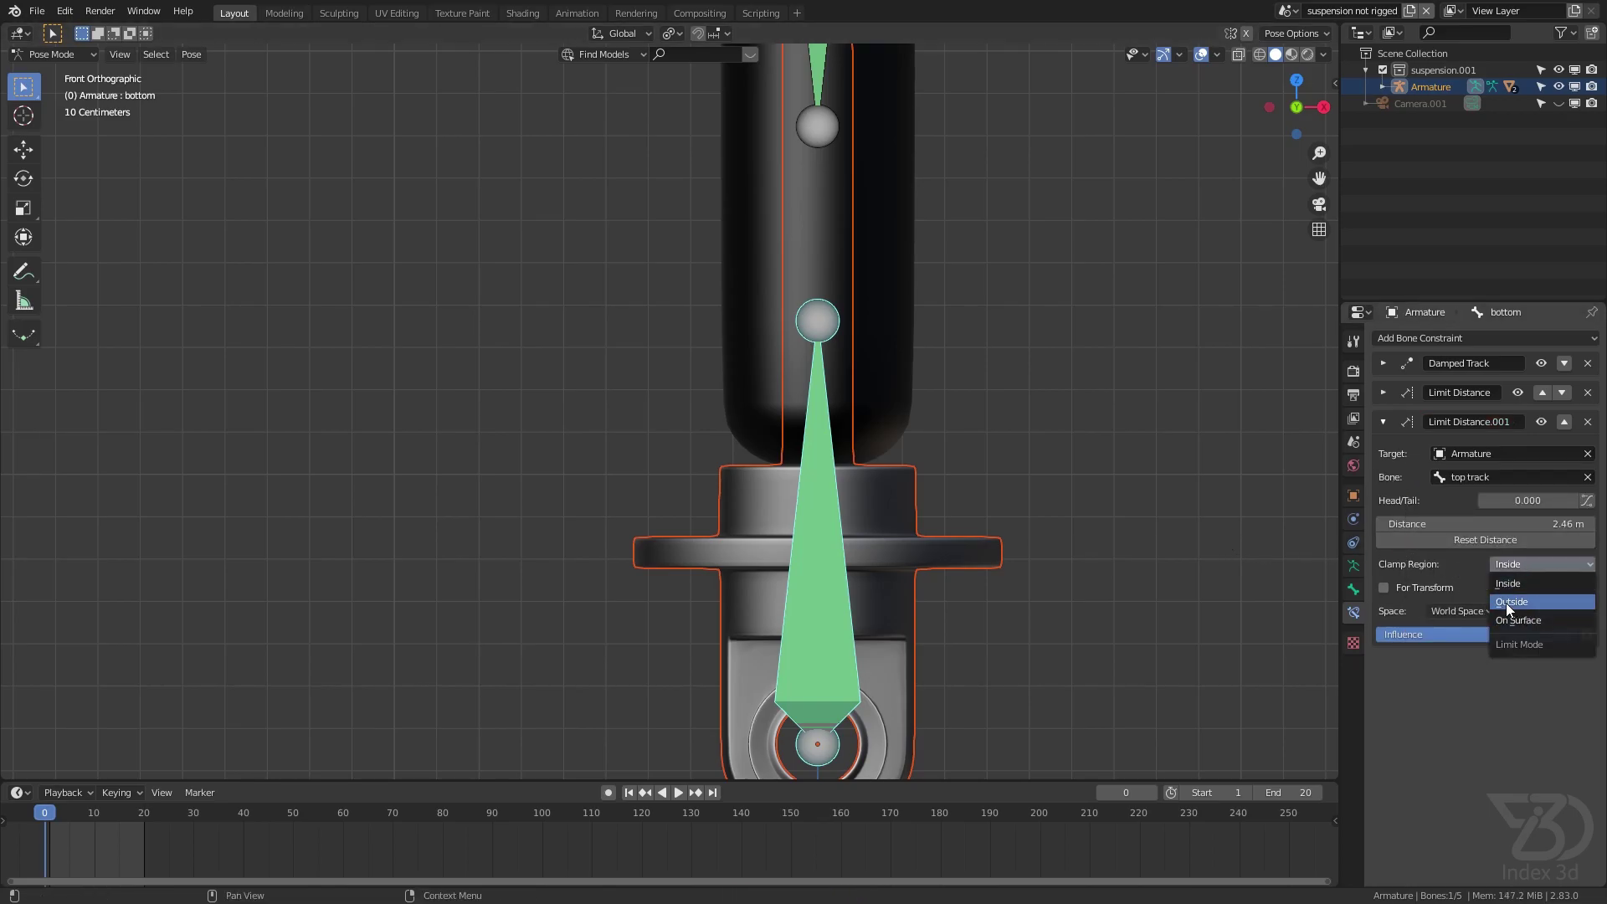
{"action": "left_click", "coordinate": [1505, 603]}
Test both distance limits by temporarily moving the "bottom" bone around the top mount, cancel the move, and save the file
{"action": "scroll", "coordinate": [1055, 500], "scroll_direction": "down", "scroll_amount": 3}
{"action": "left_click", "coordinate": [757, 536]}
{"action": "scroll", "coordinate": [711, 531], "scroll_direction": "down", "scroll_amount": 2}
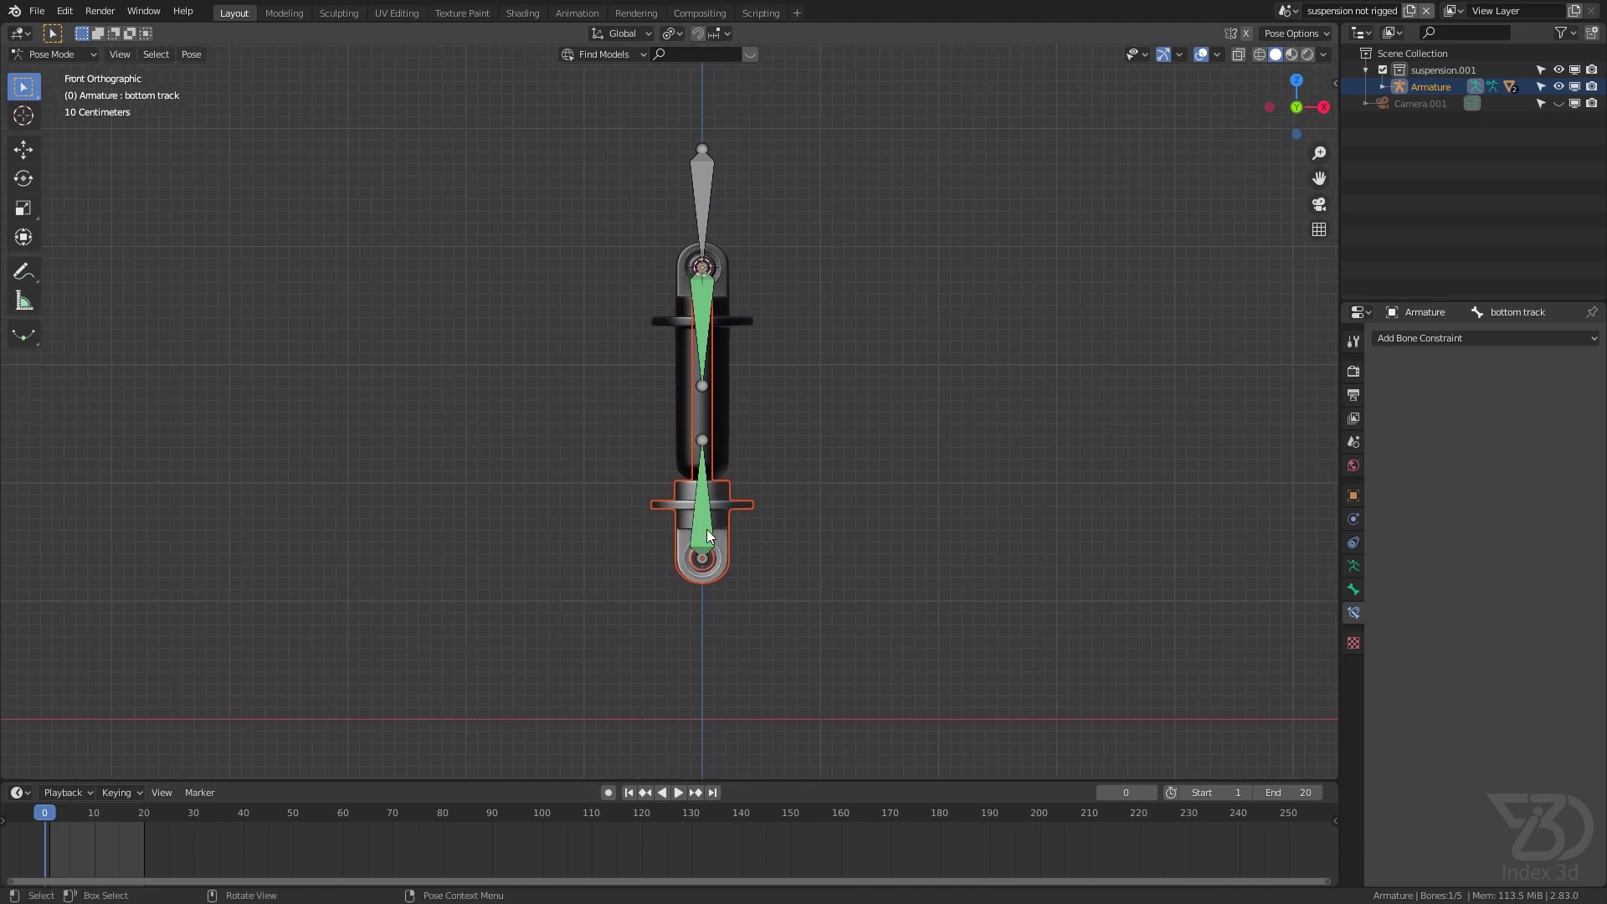
{"action": "left_click", "coordinate": [707, 536]}
{"action": "scroll", "coordinate": [669, 537], "scroll_direction": "down", "scroll_amount": 3}
{"action": "key", "text": "g"}
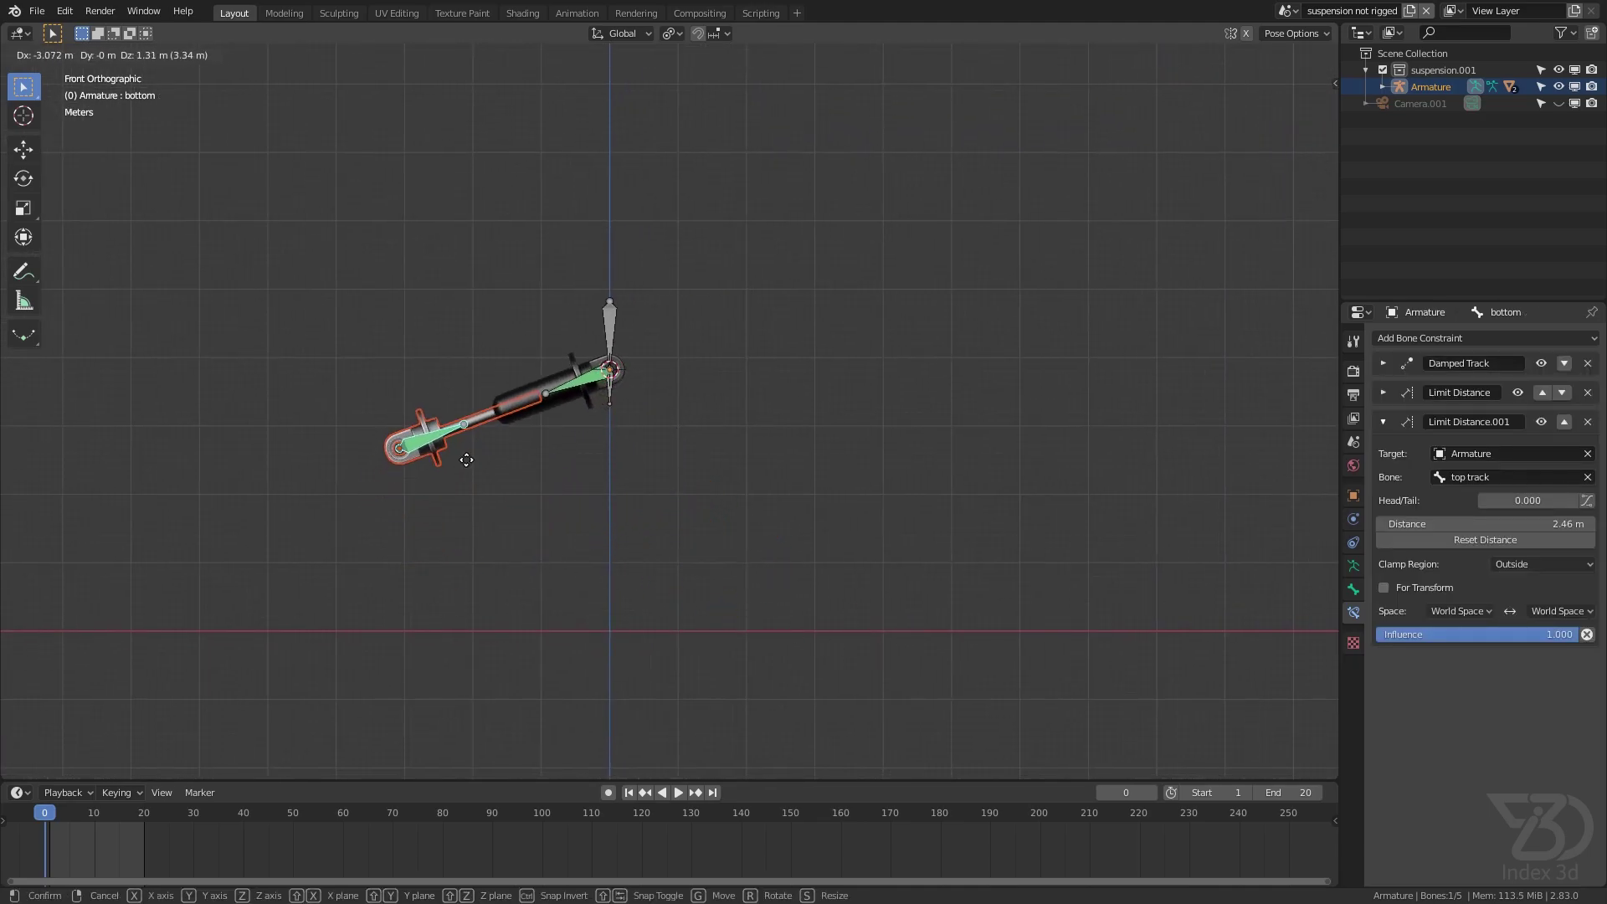
{"action": "right_click", "coordinate": [871, 514]}
{"action": "key", "text": "ctrl+s"}
In Edit Mode on the bottom.001 mesh, snap the 3D cursor to selected geometry on its flange and return to Object Mode
{"action": "middle_click_drag", "start_coordinate": [625, 506], "coordinate": [675, 494], "text": "shift"}
{"action": "scroll", "coordinate": [596, 559], "scroll_direction": "up", "scroll_amount": 4}
{"action": "key", "text": "ctrl+Tab"}
{"action": "scroll", "coordinate": [578, 506], "scroll_direction": "up", "scroll_amount": 2}
{"action": "left_click", "coordinate": [586, 508]}
{"action": "key", "text": "Tab"}
{"action": "scroll", "coordinate": [601, 496], "scroll_direction": "up", "scroll_amount": 3}
{"action": "left_click", "coordinate": [623, 550]}
{"action": "left_click", "coordinate": [668, 497], "text": "shift"}
{"action": "key", "text": "Tab"}
Add a plane at the 3D cursor on the flange and merge all its vertices at the center in Edit Mode
{"action": "key", "text": "shift+a"}
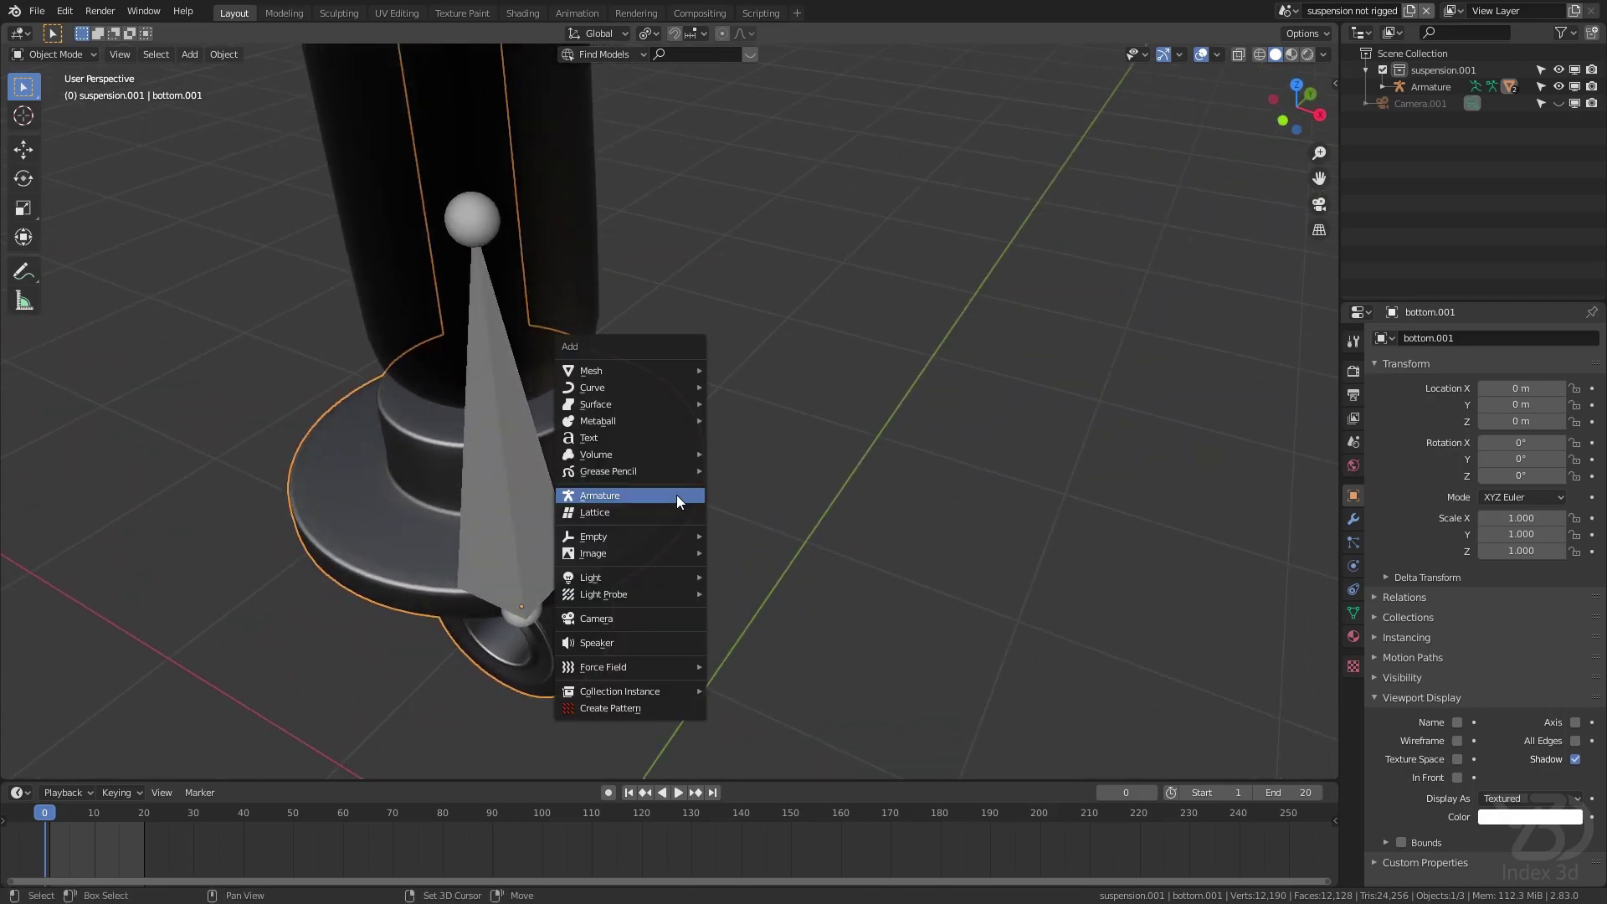
{"action": "mouse_move", "coordinate": [641, 371]}
{"action": "left_click", "coordinate": [742, 370]}
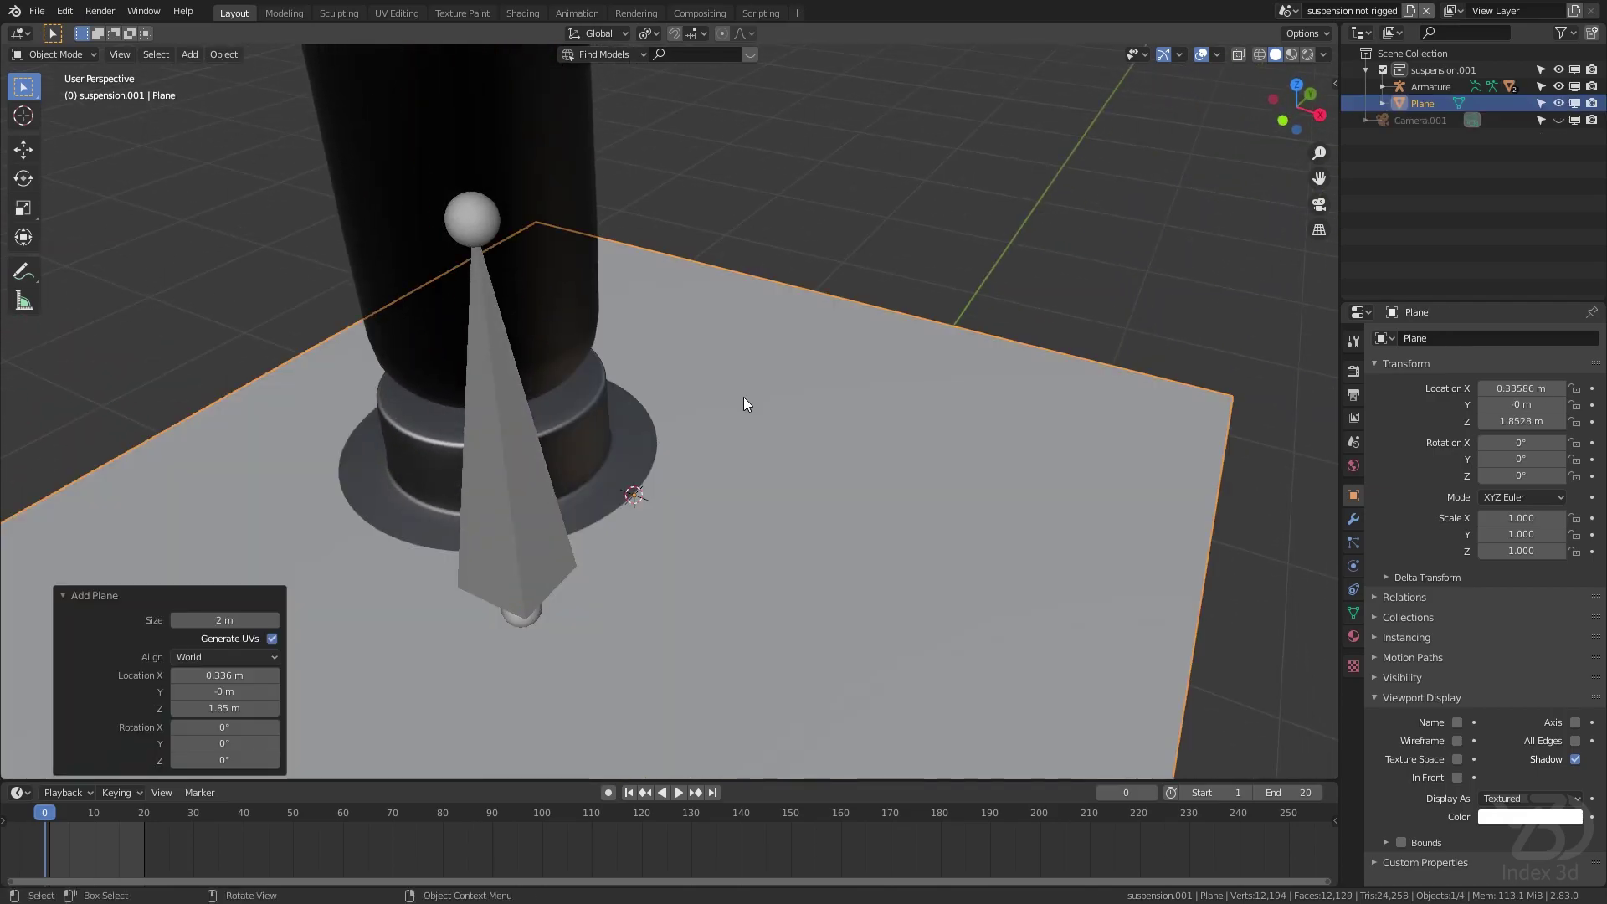
{"action": "scroll", "coordinate": [743, 396], "scroll_direction": "down", "scroll_amount": 4}
{"action": "key", "text": "Tab"}
{"action": "key", "text": "1"}
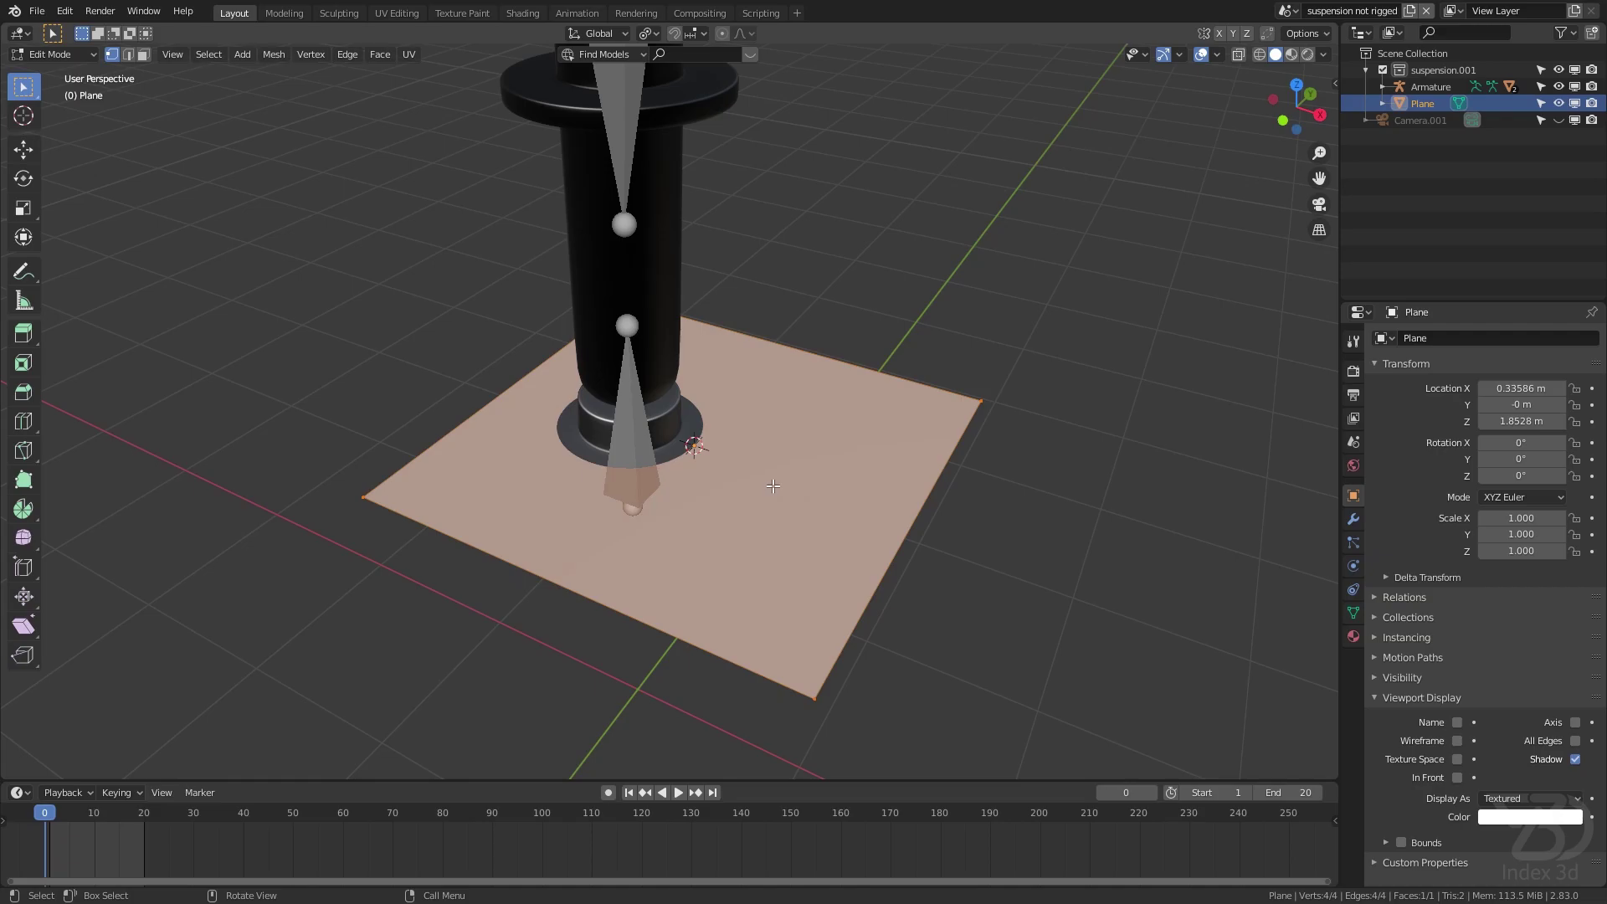
{"action": "key", "text": "m"}
{"action": "left_click", "coordinate": [772, 485]}
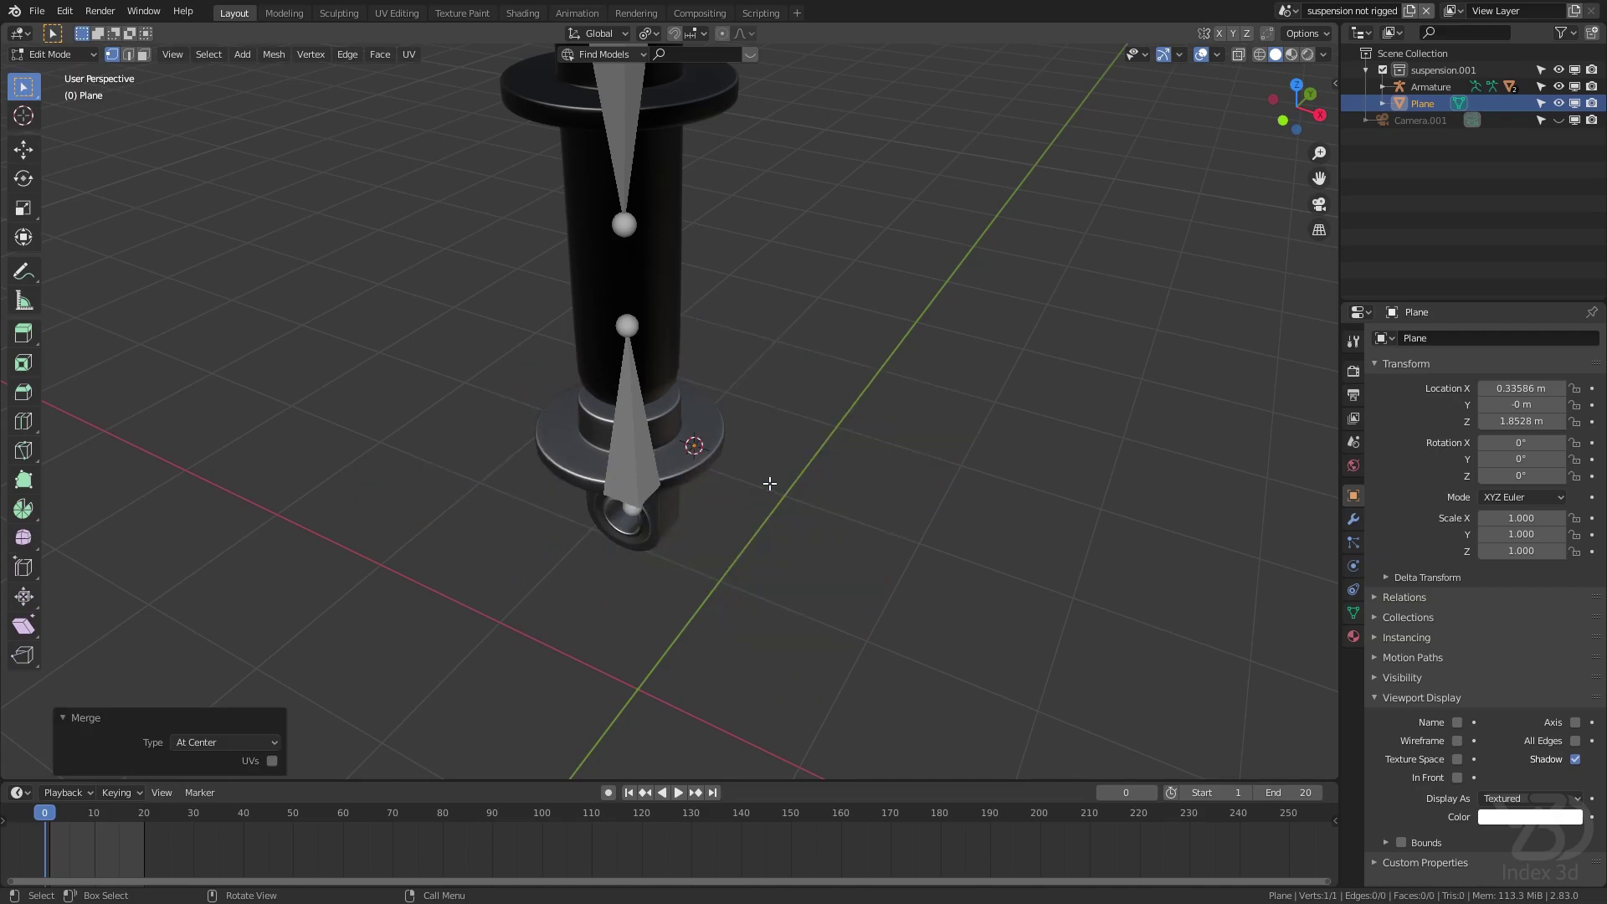
Return the single-vertex plane to Object Mode and look through the modifiers available for it
{"action": "key", "text": "KP_Decimal"}
{"action": "scroll", "coordinate": [674, 417], "scroll_direction": "up", "scroll_amount": 3}
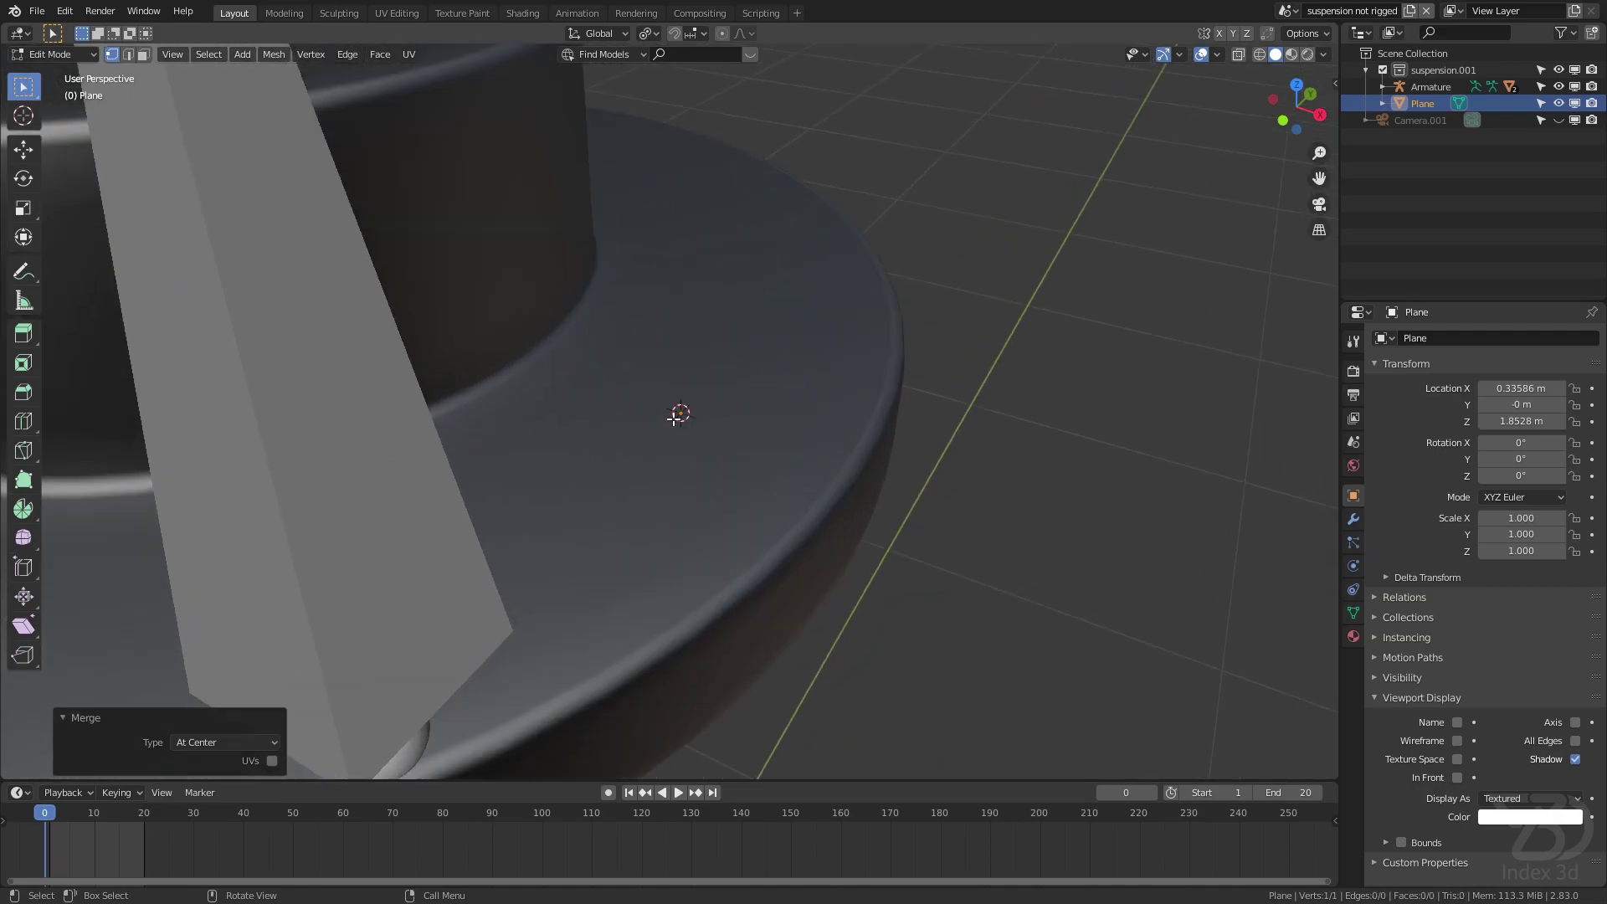
{"action": "scroll", "coordinate": [675, 414], "scroll_direction": "down", "scroll_amount": 6}
{"action": "key", "text": "Tab"}
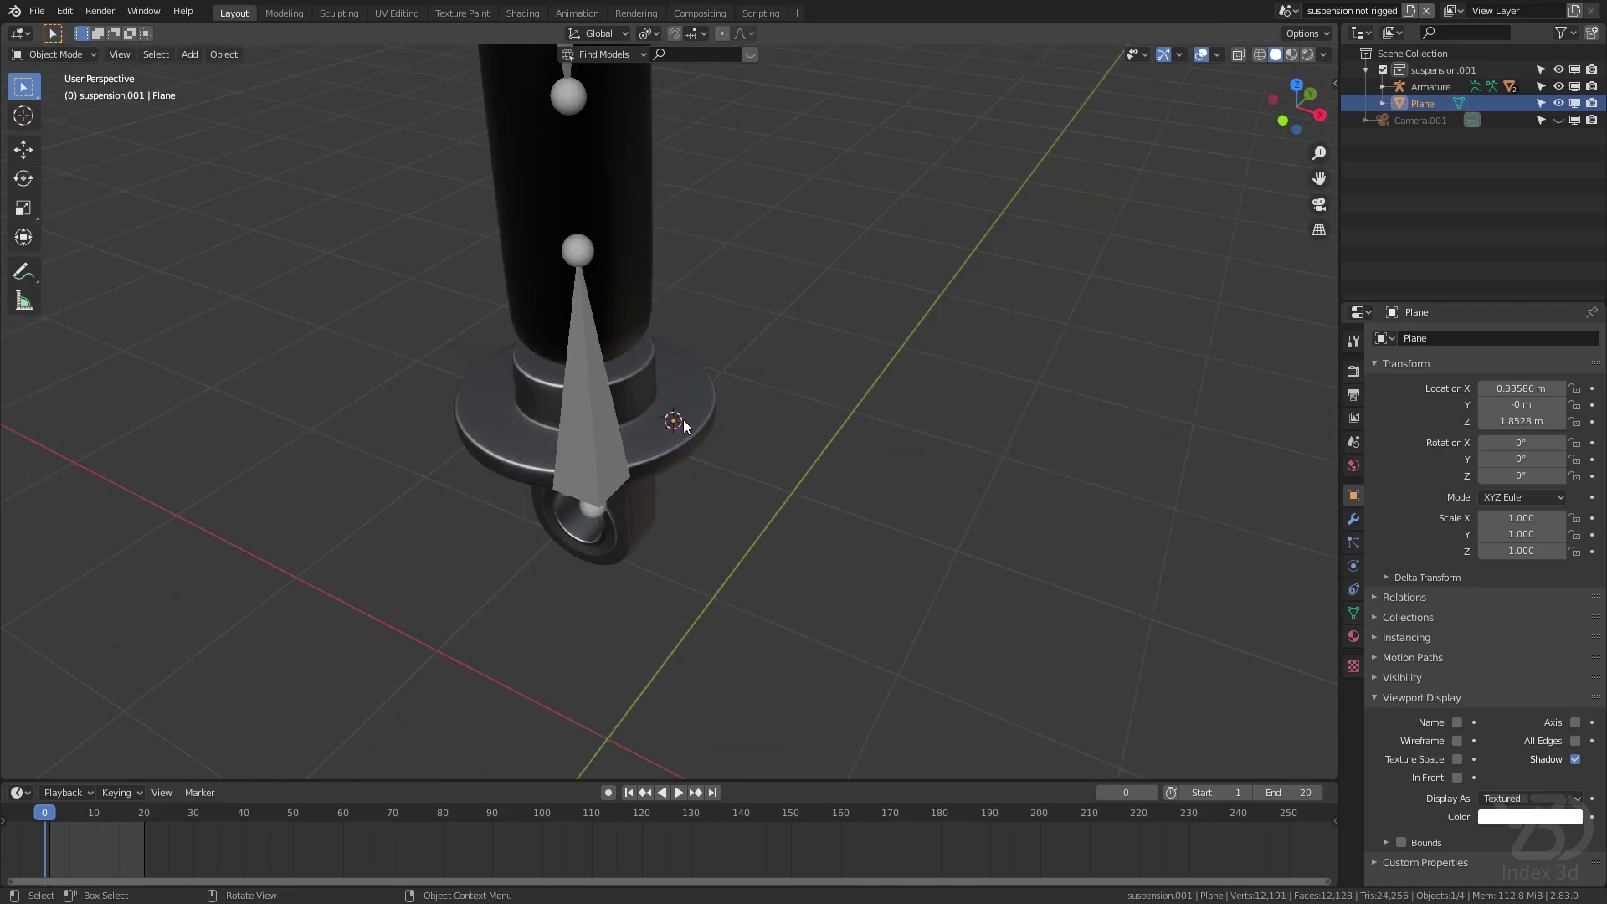
{"action": "left_click", "coordinate": [1354, 520]}
{"action": "left_click", "coordinate": [1427, 339]}
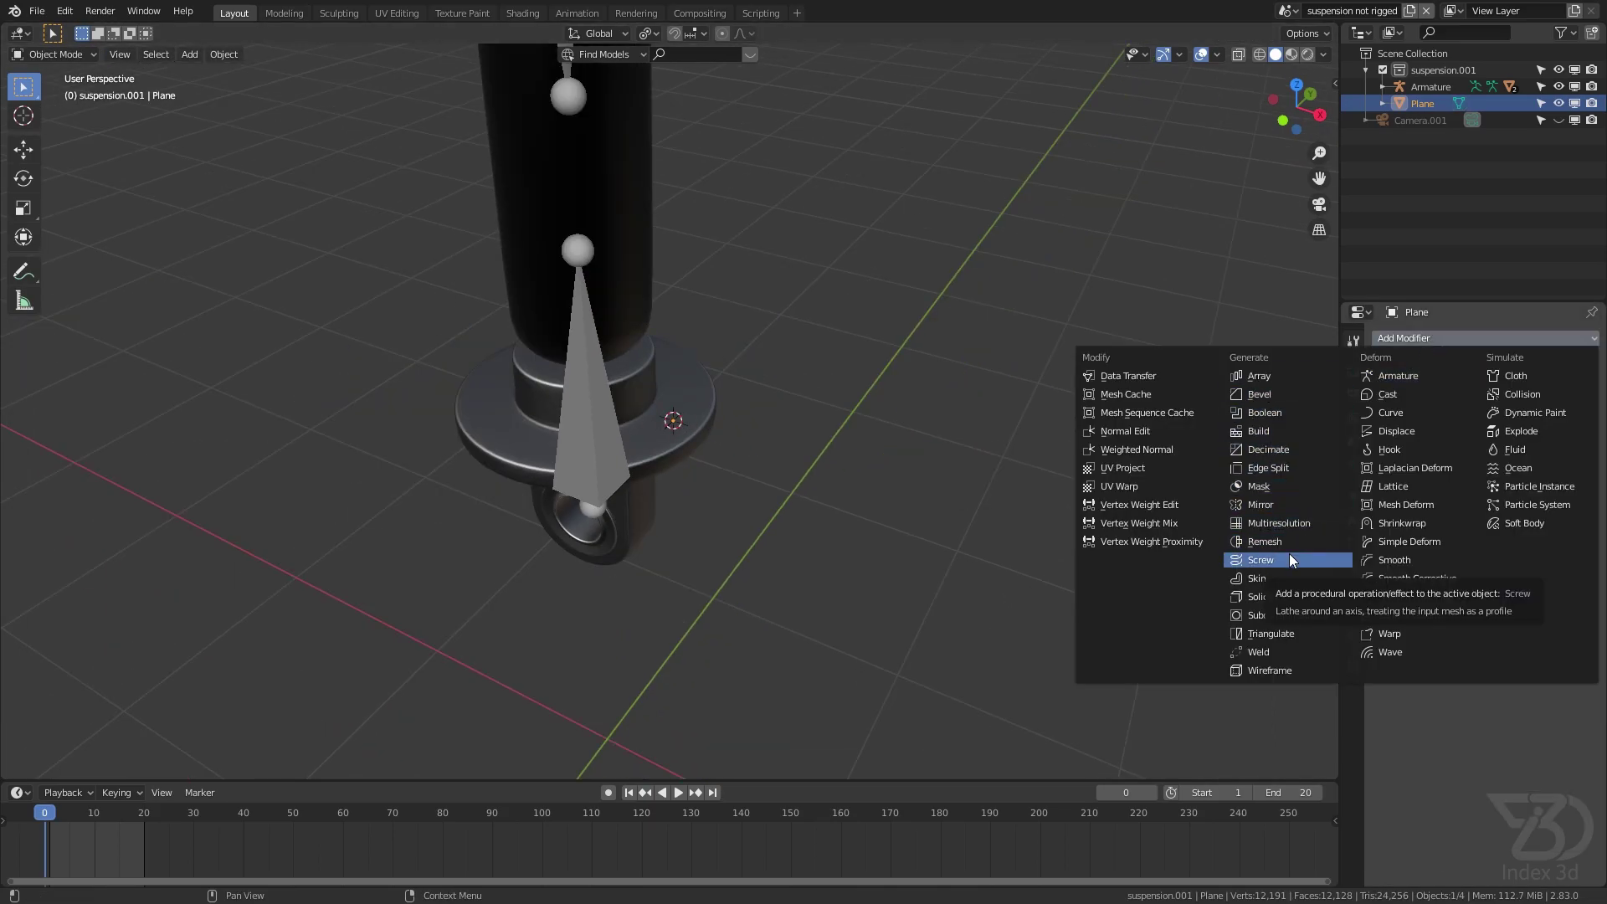
{"action": "scroll", "coordinate": [665, 415], "scroll_direction": "up", "scroll_amount": 5}
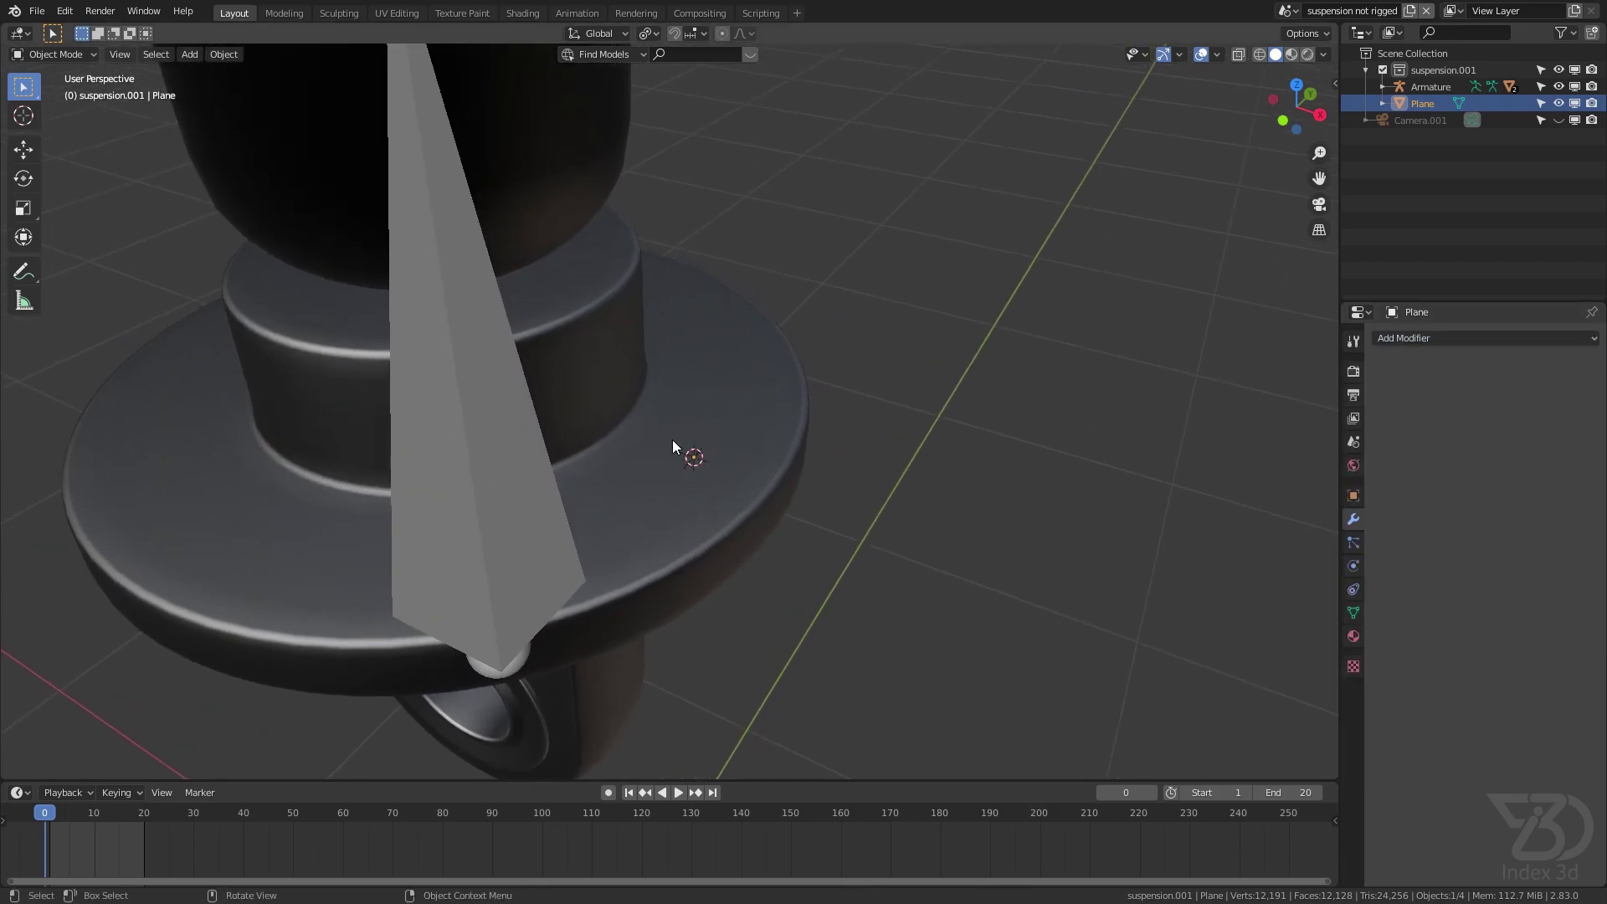
{"action": "scroll", "coordinate": [672, 441], "scroll_direction": "down", "scroll_amount": 5}
Try to snap the 3D cursor to the centre of a loop around the bottom.001 collar in Edit Mode, and return to Object Mode
{"action": "mouse_move", "coordinate": [706, 470]}
{"action": "middle_mouse_down"}
{"action": "mouse_move", "coordinate": [681, 464]}
{"action": "mouse_move", "coordinate": [702, 420]}
{"action": "mouse_move", "coordinate": [682, 458]}
{"action": "middle_mouse_up"}
{"action": "left_click", "coordinate": [686, 460]}
{"action": "key", "text": "Tab"}
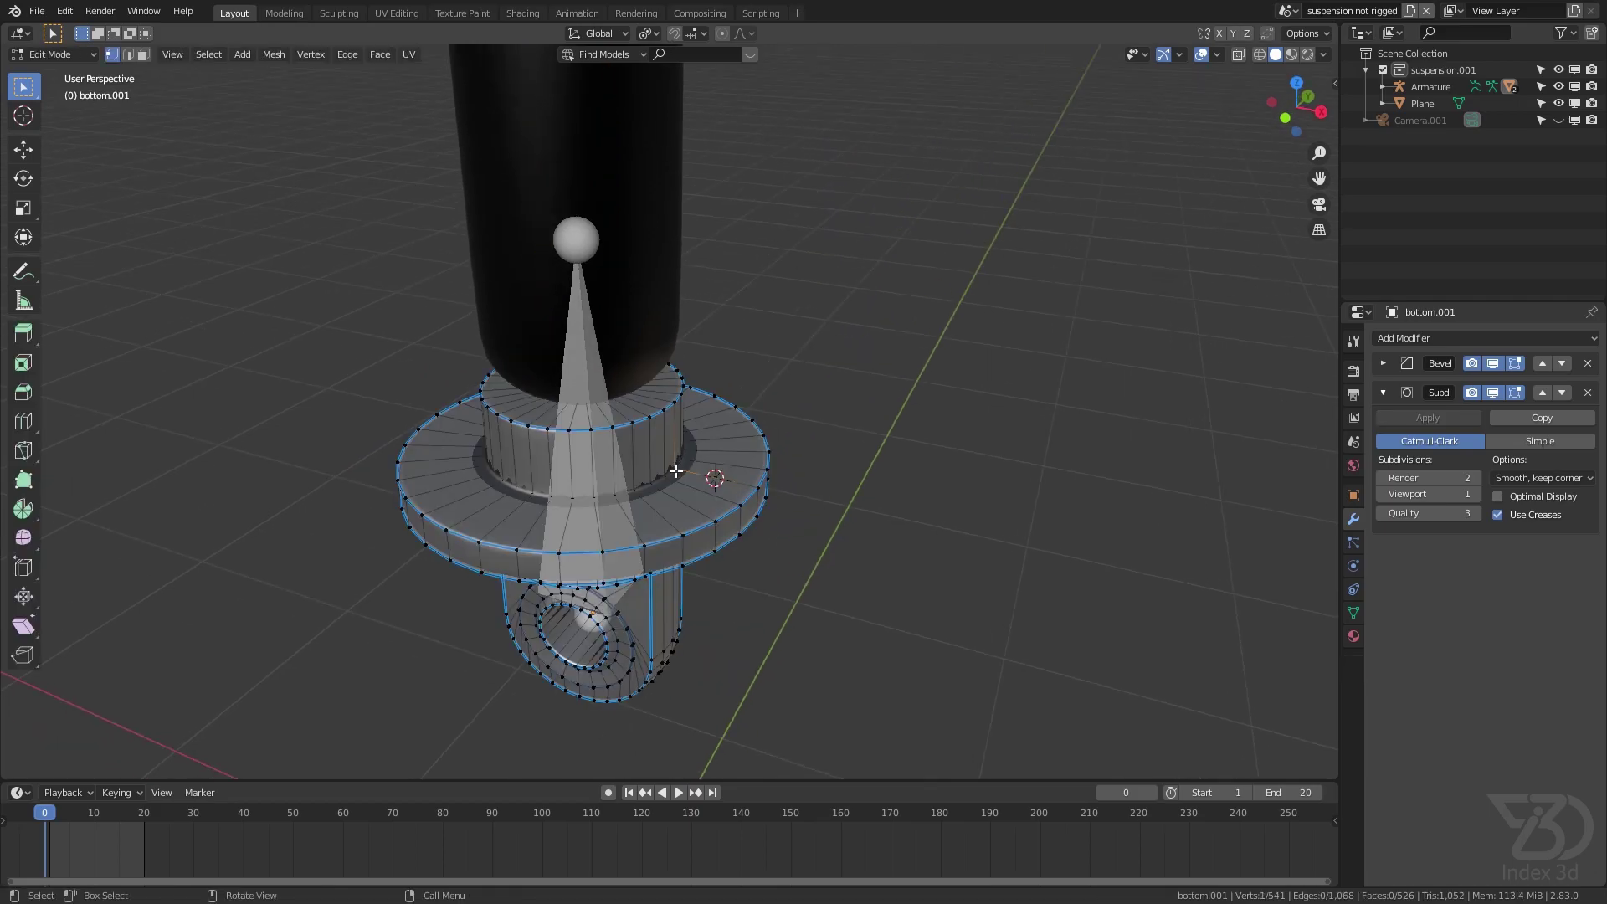
{"action": "key", "text": "2"}
{"action": "left_click", "coordinate": [682, 471]}
{"action": "key", "text": "3"}
{"action": "left_click", "coordinate": [672, 457], "text": "alt"}
{"action": "scroll", "coordinate": [674, 452], "scroll_direction": "down", "scroll_amount": 2}
{"action": "key", "text": "shift+s"}
{"action": "left_click", "coordinate": [681, 559]}
{"action": "key", "text": "Tab"}
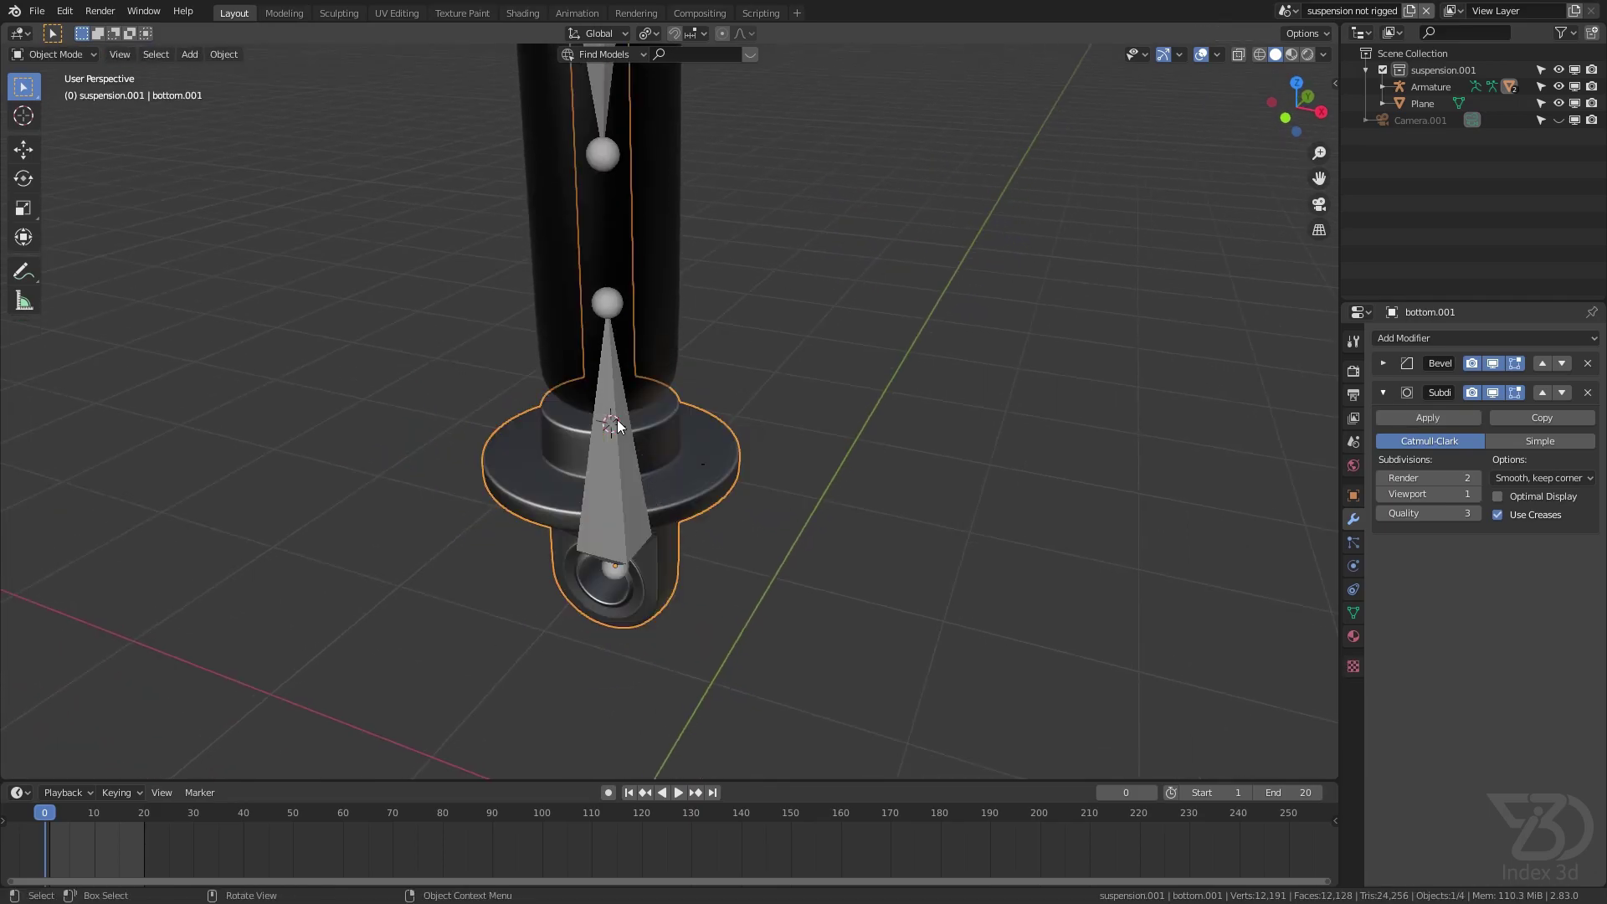
Disable bottom.001's Bevel and Subdivision viewport display, snap the 3D cursor to the edge loop at the collar's base, and return to Object Mode
{"action": "key", "text": "Tab"}
{"action": "scroll", "coordinate": [674, 462], "scroll_direction": "up", "scroll_amount": 4}
{"action": "key", "text": "2"}
{"action": "left_click", "coordinate": [663, 461]}
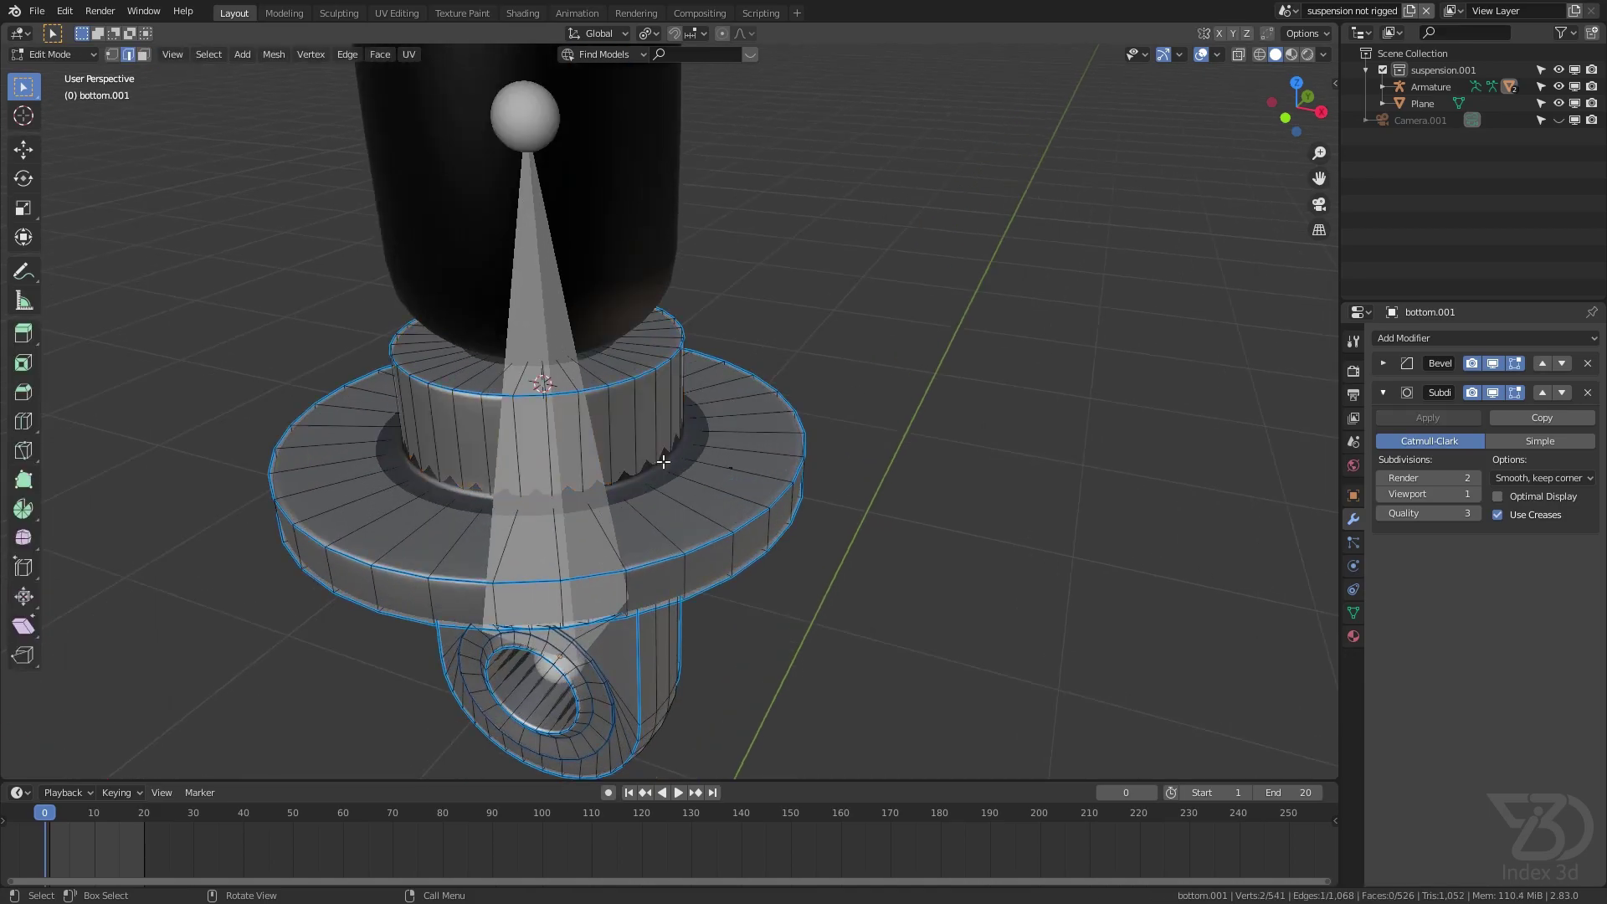
{"action": "scroll", "coordinate": [698, 474], "scroll_direction": "up", "scroll_amount": 2}
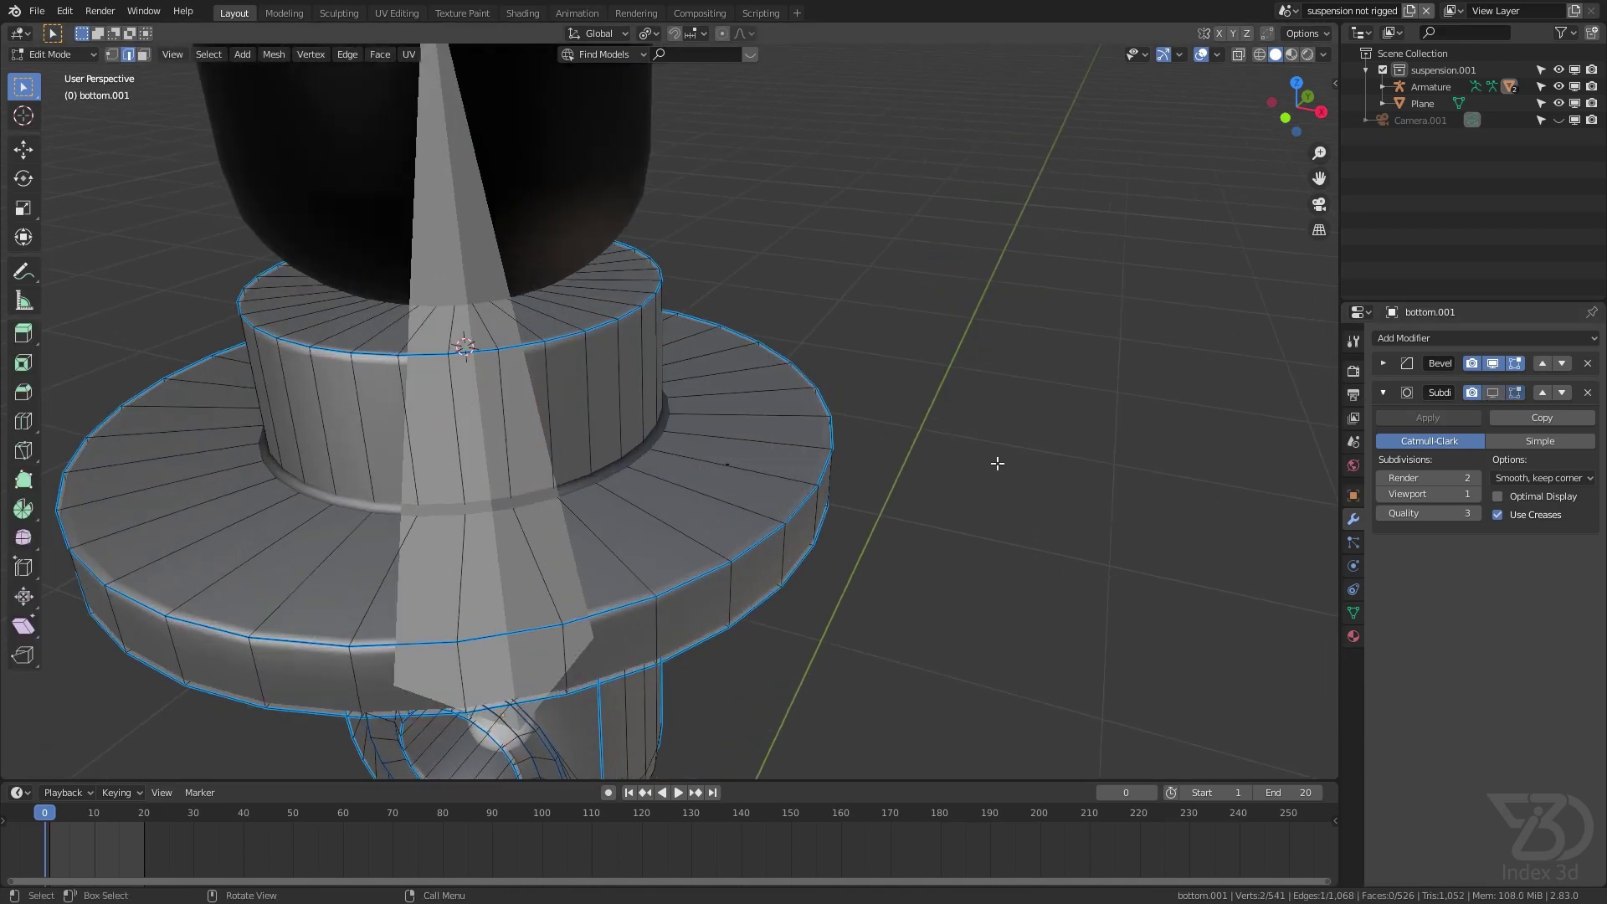
{"action": "left_click", "coordinate": [639, 474], "text": "alt"}
{"action": "scroll", "coordinate": [663, 469], "scroll_direction": "down", "scroll_amount": 3}
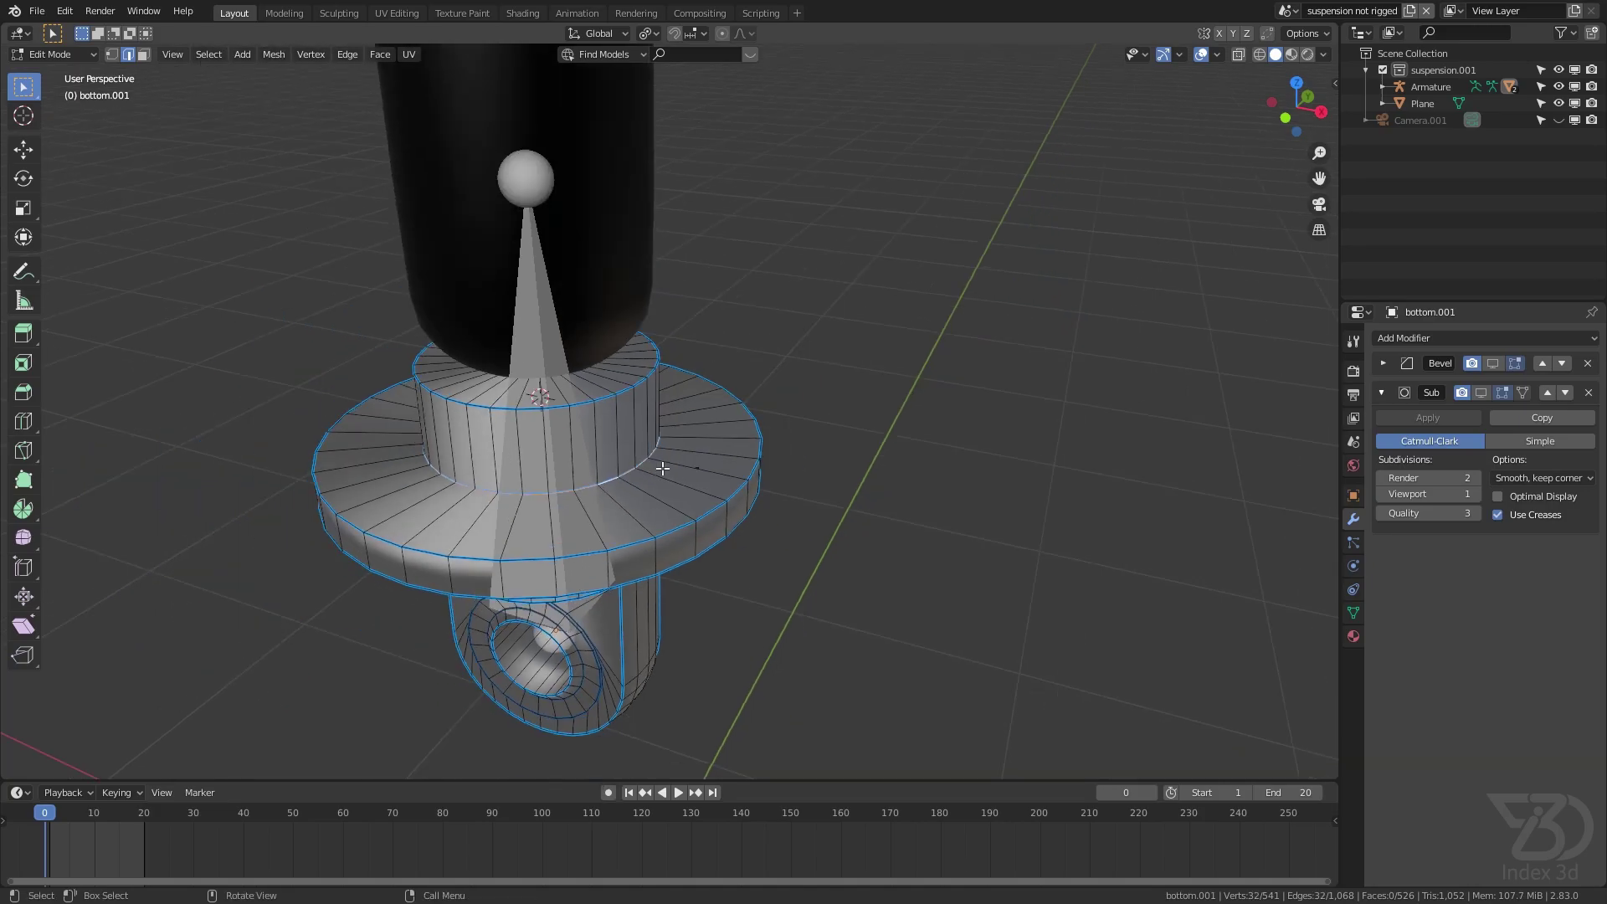
{"action": "key", "text": "shift+s"}
{"action": "left_click", "coordinate": [690, 686]}
{"action": "key", "text": "Tab"}
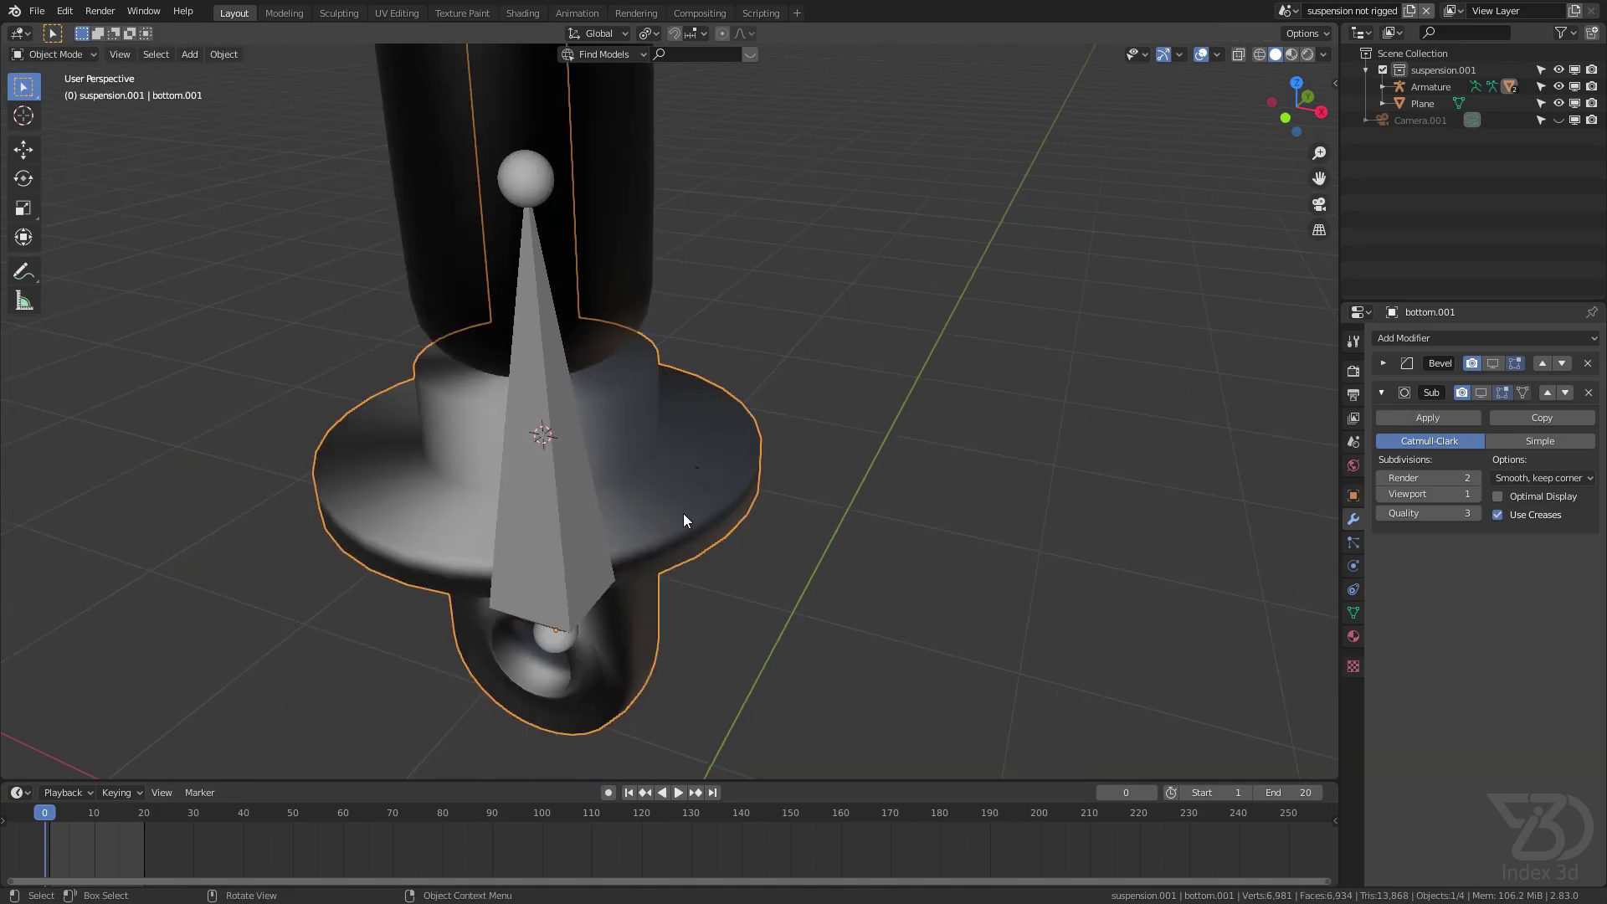
Set the origin of the single-vertex plane on the flange to the 3D cursor
{"action": "left_click", "coordinate": [697, 467]}
{"action": "left_click", "coordinate": [224, 53]}
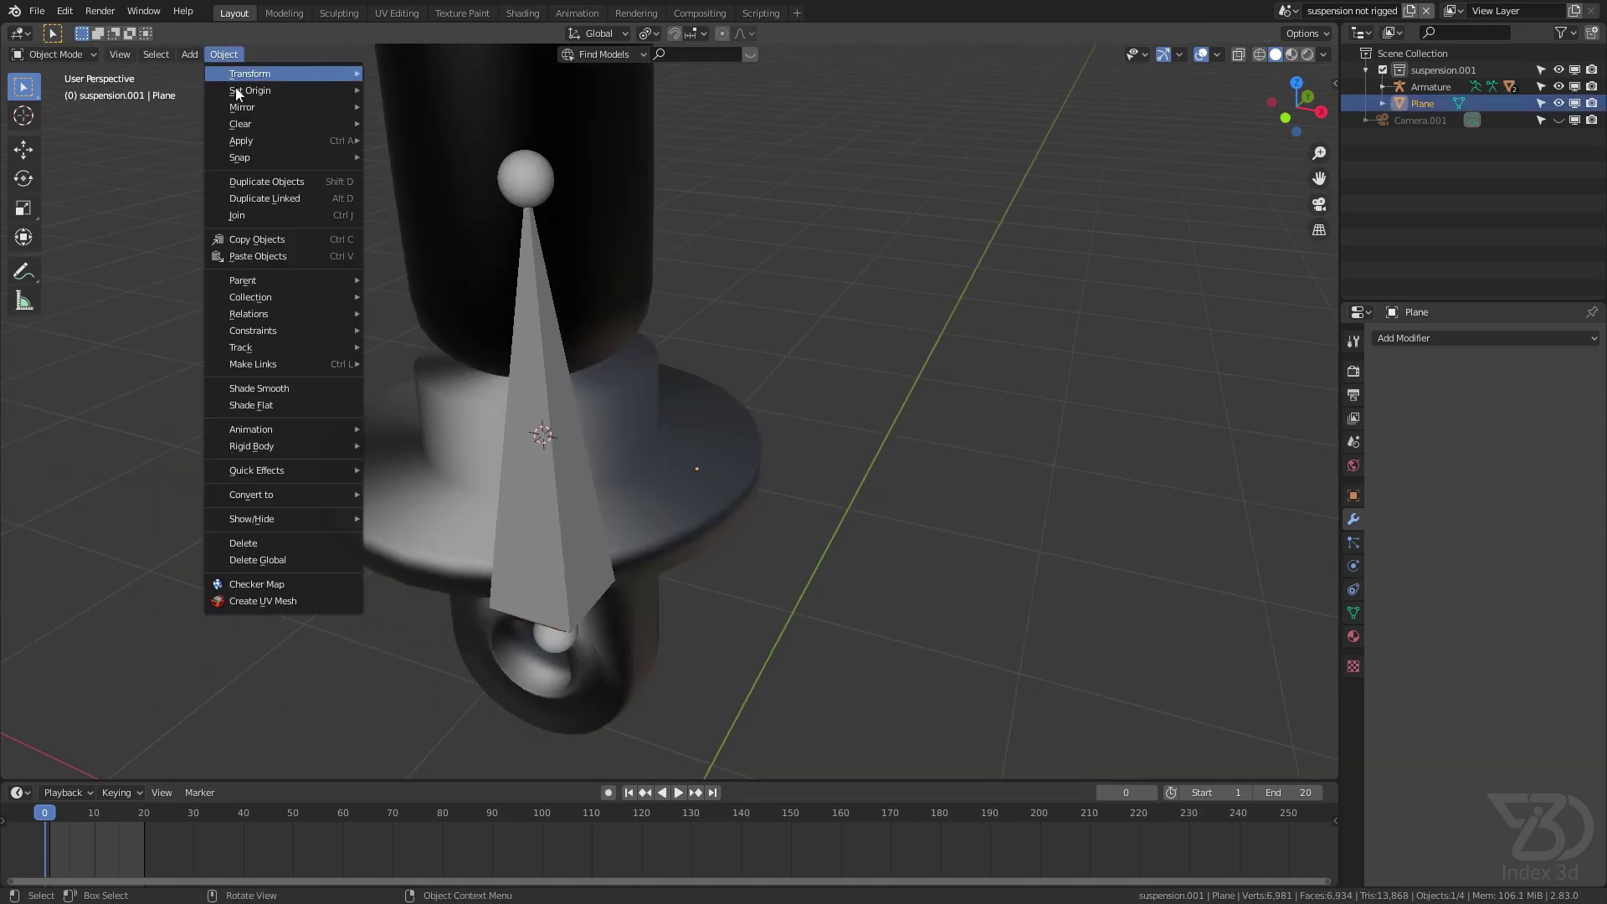
{"action": "mouse_move", "coordinate": [257, 89]}
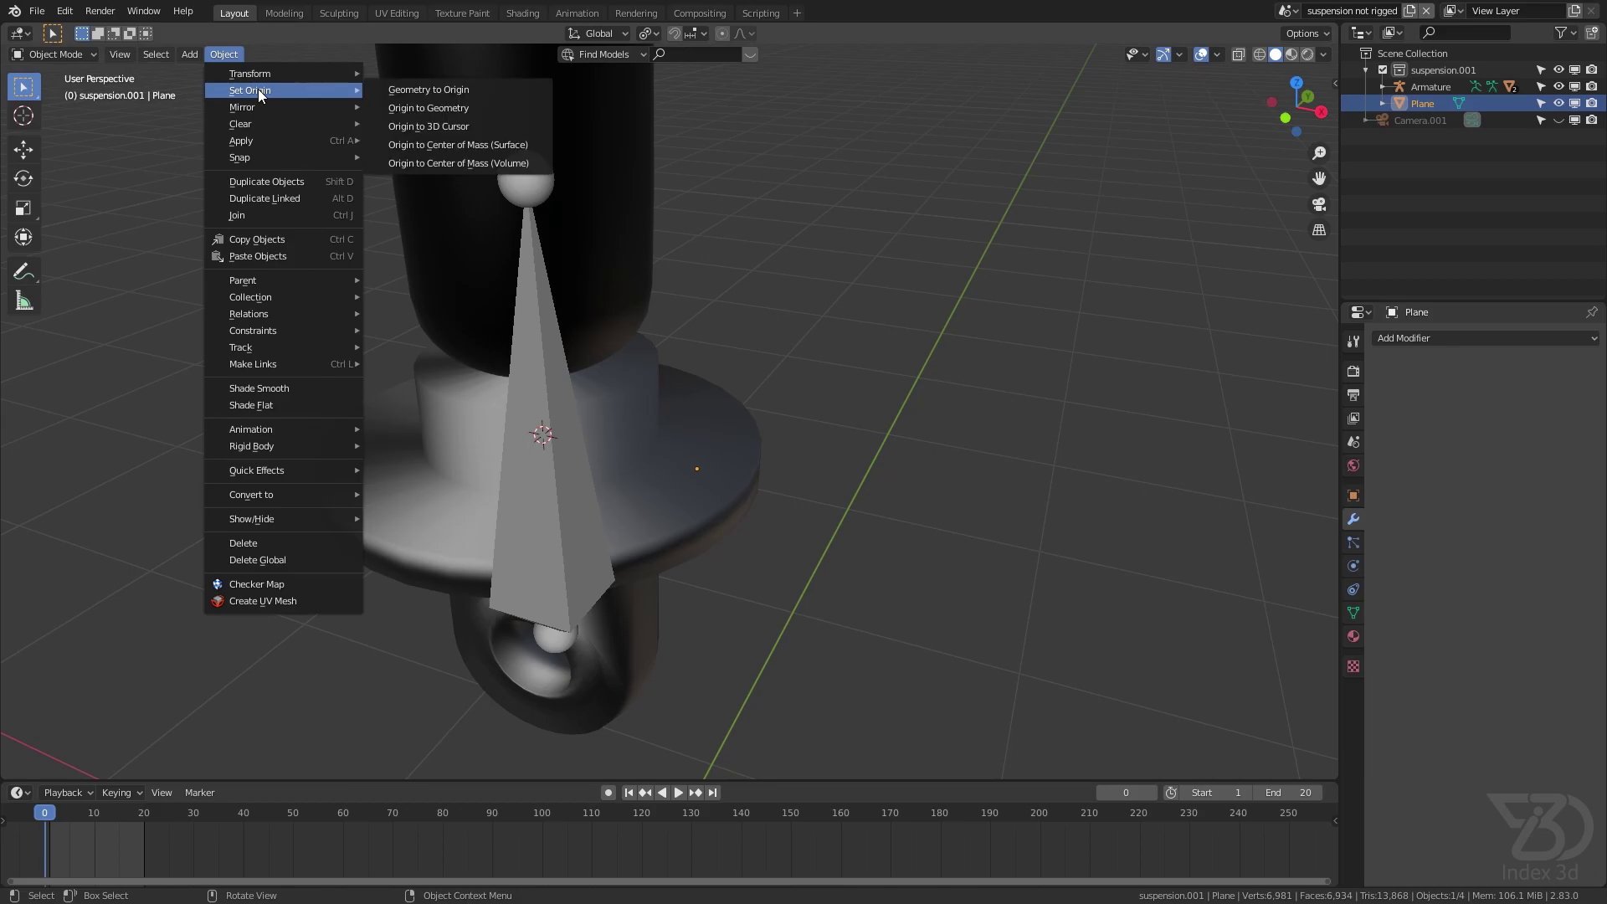
{"action": "left_click", "coordinate": [429, 125]}
{"action": "middle_click_drag", "start_coordinate": [541, 349], "coordinate": [588, 450]}
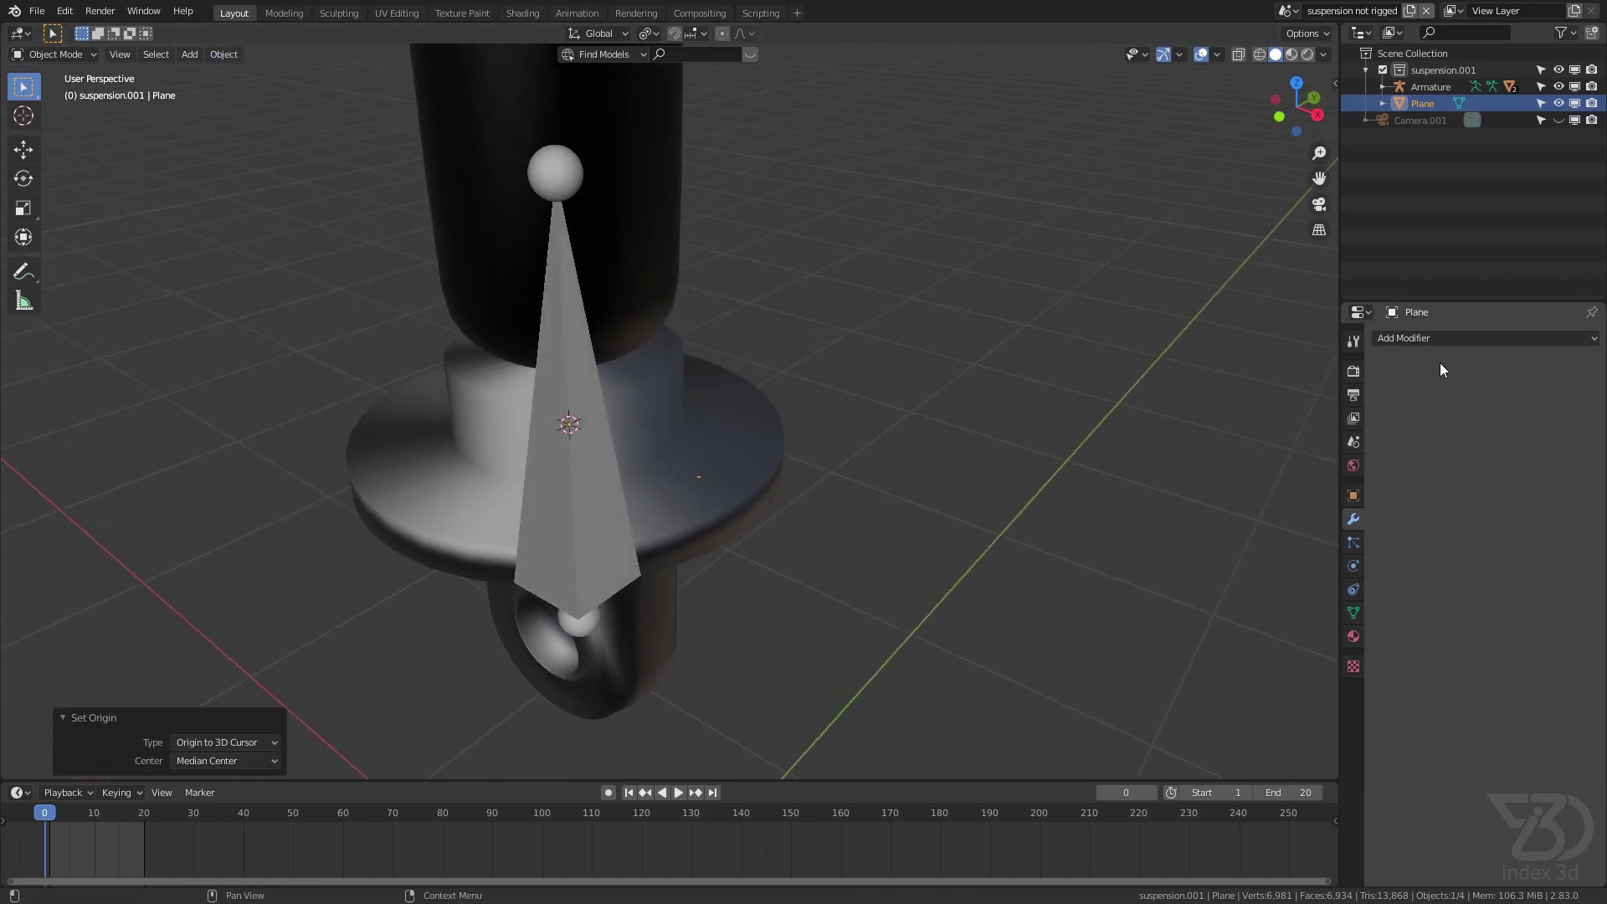
Add a Screw modifier to the plane with Screw 0.2 m and 5 iterations, and save the file
{"action": "left_click", "coordinate": [1438, 338]}
{"action": "left_click", "coordinate": [1264, 560]}
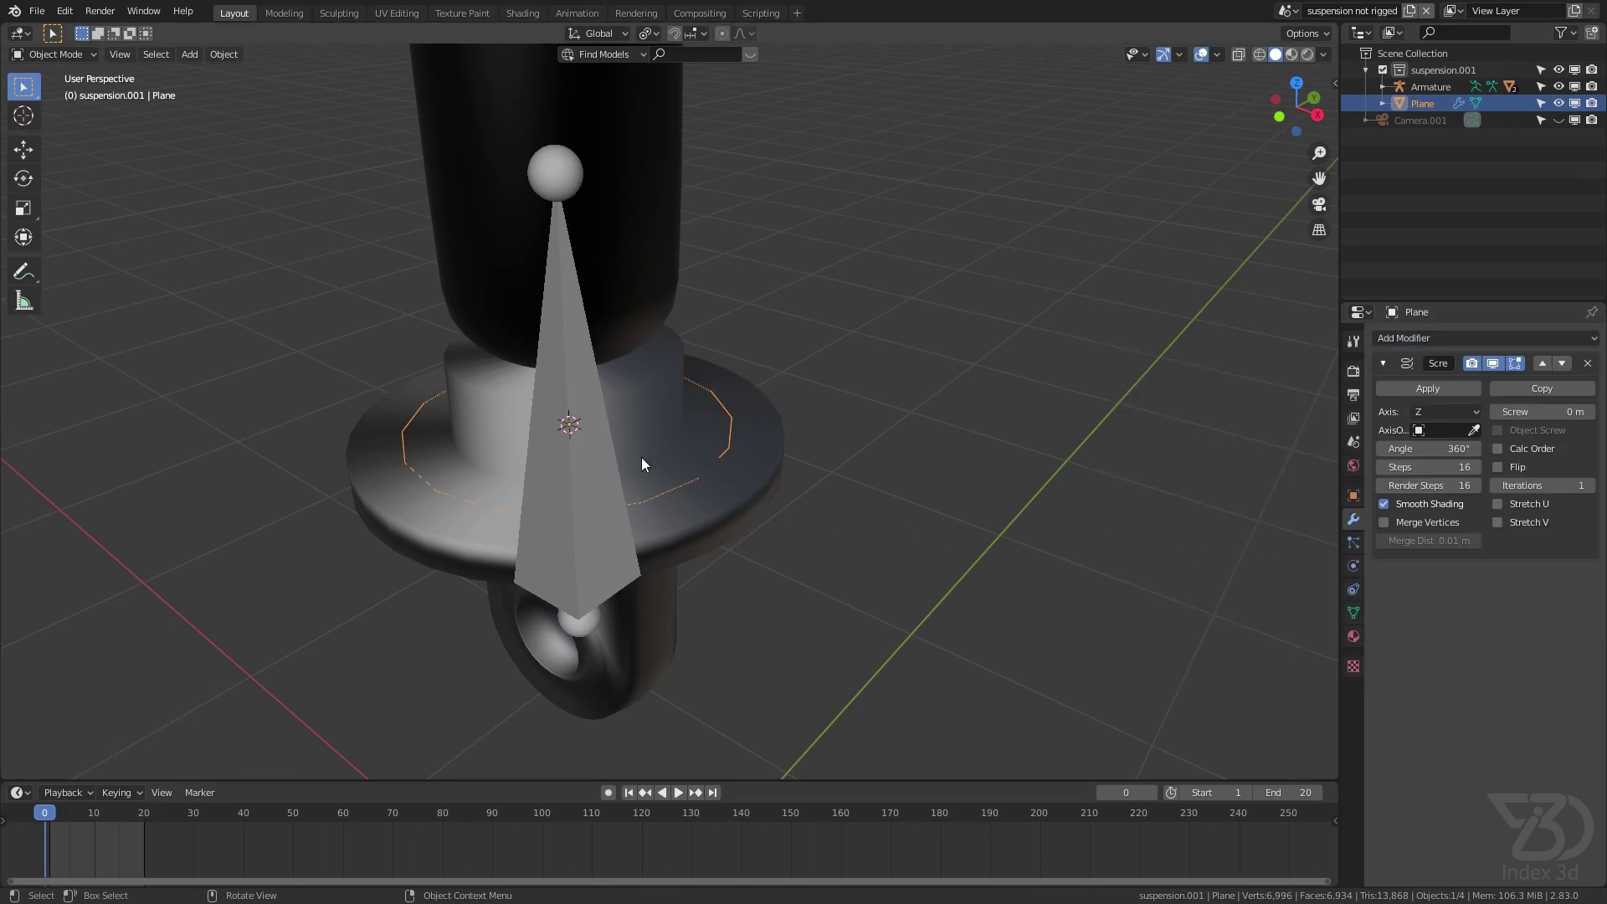
{"action": "mouse_move", "coordinate": [1556, 412]}
{"action": "left_mouse_down"}
{"action": "mouse_move", "coordinate": [1591, 412]}
{"action": "mouse_move", "coordinate": [1556, 412]}
{"action": "mouse_move", "coordinate": [1574, 412]}
{"action": "left_mouse_up"}
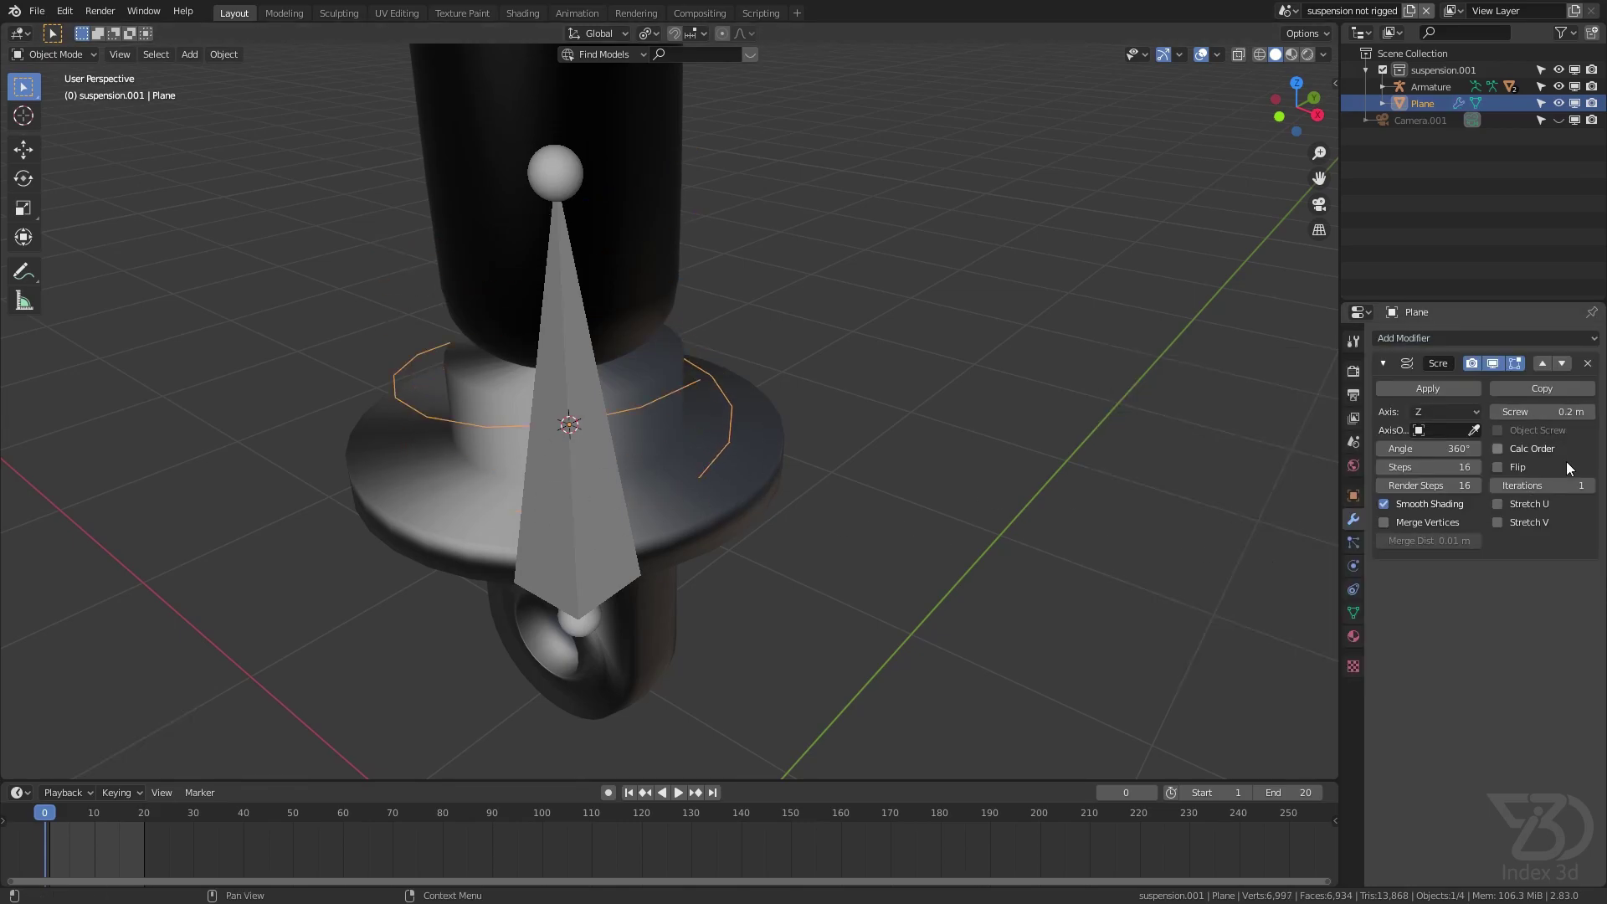
{"action": "left_click_drag", "start_coordinate": [1542, 486], "coordinate": [1582, 485]}
{"action": "scroll", "coordinate": [856, 424], "scroll_direction": "down", "scroll_amount": 4}
{"action": "middle_click_drag", "start_coordinate": [856, 424], "coordinate": [801, 504], "text": "shift"}
{"action": "key", "text": "ctrl+s"}
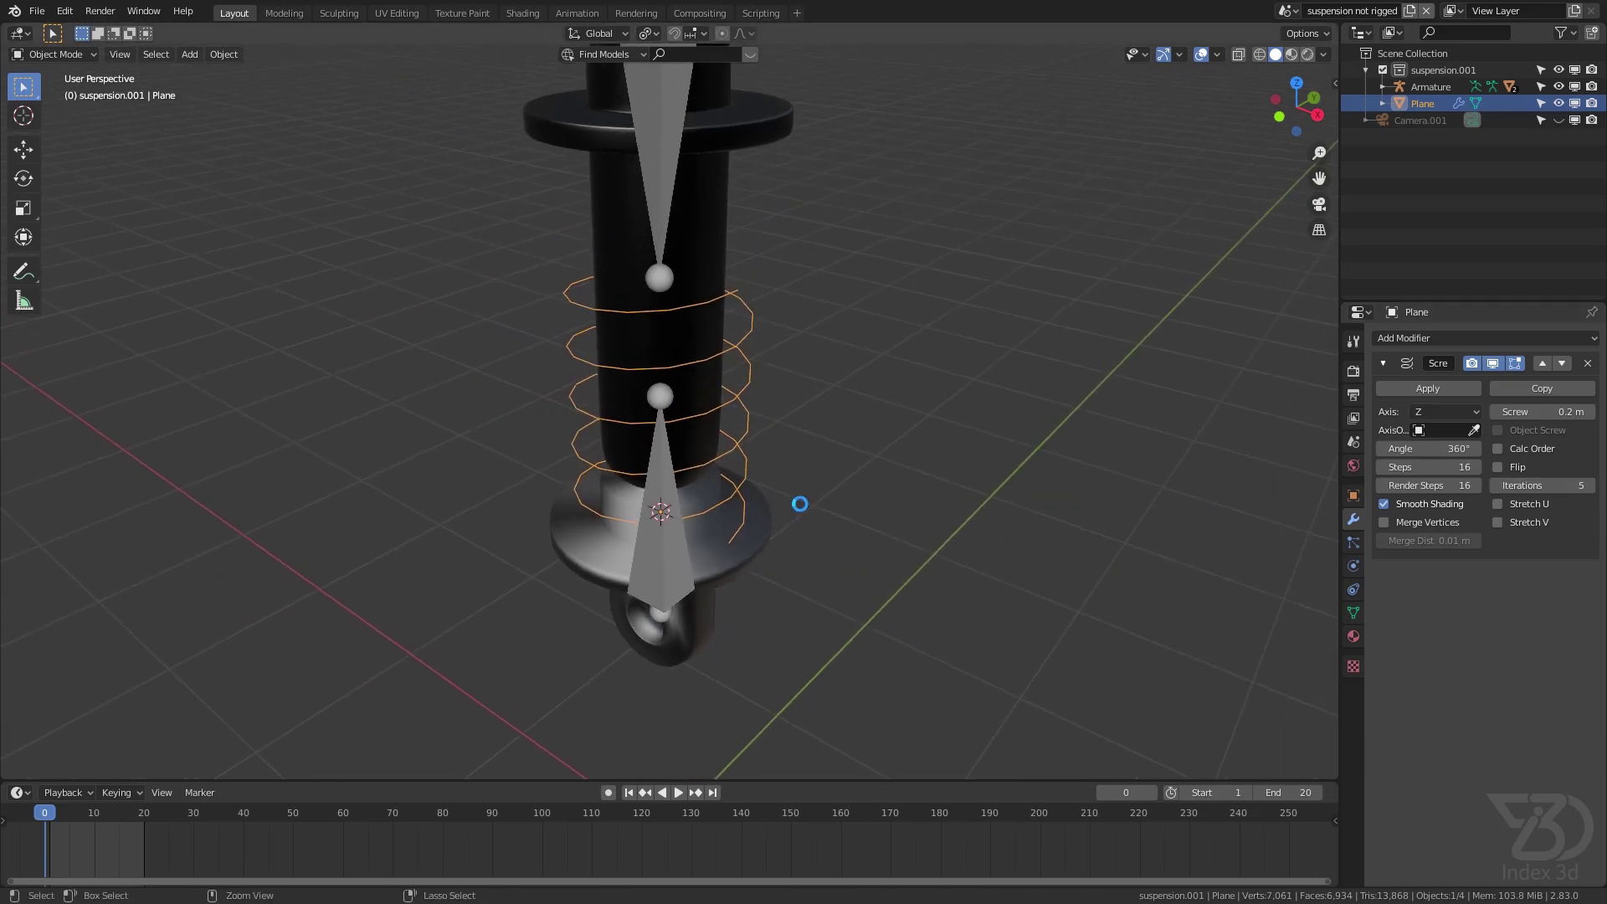
In front view, set the coil's Screw modifier to 7 iterations and Screw 0.22 m, and save the file
{"action": "key", "text": "KP_1"}
{"action": "left_click_drag", "start_coordinate": [1544, 485], "coordinate": [1559, 486]}
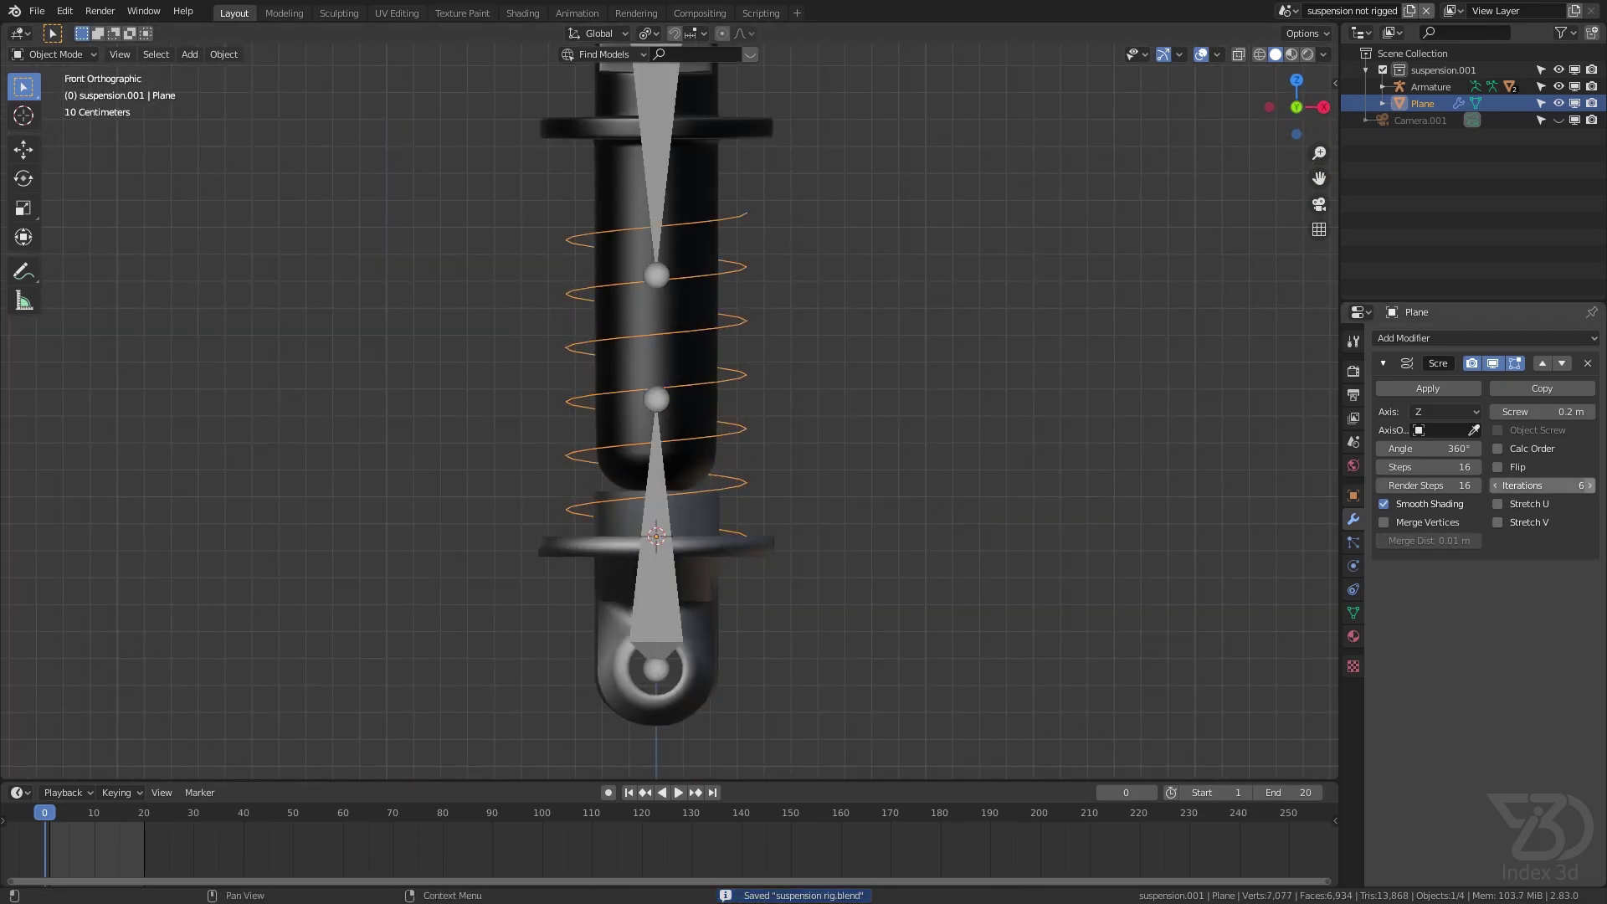
{"action": "left_click_drag", "start_coordinate": [1559, 412], "coordinate": [1569, 412]}
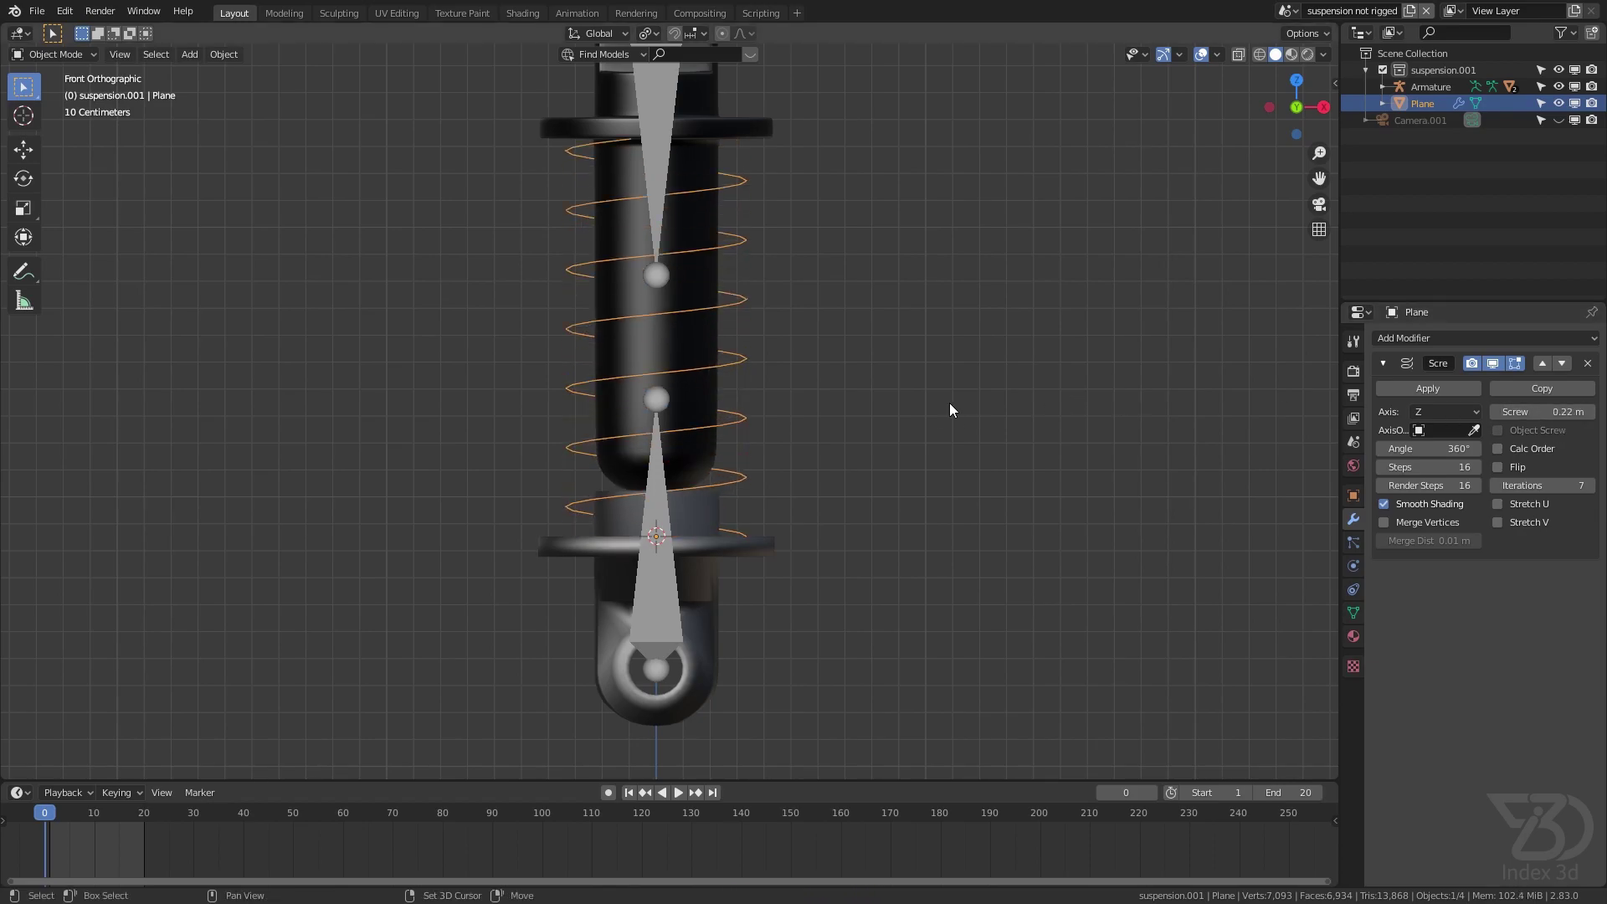
{"action": "middle_click_drag", "start_coordinate": [951, 405], "coordinate": [745, 394]}
{"action": "key", "text": "ctrl+s"}
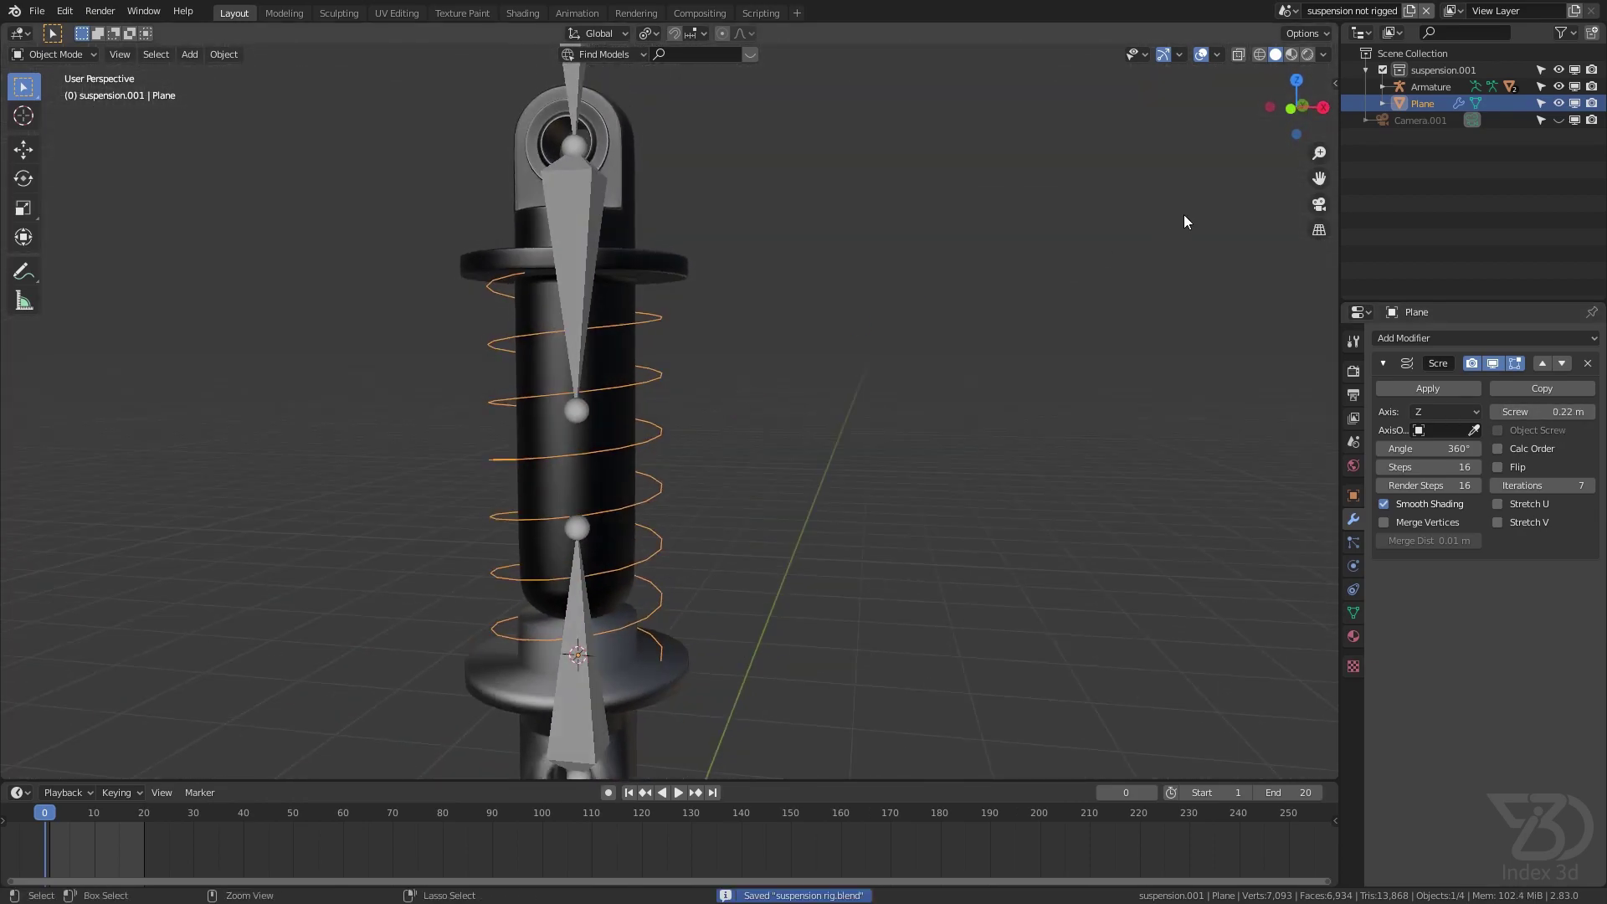
In the right view with X-ray on, try a Screw value of 0.25 m, set it to 0.23 m, and save the file
{"action": "left_click", "coordinate": [1238, 55]}
{"action": "key", "text": "ctrl+s"}
{"action": "key", "text": "KP_3"}
{"action": "key", "text": "KP_3"}
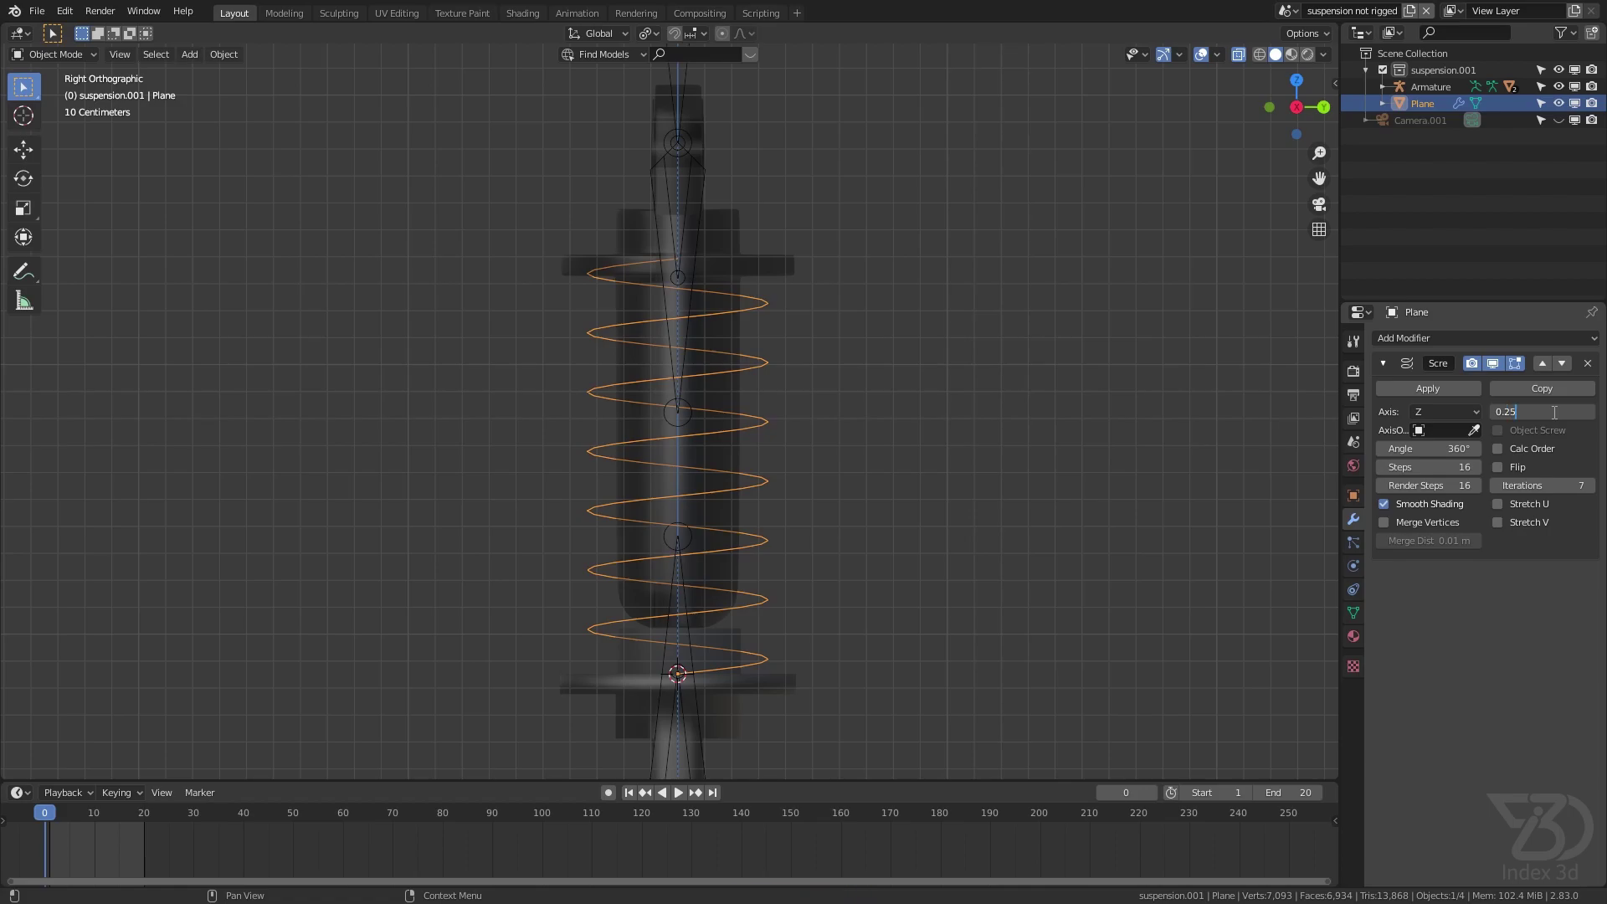
{"action": "key", "text": "Return"}
{"action": "key", "text": "ctrl+s"}
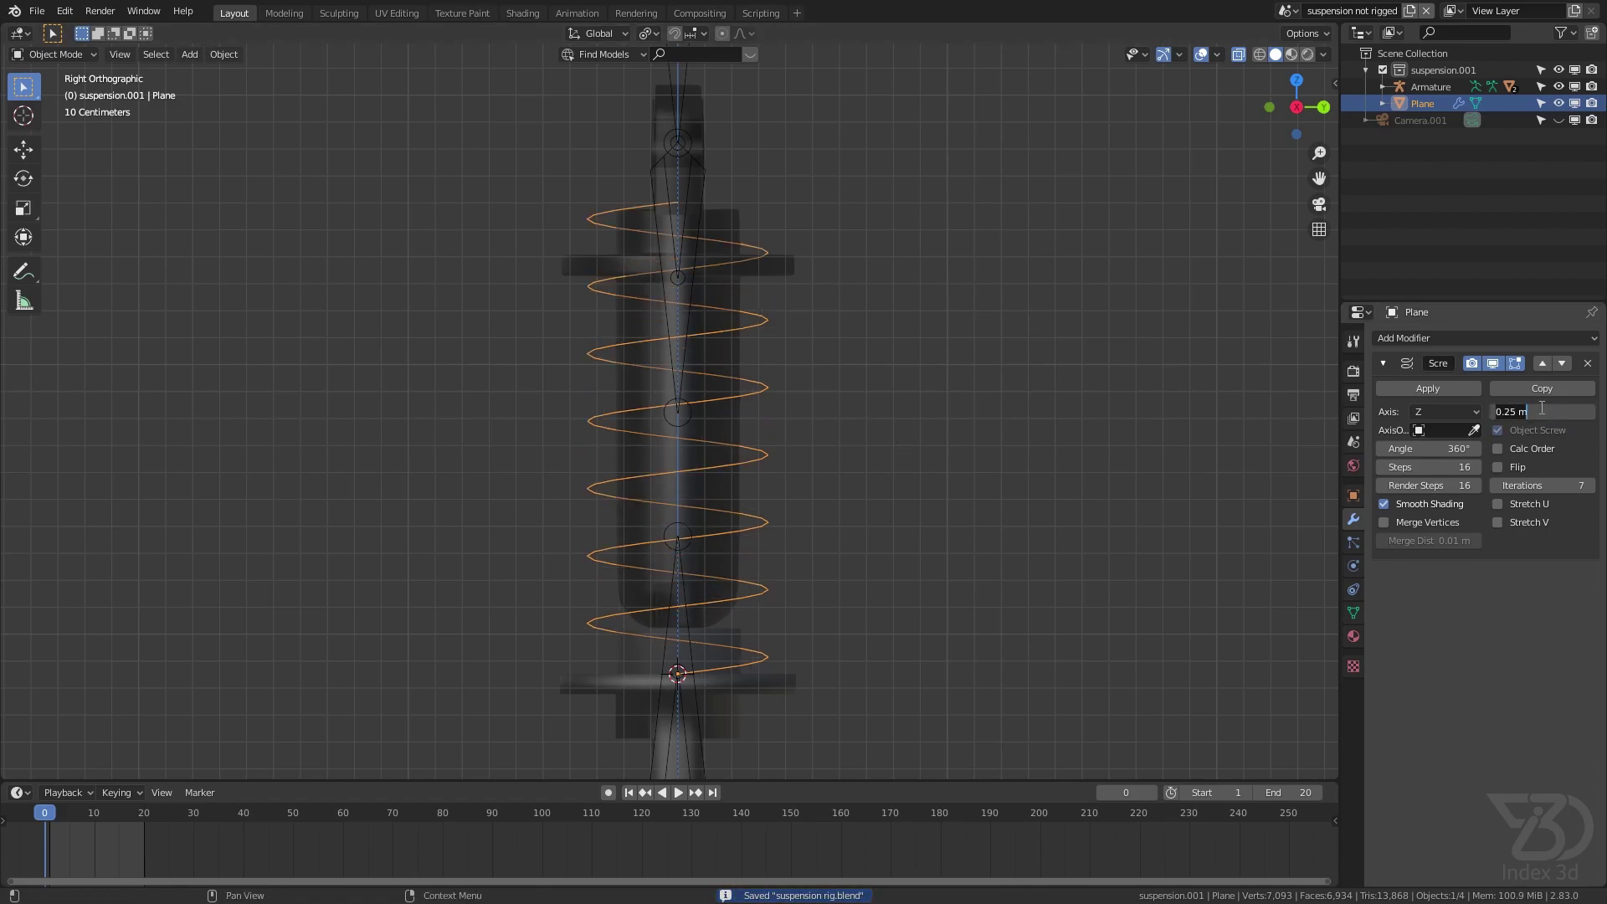
{"action": "key", "text": "Return"}
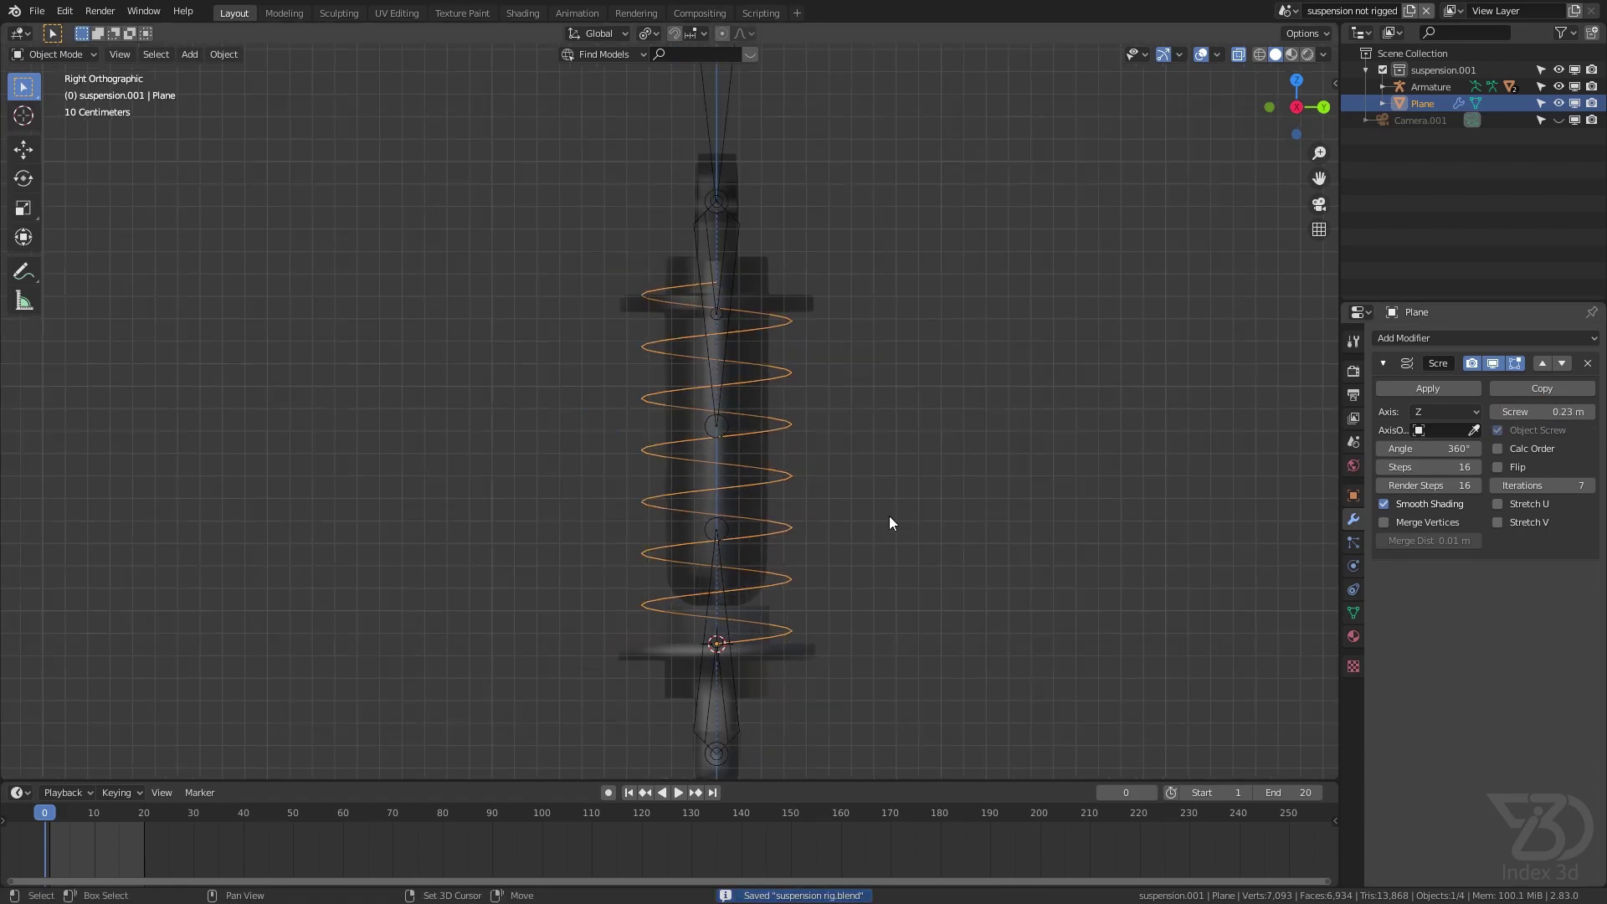
Turn off X-ray and isolate the coil in local view
{"action": "scroll", "coordinate": [890, 516], "scroll_direction": "down", "scroll_amount": 1}
{"action": "scroll", "coordinate": [702, 385], "scroll_direction": "down", "scroll_amount": 1}
{"action": "left_click", "coordinate": [63, 55]}
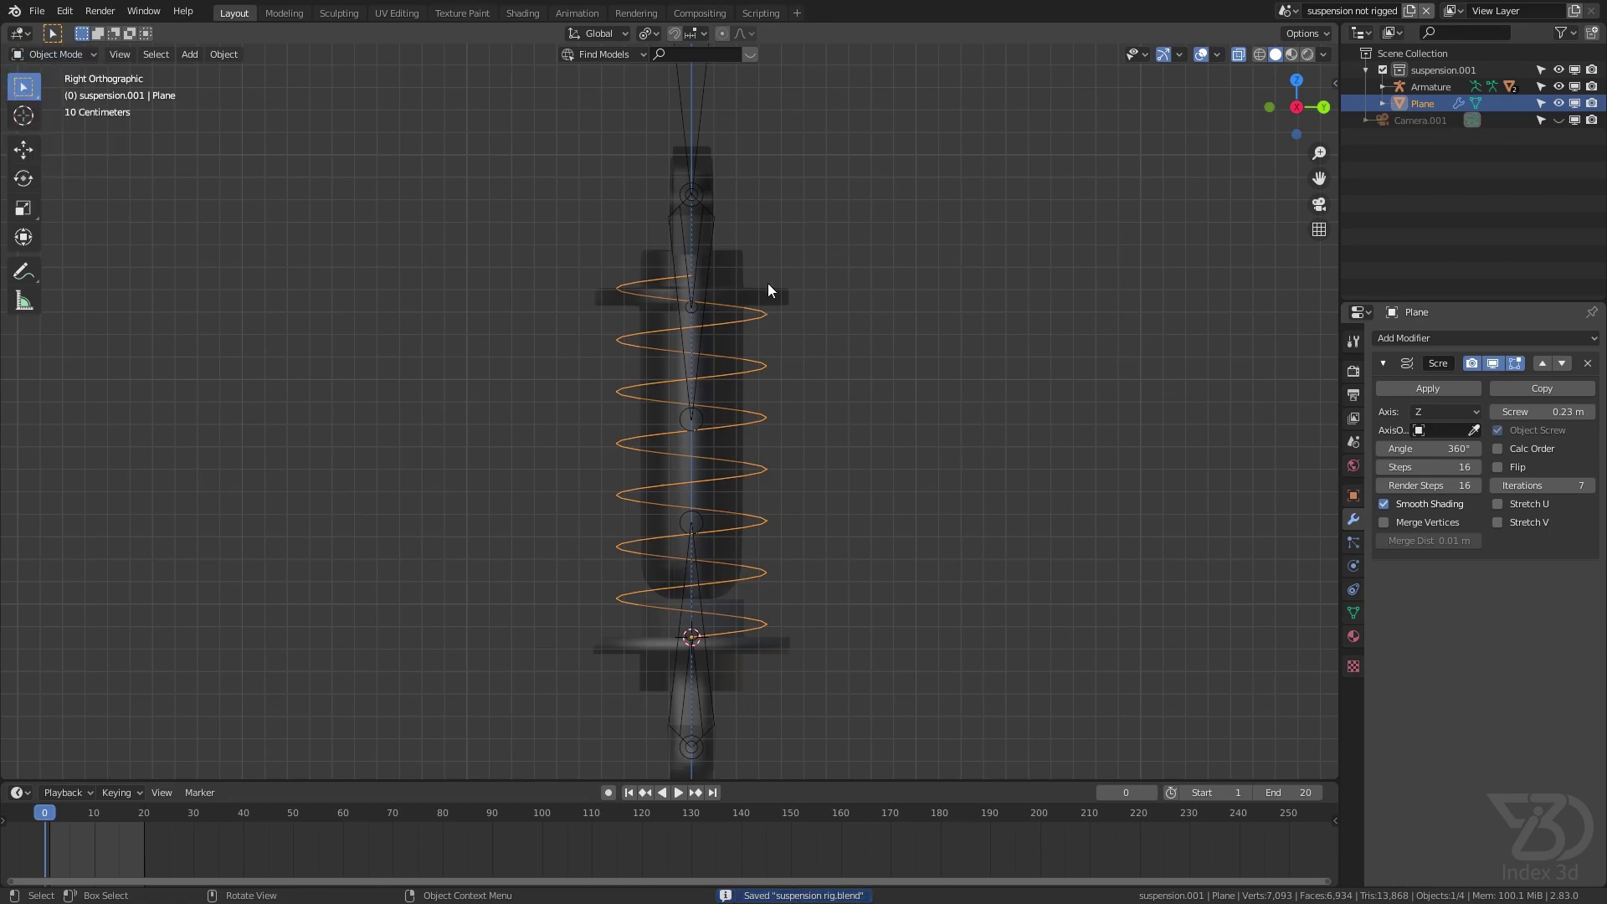
{"action": "left_click", "coordinate": [66, 53]}
{"action": "left_click", "coordinate": [1238, 55]}
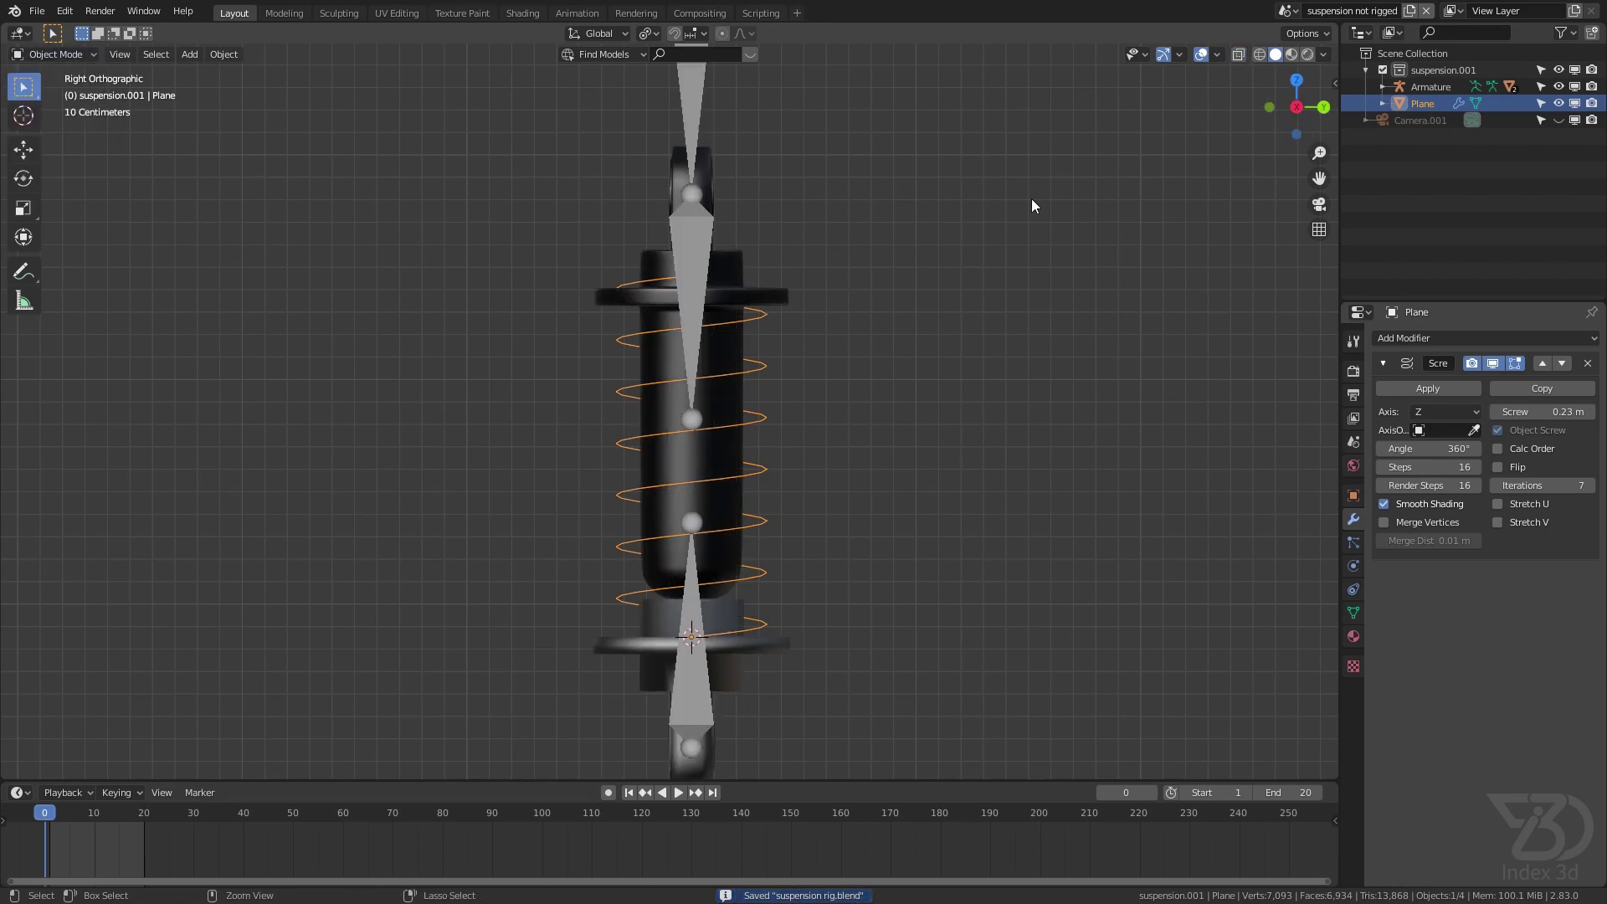
{"action": "middle_click_drag", "start_coordinate": [753, 315], "coordinate": [692, 326], "text": "shift"}
{"action": "key", "text": "KP_Divide"}
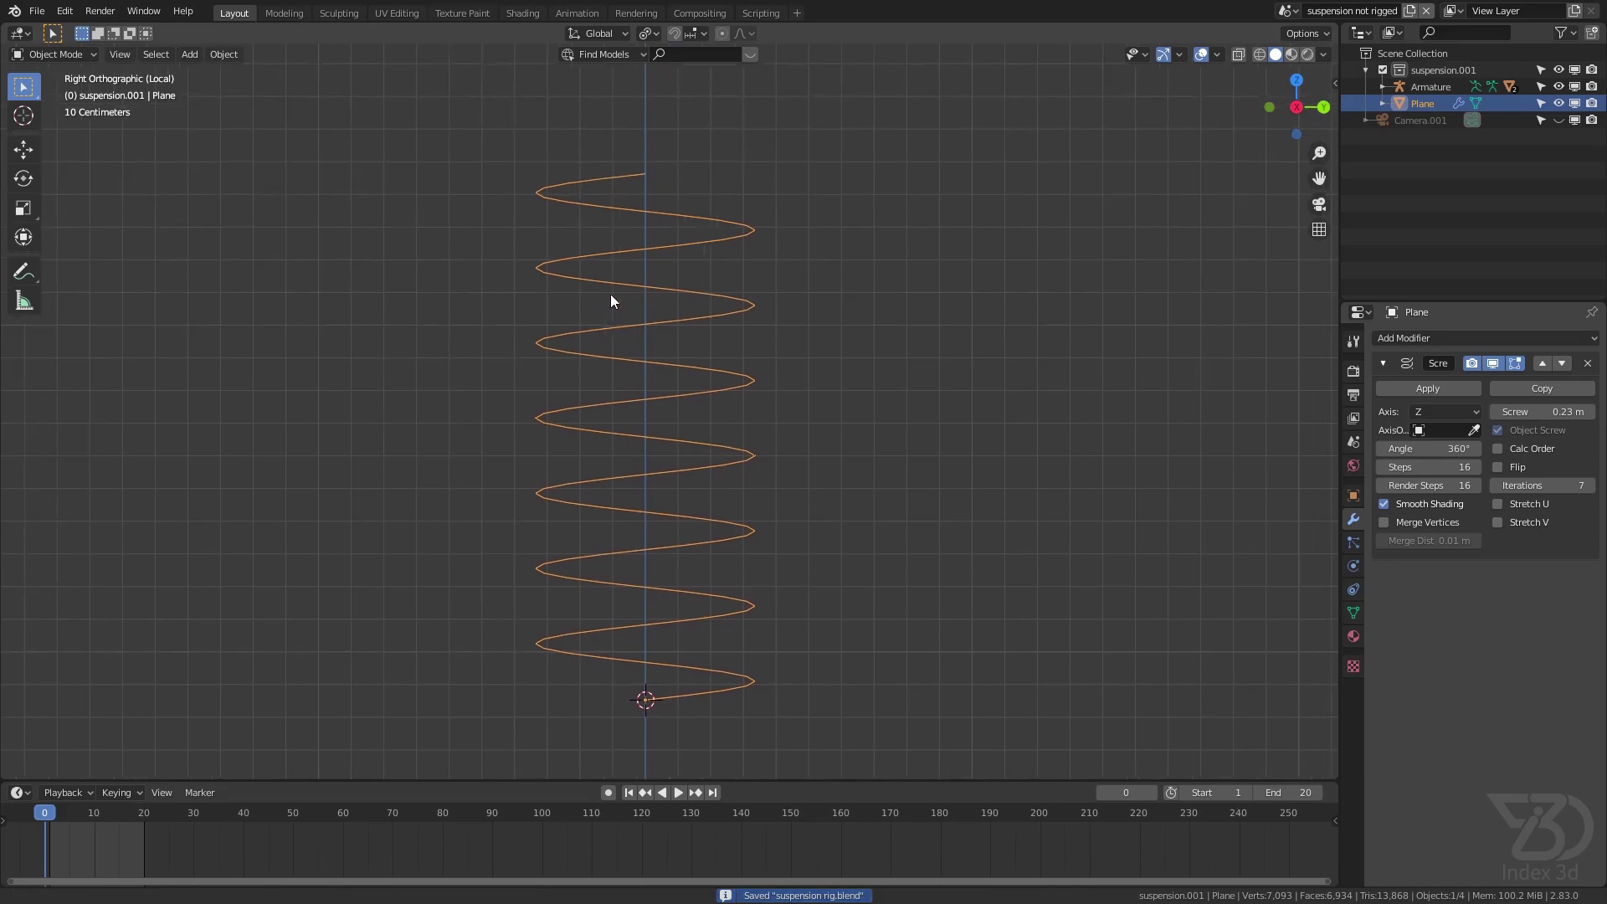
Apply the Screw modifier in Object Mode and enter Edit Mode on the resulting coil mesh
{"action": "scroll", "coordinate": [660, 498], "scroll_direction": "up", "scroll_amount": 2}
{"action": "scroll", "coordinate": [659, 498], "scroll_direction": "up", "scroll_amount": 4}
{"action": "key", "text": "Tab"}
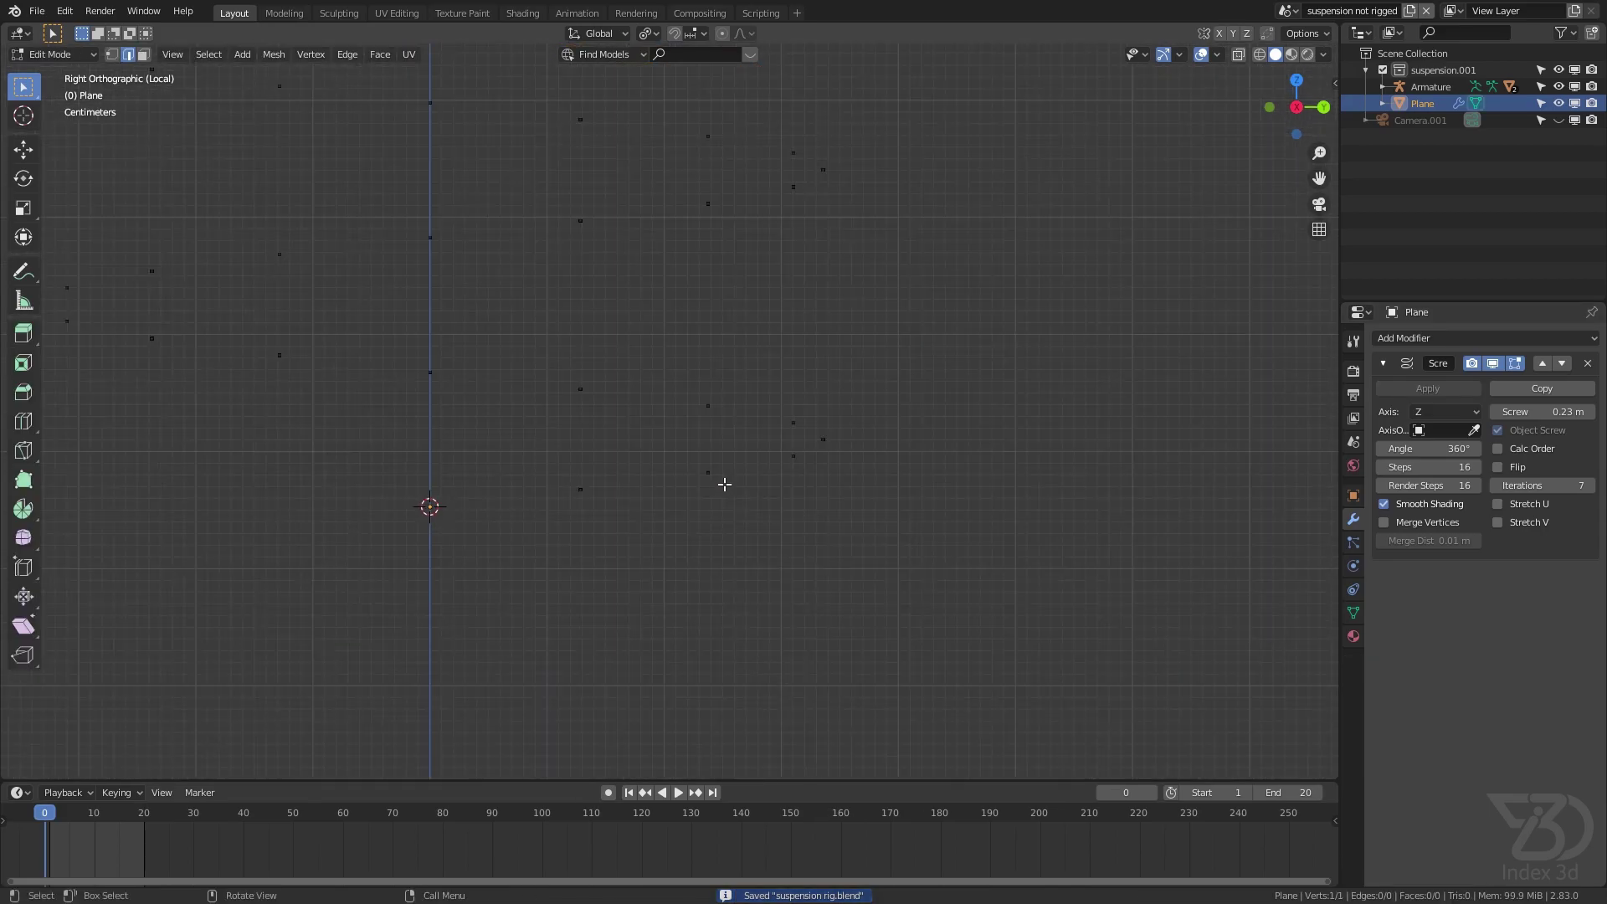
{"action": "key", "text": "Tab"}
{"action": "scroll", "coordinate": [745, 487], "scroll_direction": "down", "scroll_amount": 2}
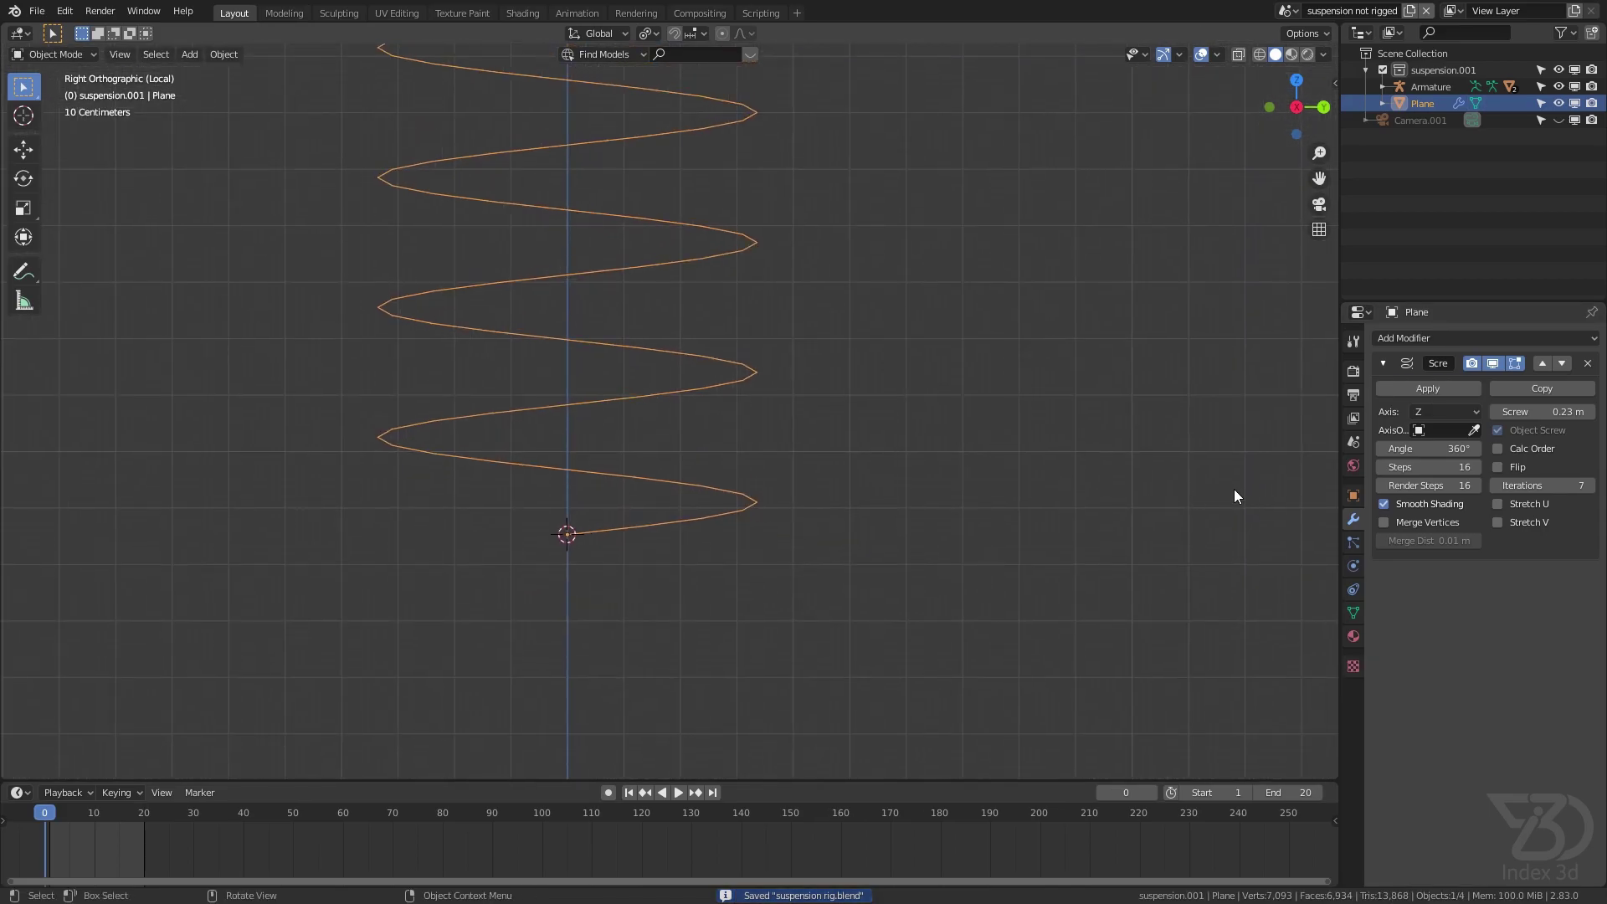
{"action": "left_click", "coordinate": [1428, 388]}
{"action": "scroll", "coordinate": [732, 536], "scroll_direction": "up", "scroll_amount": 2}
{"action": "key", "text": "Tab"}
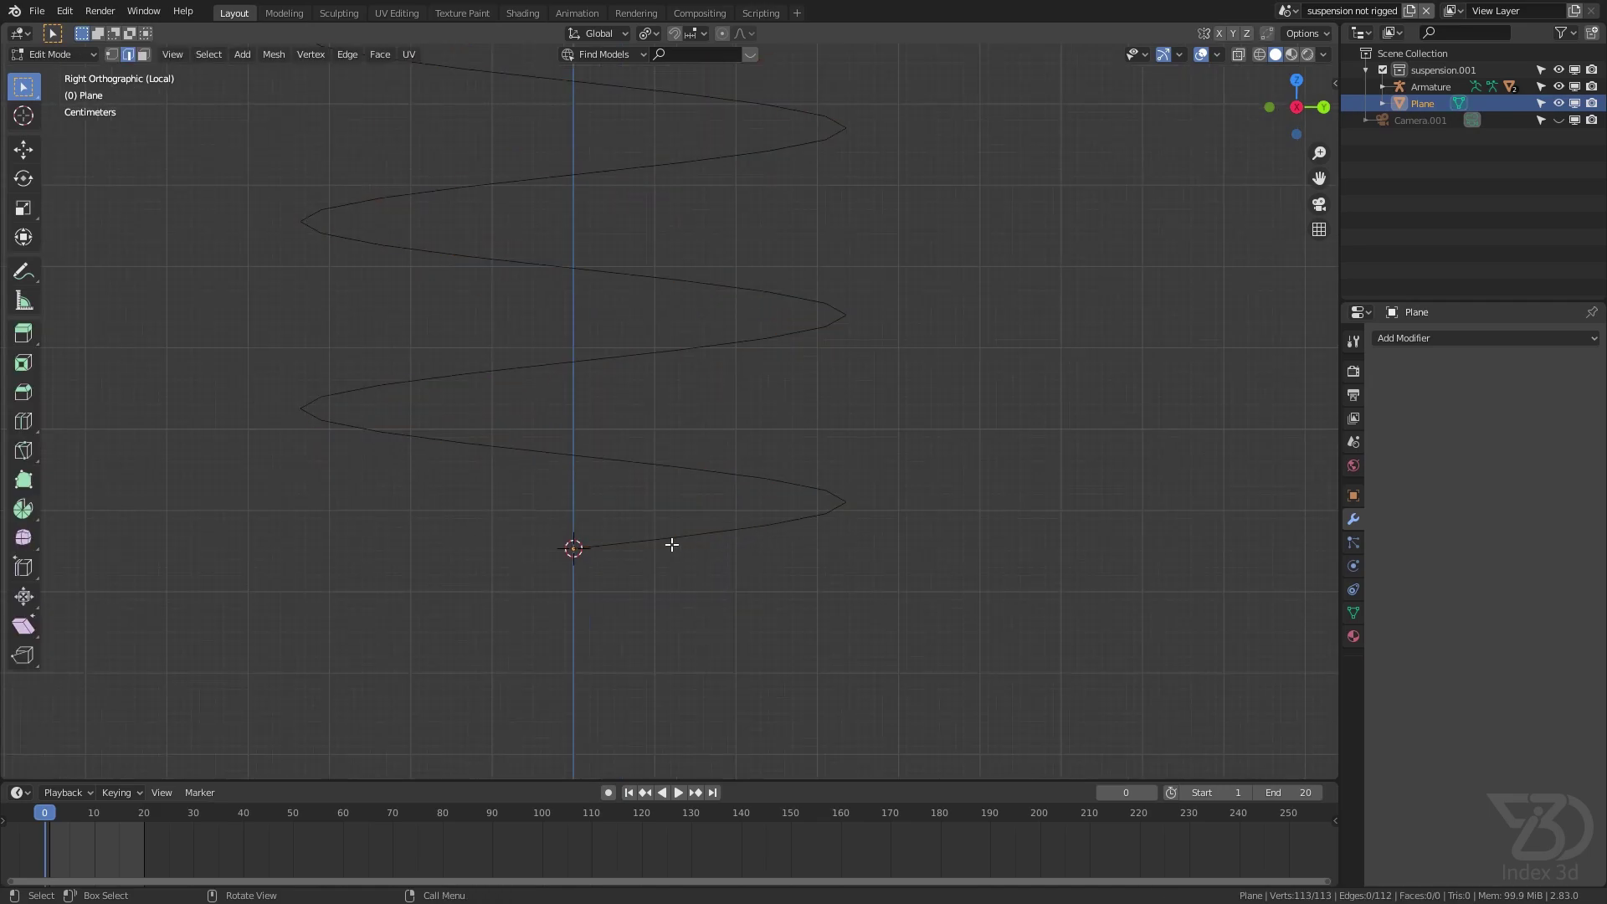
Flatten the coil's lower end by scaling its last three vertices to 0 along Z about the 3D cursor snapped to the third vertex
{"action": "key", "text": "1"}
{"action": "left_click", "coordinate": [566, 546]}
{"action": "key", "text": "shift+s"}
{"action": "left_click", "coordinate": [762, 625]}
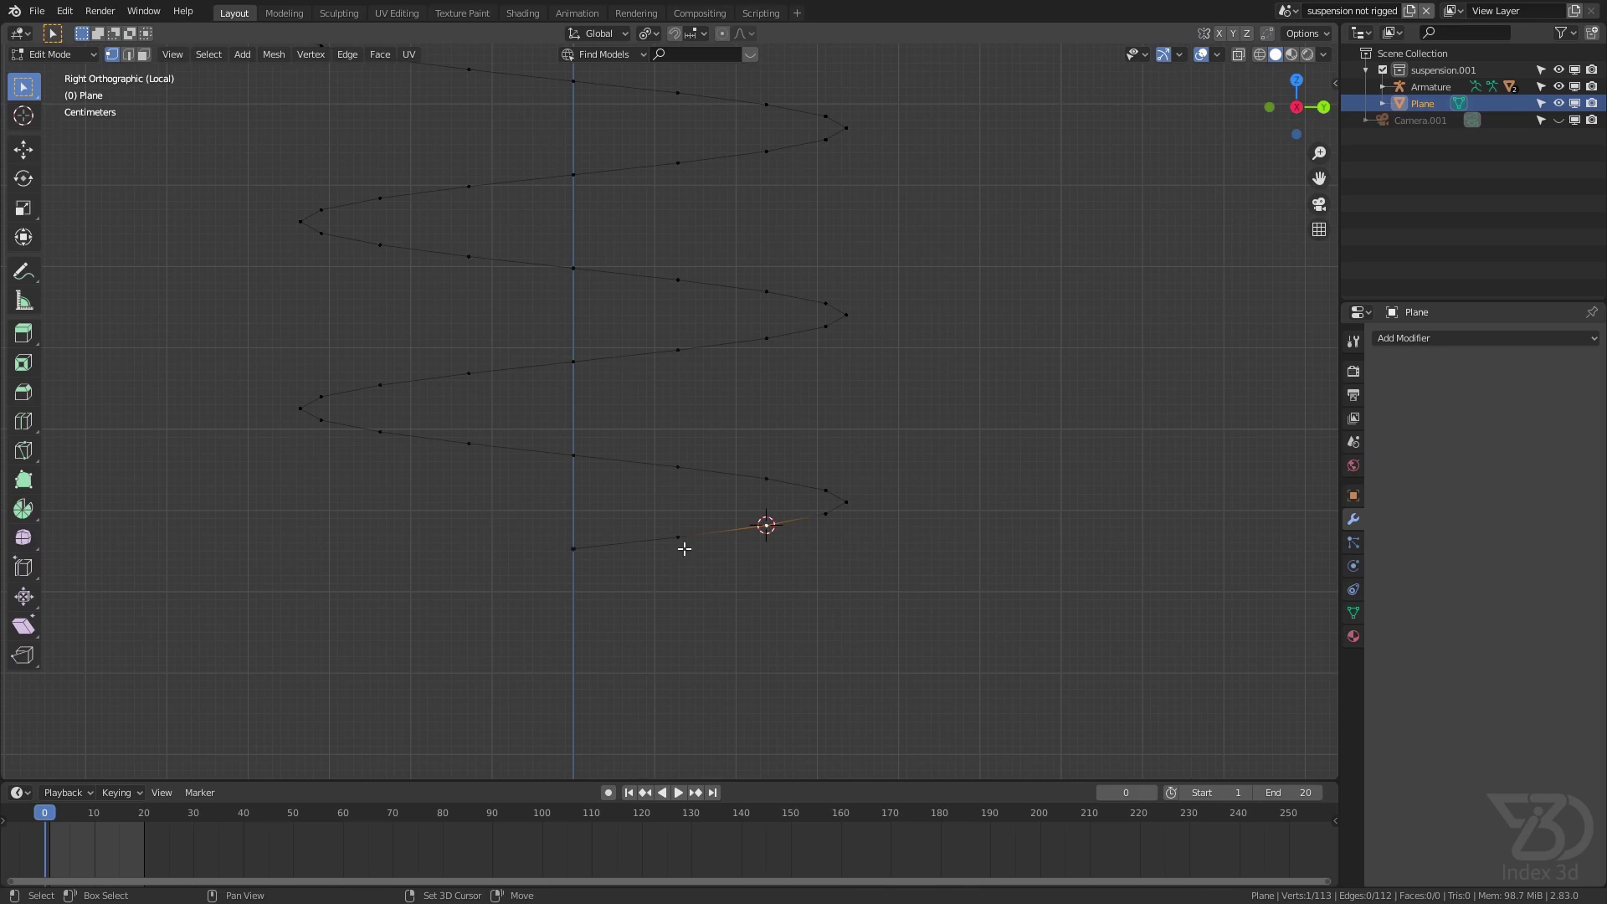
{"action": "left_click", "coordinate": [652, 33]}
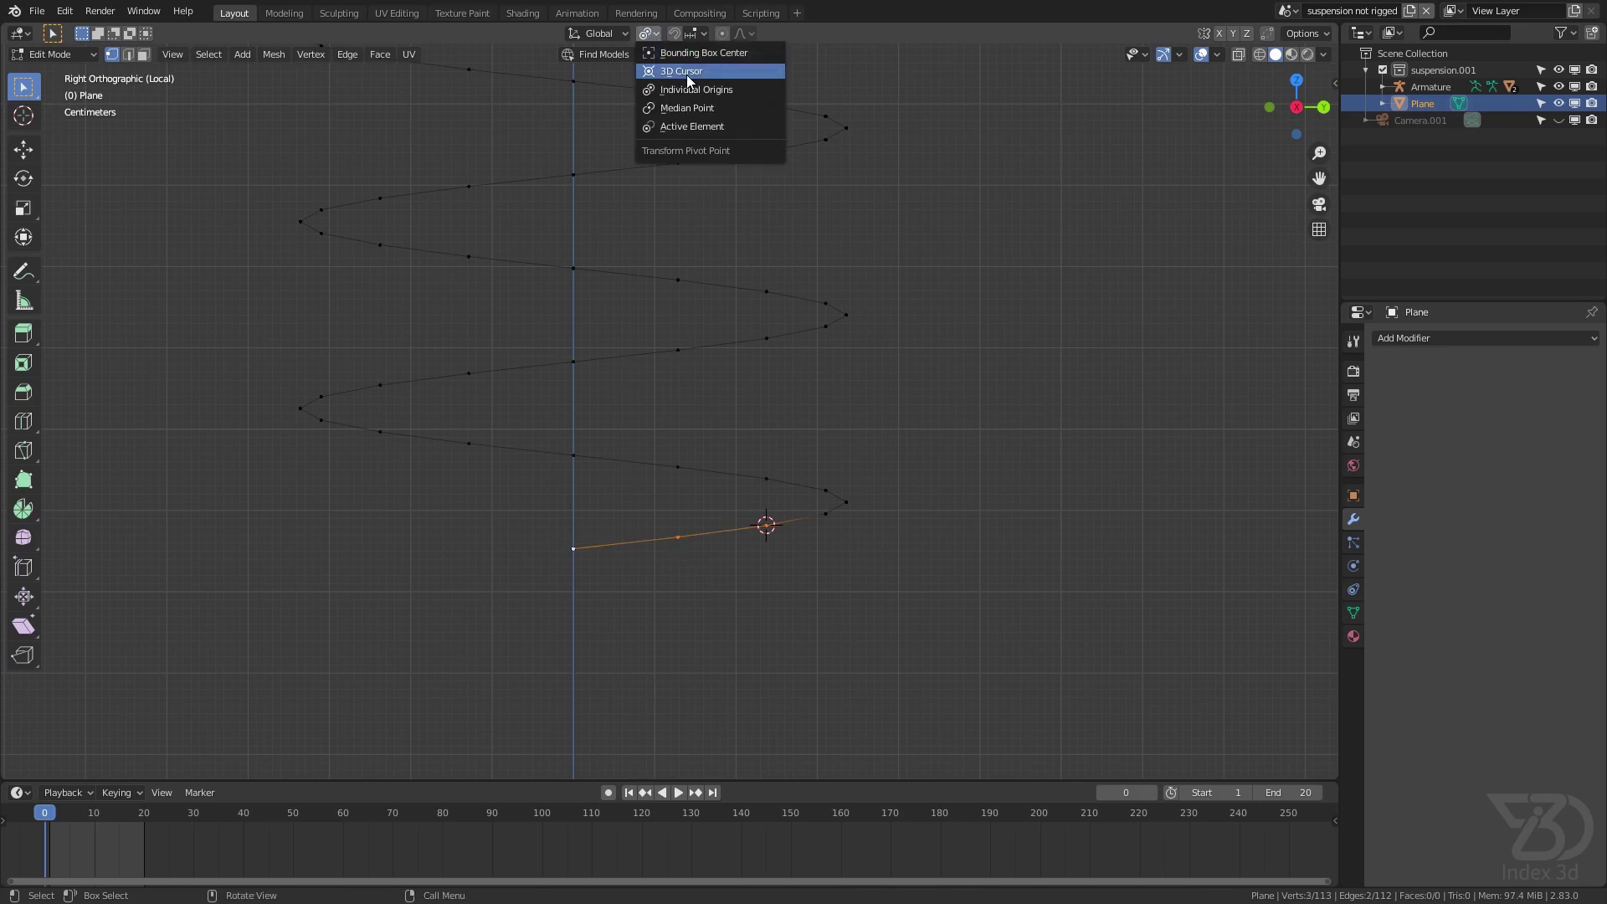
{"action": "left_click", "coordinate": [681, 72]}
{"action": "type", "text": "sz"}
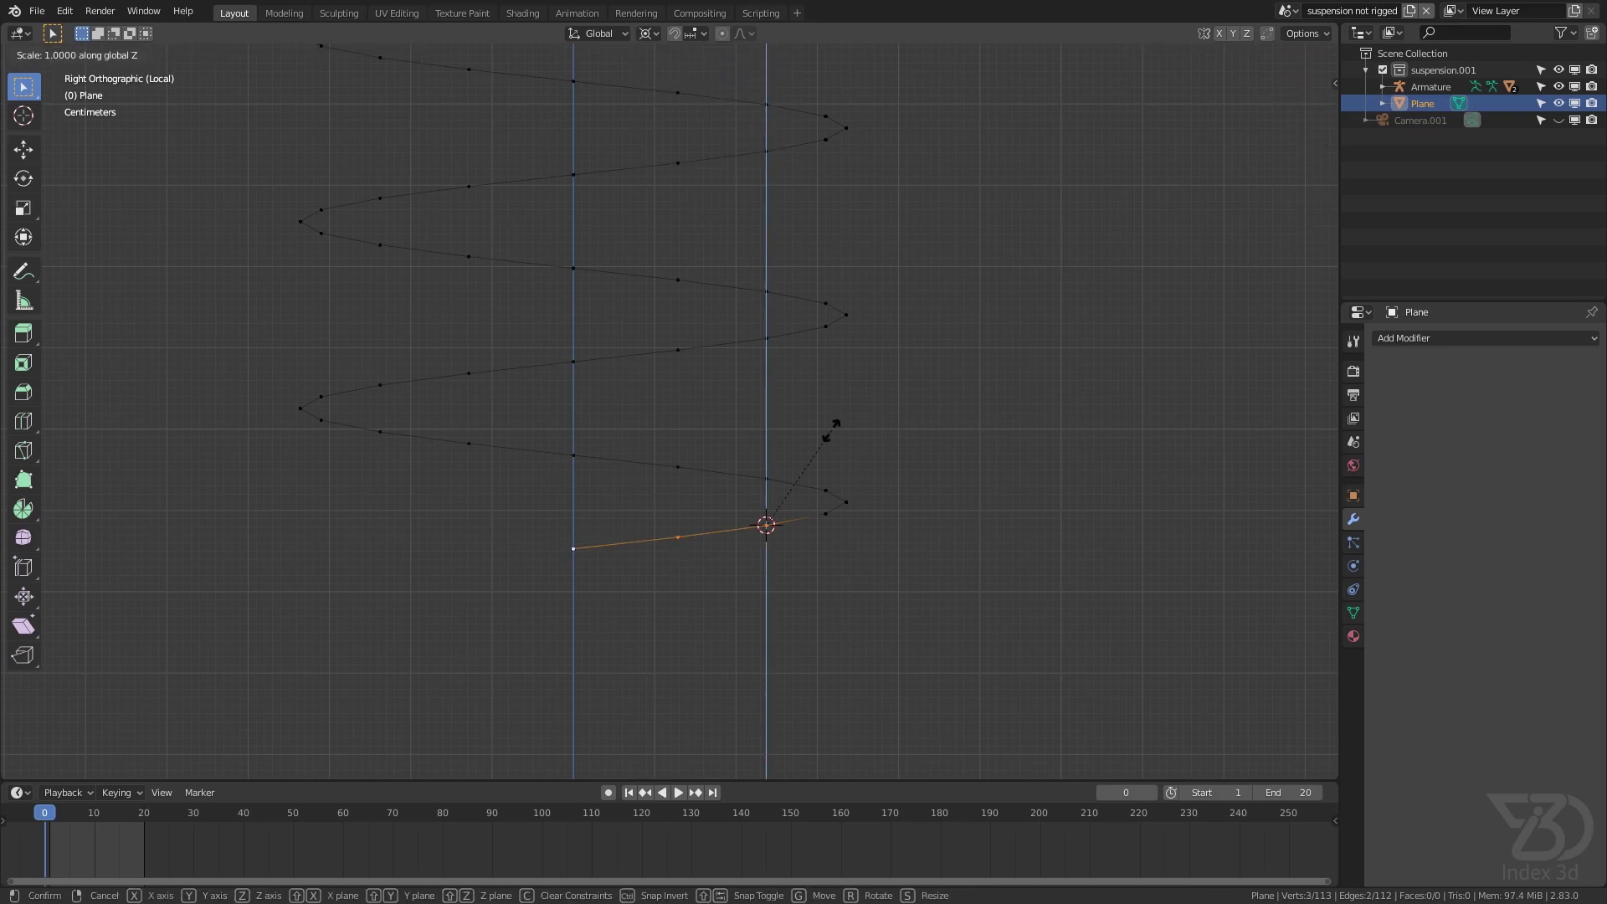
{"action": "type", "text": "0"}
{"action": "key", "text": "Return"}
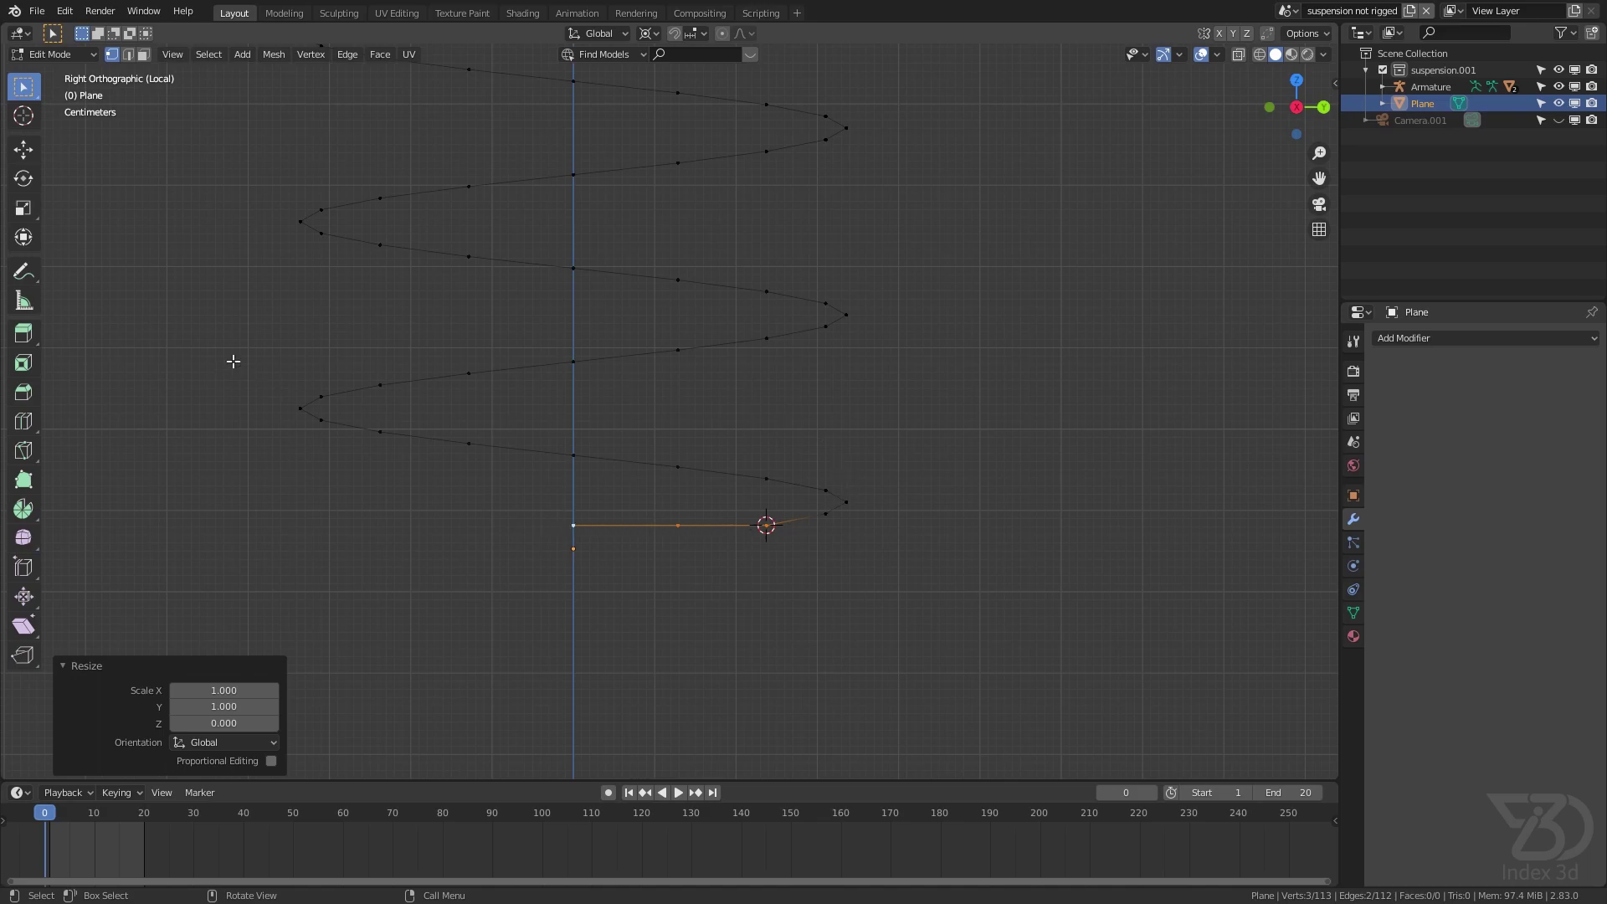
Save the file, and flatten the coil's upper end by scaling its last three vertices to 0 along Z about the 3D cursor at the third vertex
{"action": "scroll", "coordinate": [685, 259], "scroll_direction": "down", "scroll_amount": 3}
{"action": "middle_click_drag", "start_coordinate": [686, 259], "coordinate": [641, 610], "text": "shift"}
{"action": "middle_click_drag", "start_coordinate": [586, 210], "coordinate": [611, 601], "text": "shift"}
{"action": "scroll", "coordinate": [574, 399], "scroll_direction": "up", "scroll_amount": 1}
{"action": "scroll", "coordinate": [574, 398], "scroll_direction": "up", "scroll_amount": 2}
{"action": "key", "text": "ctrl+s"}
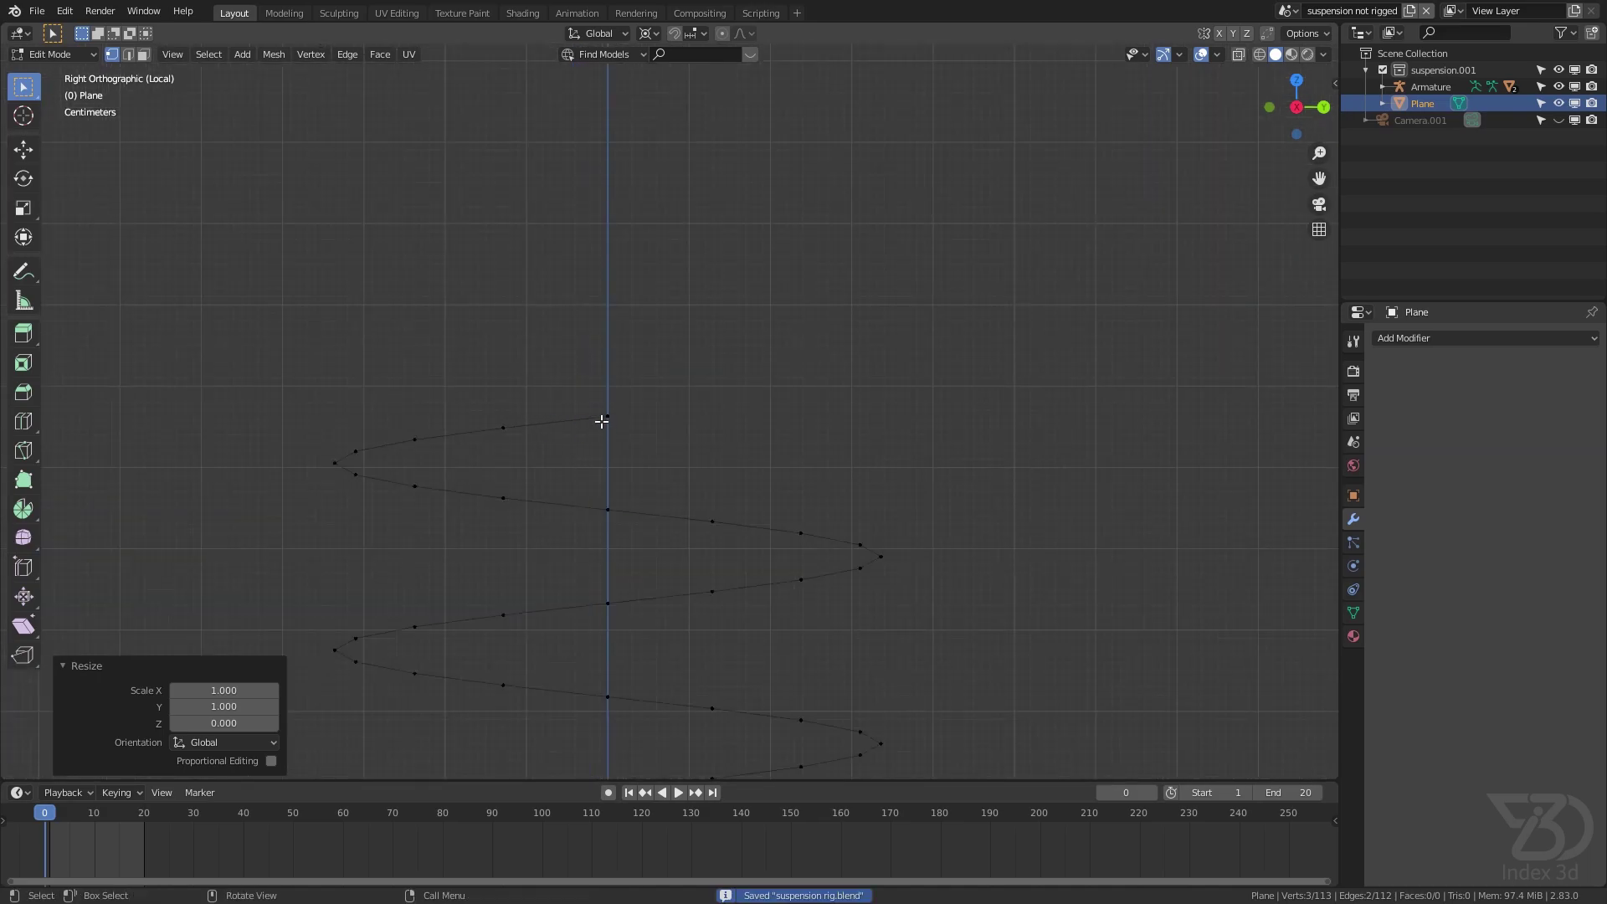
{"action": "left_click", "coordinate": [444, 442]}
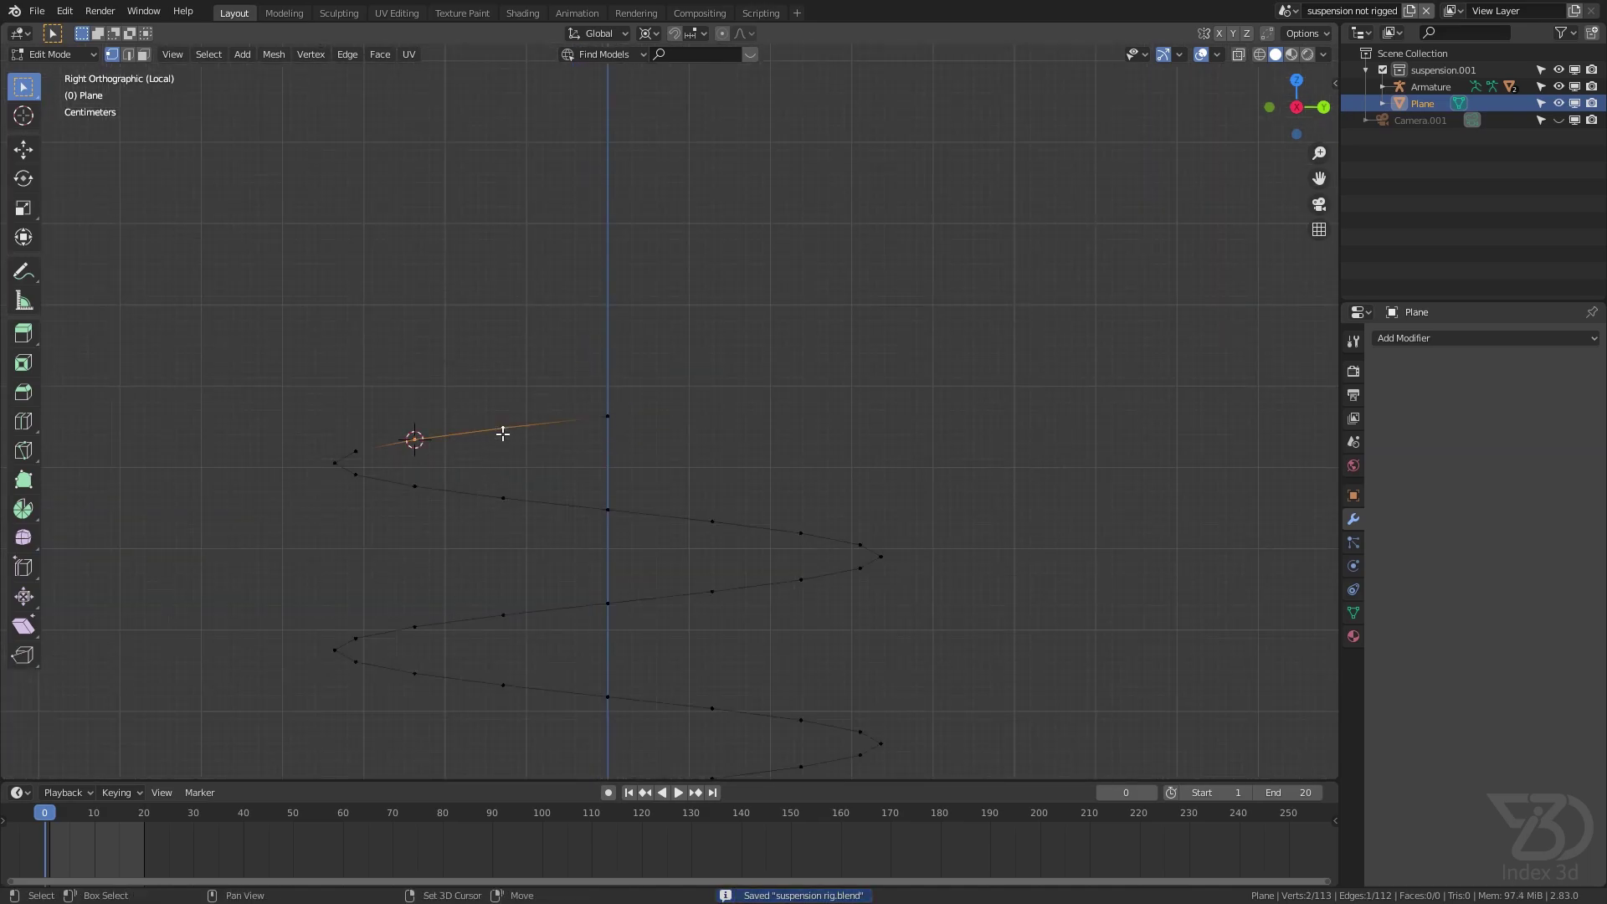
{"action": "type", "text": "s"}
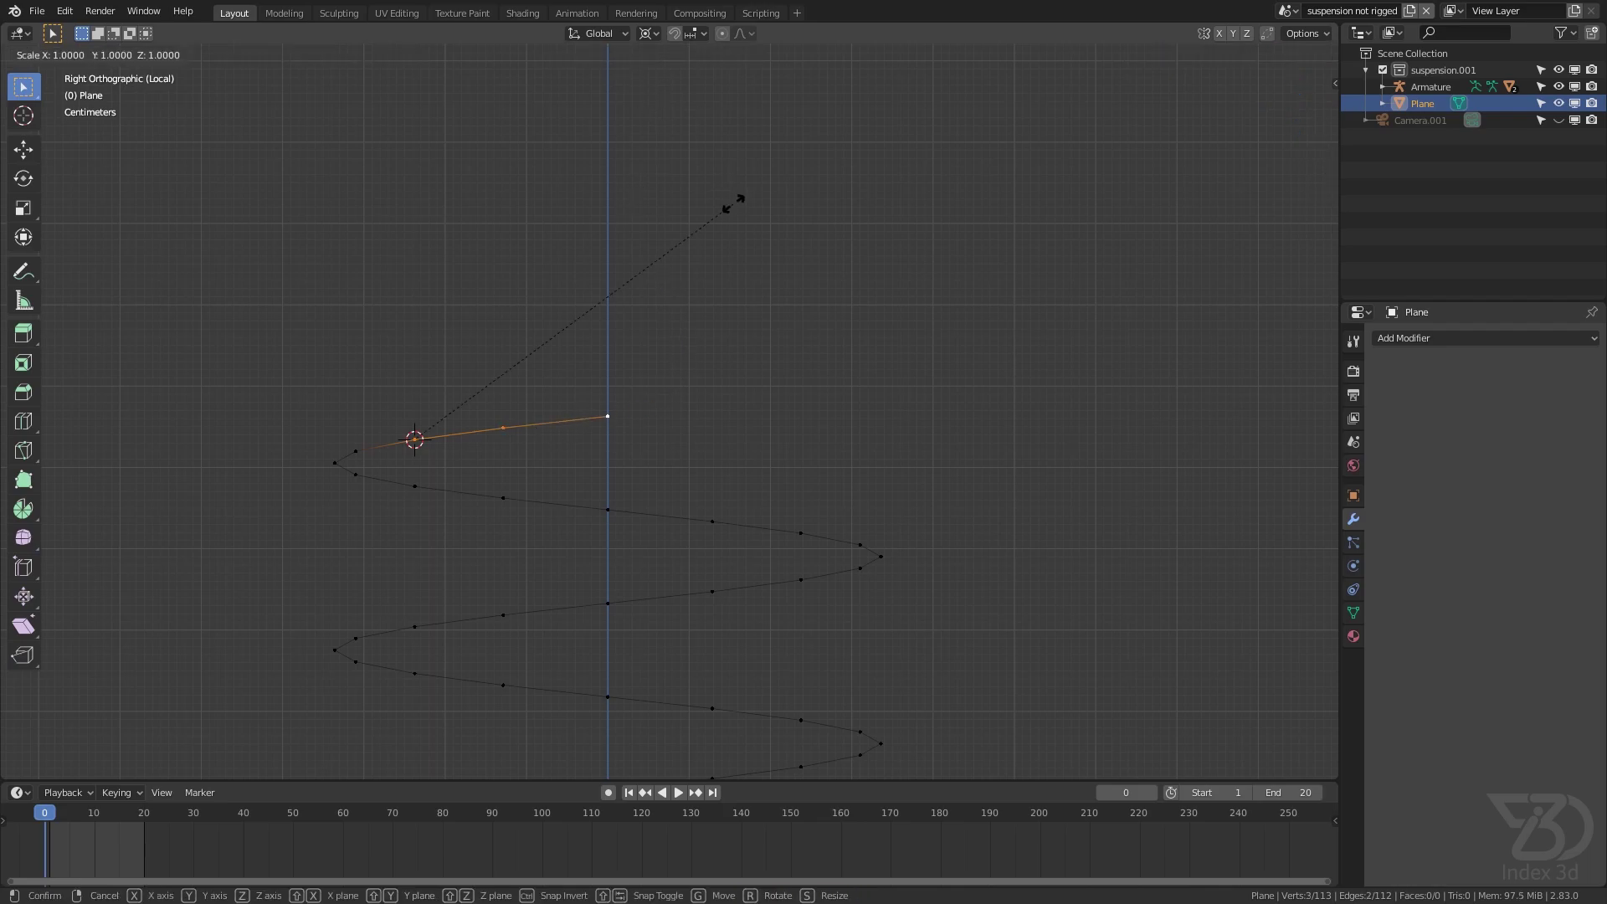
{"action": "type", "text": "z0"}
{"action": "key", "text": "Return"}
{"action": "middle_click_drag", "start_coordinate": [549, 427], "coordinate": [536, 421], "text": "shift"}
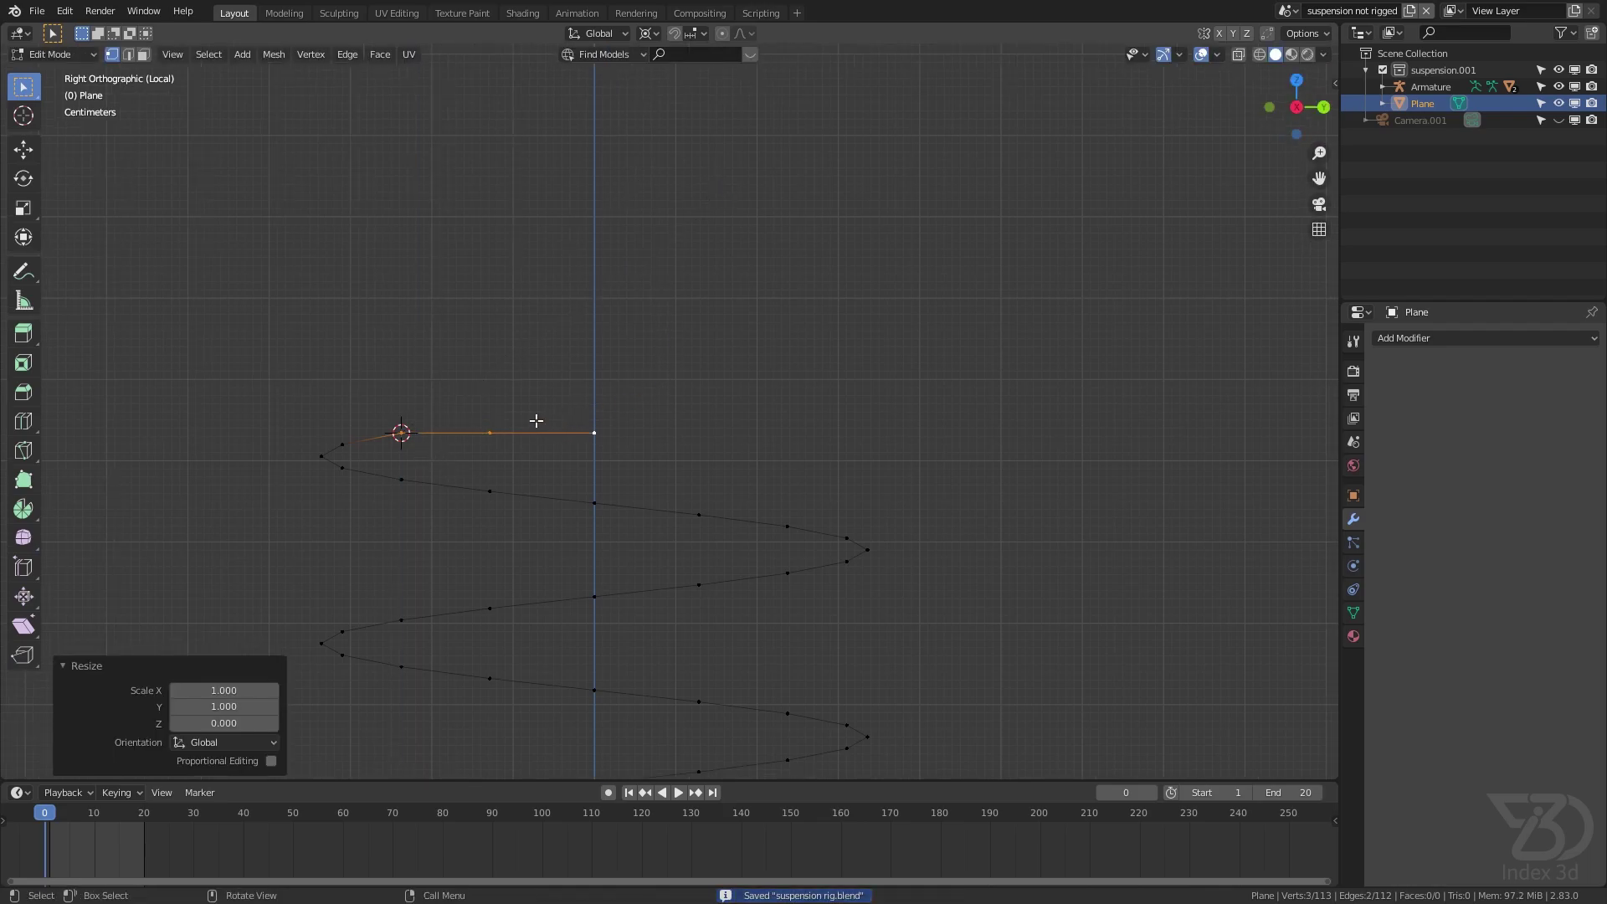
Return to Object Mode and convert the coil mesh to a curve
{"action": "scroll", "coordinate": [706, 460], "scroll_direction": "down", "scroll_amount": 4}
{"action": "key", "text": "Tab"}
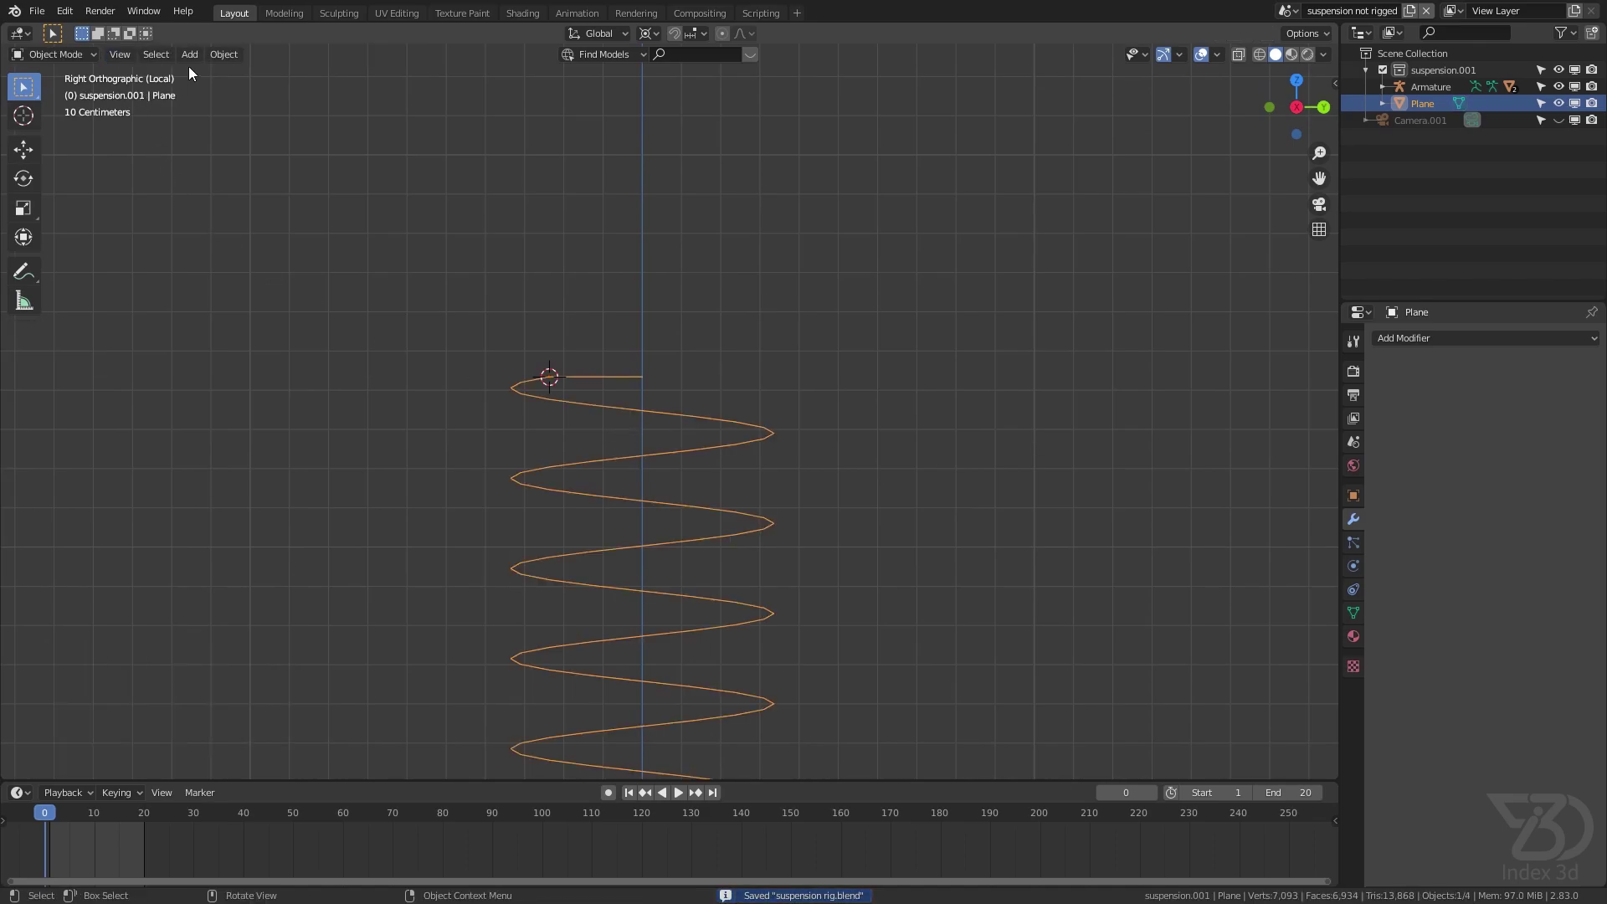
{"action": "left_click", "coordinate": [224, 54]}
{"action": "mouse_move", "coordinate": [308, 496]}
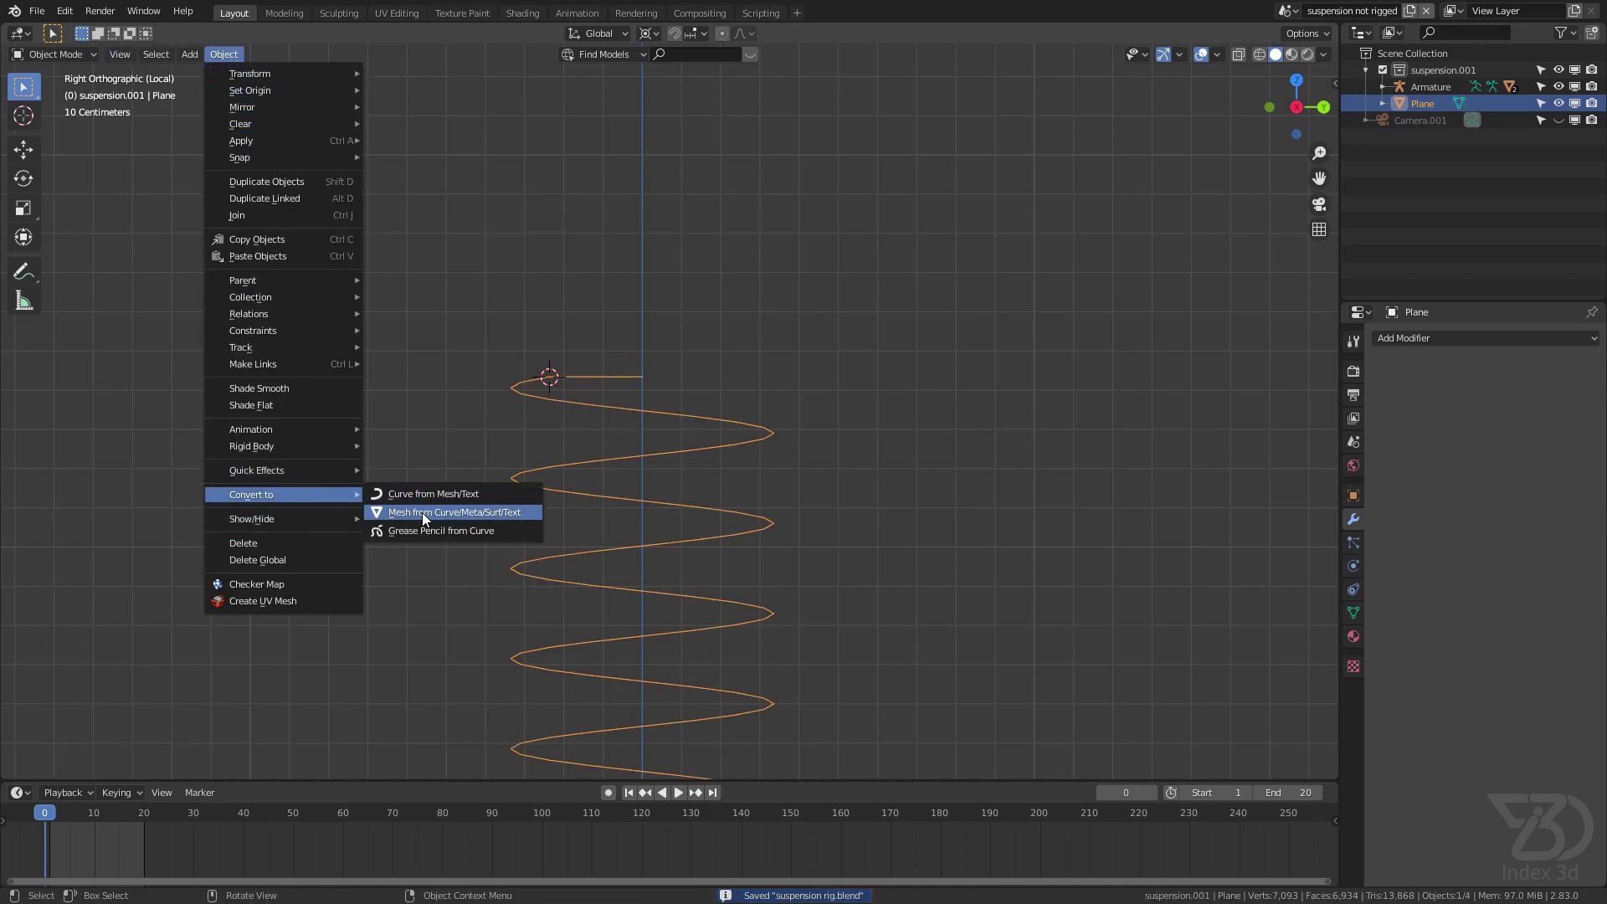
{"action": "left_click", "coordinate": [404, 495]}
{"action": "scroll", "coordinate": [704, 527], "scroll_direction": "down", "scroll_amount": 3}
{"action": "middle_click_drag", "start_coordinate": [705, 527], "coordinate": [668, 427], "text": "shift"}
Thicken the coil curve into a round spring with a bevel depth of 0.07 m
{"action": "left_click", "coordinate": [1354, 589]}
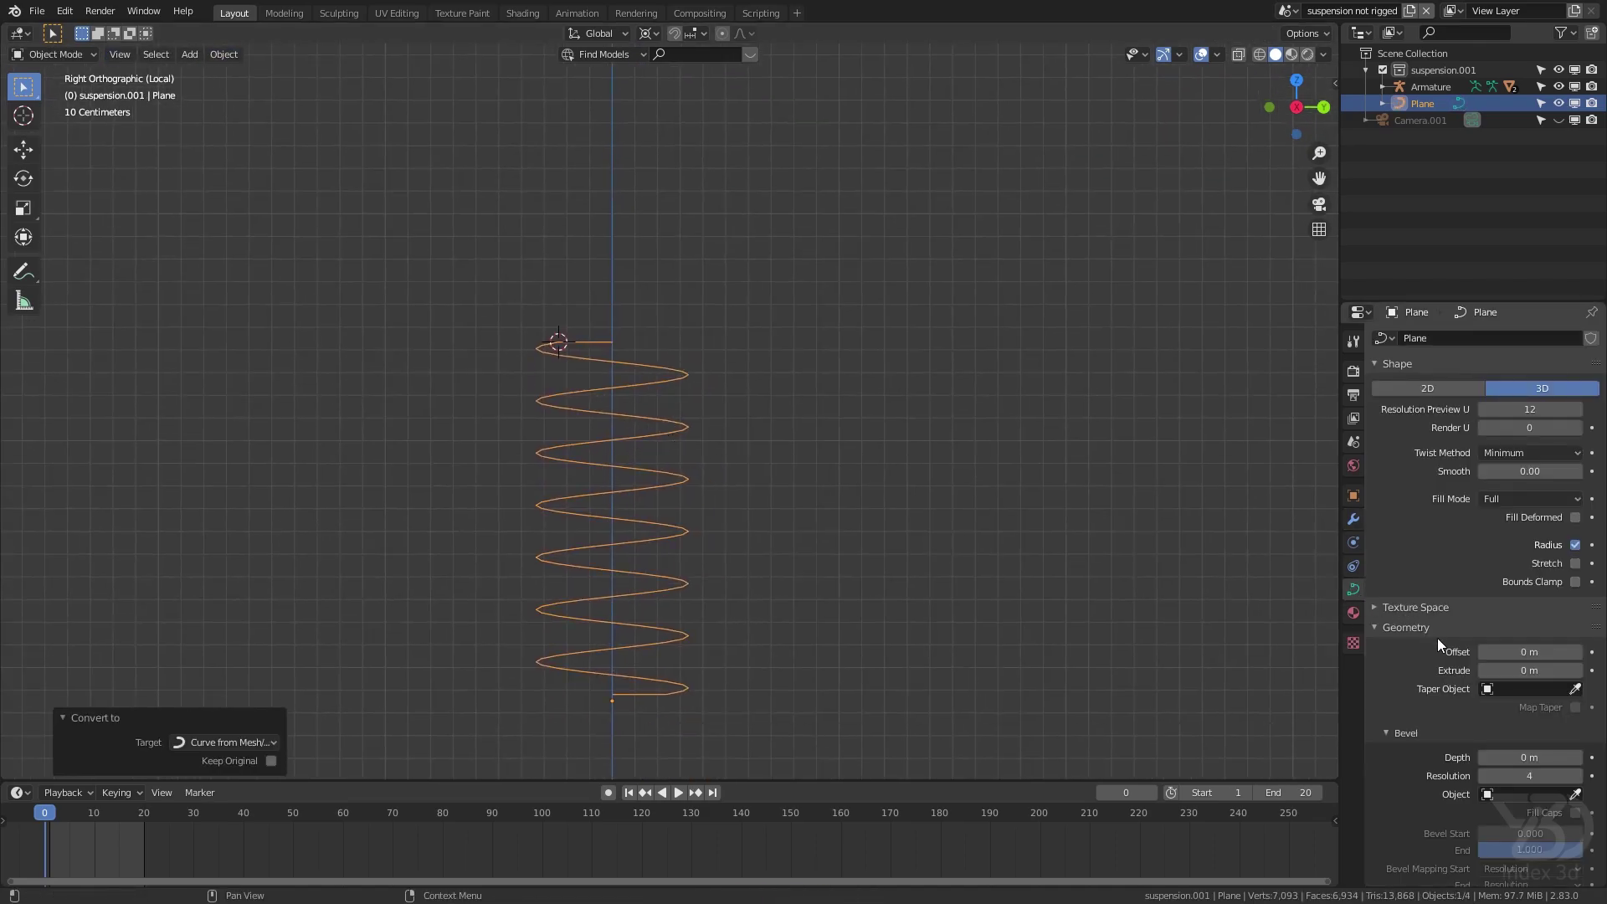
{"action": "left_click_drag", "start_coordinate": [1520, 759], "coordinate": [1535, 760]}
{"action": "right_click", "coordinate": [669, 382]}
{"action": "left_click", "coordinate": [668, 382]}
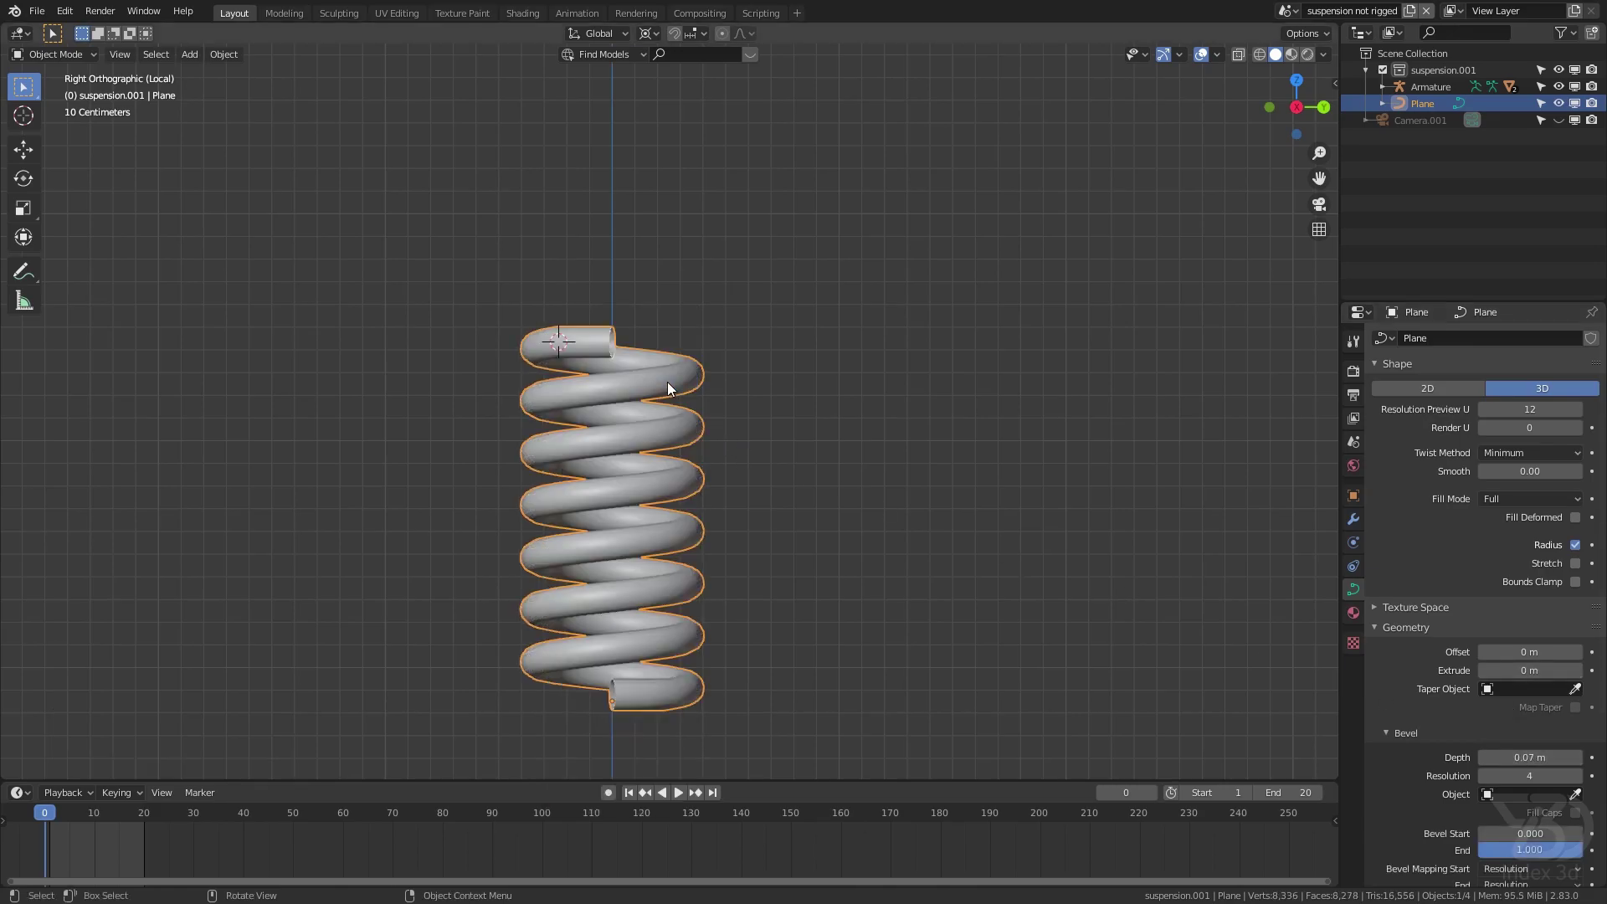
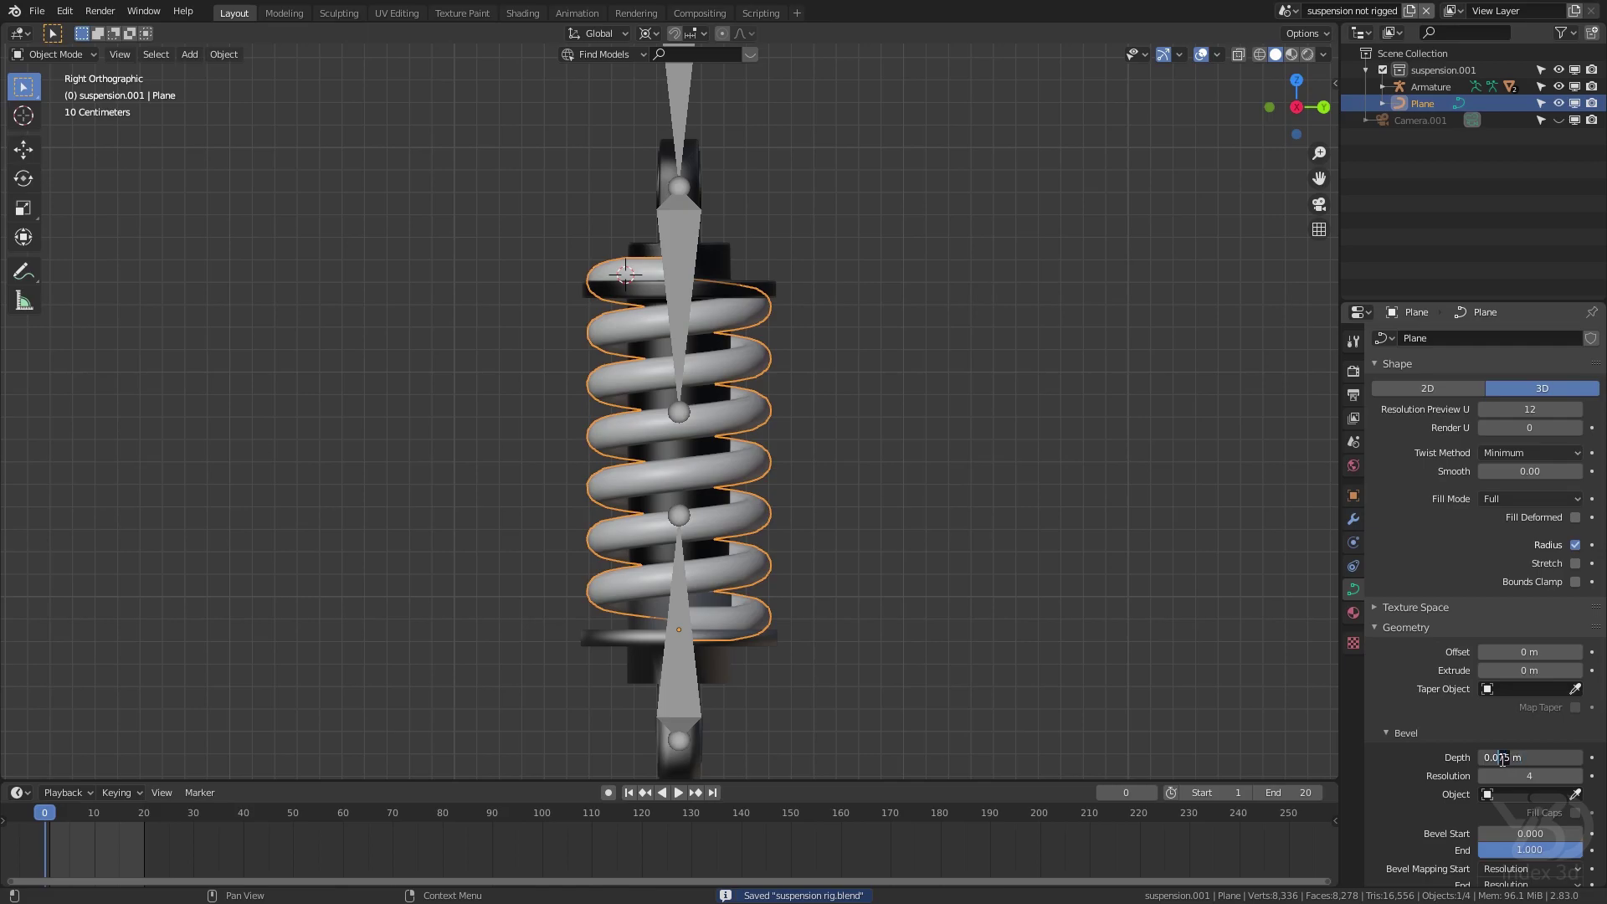
Move the spring up about 0.0406 m along Z so its lower end rests on the lower flange, and save the file
{"action": "scroll", "coordinate": [745, 577], "scroll_direction": "up", "scroll_amount": 10}
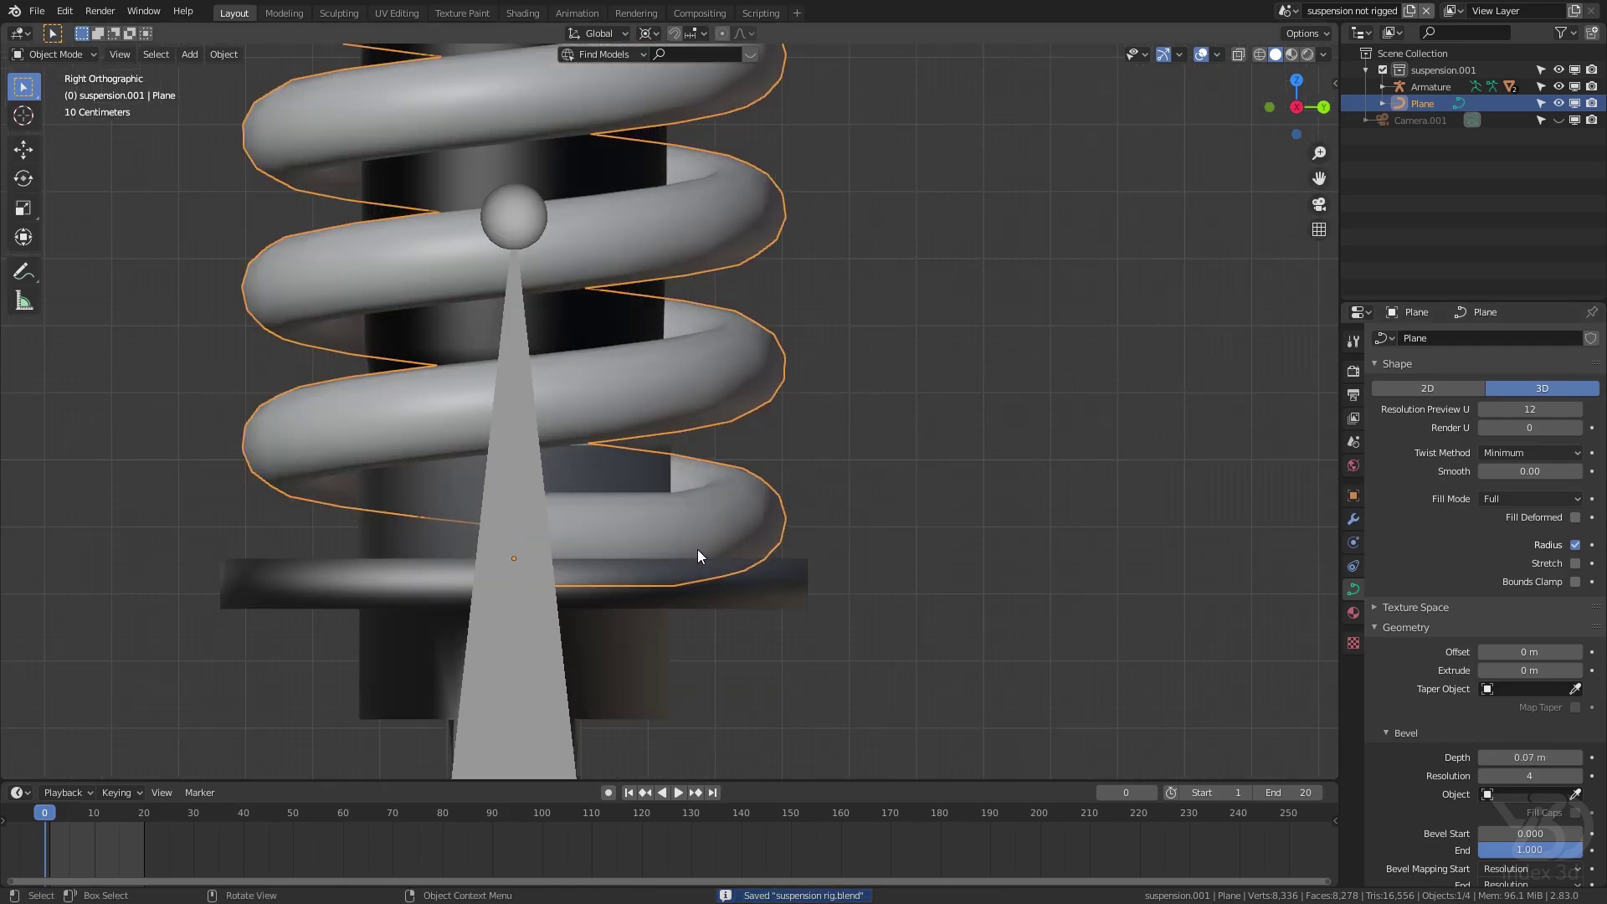
{"action": "key", "text": "g"}
{"action": "key", "text": "z"}
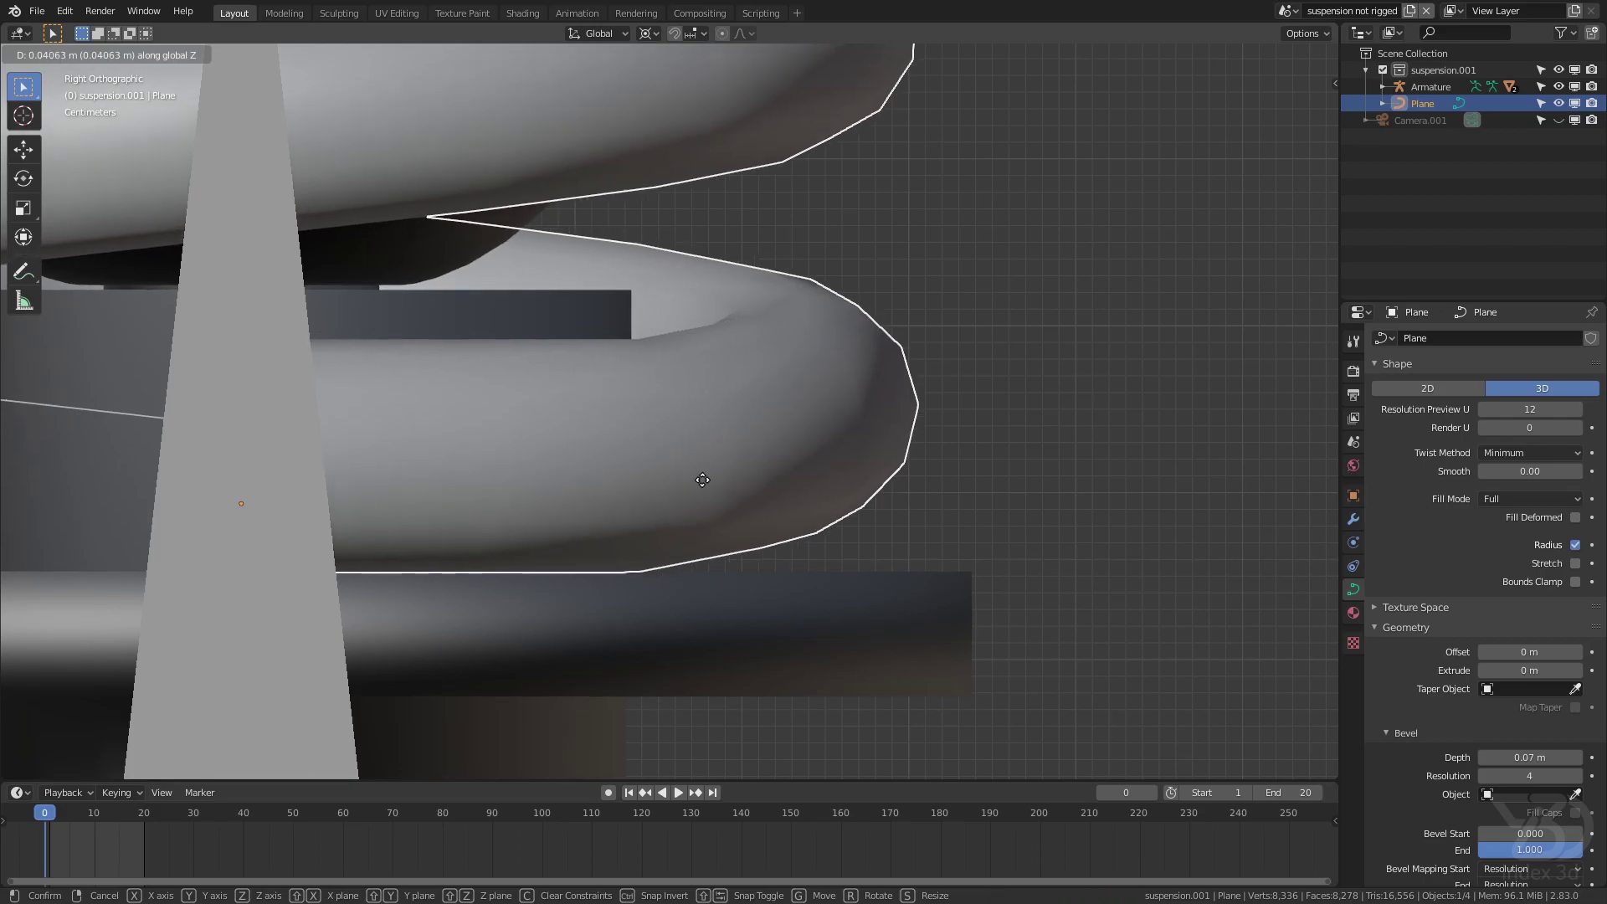
{"action": "left_click", "coordinate": [680, 475]}
{"action": "key", "text": "g"}
{"action": "right_click", "coordinate": [645, 476]}
{"action": "scroll", "coordinate": [646, 475], "scroll_direction": "down", "scroll_amount": 6}
{"action": "key", "text": "ctrl+s"}
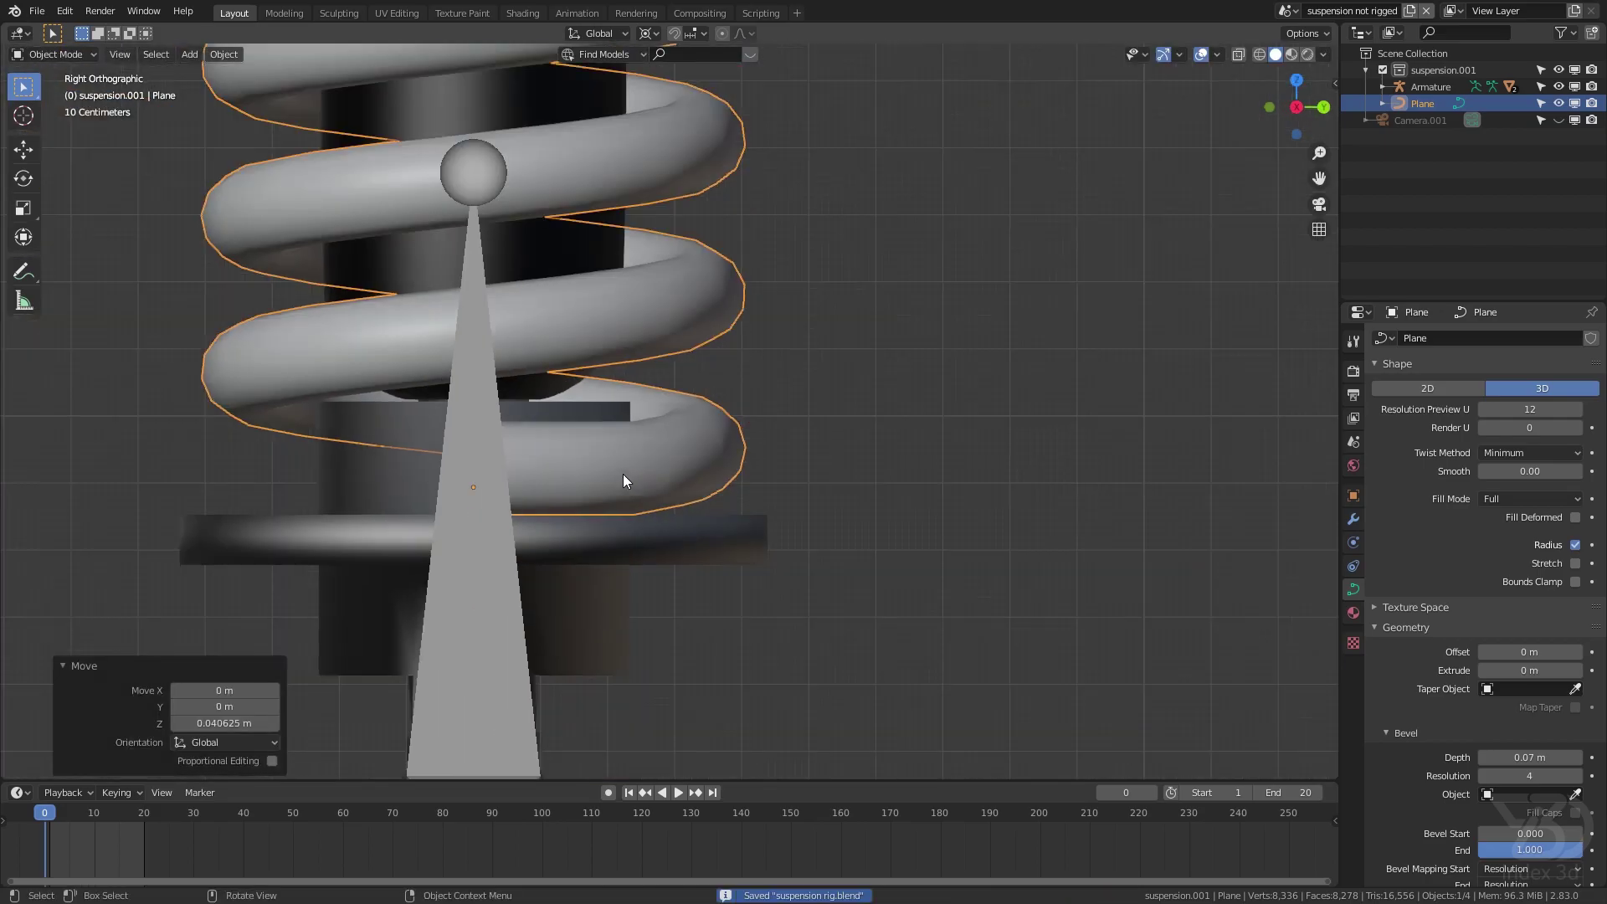
Enter Edit Mode on the spring curve and snap the 3D cursor to its lowest end point
{"action": "key", "text": "Tab"}
{"action": "scroll", "coordinate": [513, 551], "scroll_direction": "up", "scroll_amount": 2}
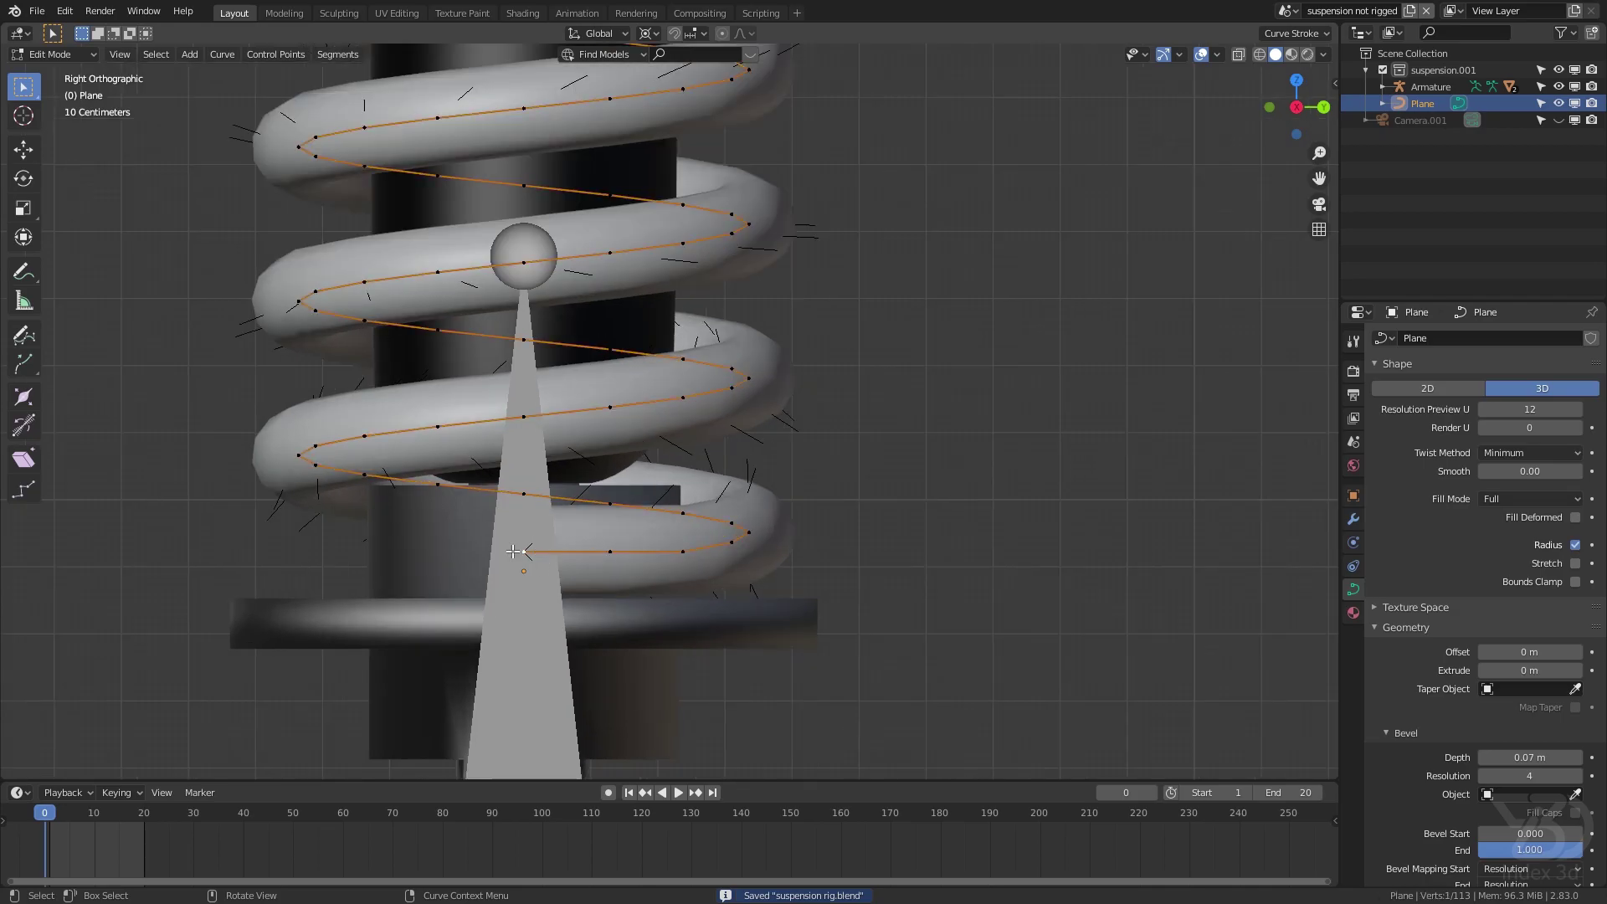
{"action": "scroll", "coordinate": [525, 712], "scroll_direction": "down", "scroll_amount": 5}
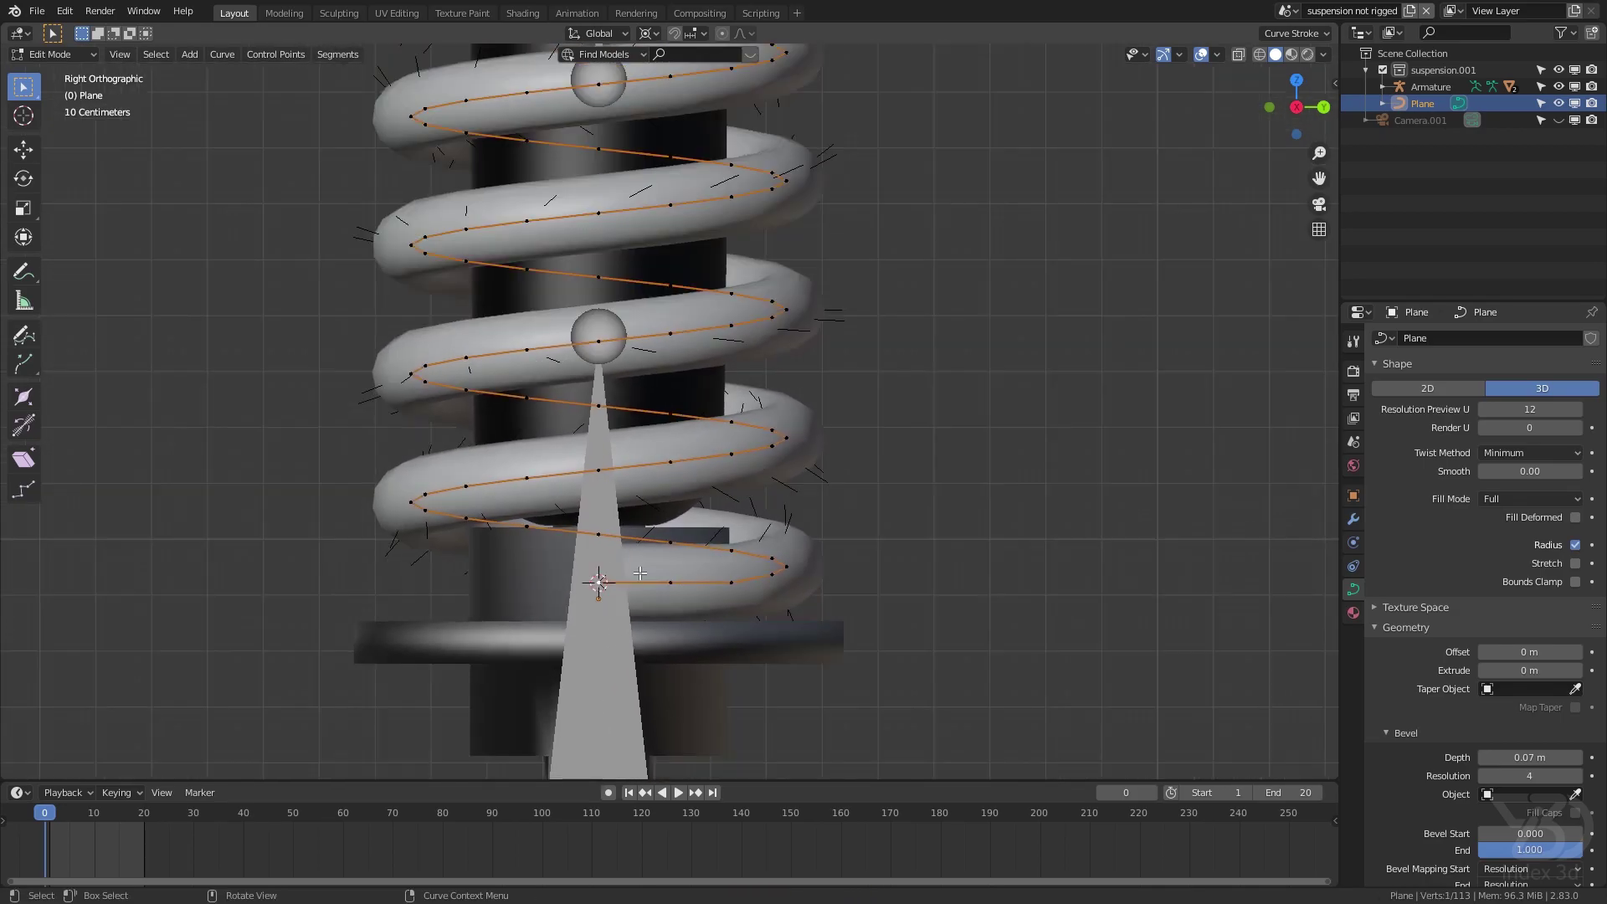
Scale all the spring's control points to about 0.859 along Z from the 3D cursor so its top meets the upper flange, and save
{"action": "key", "text": "a"}
{"action": "scroll", "coordinate": [664, 590], "scroll_direction": "up", "scroll_amount": 6}
{"action": "key", "text": "ctrl+s"}
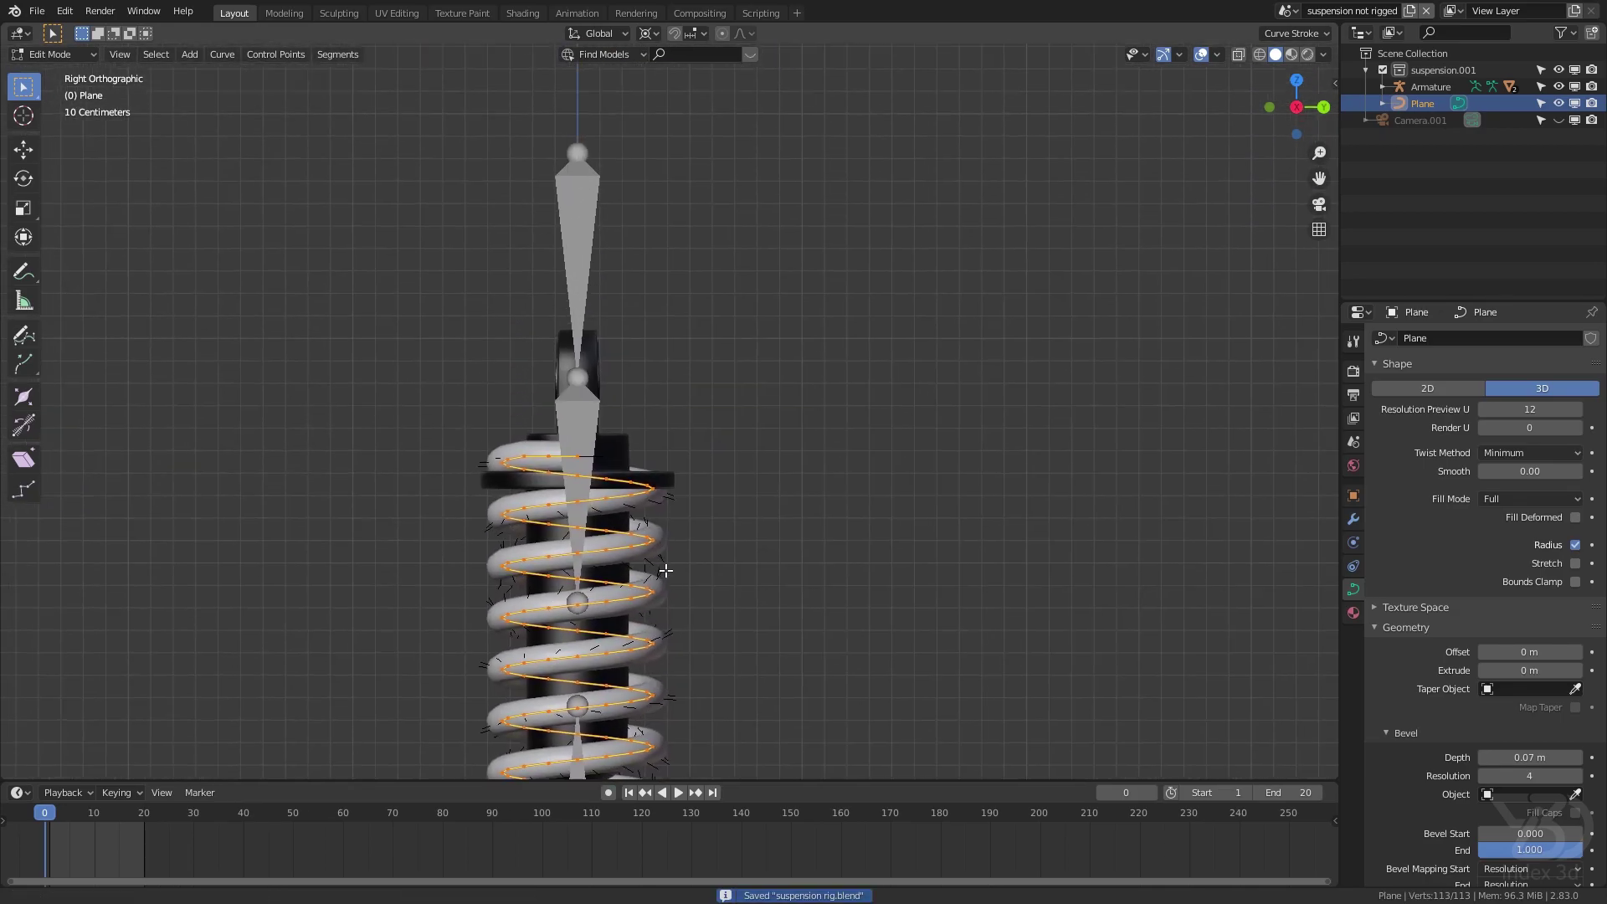
{"action": "scroll", "coordinate": [763, 571], "scroll_direction": "up", "scroll_amount": 2}
{"action": "key", "text": "s"}
{"action": "key", "text": "z"}
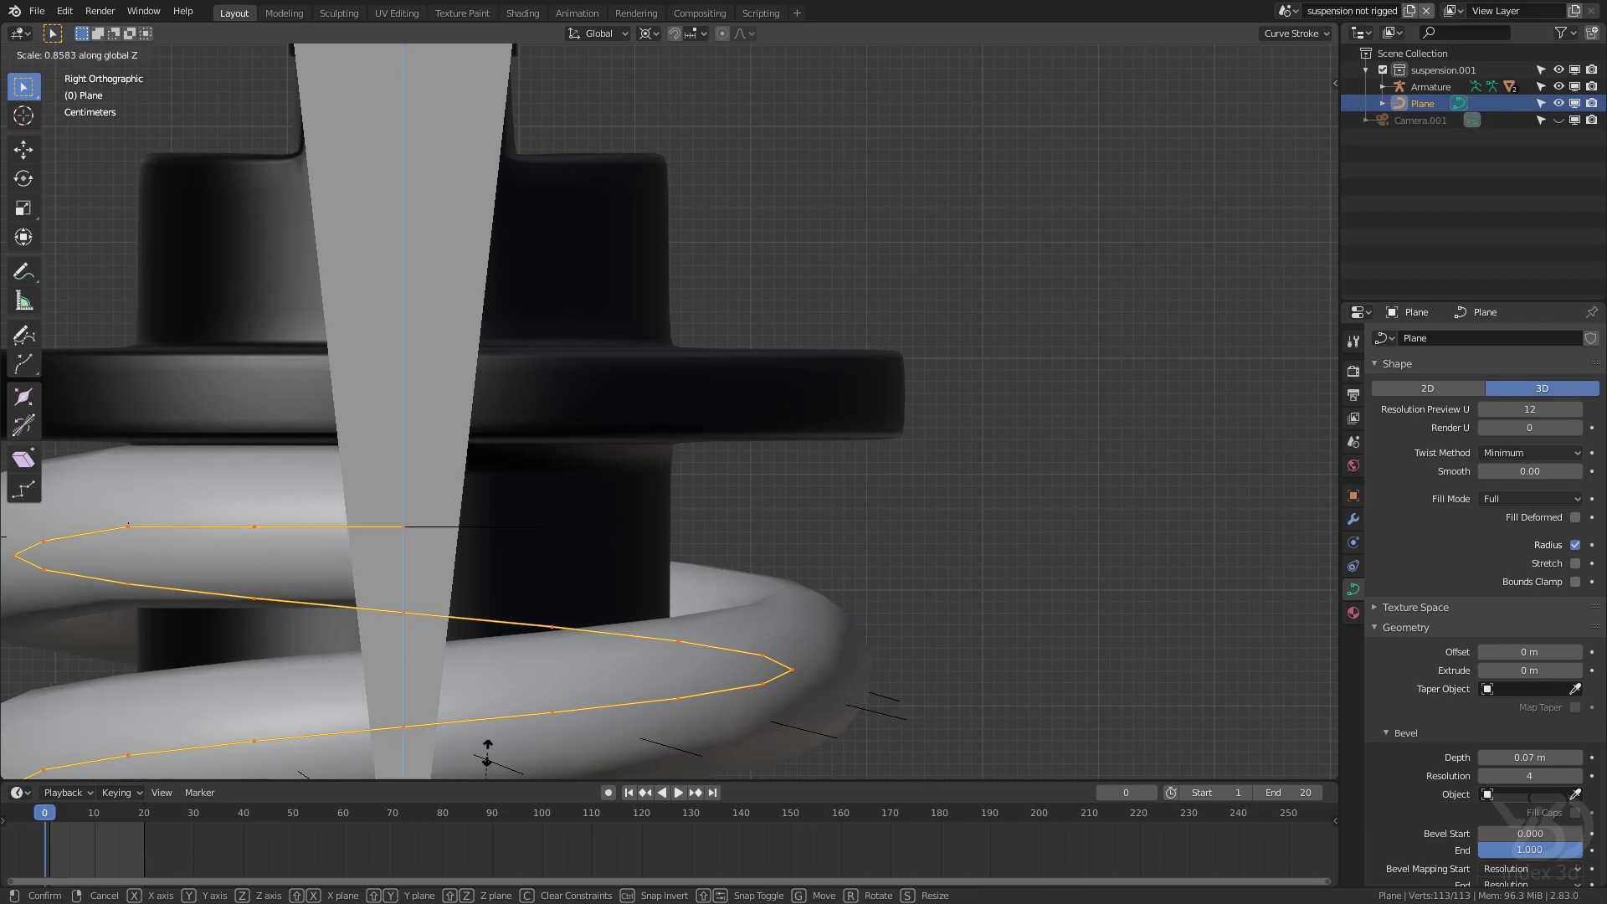
{"action": "left_click", "coordinate": [487, 754]}
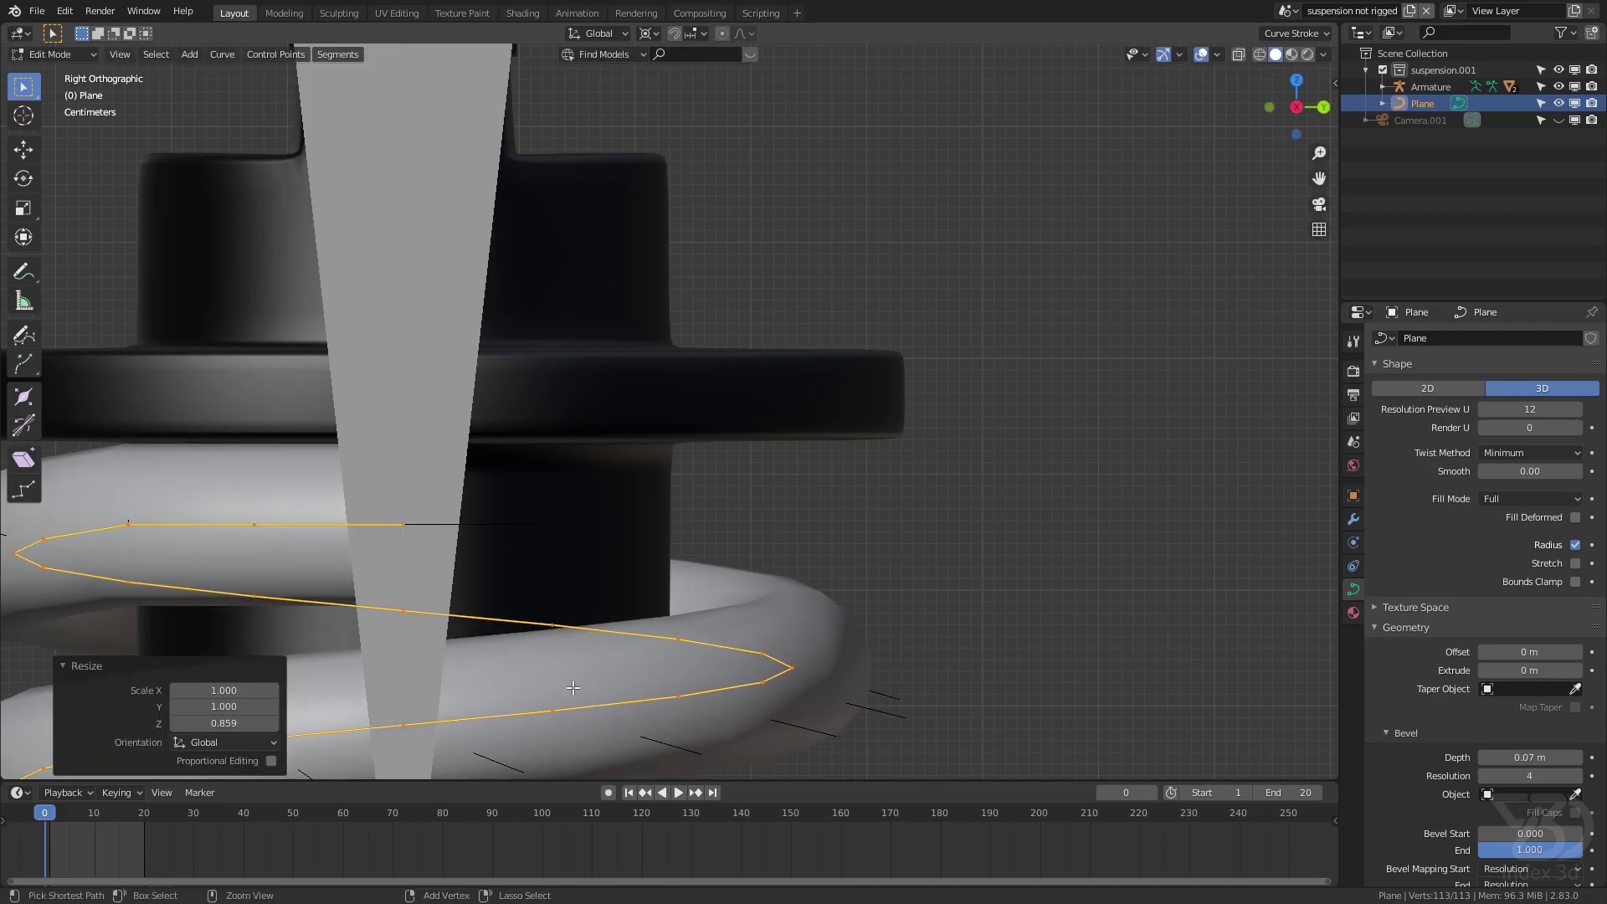
{"action": "key", "text": "ctrl+s"}
{"action": "scroll", "coordinate": [657, 645], "scroll_direction": "down", "scroll_amount": 5}
{"action": "scroll", "coordinate": [657, 645], "scroll_direction": "down", "scroll_amount": 1}
{"action": "key", "text": "ctrl+s"}
{"action": "middle_click_drag", "start_coordinate": [699, 726], "coordinate": [688, 510], "text": "shift"}
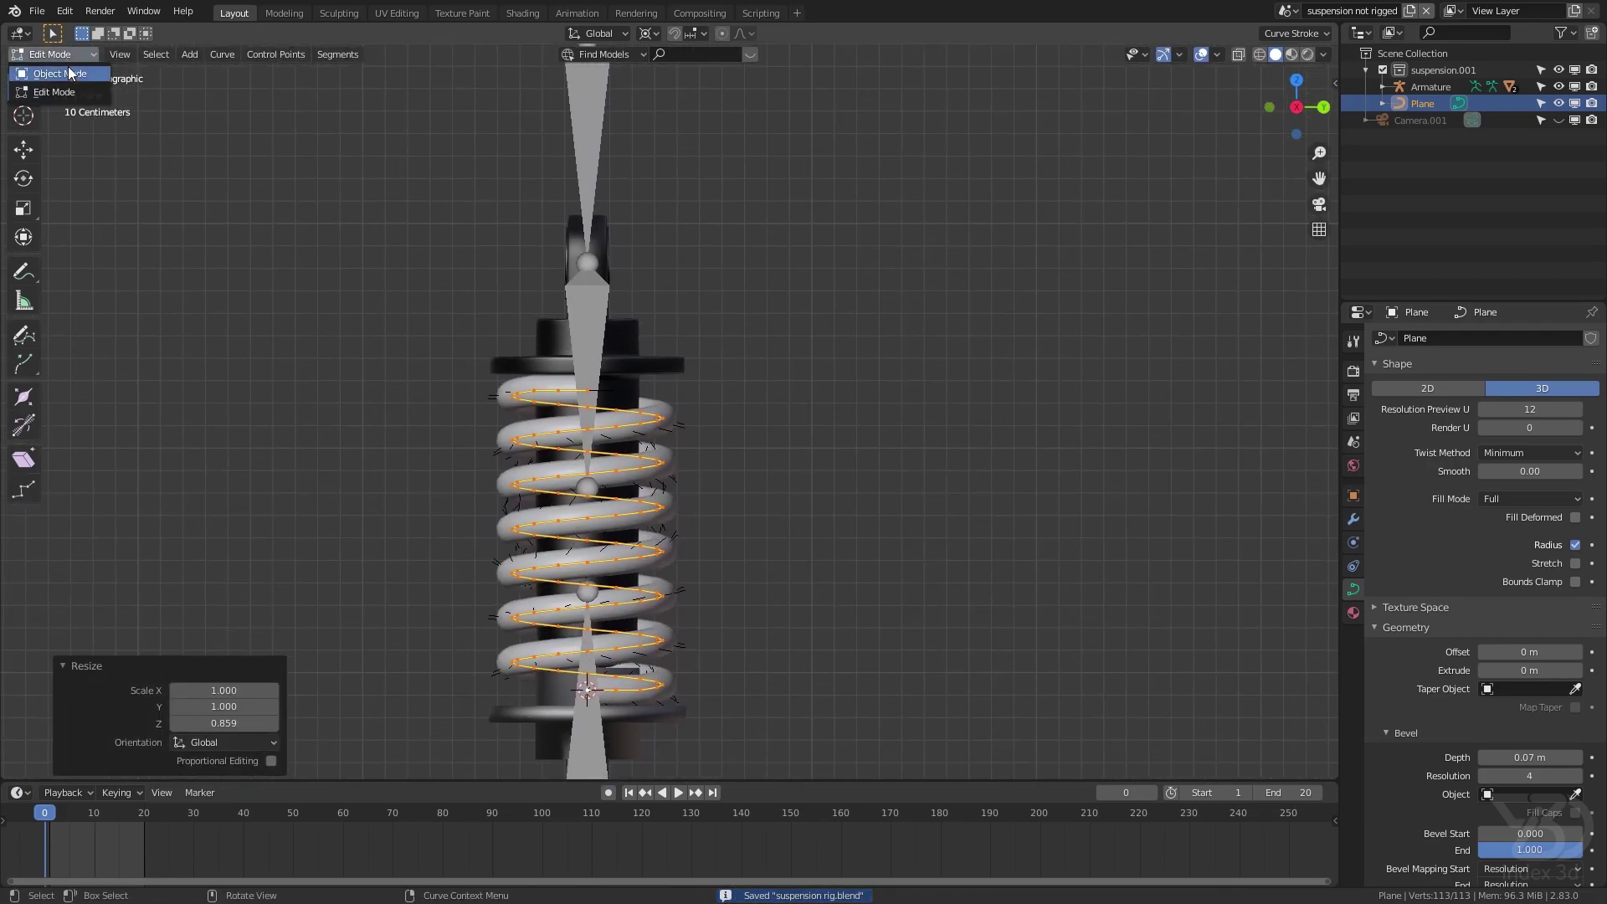
Return to Object Mode and select the coil spring
{"action": "left_click", "coordinate": [68, 73]}
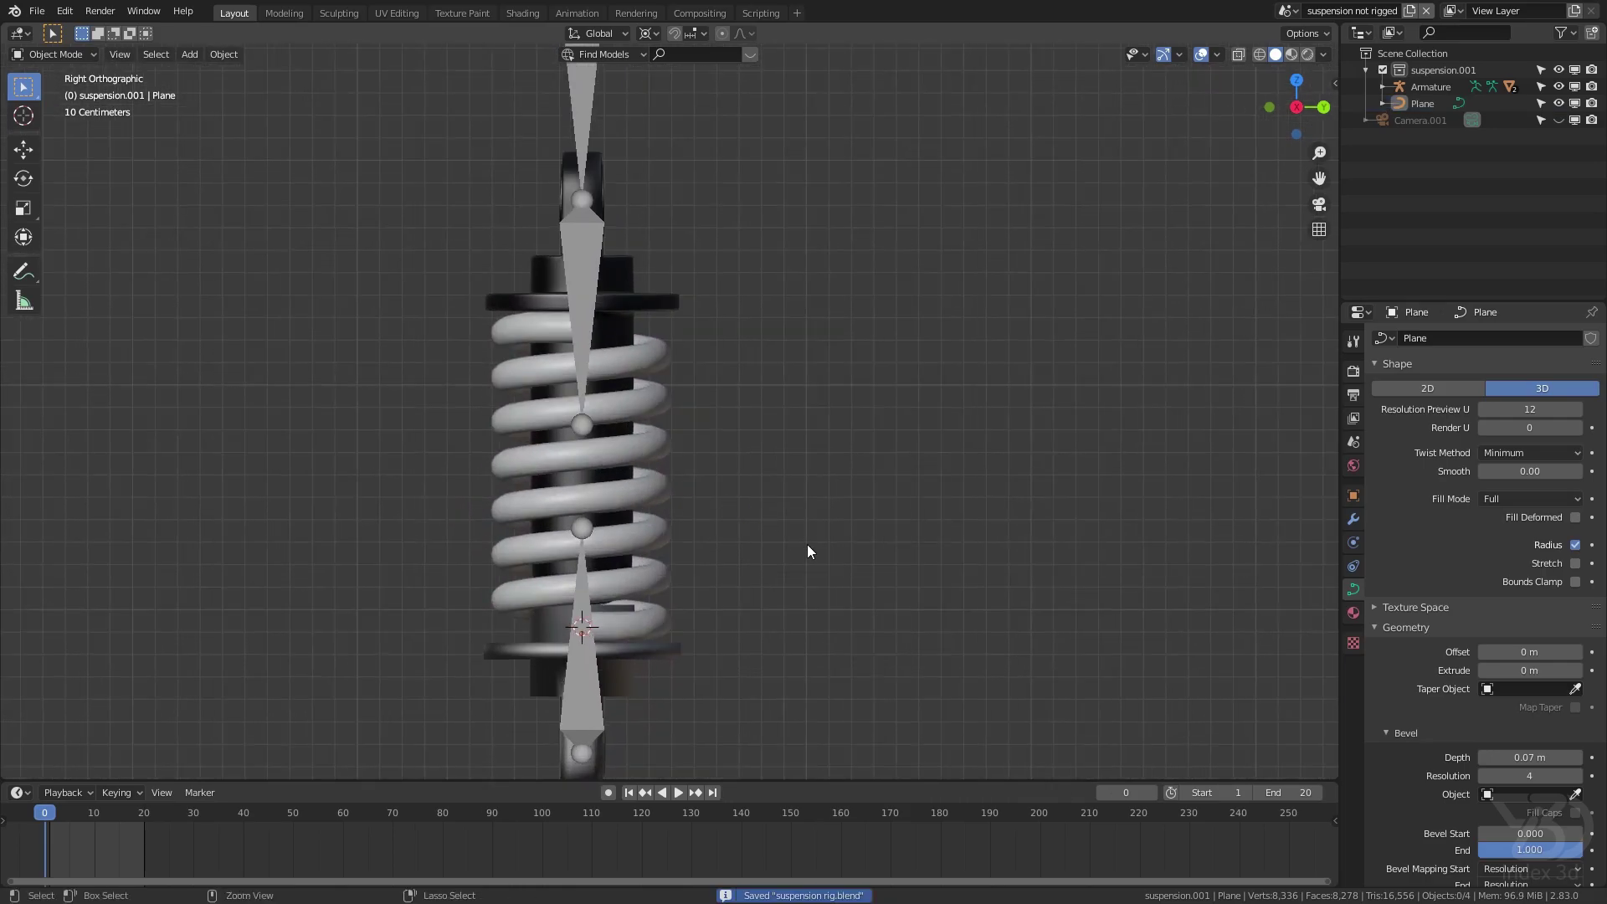
{"action": "left_click", "coordinate": [636, 432]}
{"action": "scroll", "coordinate": [600, 359], "scroll_direction": "up", "scroll_amount": 3}
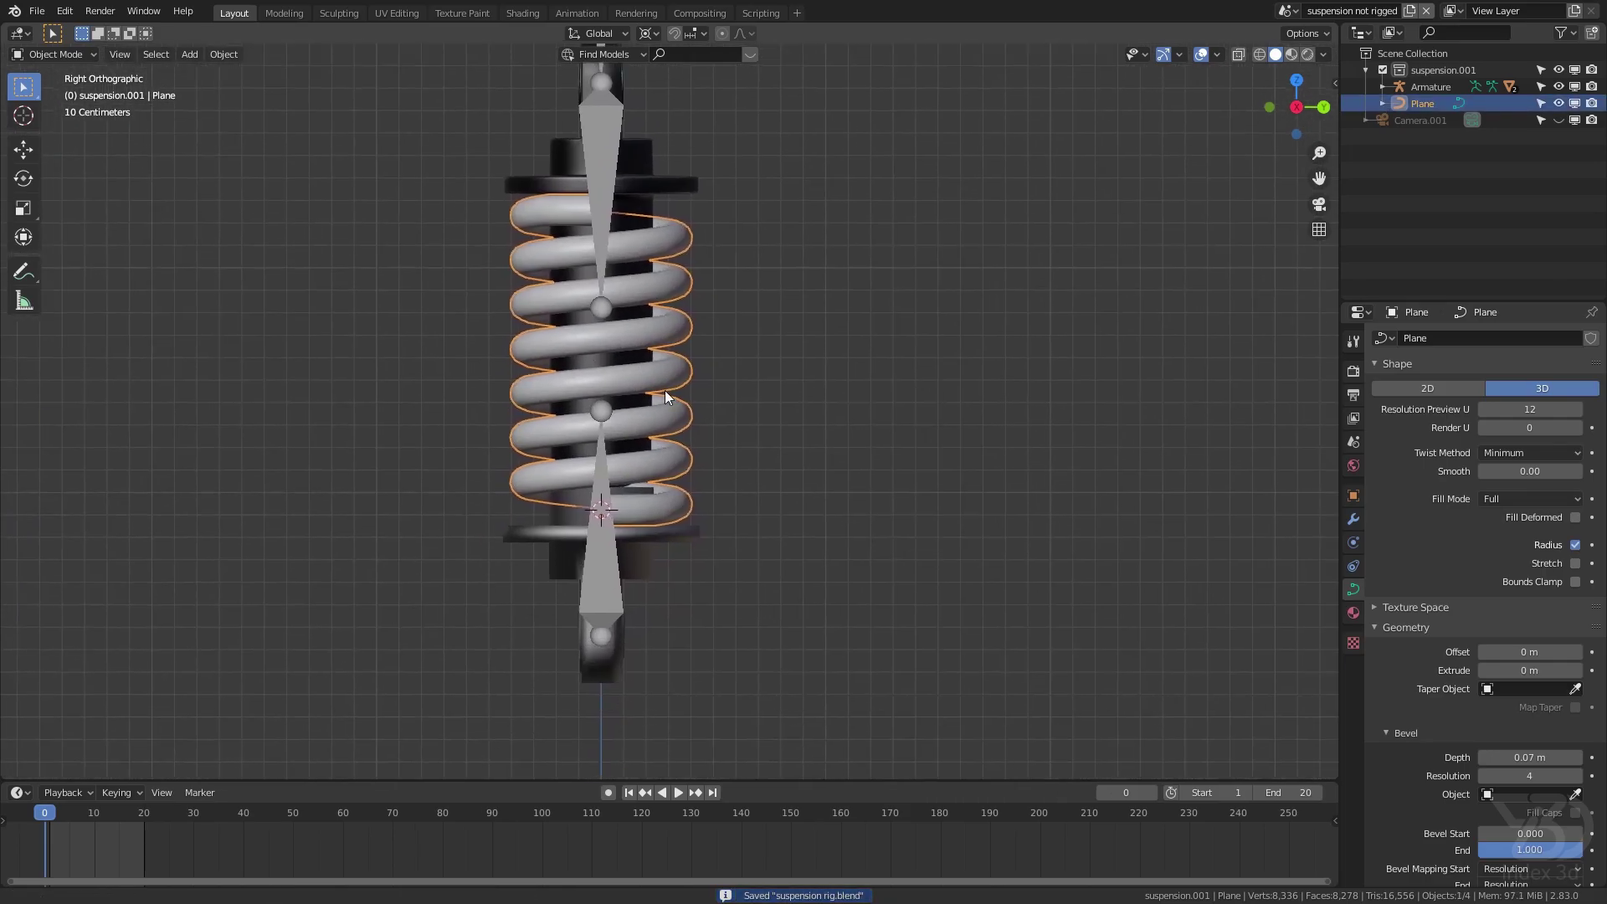
{"action": "scroll", "coordinate": [620, 514], "scroll_direction": "down", "scroll_amount": 4}
Open the armature in Edit Mode and examine the bones' rest positions relative to the spring and flanges
{"action": "left_click", "coordinate": [600, 378]}
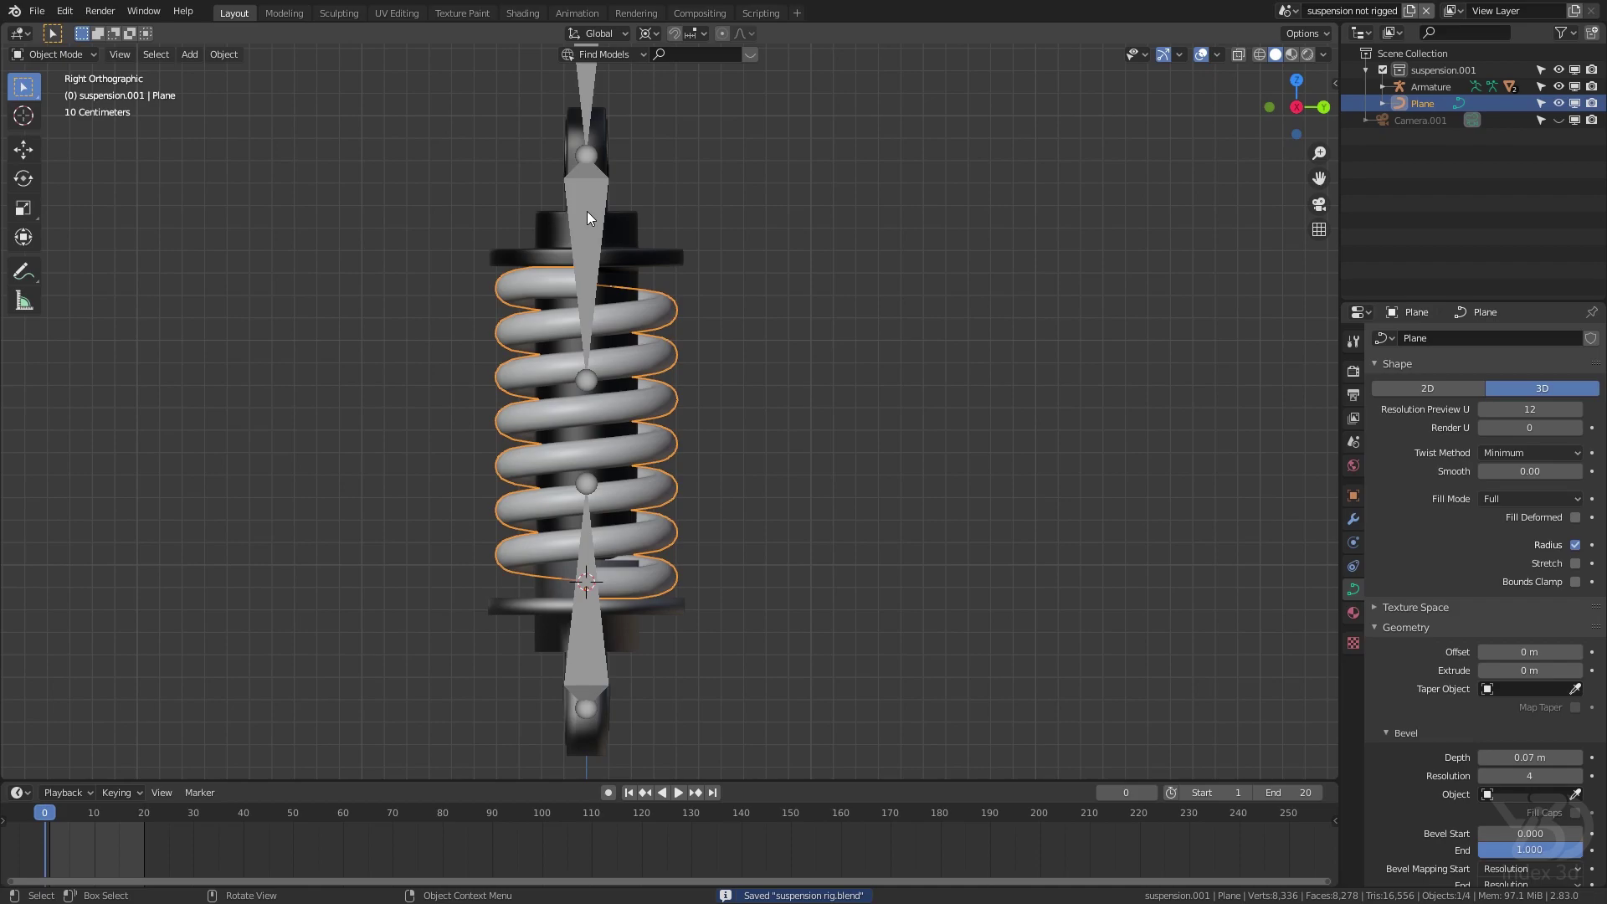
{"action": "left_click", "coordinate": [56, 55]}
{"action": "left_click", "coordinate": [53, 93]}
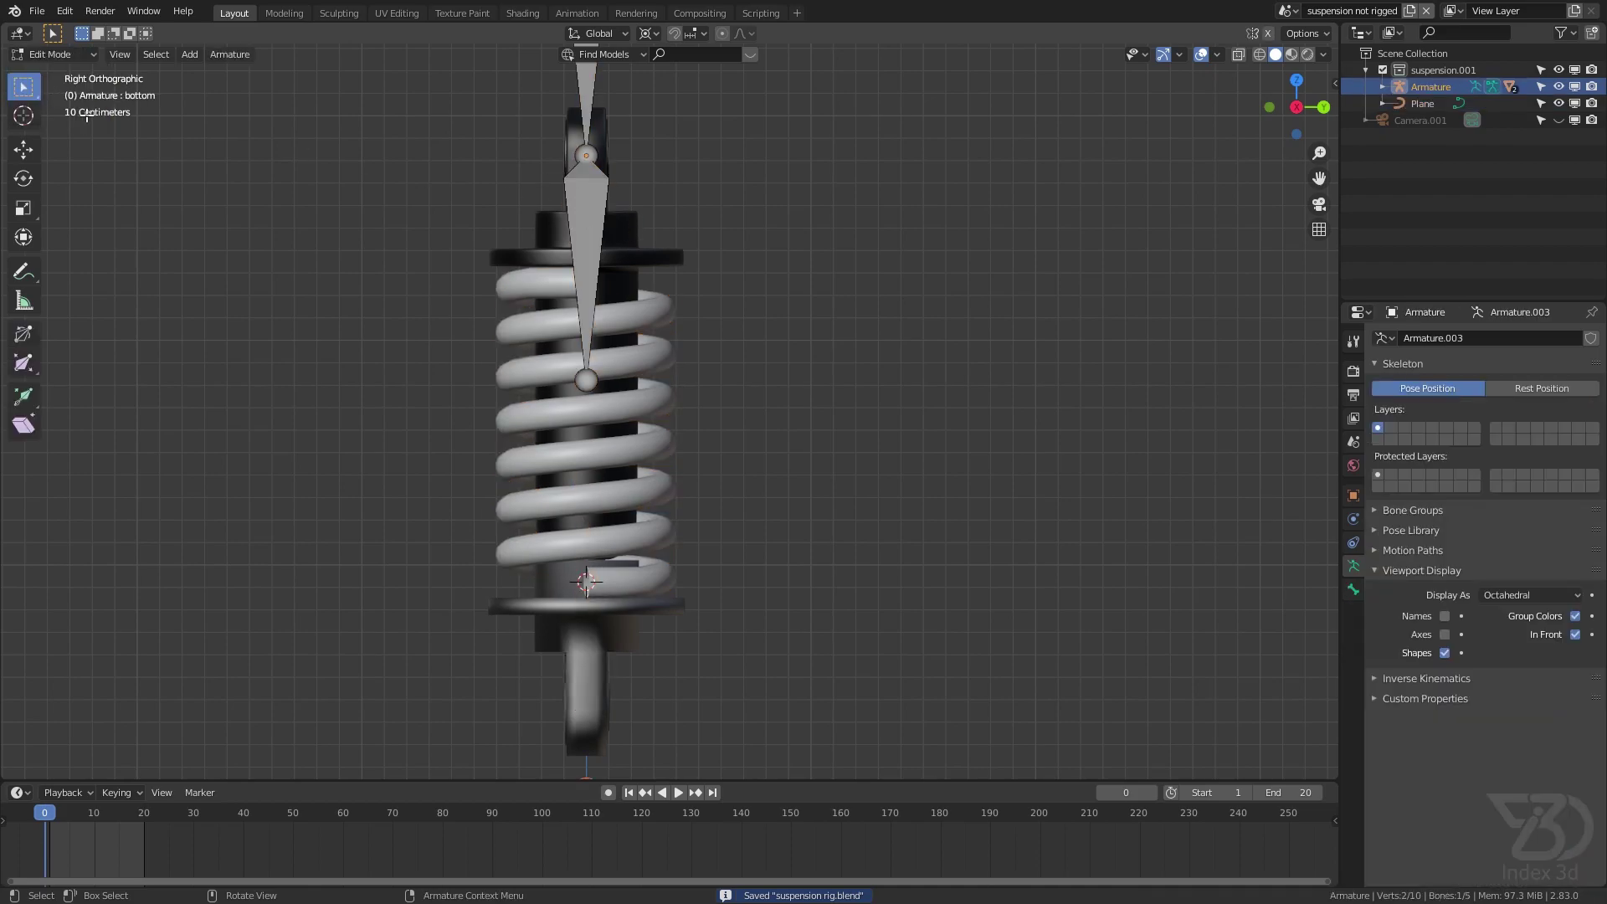
{"action": "scroll", "coordinate": [513, 497], "scroll_direction": "up", "scroll_amount": 4}
{"action": "scroll", "coordinate": [519, 498], "scroll_direction": "up", "scroll_amount": 2}
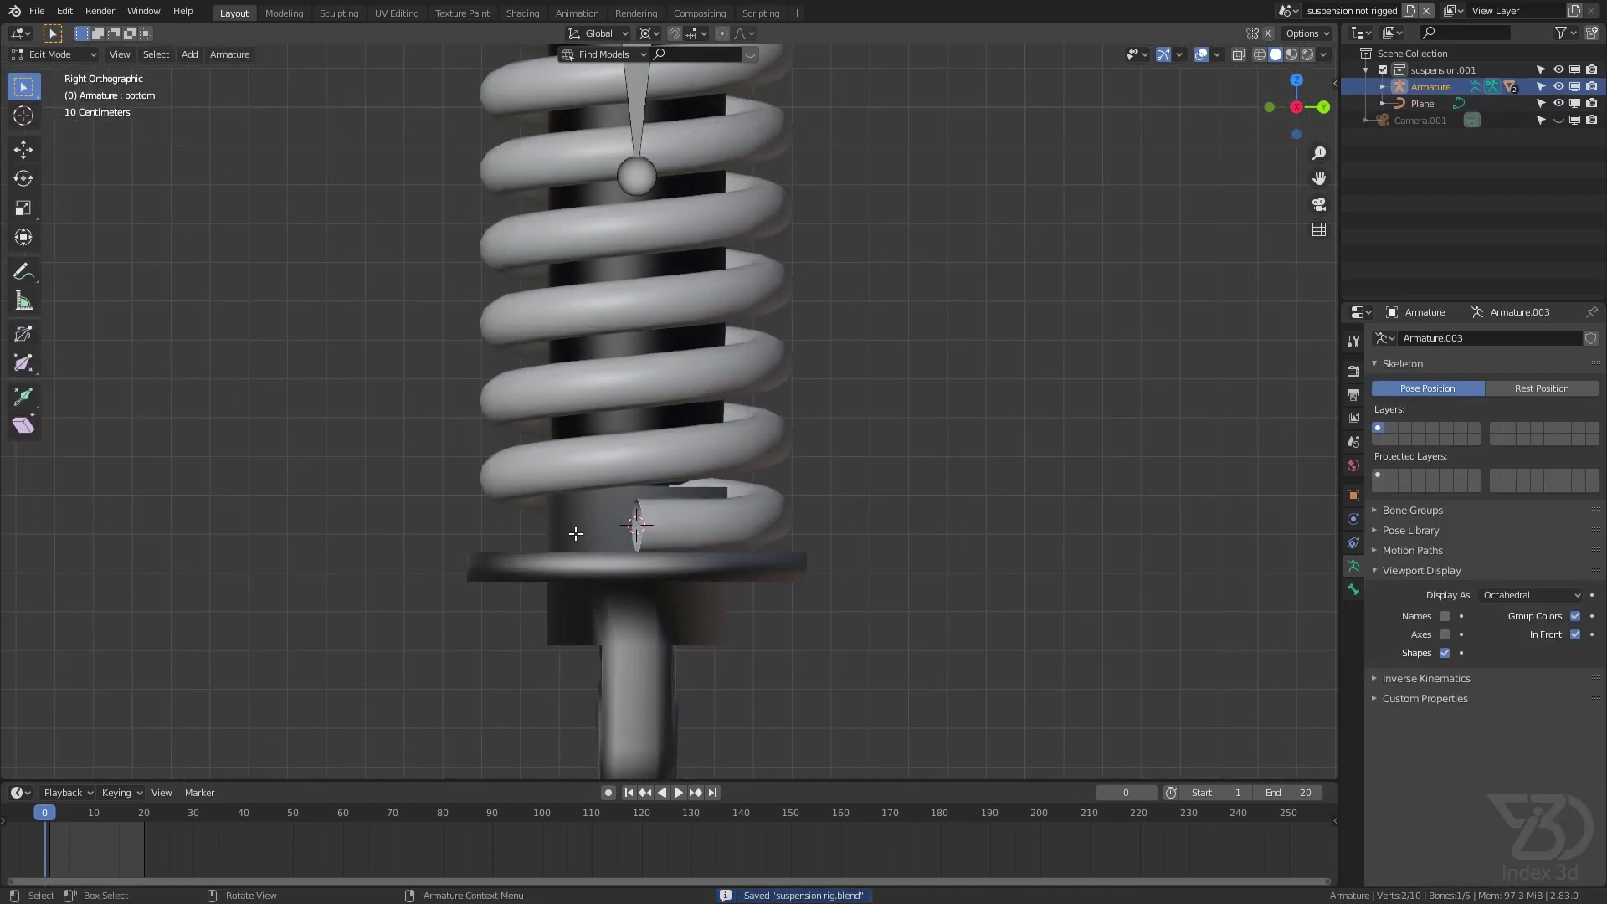
{"action": "scroll", "coordinate": [625, 529], "scroll_direction": "down", "scroll_amount": 4}
{"action": "scroll", "coordinate": [624, 528], "scroll_direction": "down", "scroll_amount": 3}
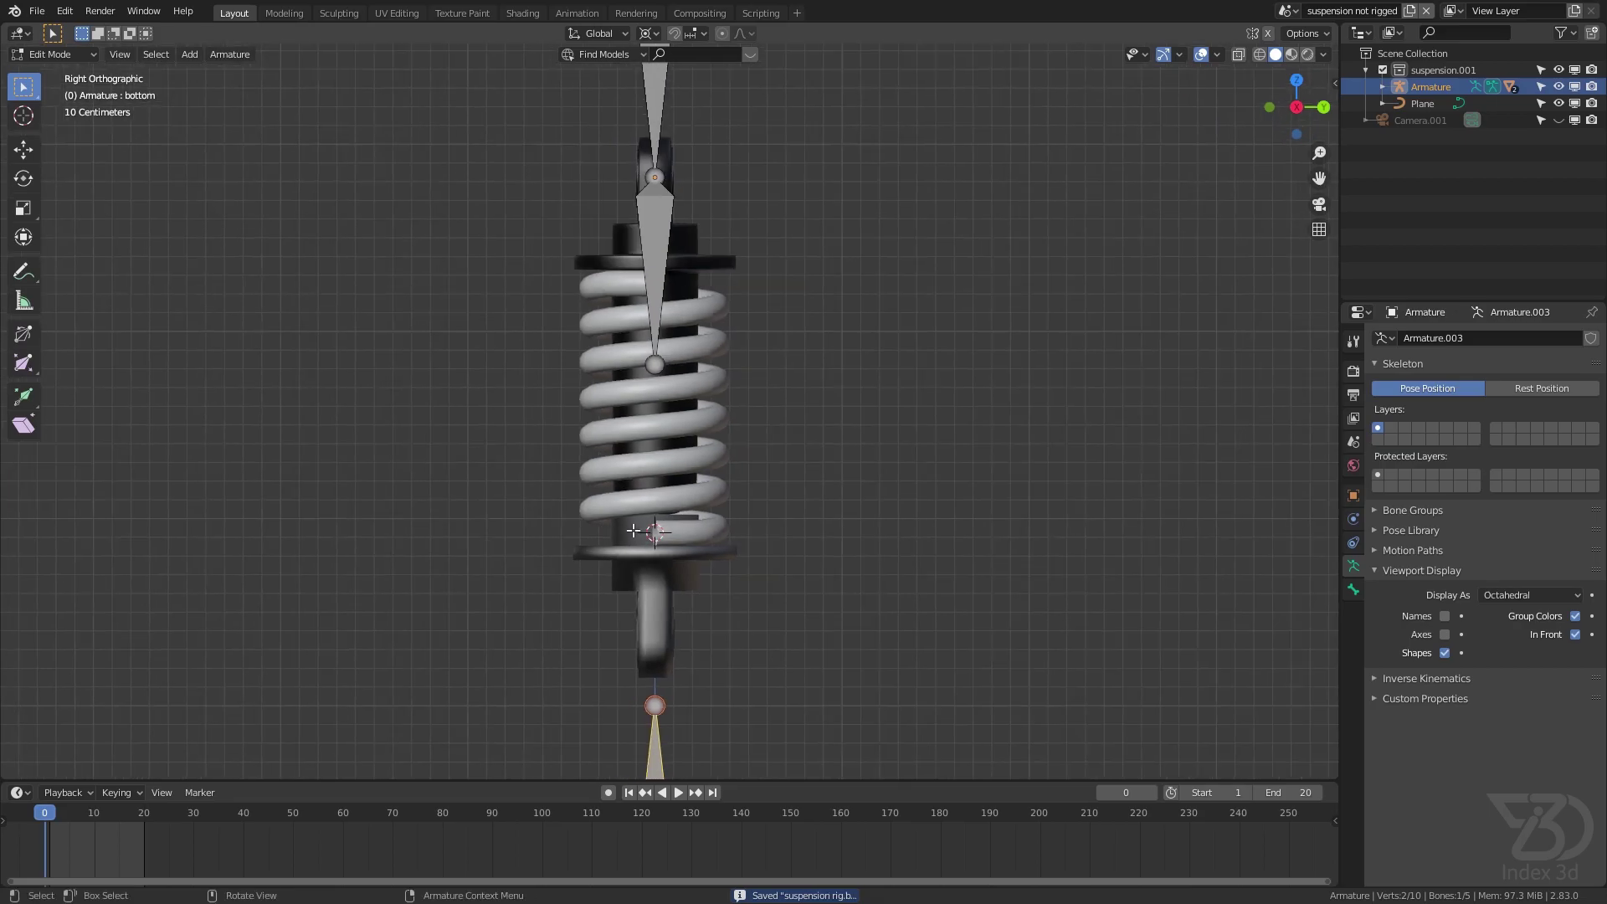
Select the lower shock body and inspect where the spring's end meets its flange, and save the file
{"action": "key", "text": "Tab"}
{"action": "scroll", "coordinate": [653, 535], "scroll_direction": "up", "scroll_amount": 3}
{"action": "left_click", "coordinate": [628, 550]}
{"action": "middle_click_drag", "start_coordinate": [628, 550], "coordinate": [666, 538]}
{"action": "key", "text": "Tab"}
{"action": "scroll", "coordinate": [666, 539], "scroll_direction": "up", "scroll_amount": 4}
{"action": "key", "text": "KP_3"}
{"action": "key", "text": "Tab"}
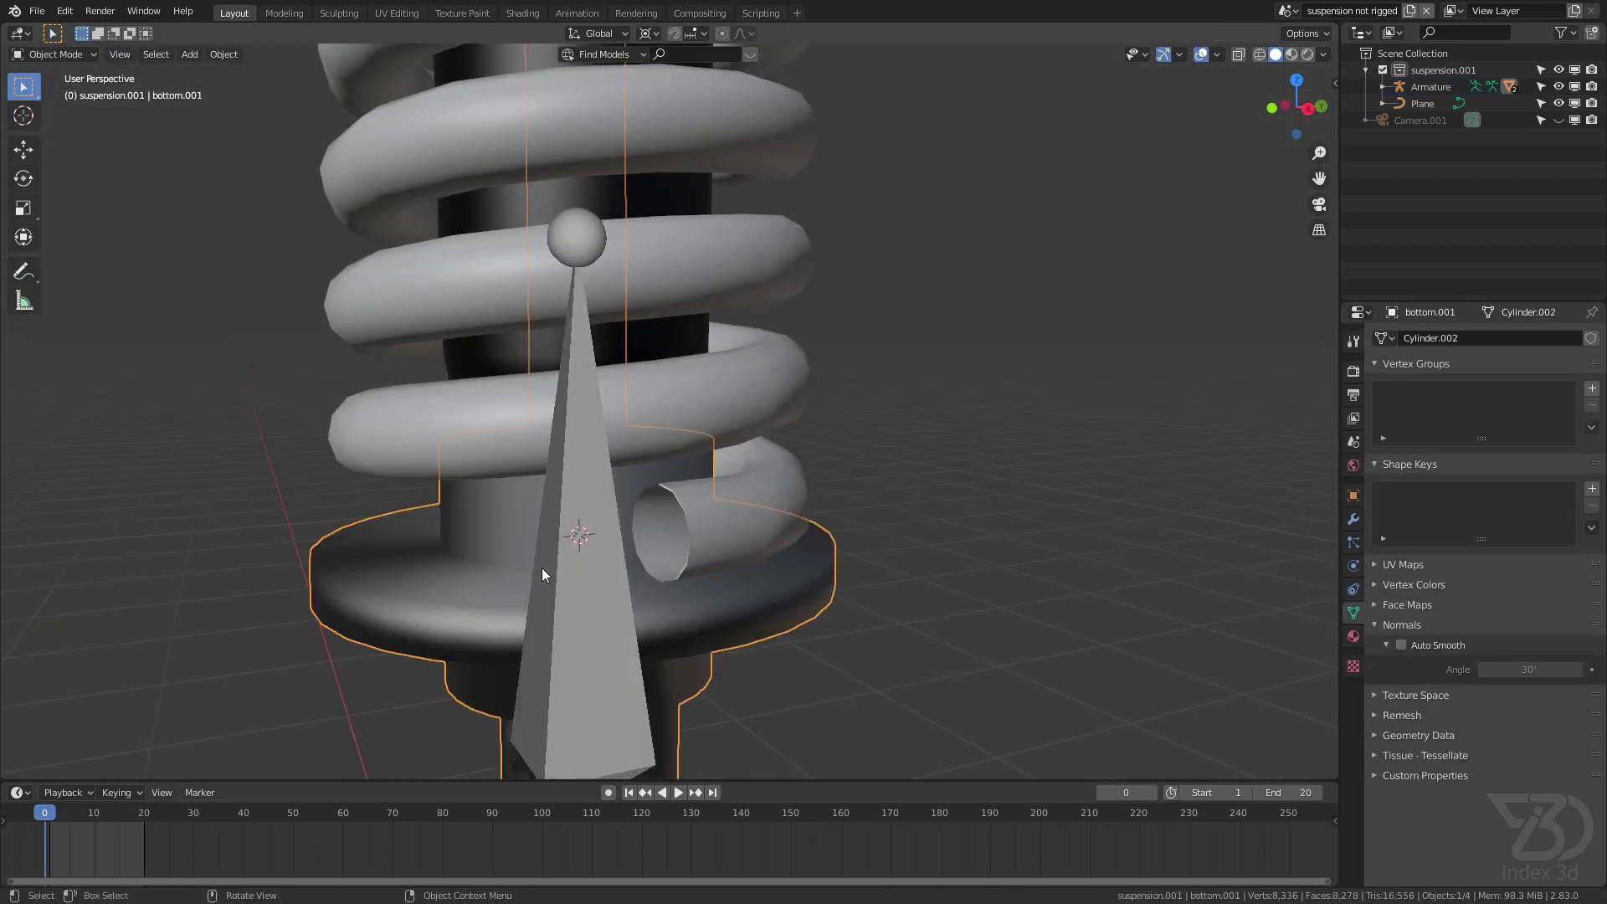
{"action": "scroll", "coordinate": [584, 559], "scroll_direction": "up", "scroll_amount": 2}
{"action": "key", "text": "ctrl+s"}
{"action": "scroll", "coordinate": [618, 551], "scroll_direction": "down", "scroll_amount": 6}
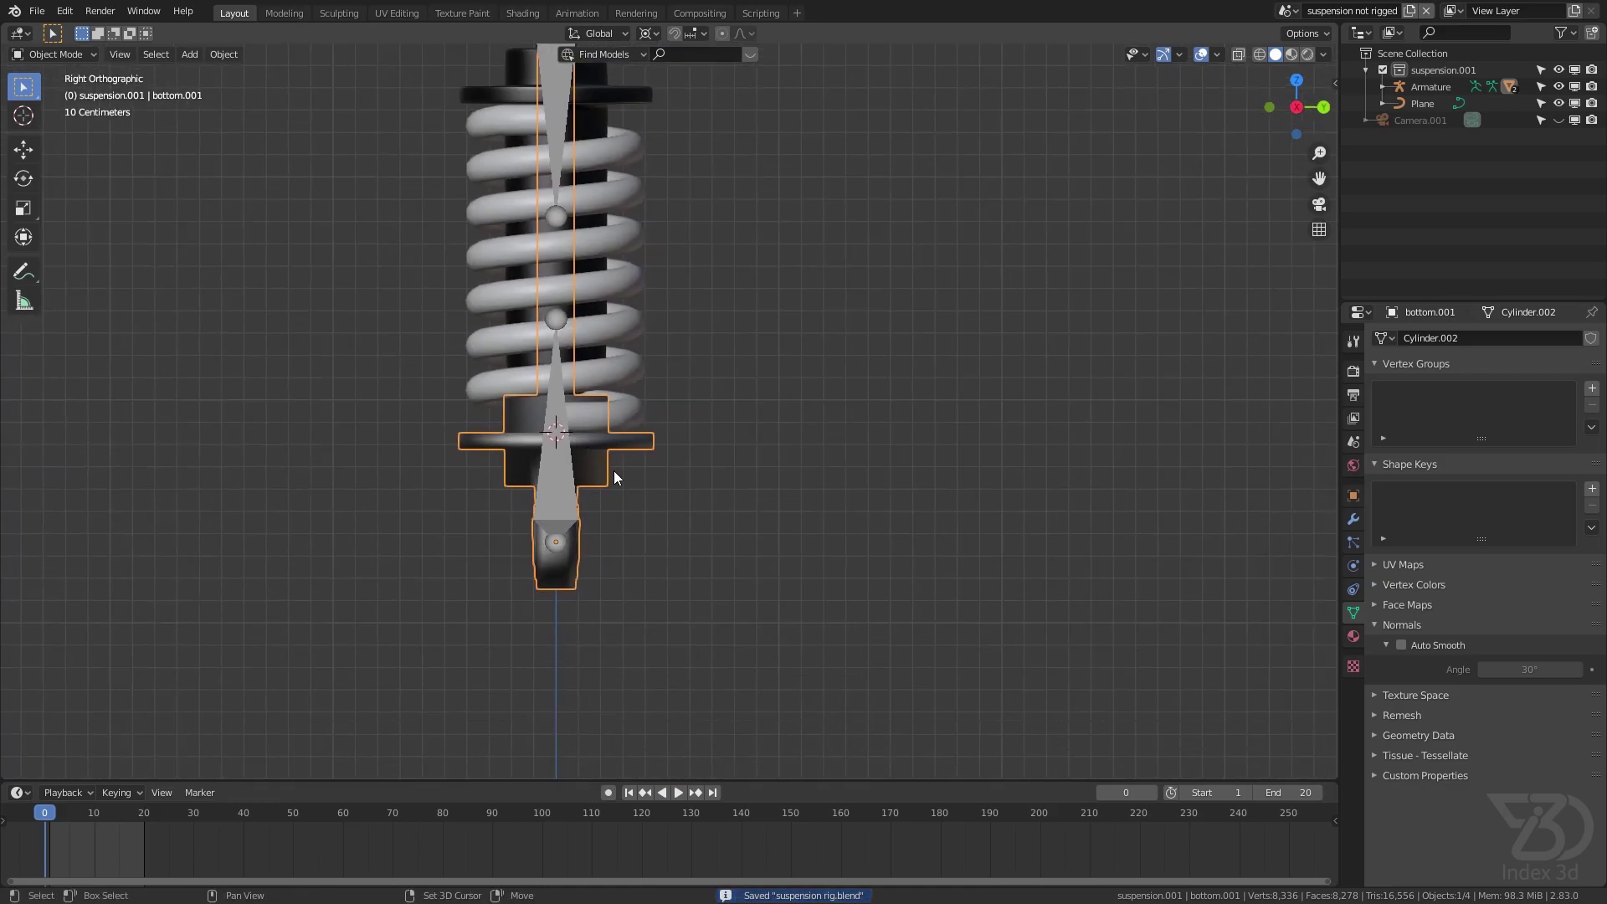
Toggle the armature between Edit Mode and Object Mode to compare the bottom bone's rest and posed positions
{"action": "left_click", "coordinate": [554, 393]}
{"action": "left_click", "coordinate": [73, 56]}
{"action": "left_click", "coordinate": [57, 91]}
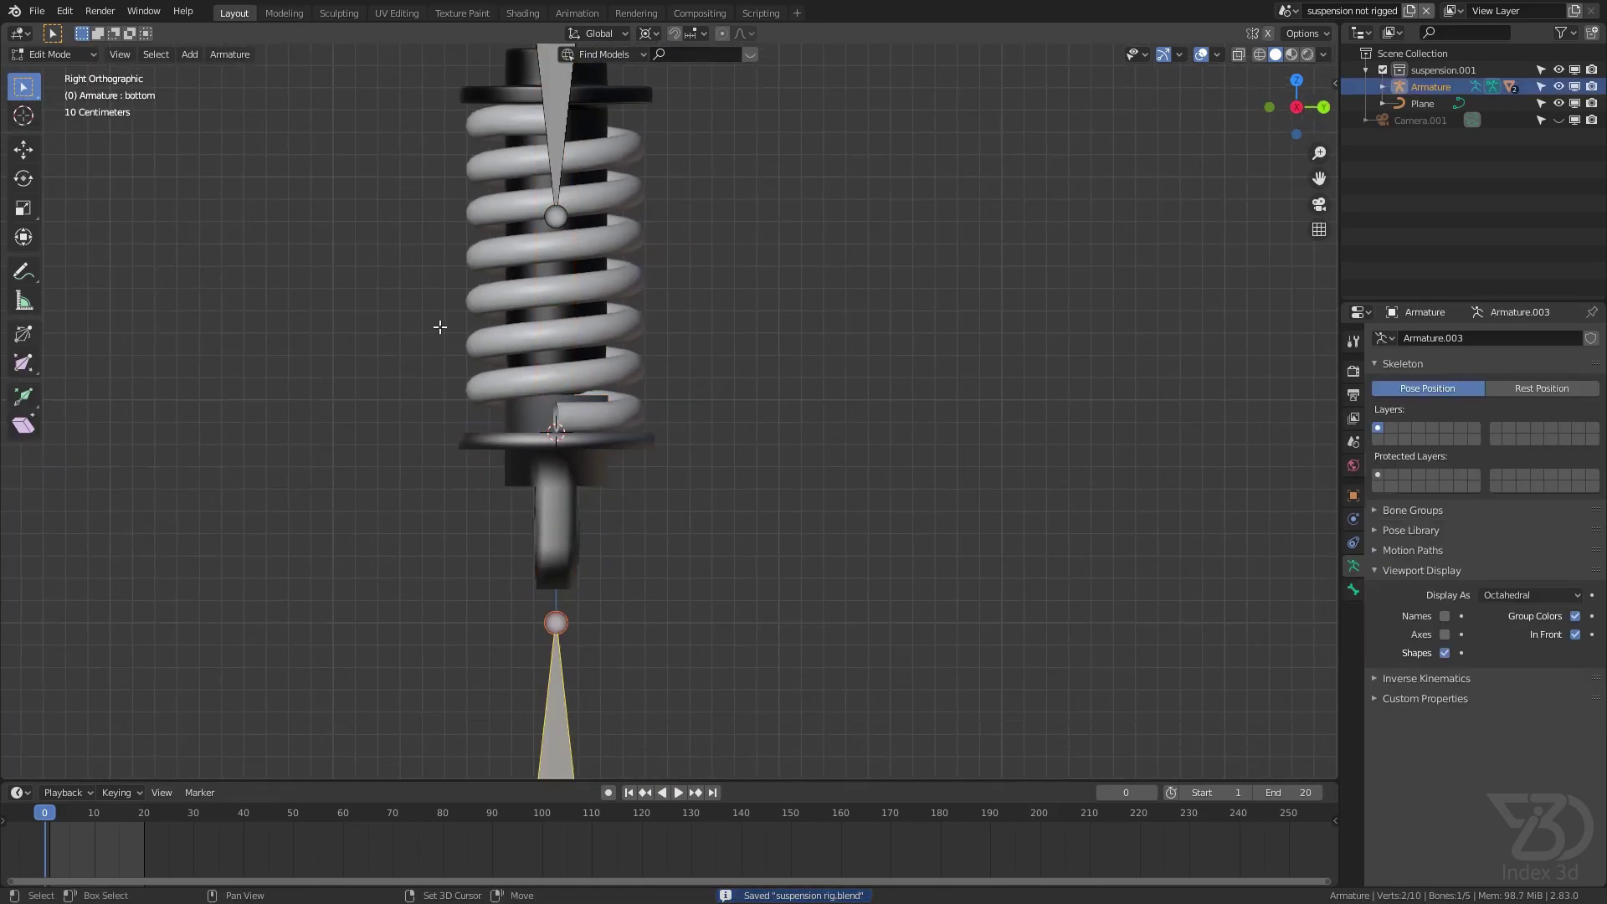
{"action": "middle_click_drag", "start_coordinate": [539, 369], "coordinate": [530, 436], "text": "shift"}
{"action": "scroll", "coordinate": [612, 474], "scroll_direction": "down", "scroll_amount": 3}
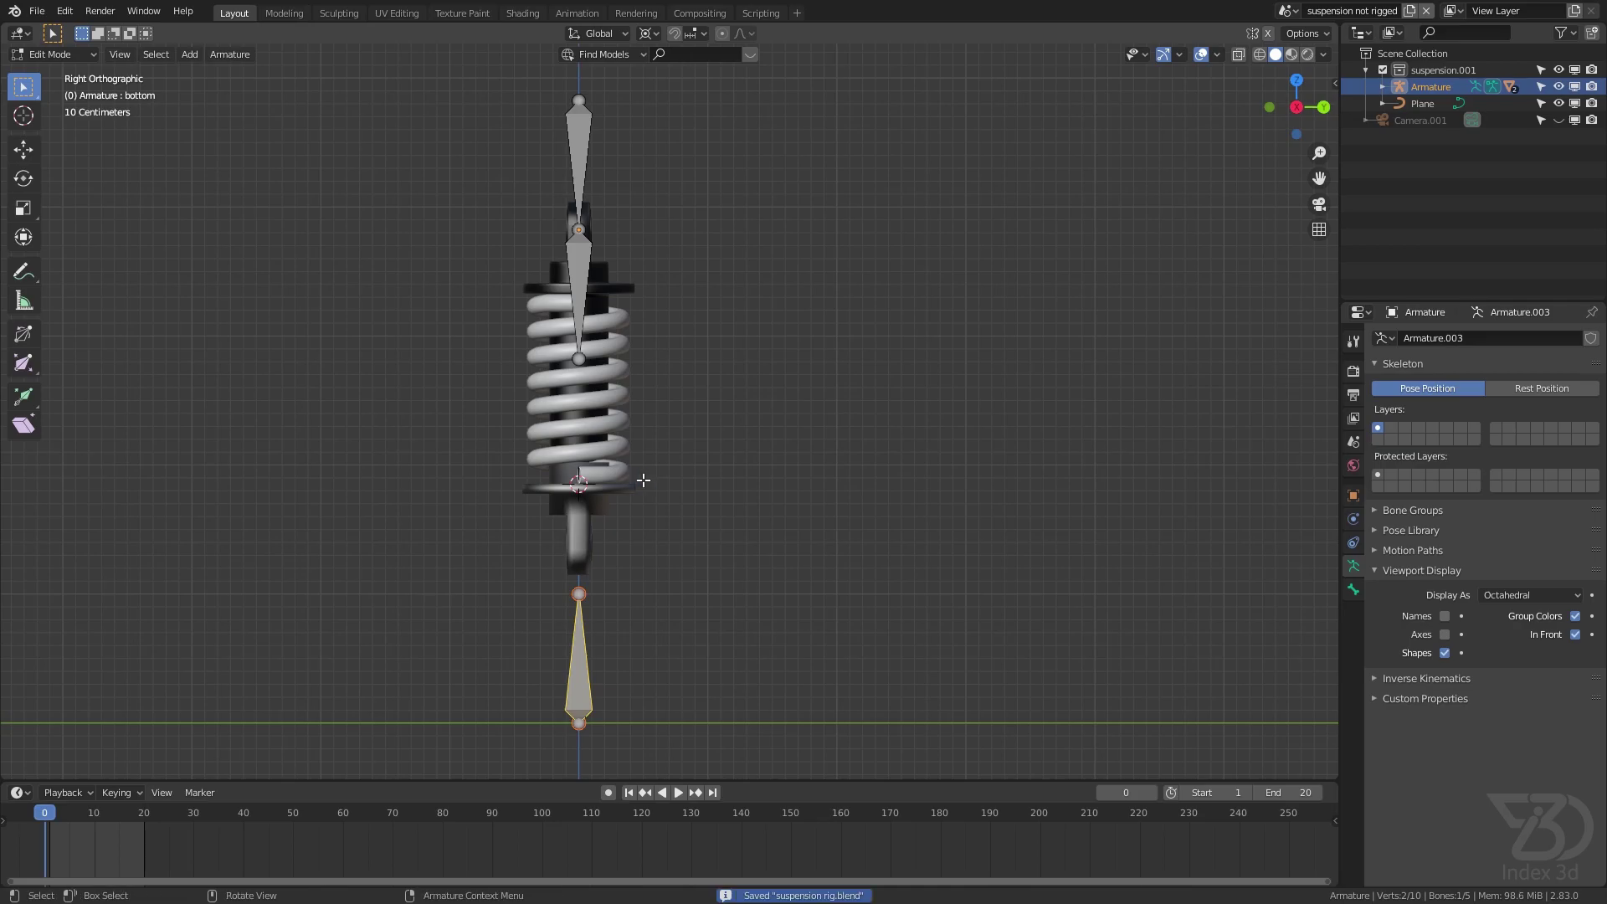
{"action": "key", "text": "Tab"}
{"action": "key", "text": "Tab"}
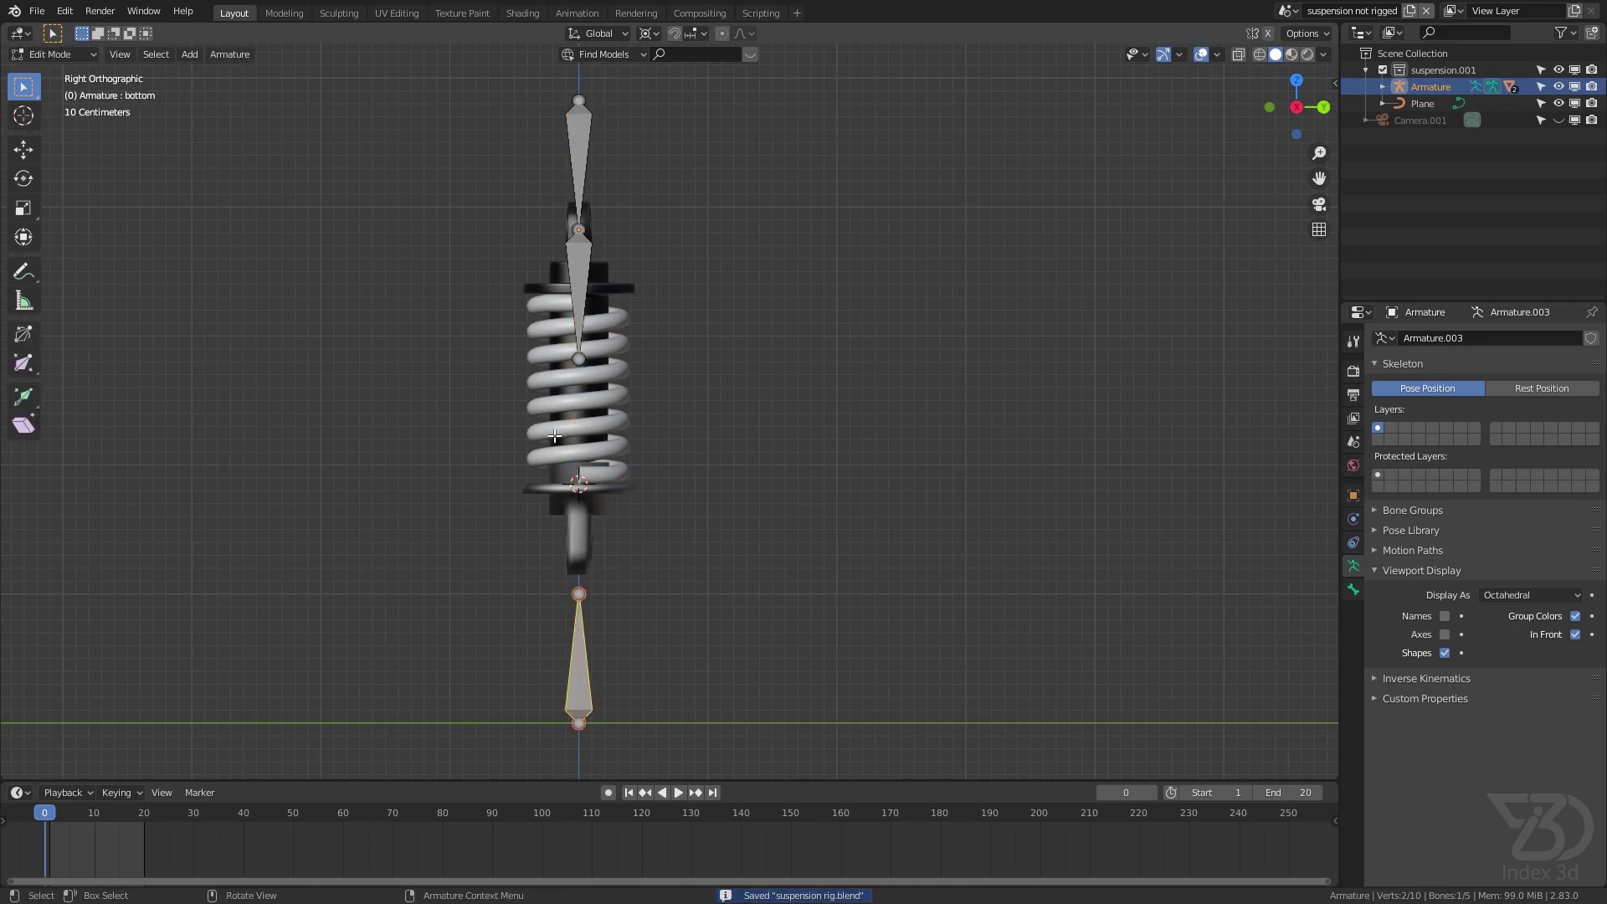
{"action": "key", "text": "Tab"}
{"action": "key", "text": "Tab"}
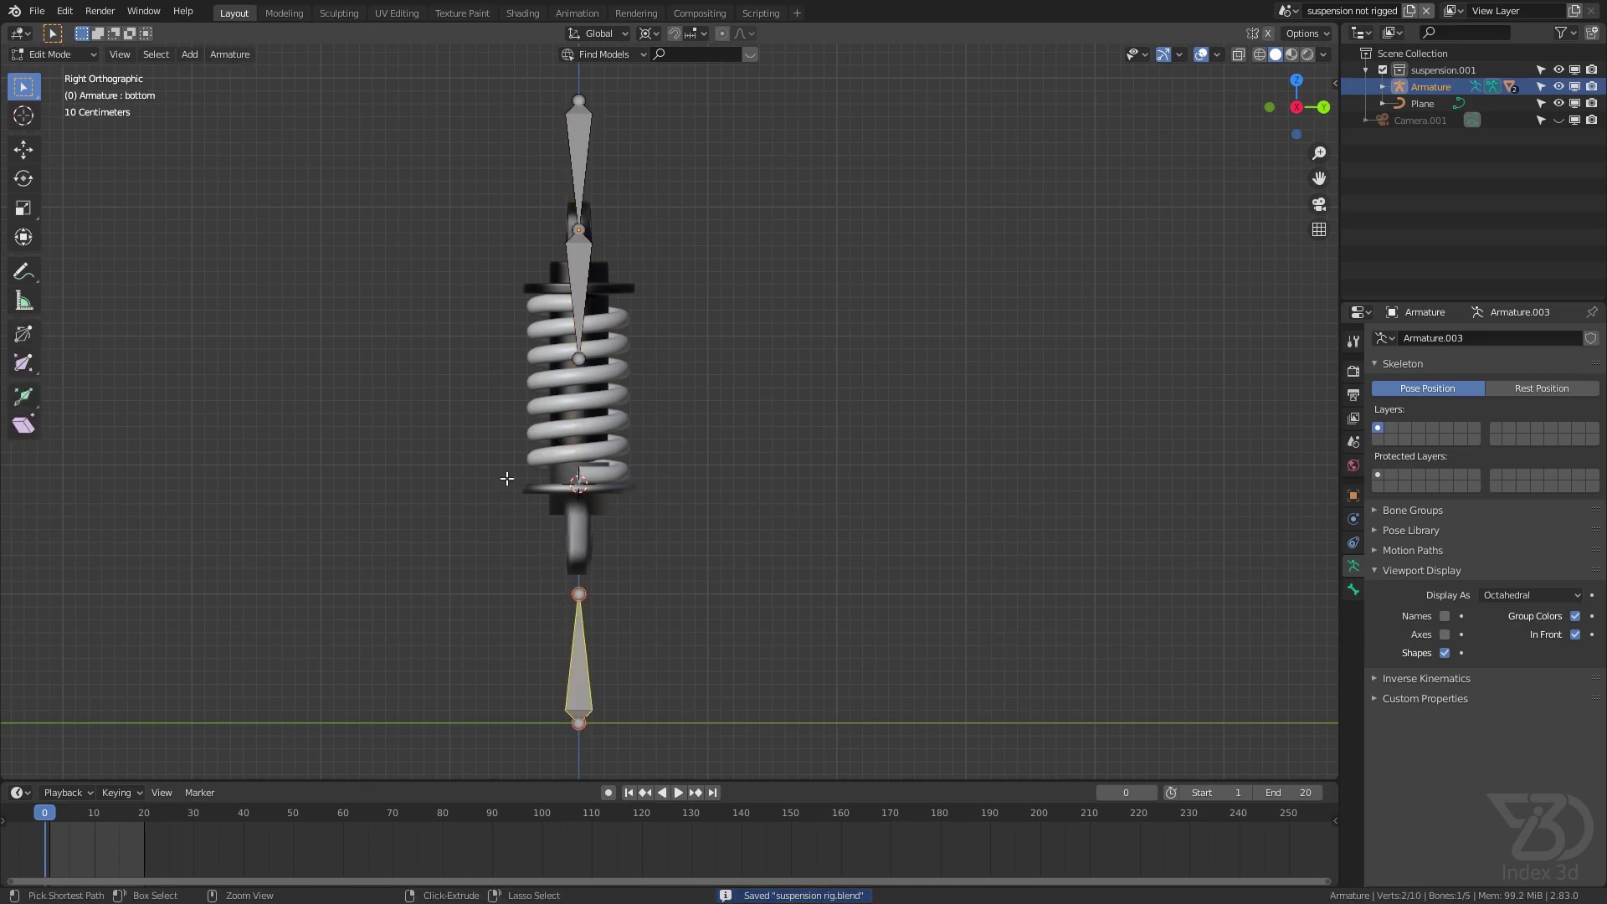
{"action": "middle_click_drag", "start_coordinate": [449, 405], "coordinate": [430, 459], "text": "shift"}
Switch the armature to Pose Mode and clear the bottom bone's location
{"action": "key", "text": "Tab"}
{"action": "left_click", "coordinate": [54, 54]}
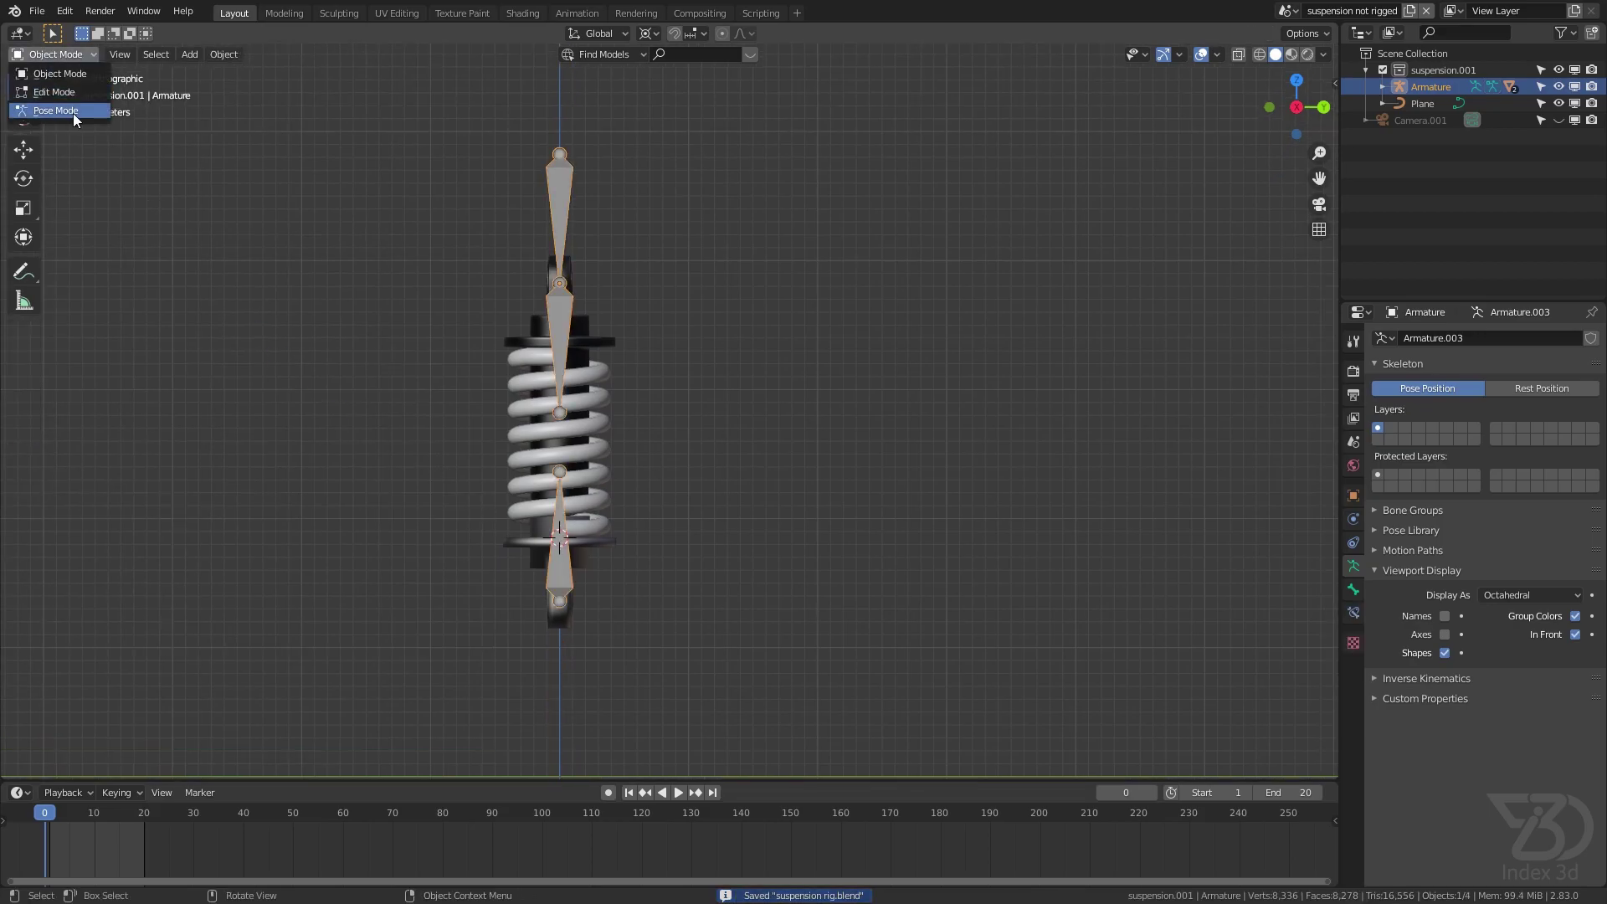
{"action": "left_click", "coordinate": [73, 114]}
{"action": "scroll", "coordinate": [474, 526], "scroll_direction": "down", "scroll_amount": 1}
{"action": "key", "text": "alt+a"}
{"action": "middle_click_drag", "start_coordinate": [549, 571], "coordinate": [505, 420], "text": "shift"}
{"action": "left_click", "coordinate": [519, 510]}
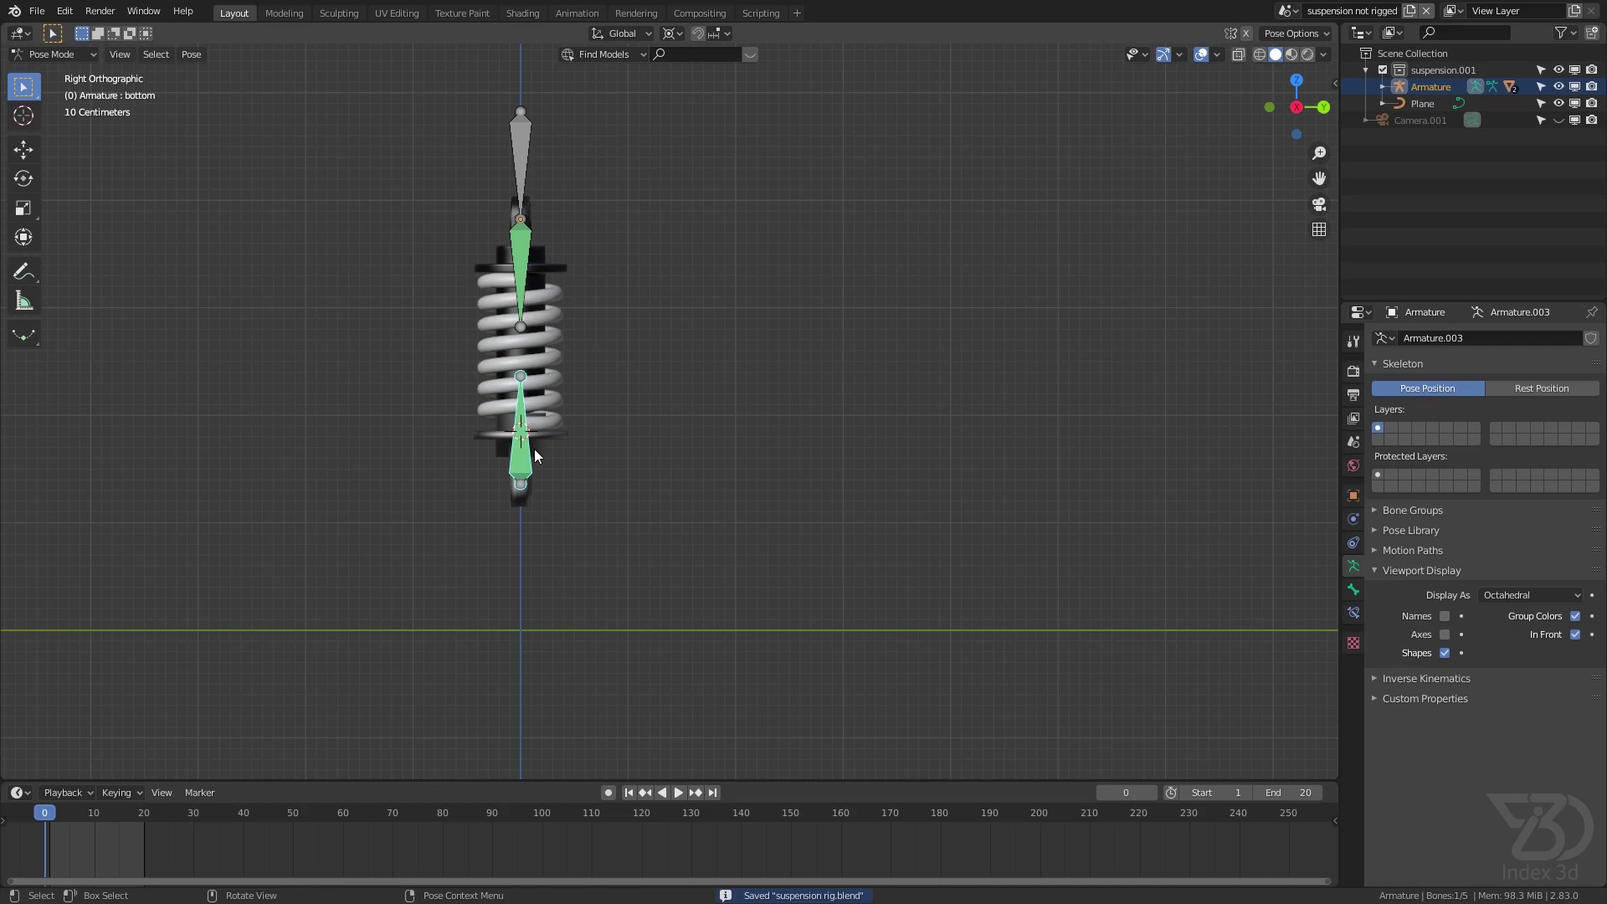
{"action": "key", "text": "alt+g"}
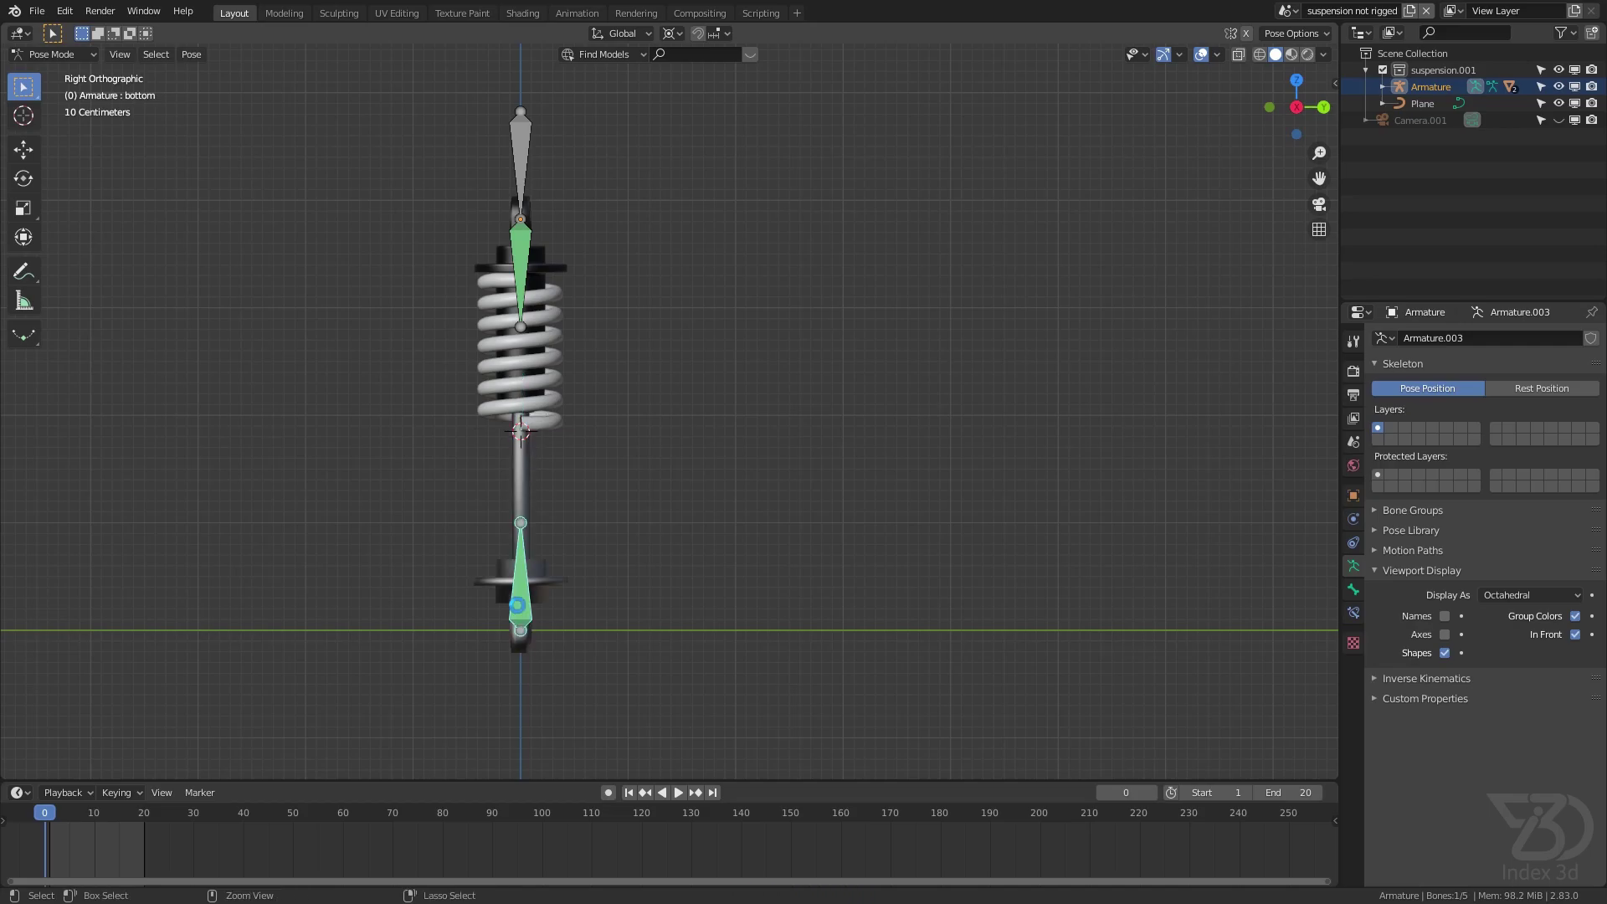
Leave Pose Mode for Object Mode and select the spring curve near the upper flange
{"action": "middle_click_drag", "start_coordinate": [551, 524], "coordinate": [544, 490], "text": "shift"}
{"action": "scroll", "coordinate": [542, 494], "scroll_direction": "up", "scroll_amount": 7}
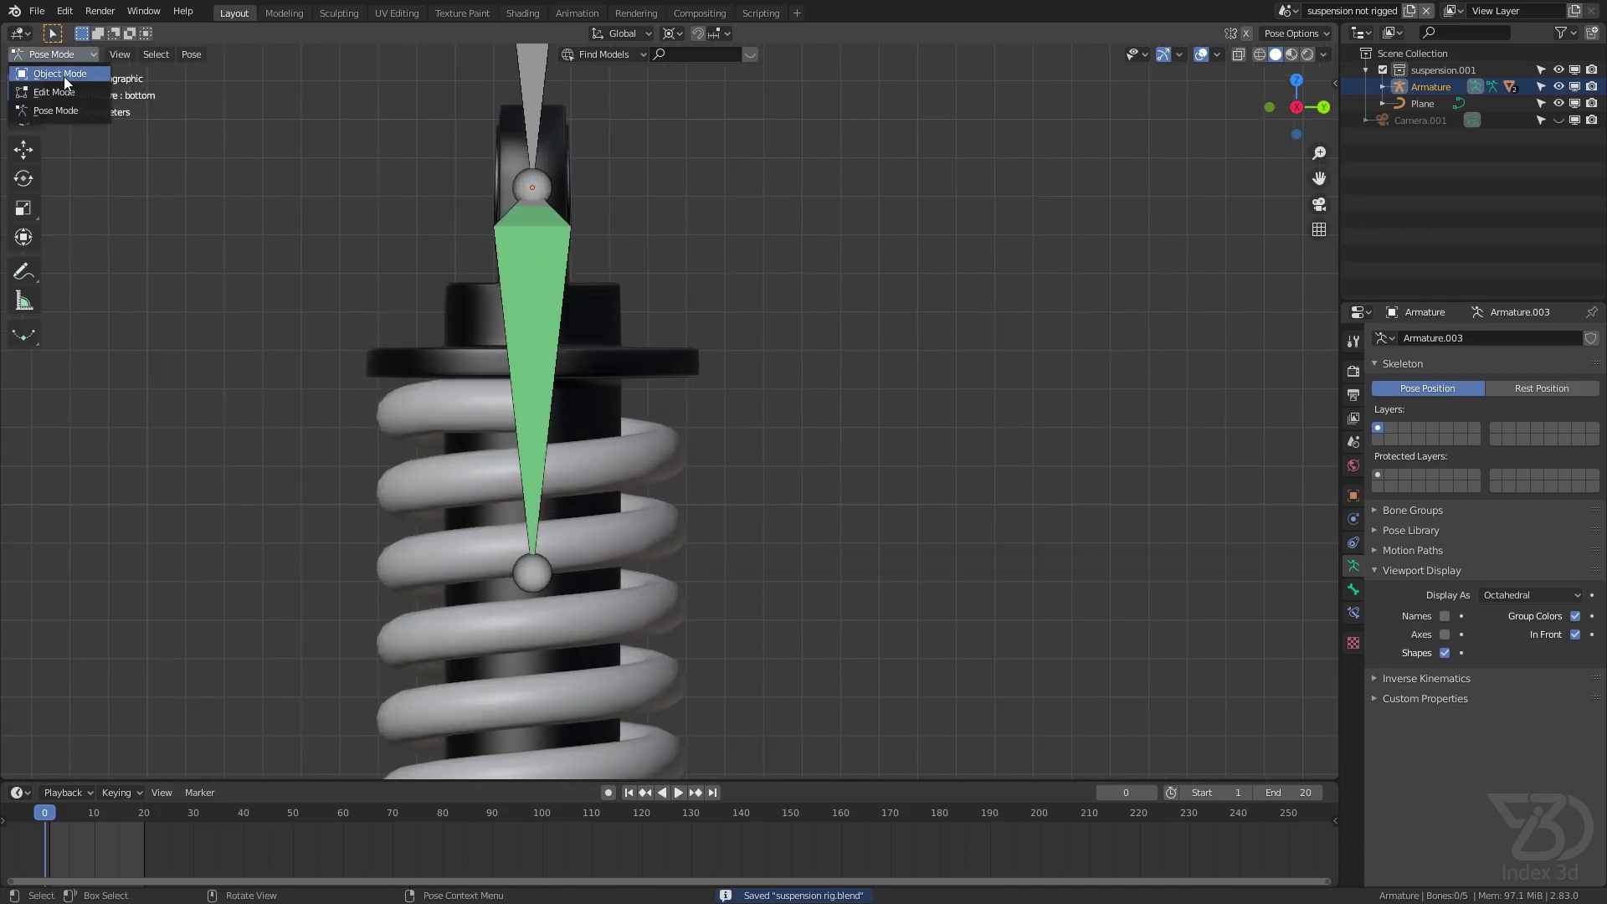
{"action": "left_click", "coordinate": [63, 73]}
{"action": "left_click", "coordinate": [461, 410]}
{"action": "middle_click_drag", "start_coordinate": [501, 412], "coordinate": [581, 410], "text": "shift"}
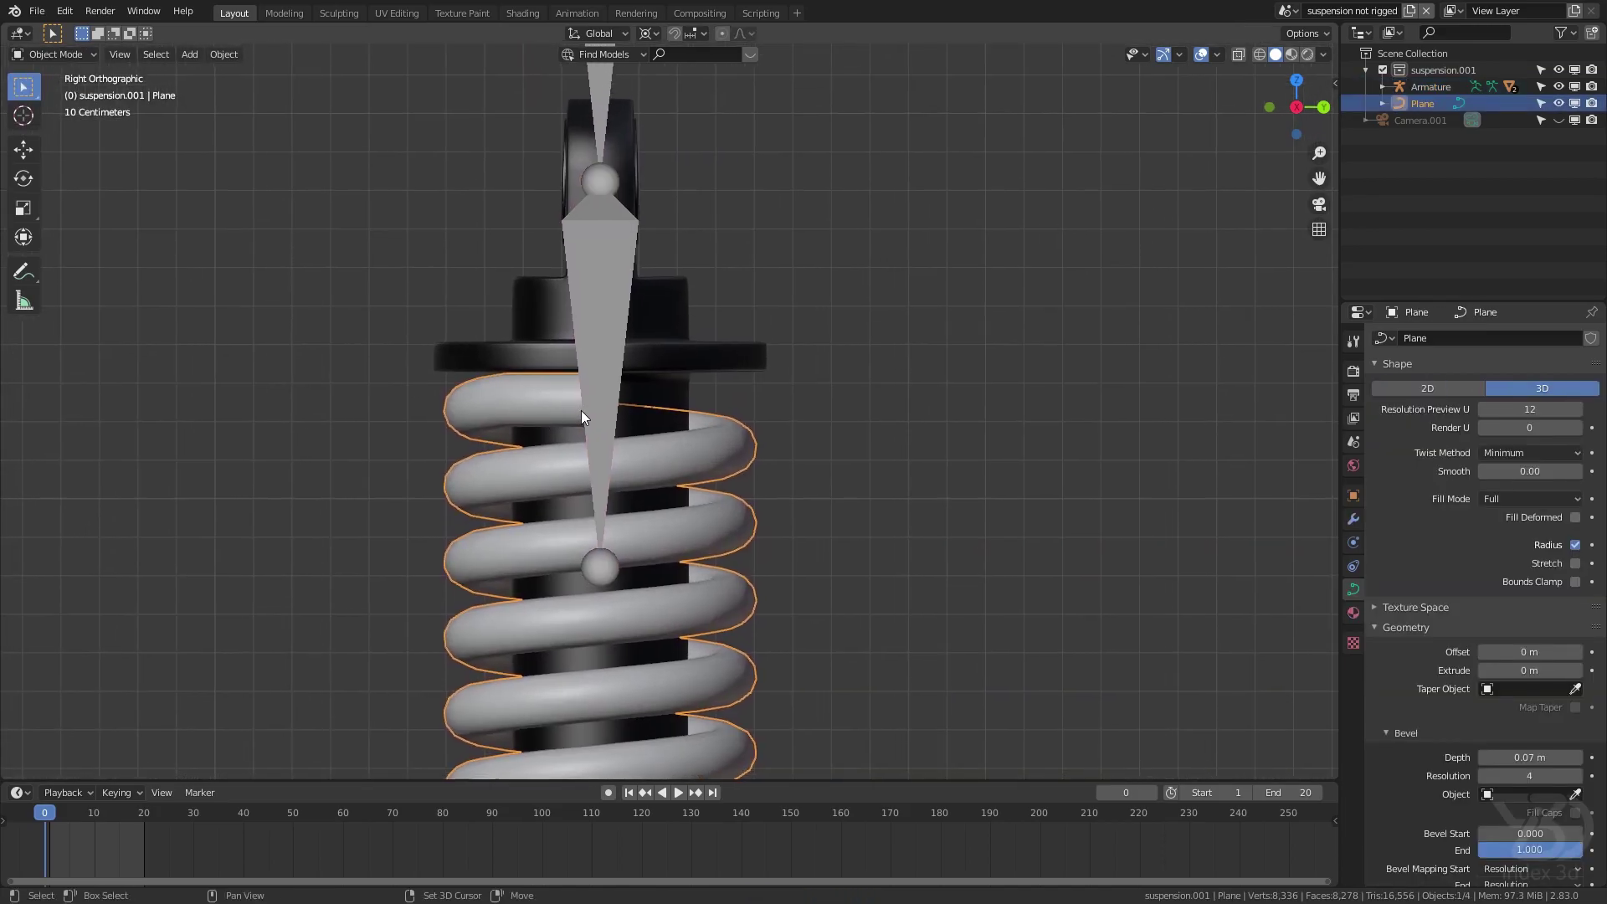
Edit the spring curve, select its end point under the upper flange, and snap the 3D cursor to it
{"action": "scroll", "coordinate": [596, 398], "scroll_direction": "up", "scroll_amount": 2}
{"action": "key", "text": "Tab"}
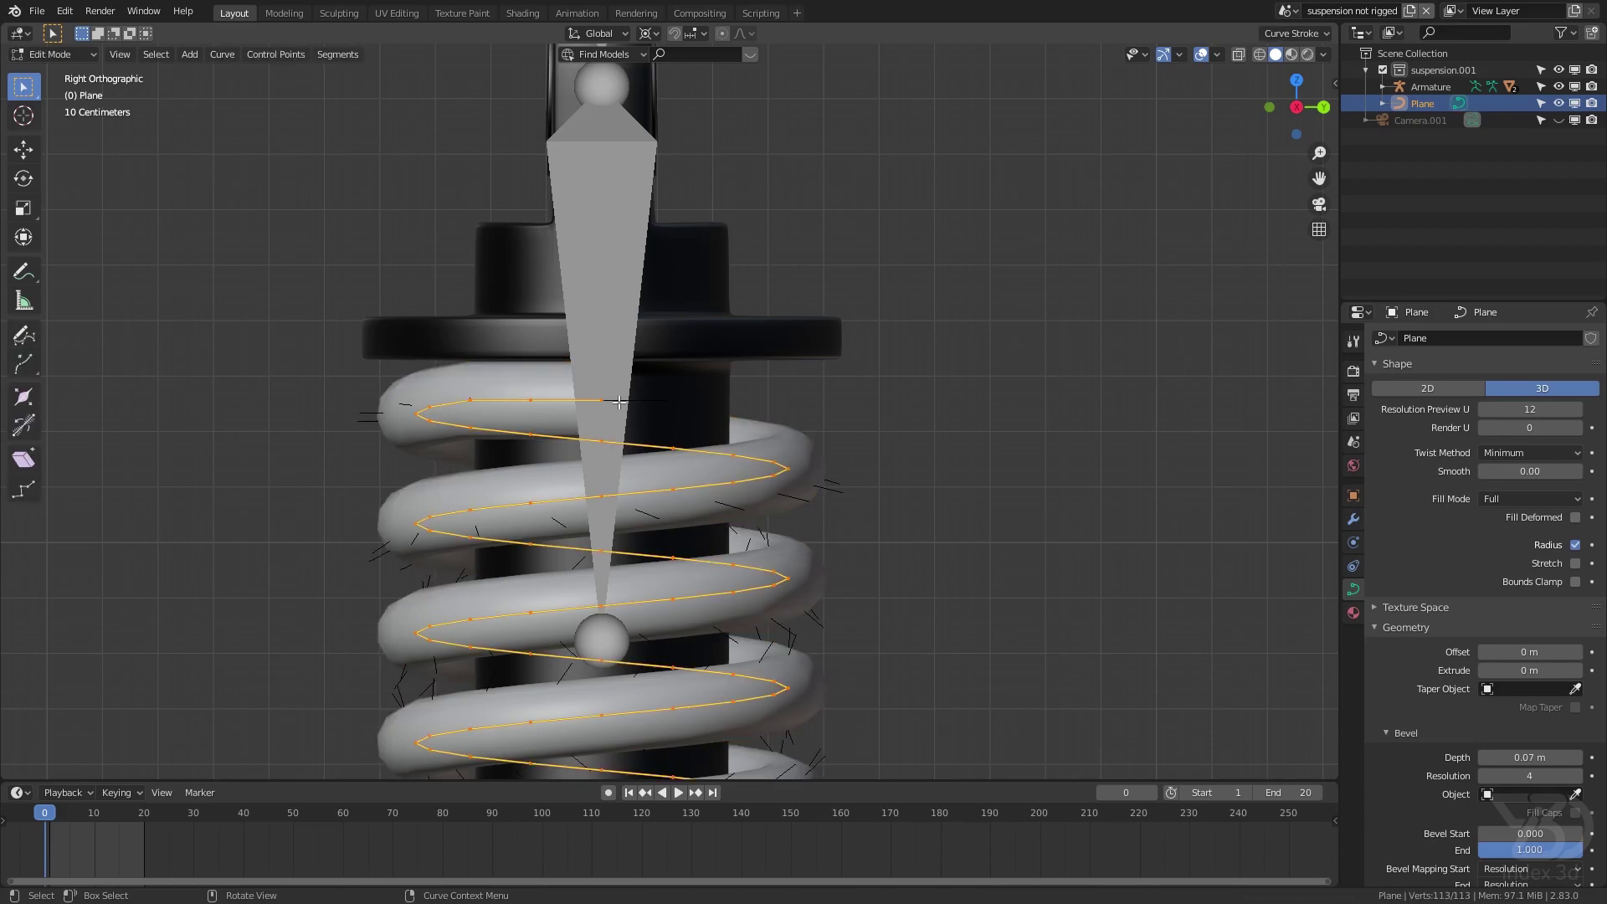
{"action": "left_click", "coordinate": [622, 402]}
{"action": "scroll", "coordinate": [622, 509], "scroll_direction": "down", "scroll_amount": 4}
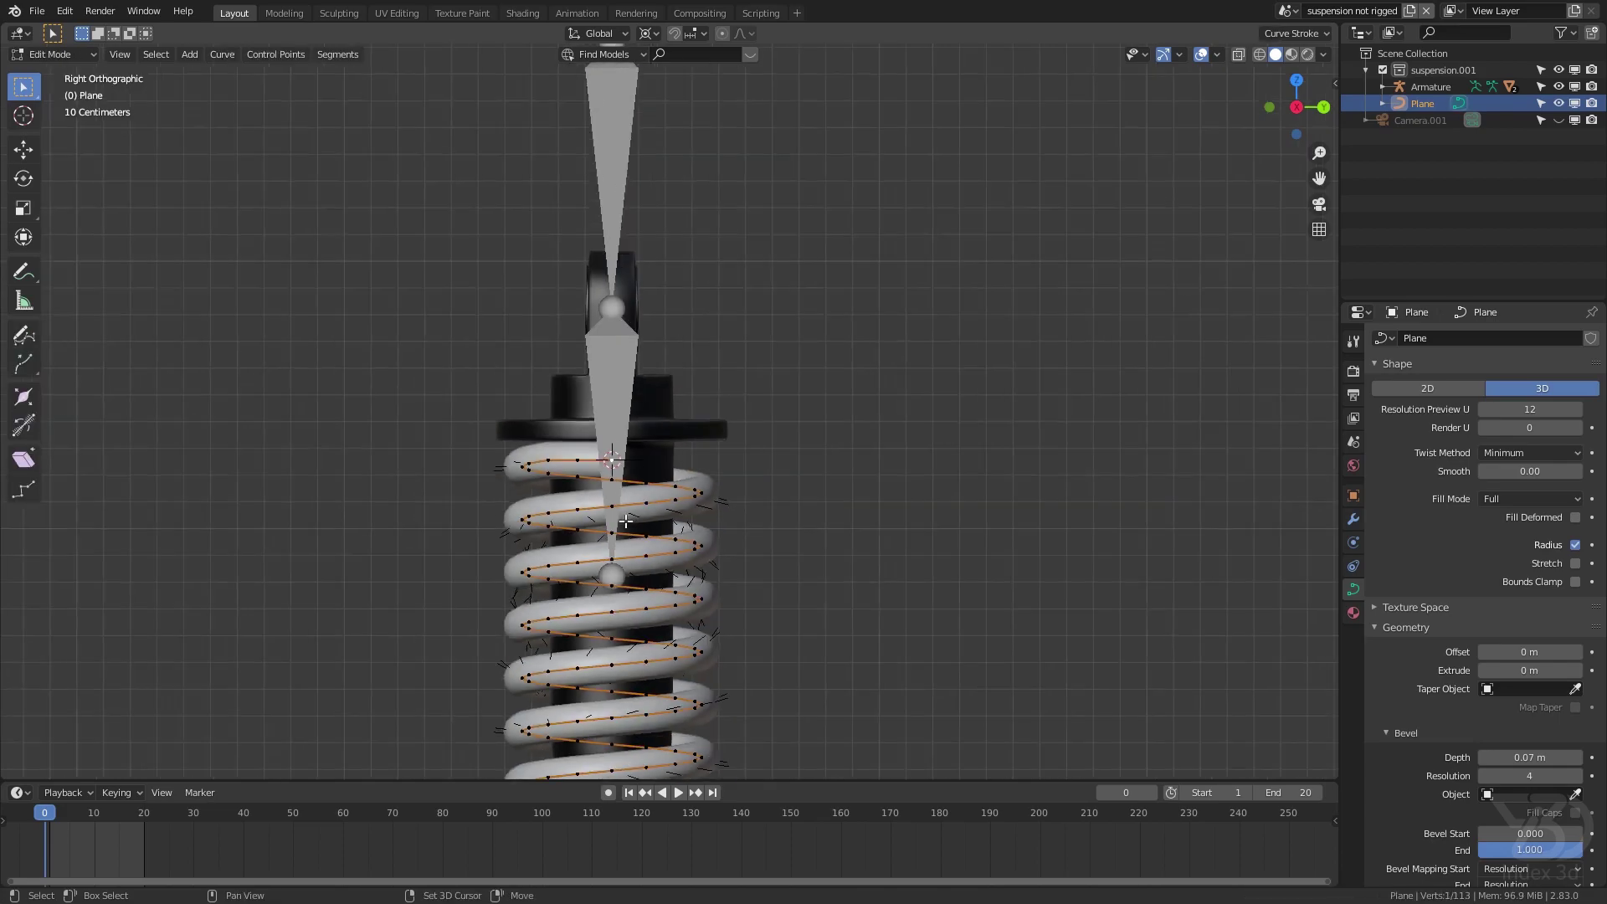
{"action": "middle_click_drag", "start_coordinate": [617, 507], "coordinate": [595, 457], "text": "shift"}
Stretch the whole spring along Z by a factor of about 2.05 from the 3D cursor down to the lower flange
{"action": "key", "text": "shift+a"}
{"action": "key", "text": "a"}
{"action": "scroll", "coordinate": [688, 469], "scroll_direction": "down", "scroll_amount": 5}
{"action": "middle_click_drag", "start_coordinate": [700, 561], "coordinate": [638, 421], "text": "shift"}
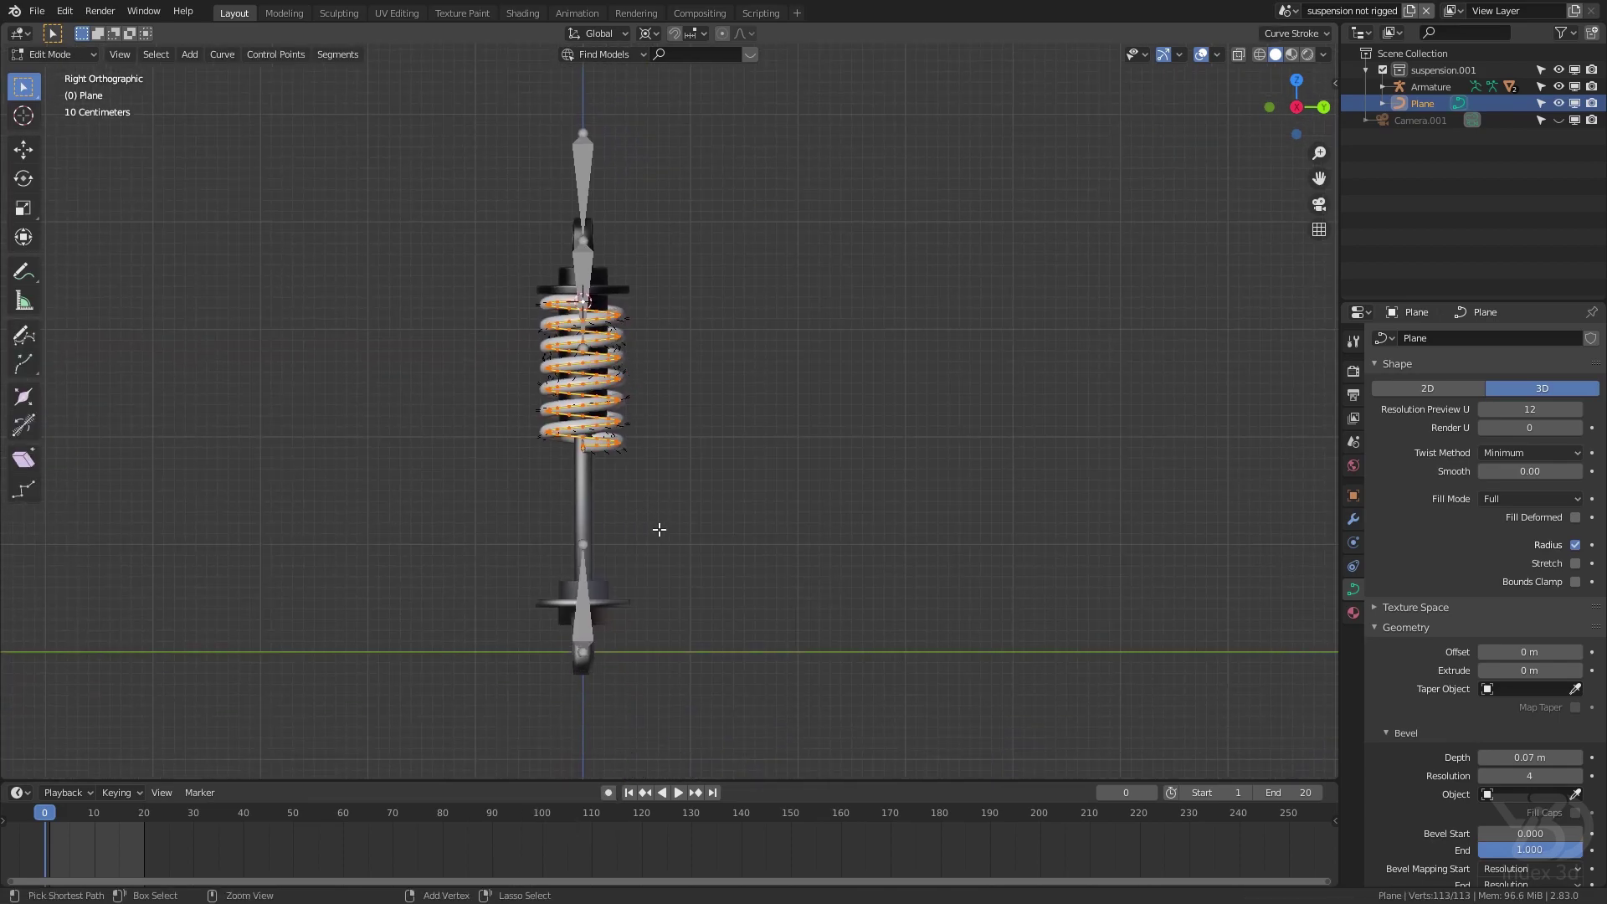
{"action": "key", "text": "s"}
{"action": "key", "text": "z"}
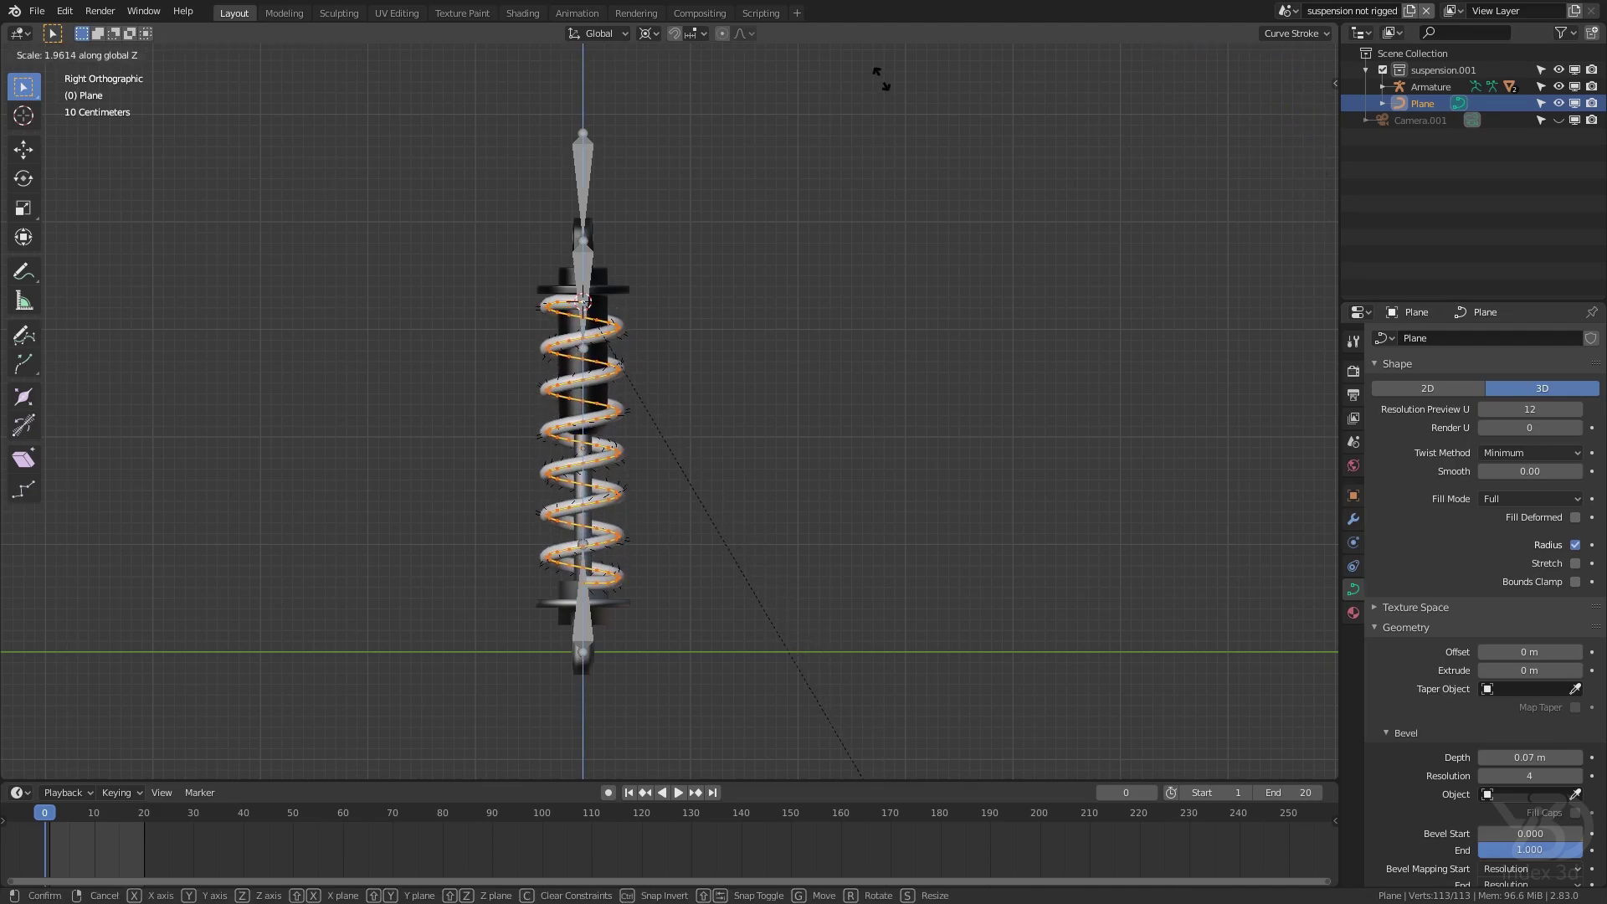
{"action": "left_click", "coordinate": [845, 106]}
{"action": "left_click", "coordinate": [649, 34]}
{"action": "left_click", "coordinate": [714, 89]}
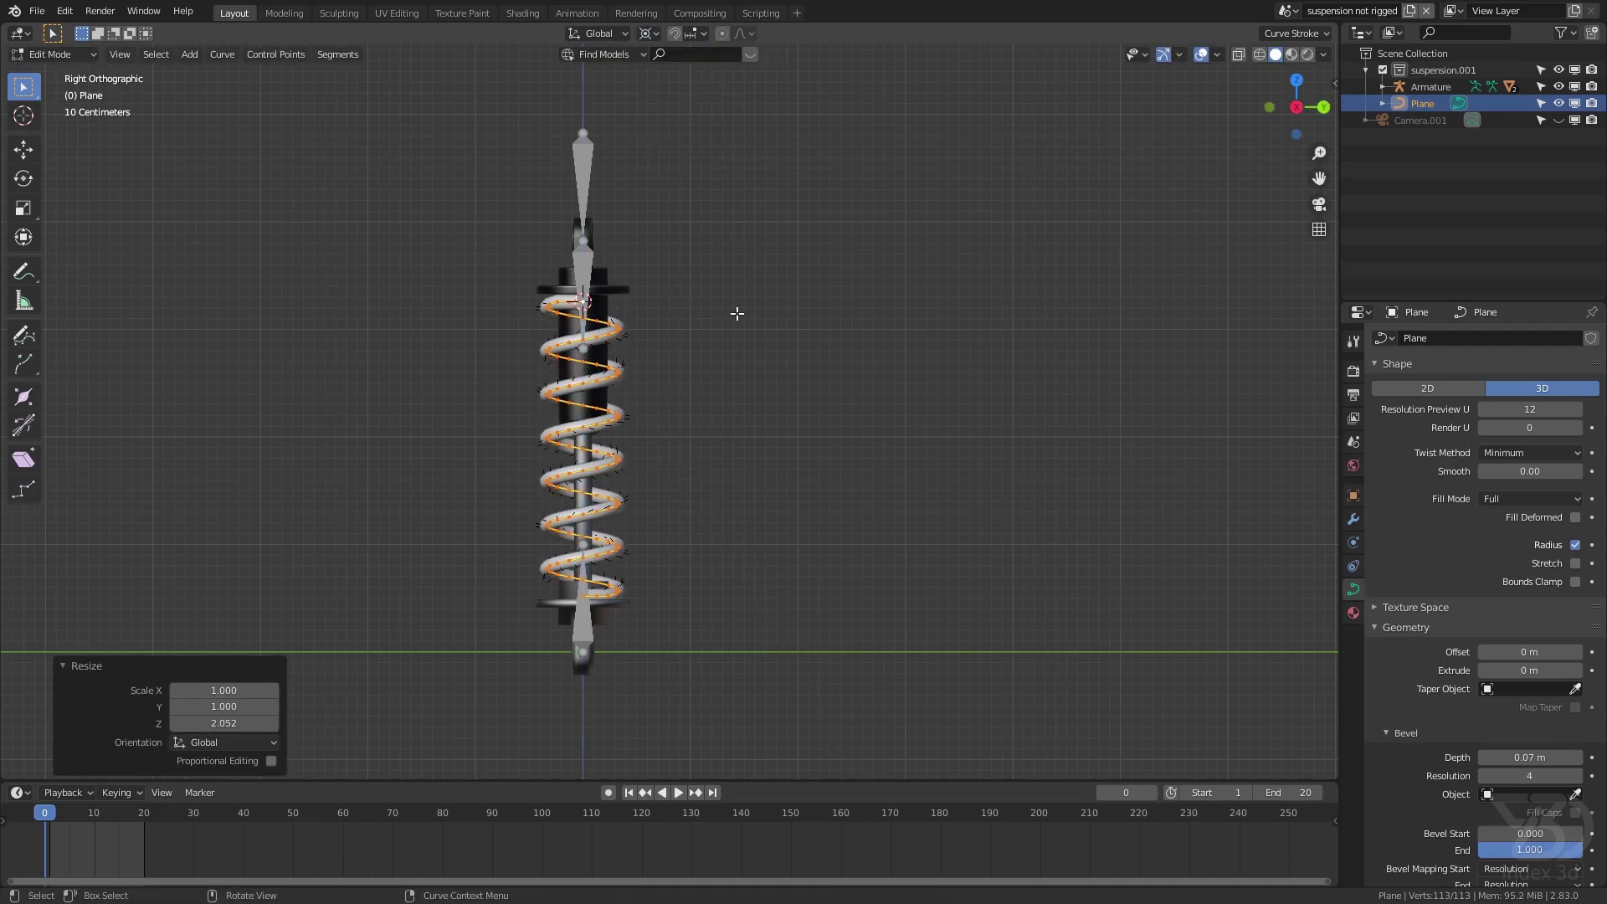
Shrink the spring slightly along Z to about 0.985 so its end sits on the lower flange, and save the file
{"action": "scroll", "coordinate": [746, 276], "scroll_direction": "up", "scroll_amount": 8}
{"action": "key", "text": "s"}
{"action": "key", "text": "z"}
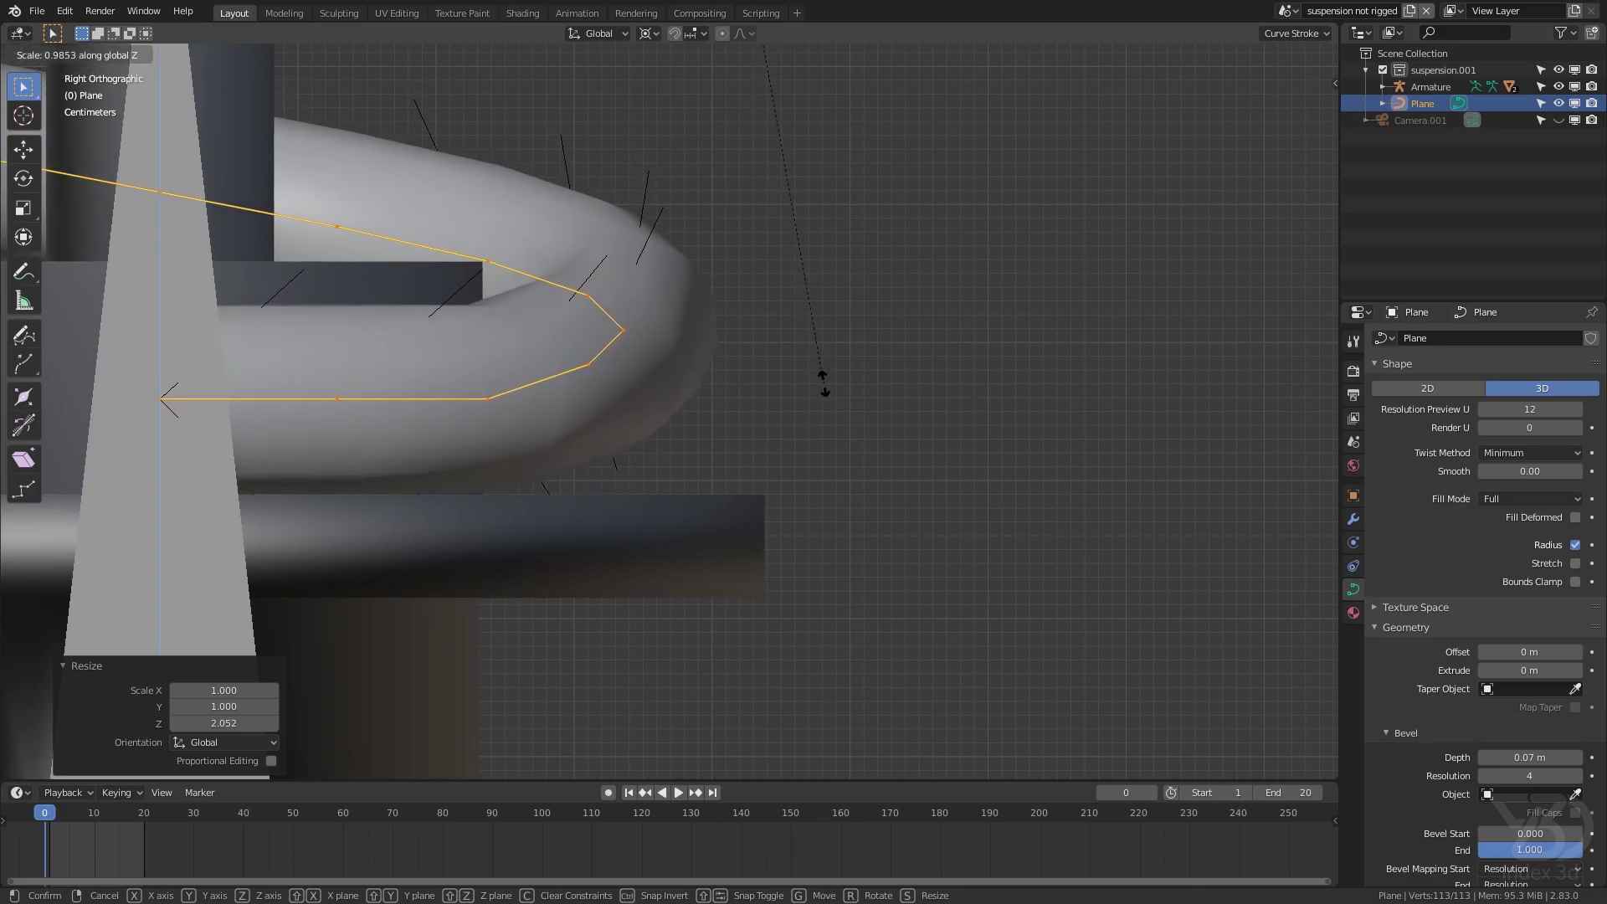
{"action": "left_click", "coordinate": [823, 382]}
{"action": "scroll", "coordinate": [823, 382], "scroll_direction": "down", "scroll_amount": 8}
{"action": "key", "text": "ctrl+s"}
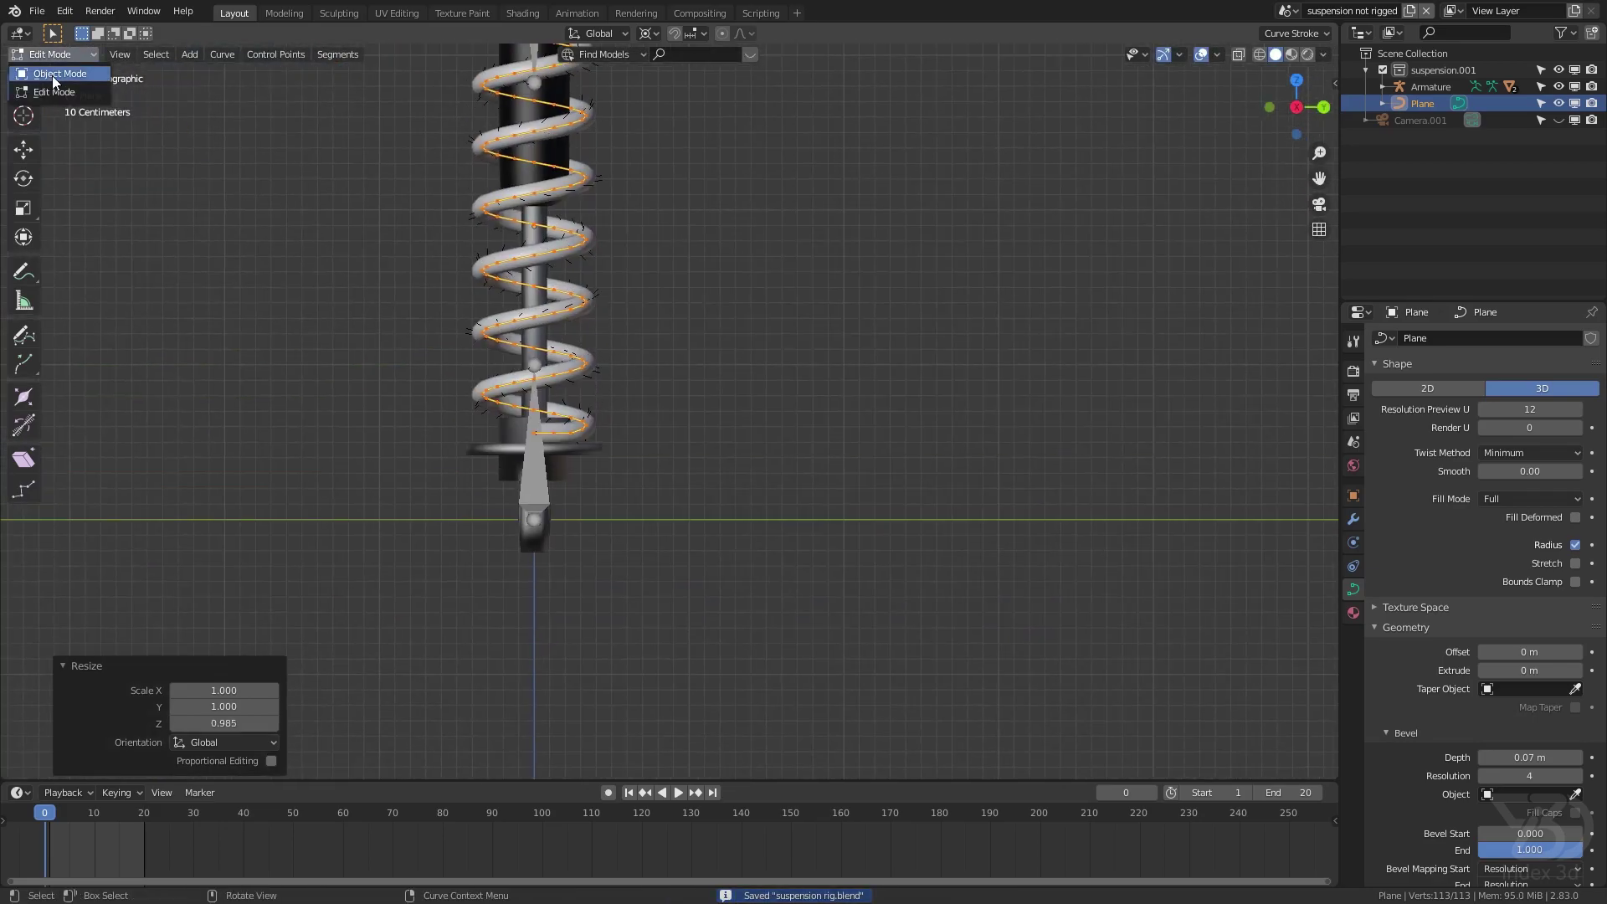
Return to Object Mode and select the armature
{"action": "left_click", "coordinate": [52, 74]}
{"action": "scroll", "coordinate": [504, 204], "scroll_direction": "down", "scroll_amount": 3}
{"action": "left_click", "coordinate": [569, 179]}
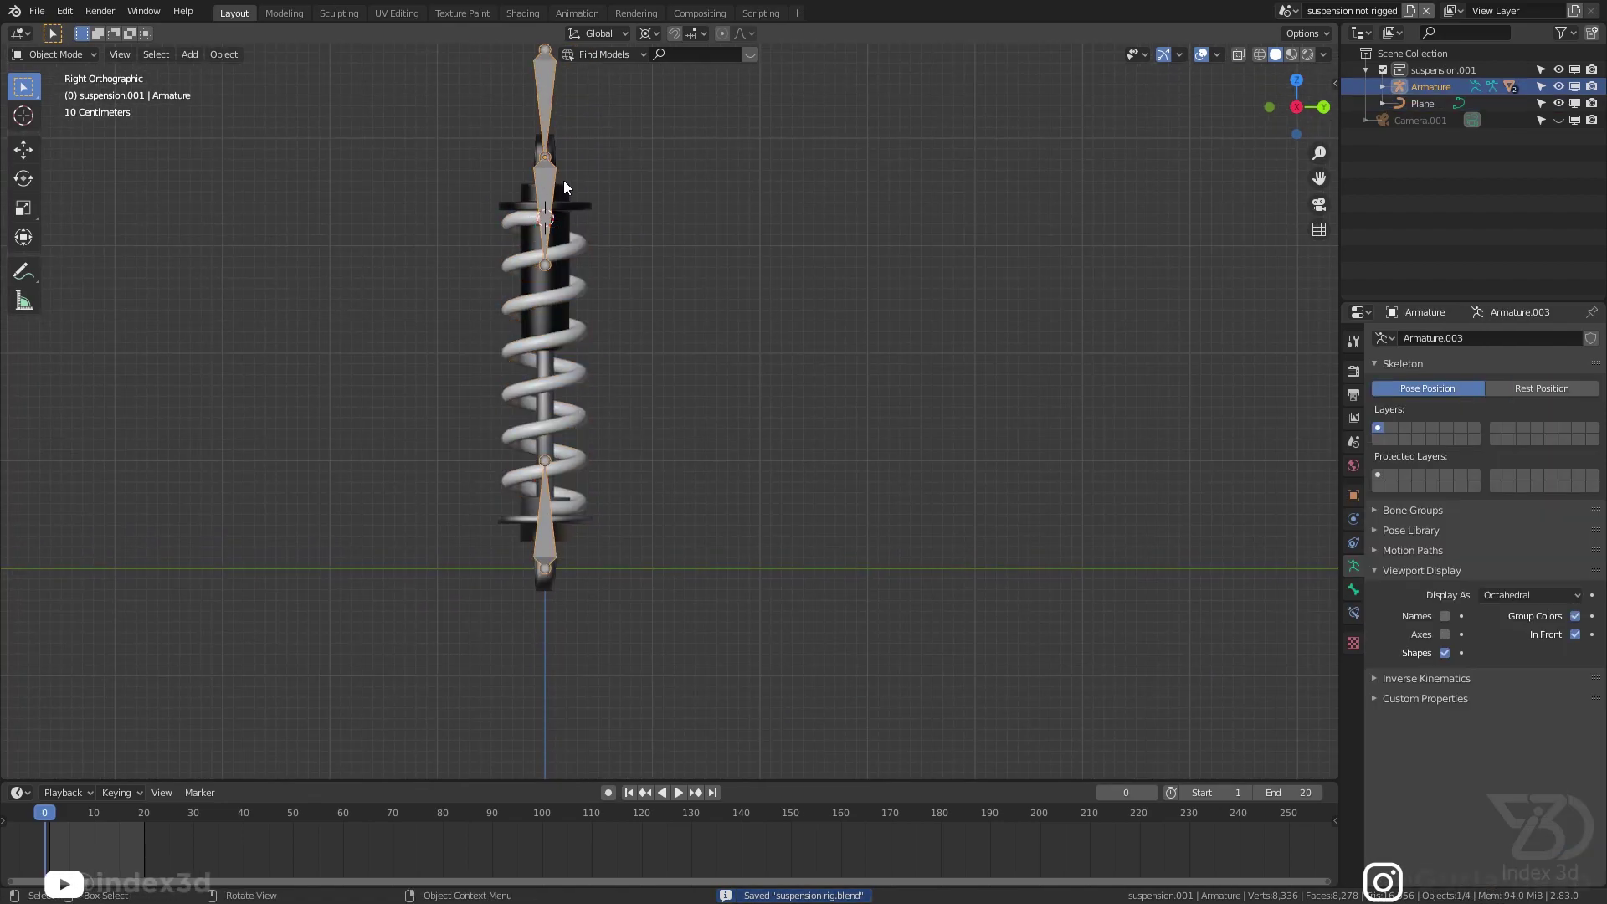
{"action": "left_click", "coordinate": [60, 57]}
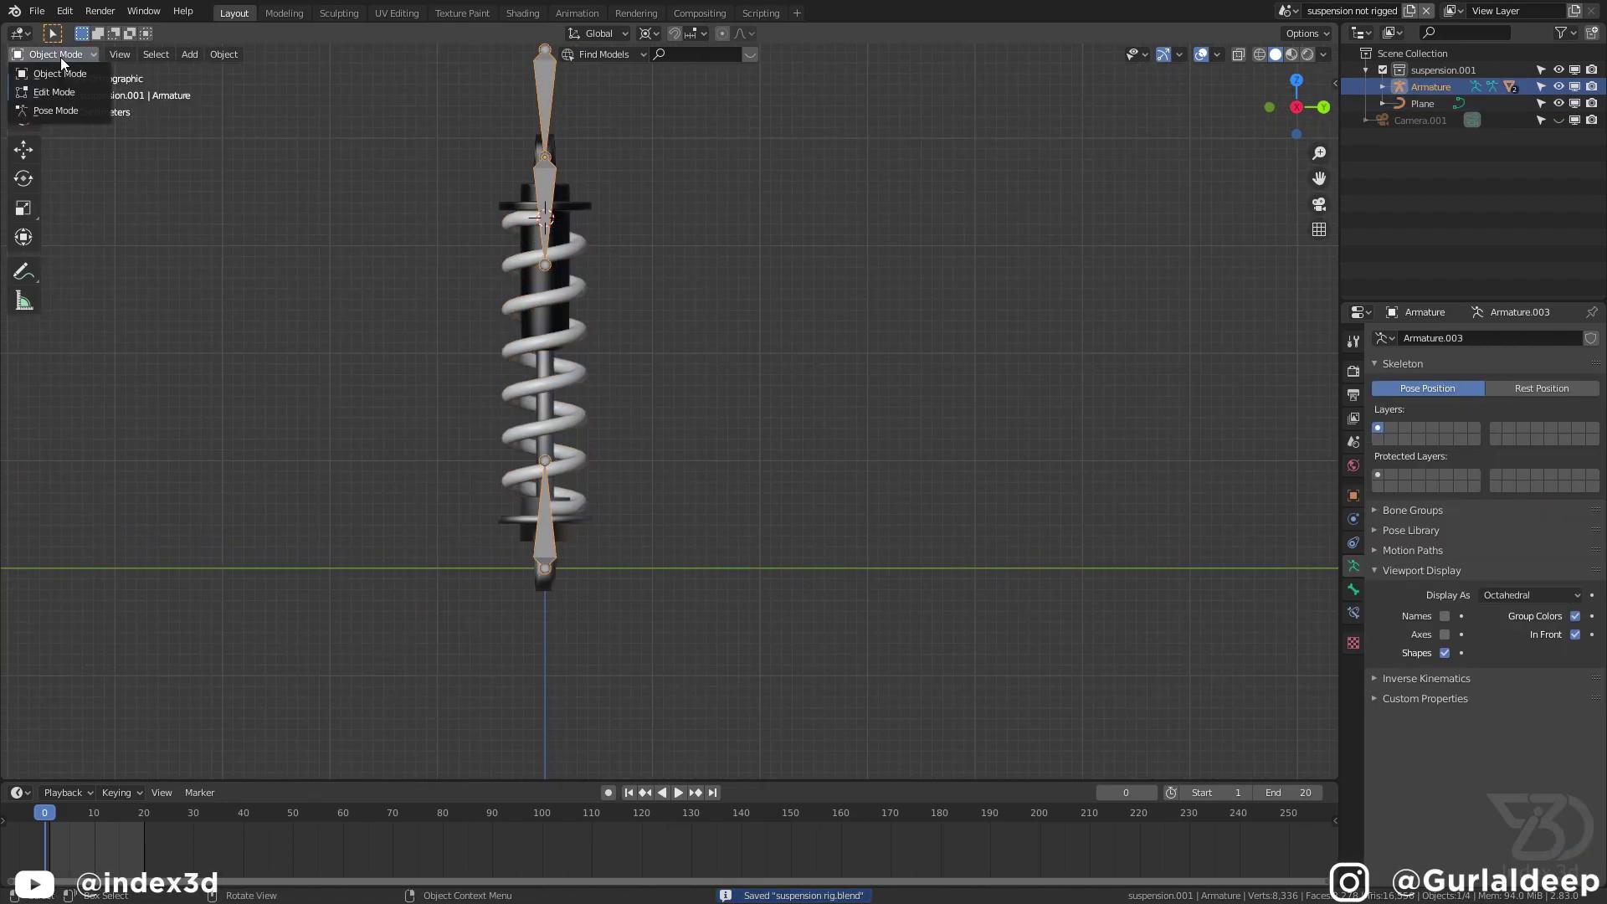
Select the upper shock body, examine where the spring's end meets its flange, and save the file
{"action": "scroll", "coordinate": [571, 219], "scroll_direction": "up", "scroll_amount": 4}
{"action": "left_click", "coordinate": [555, 230]}
{"action": "scroll", "coordinate": [554, 229], "scroll_direction": "up", "scroll_amount": 4}
{"action": "key", "text": "Tab"}
{"action": "scroll", "coordinate": [552, 206], "scroll_direction": "up", "scroll_amount": 3}
{"action": "middle_click_drag", "start_coordinate": [557, 225], "coordinate": [565, 169]}
{"action": "key", "text": "Tab"}
{"action": "scroll", "coordinate": [624, 259], "scroll_direction": "down", "scroll_amount": 8}
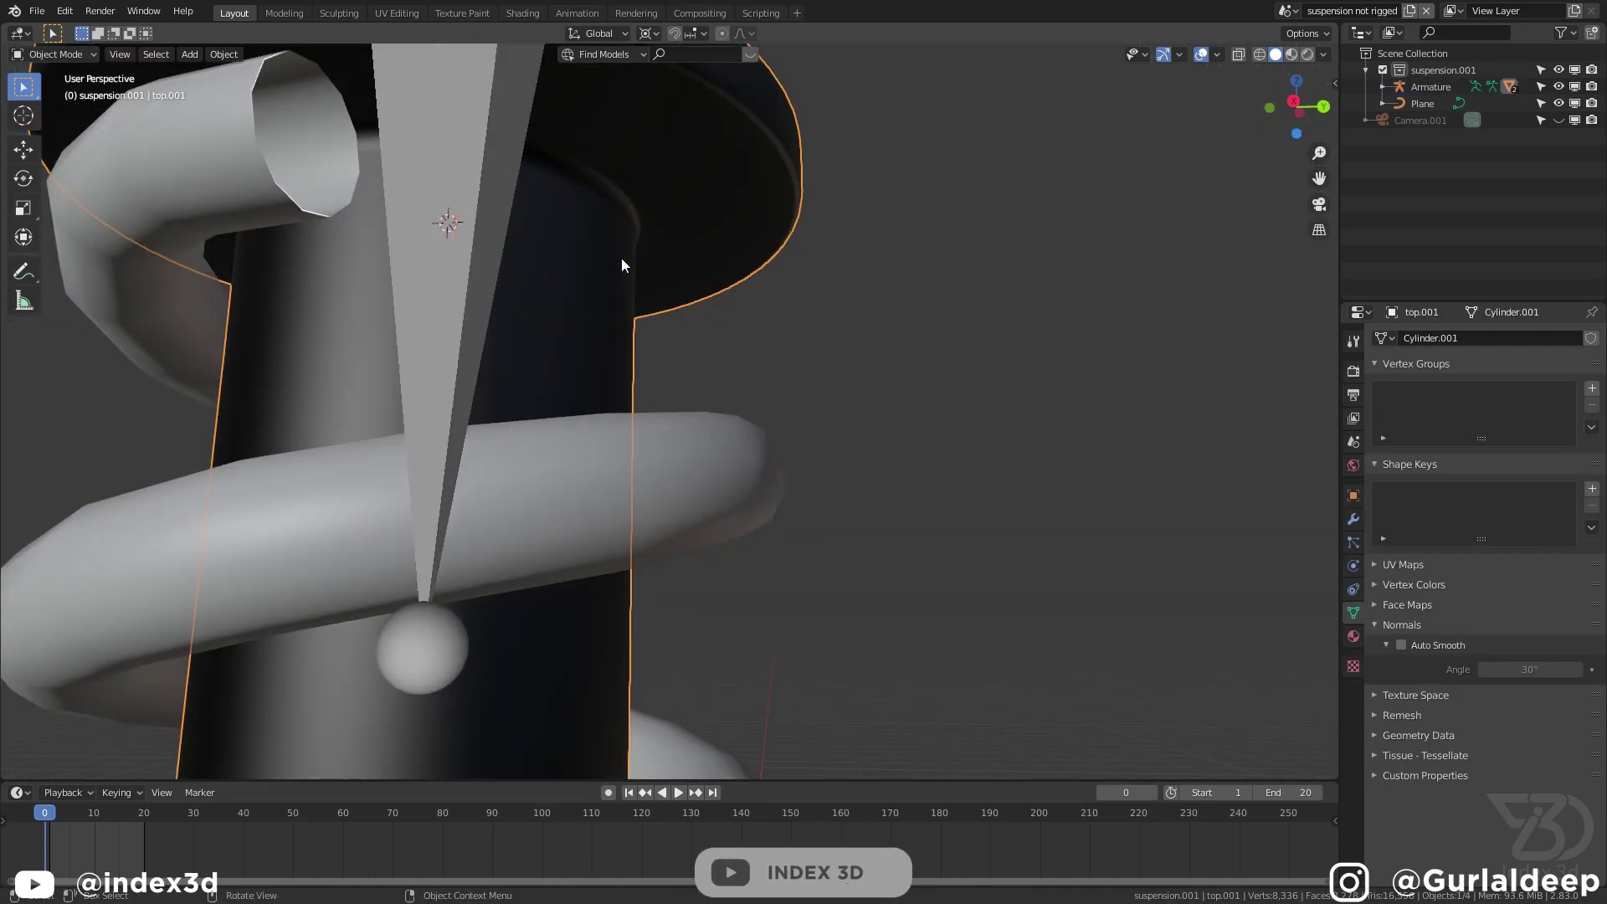
{"action": "middle_click_drag", "start_coordinate": [525, 217], "coordinate": [527, 211]}
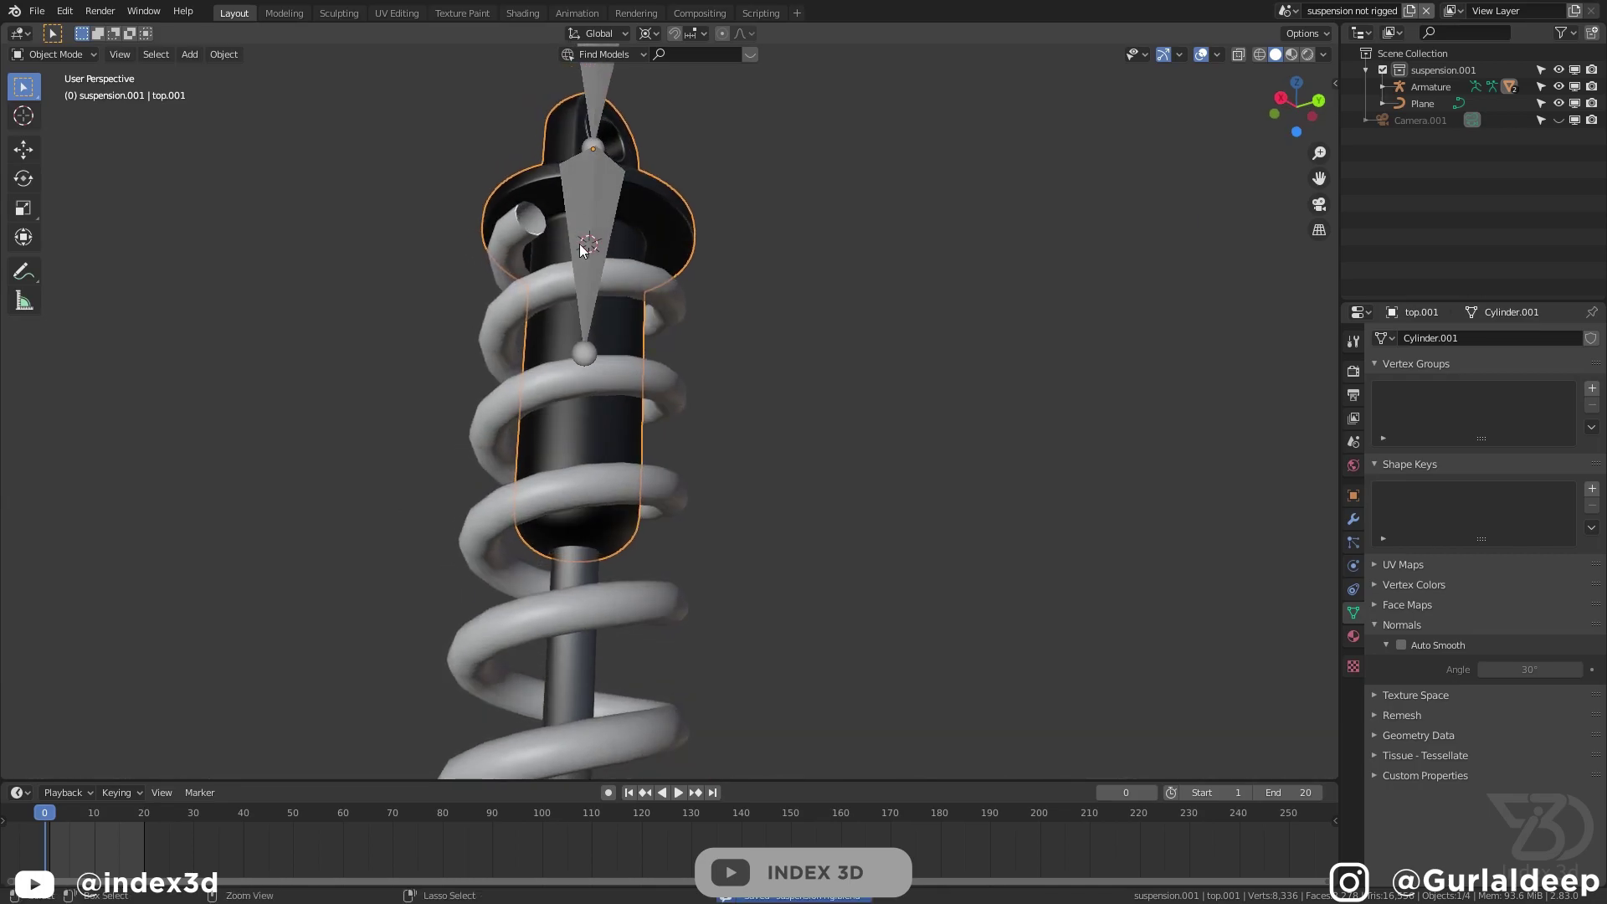
{"action": "key", "text": "ctrl+s"}
Put the armature in Edit Mode, add a bone at the 3D cursor by the upper flange, and select it with a changed pivot point
{"action": "key", "text": "KP_3"}
{"action": "scroll", "coordinate": [219, 189], "scroll_direction": "down", "scroll_amount": 1}
{"action": "key", "text": "bracketleft"}
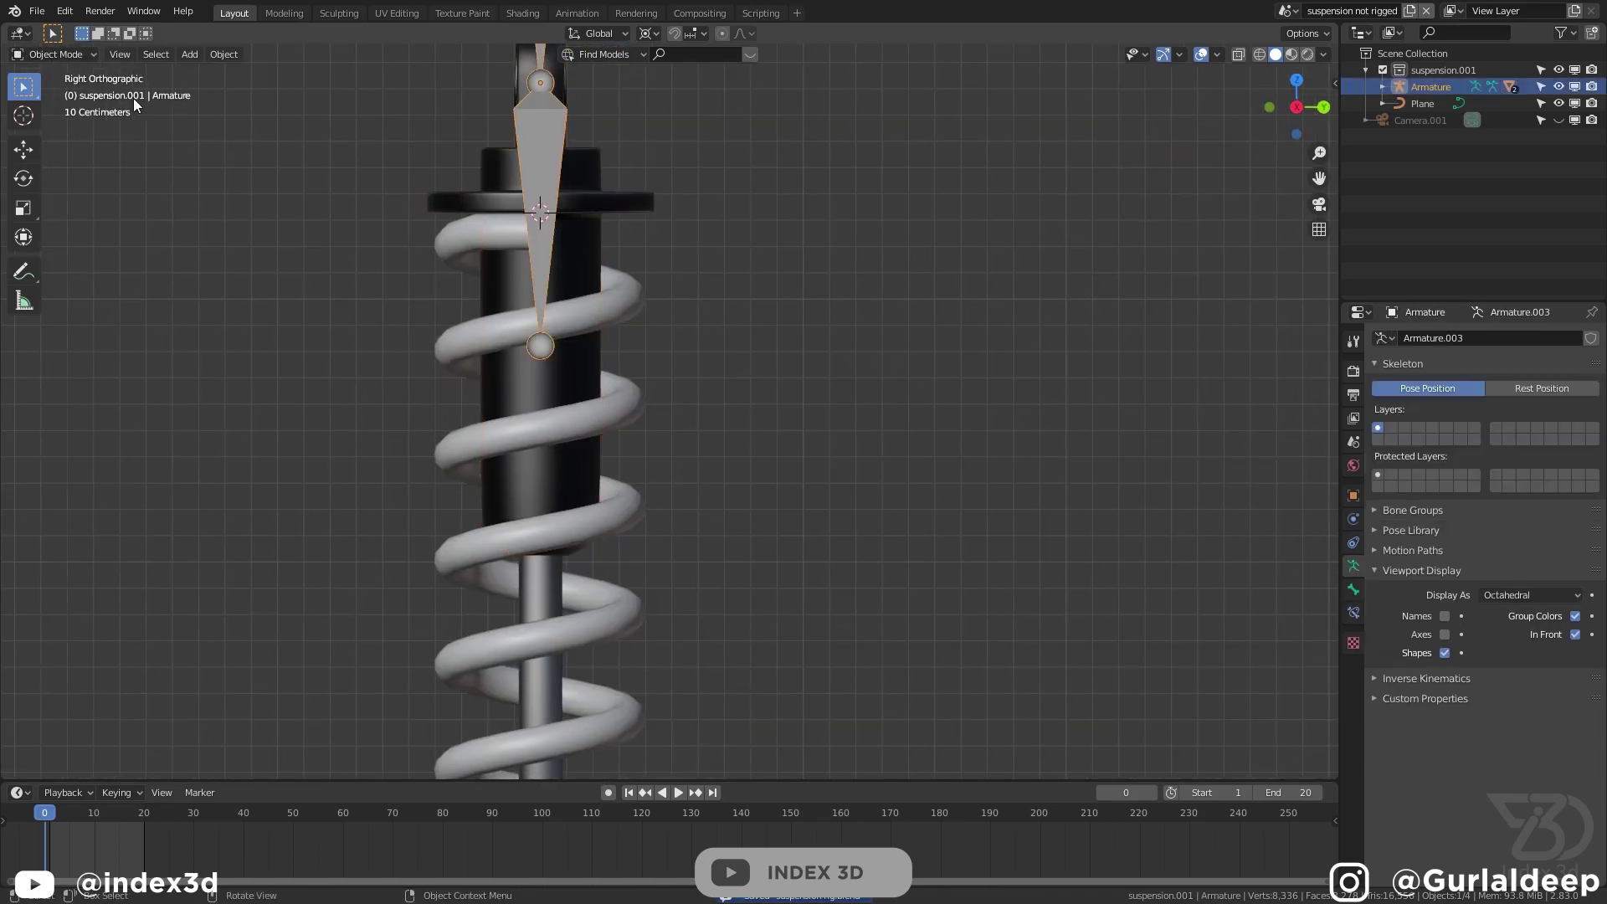
{"action": "left_click", "coordinate": [54, 92]}
{"action": "scroll", "coordinate": [535, 266], "scroll_direction": "down", "scroll_amount": 3}
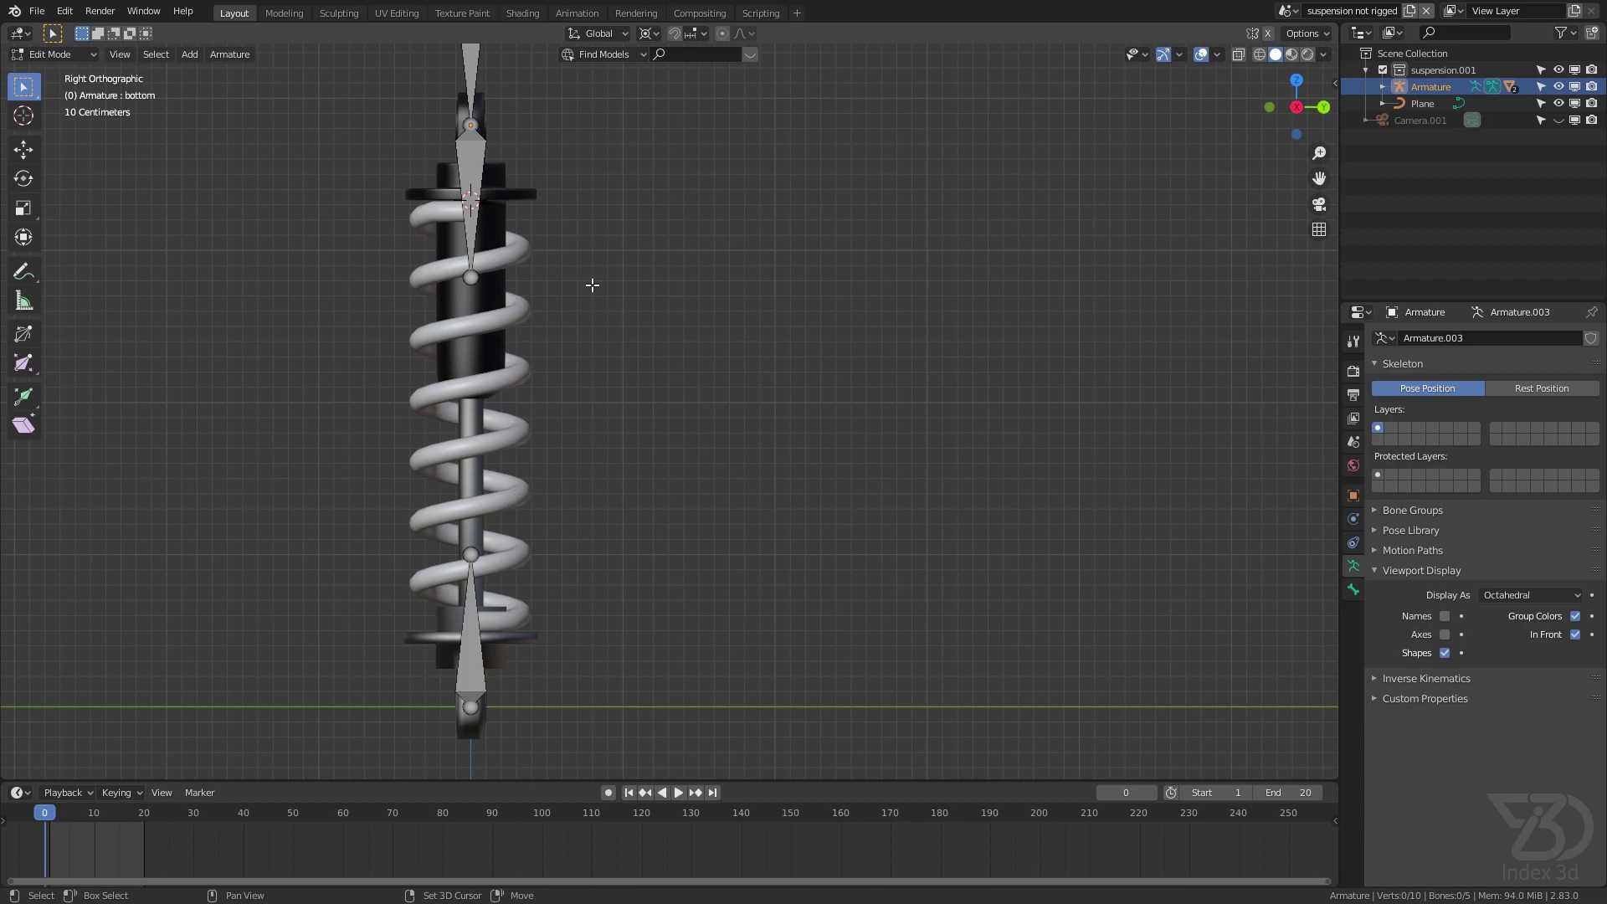
{"action": "key", "text": "shift+a"}
{"action": "middle_click_drag", "start_coordinate": [535, 267], "coordinate": [583, 348], "text": "shift"}
{"action": "left_click", "coordinate": [491, 207]}
{"action": "left_click", "coordinate": [649, 35]}
{"action": "left_click", "coordinate": [681, 123]}
{"action": "key", "text": "r"}
{"action": "key", "text": "y"}
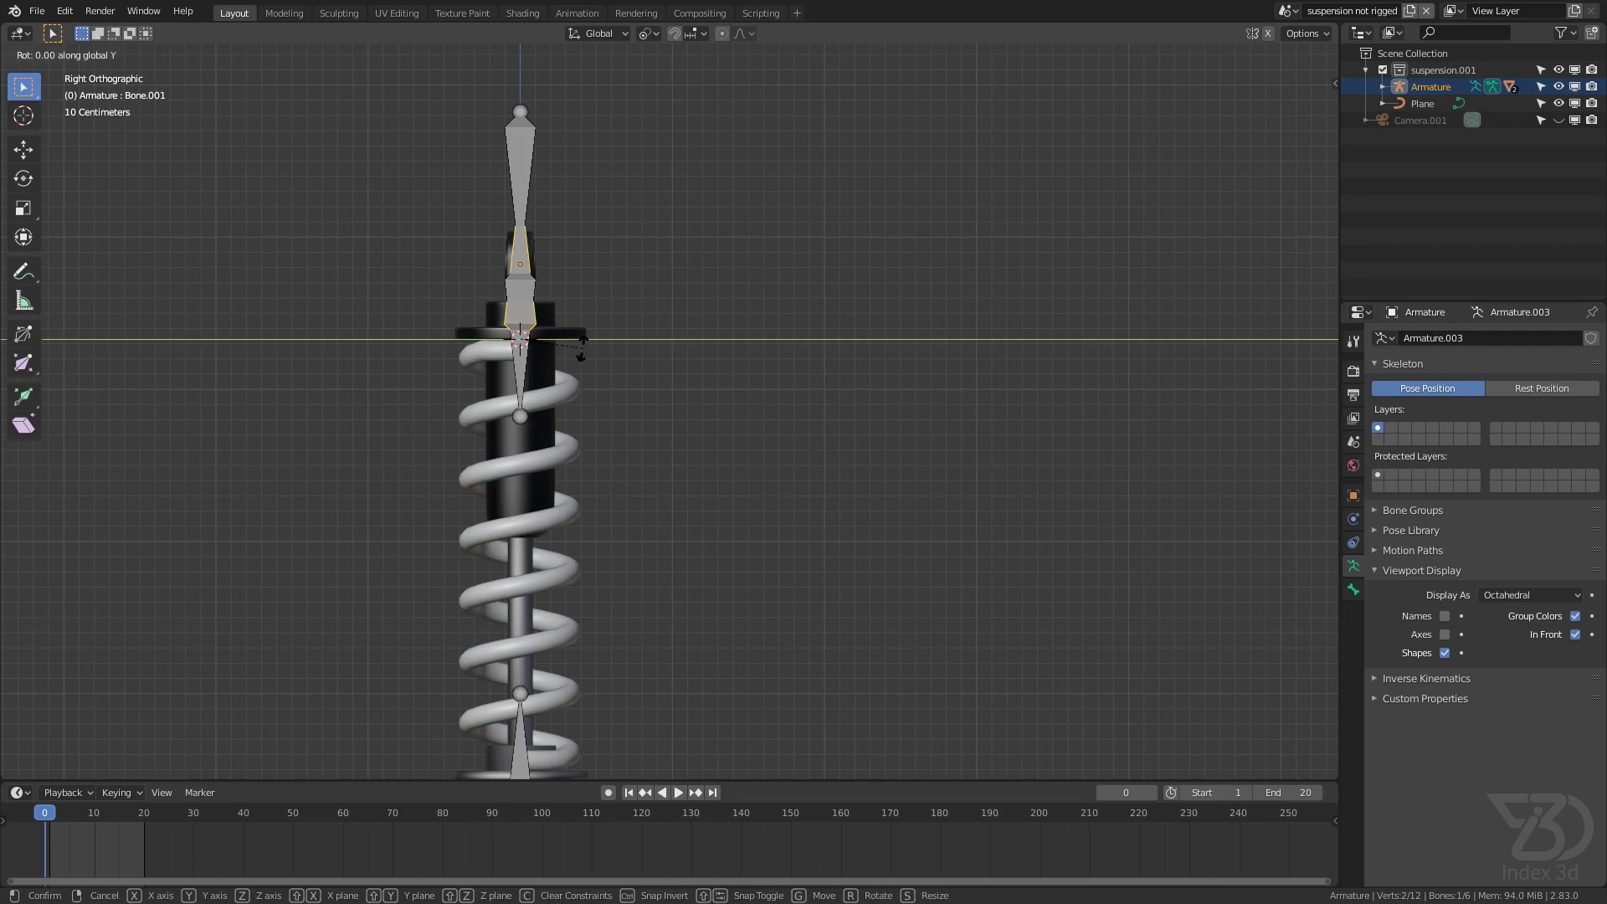
{"action": "key", "text": "Return"}
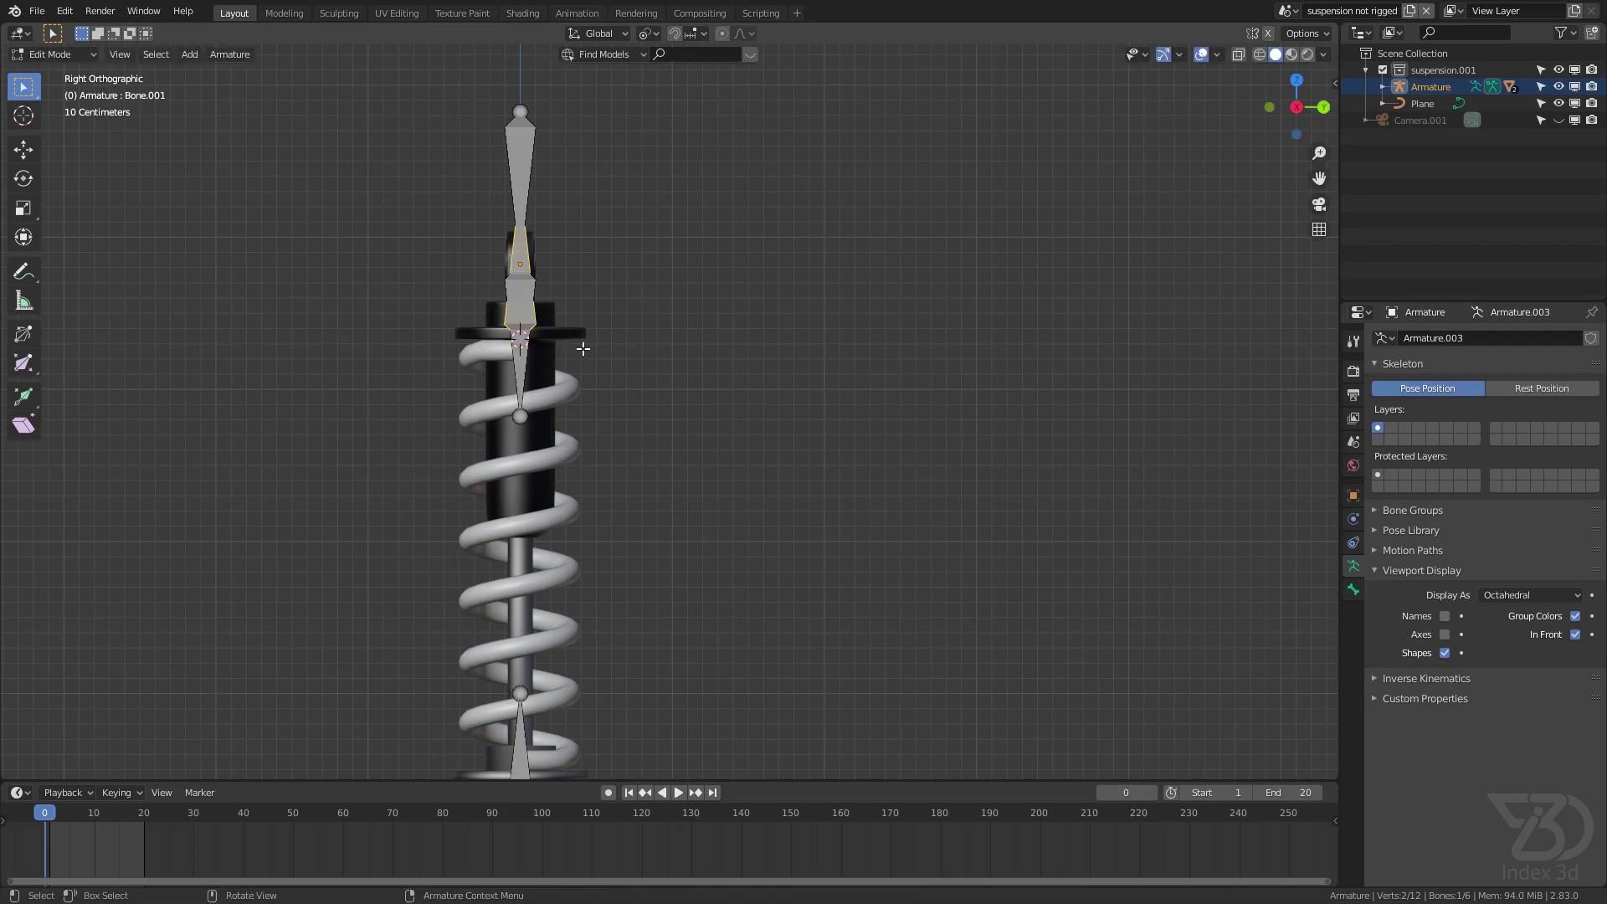
{"action": "key", "text": "r"}
{"action": "key", "text": "x"}
{"action": "key", "text": "Escape"}
Rotate the new bone 180° around the X axis to point down the shock, and save the file
{"action": "middle_click_drag", "start_coordinate": [592, 343], "coordinate": [478, 445]}
{"action": "type", "text": "x"}
{"action": "type", "text": "180"}
{"action": "key", "text": "Return"}
{"action": "key", "text": "ctrl+s"}
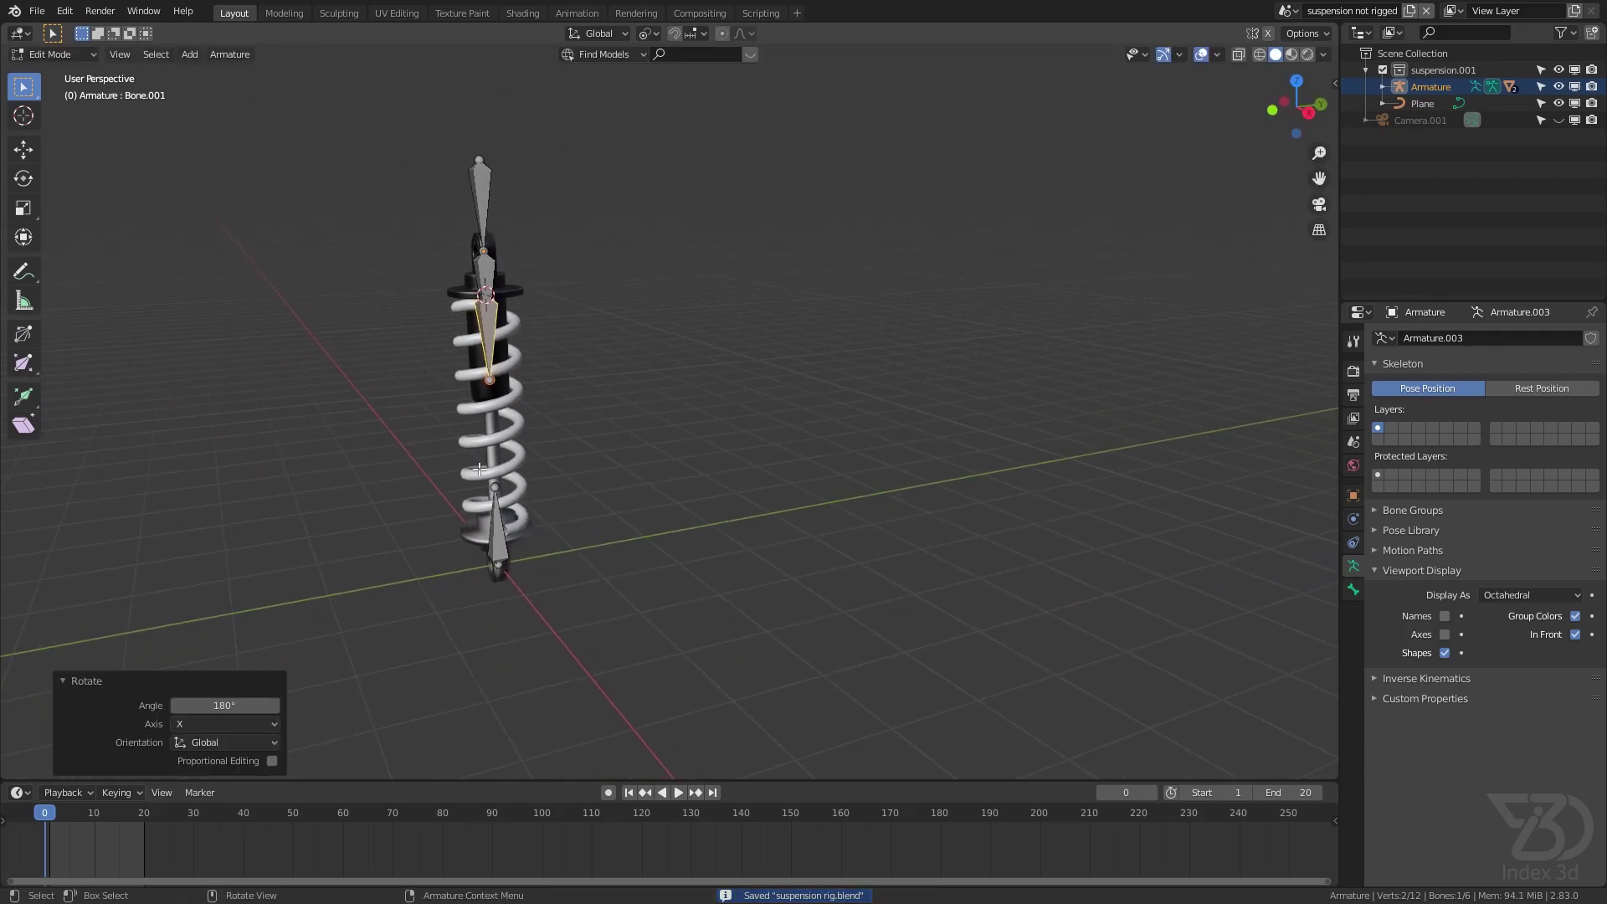
Scale the new bone by about 2.75 so it spans from the upper flange to the lower flange
{"action": "key", "text": "KP_3"}
{"action": "scroll", "coordinate": [507, 406], "scroll_direction": "up", "scroll_amount": 8}
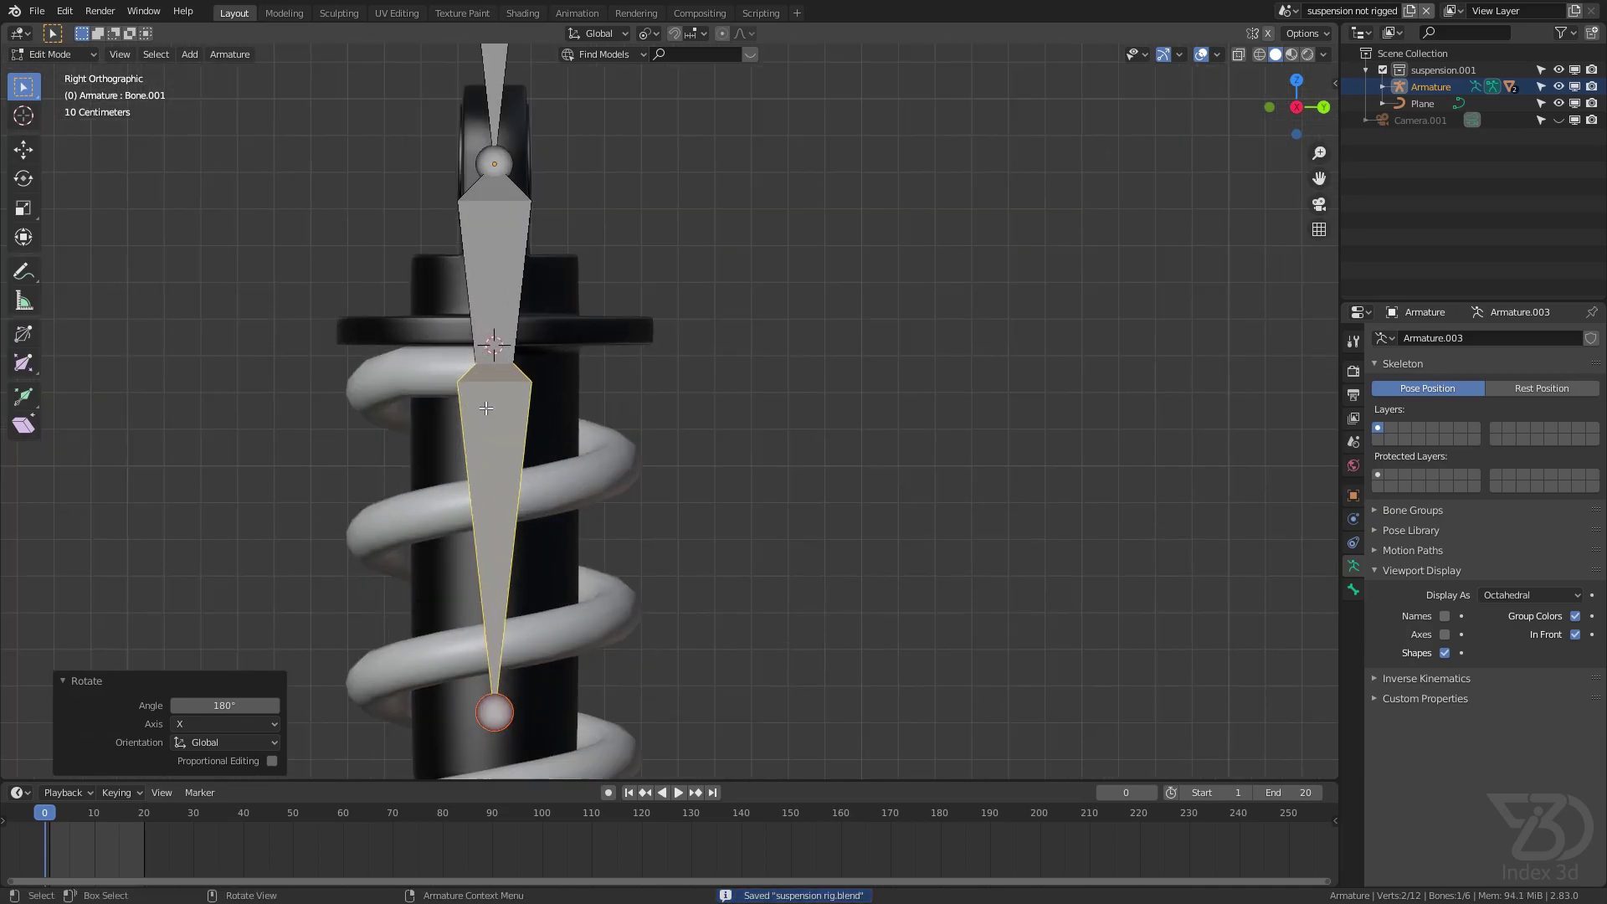
{"action": "scroll", "coordinate": [511, 403], "scroll_direction": "down", "scroll_amount": 8}
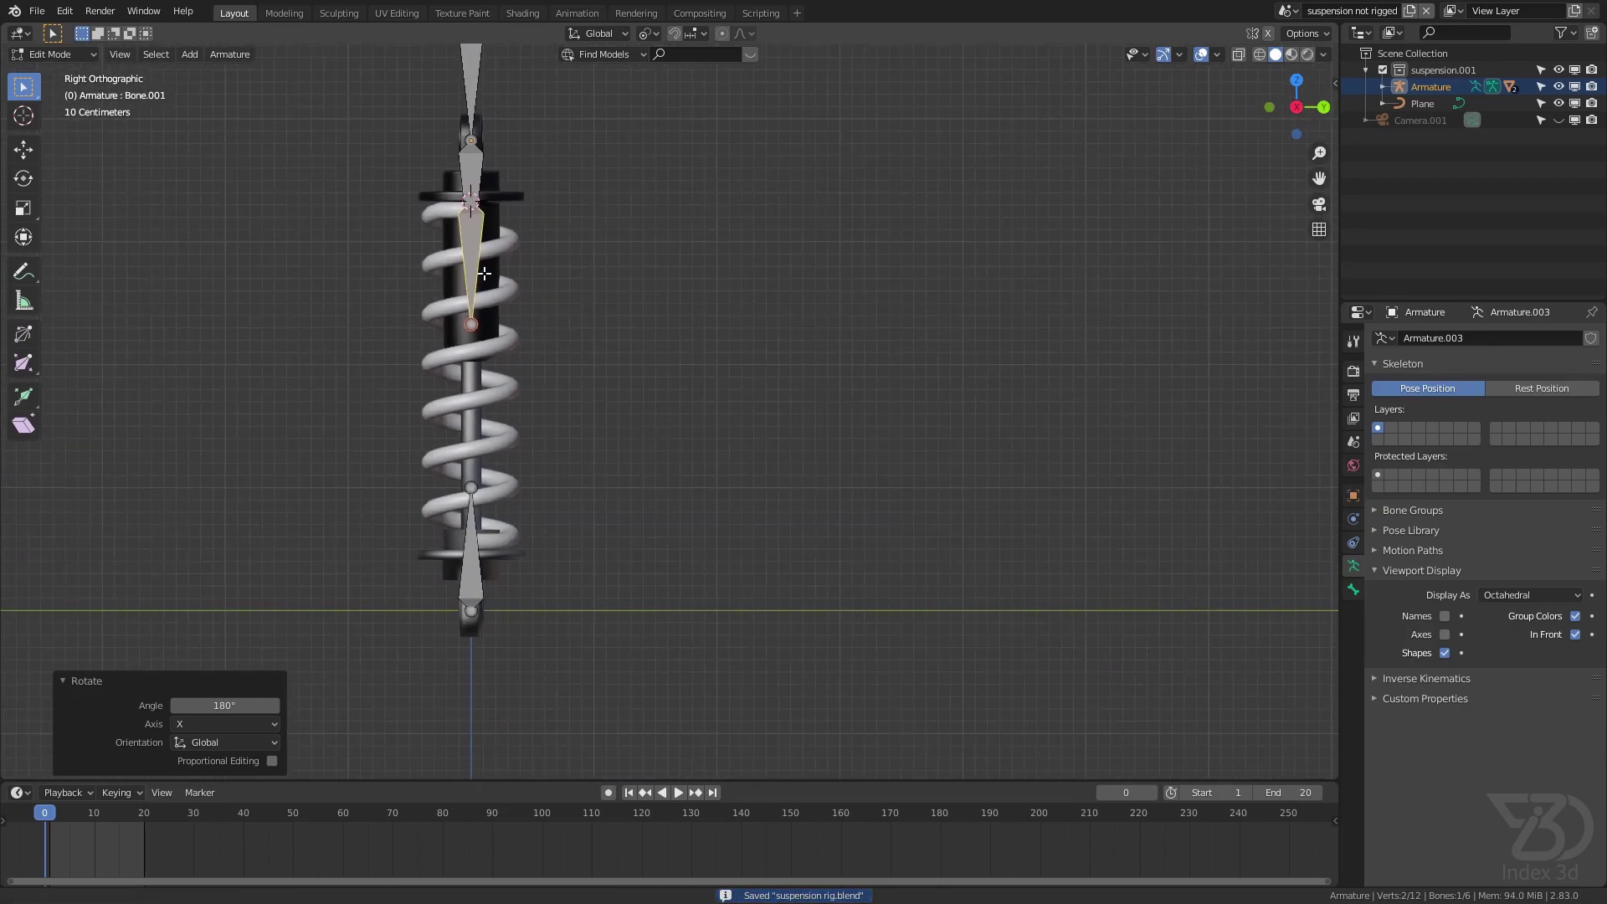
{"action": "key", "text": "s"}
{"action": "left_click", "coordinate": [759, 372]}
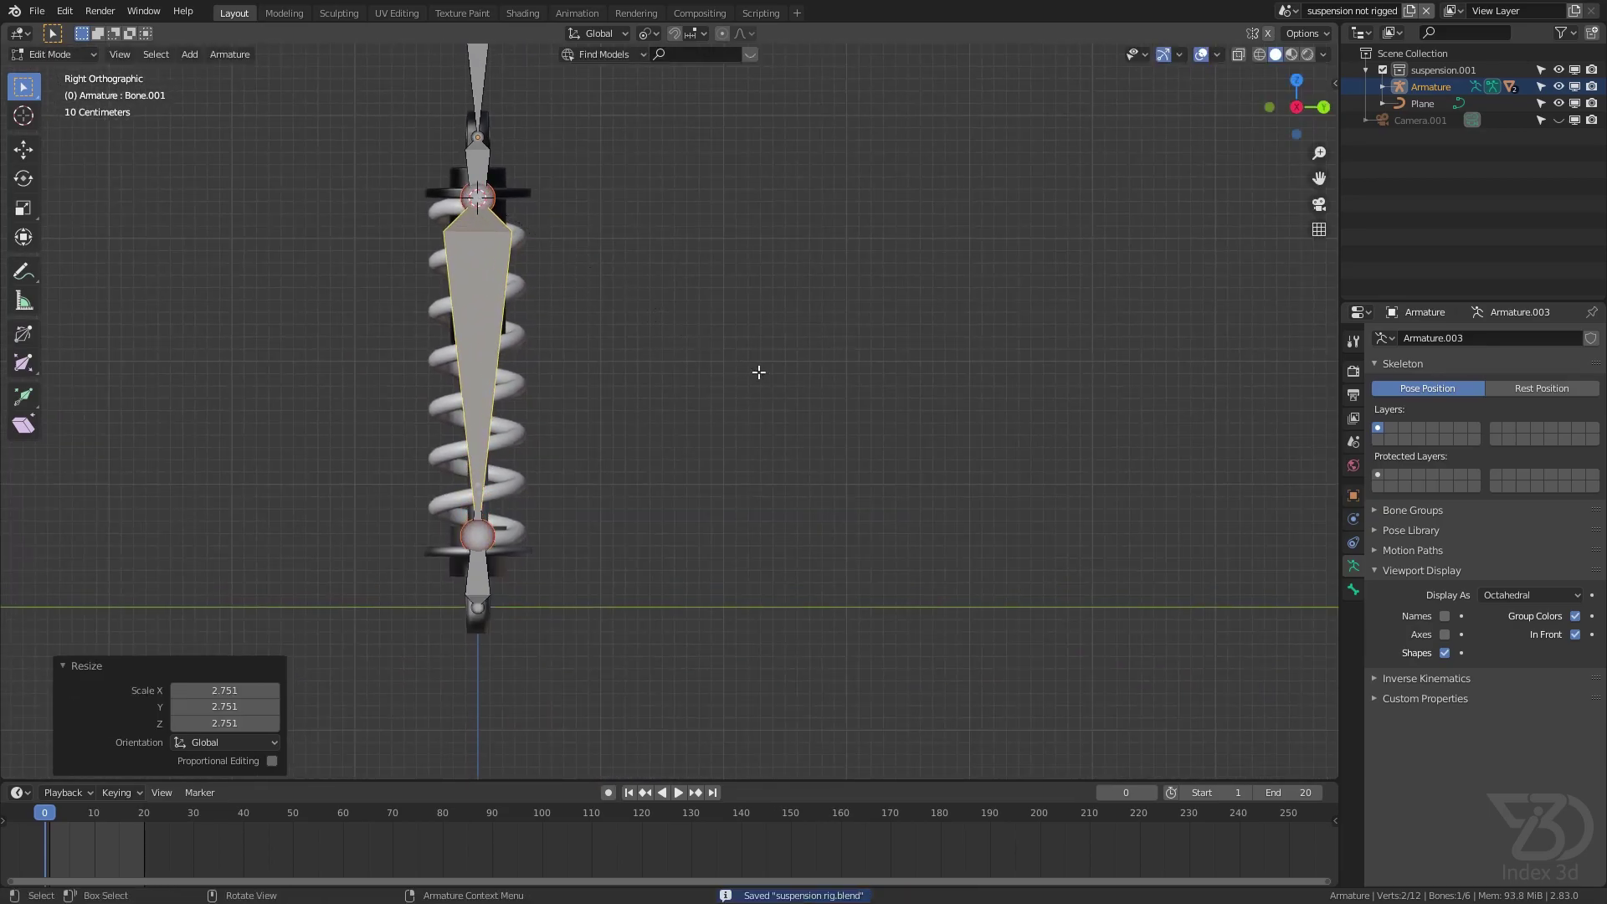
In Object Mode, set the spring curve's bevel depth to 0 m and save the file
{"action": "scroll", "coordinate": [517, 250], "scroll_direction": "up", "scroll_amount": 3}
{"action": "key", "text": "Tab"}
{"action": "left_click", "coordinate": [447, 395]}
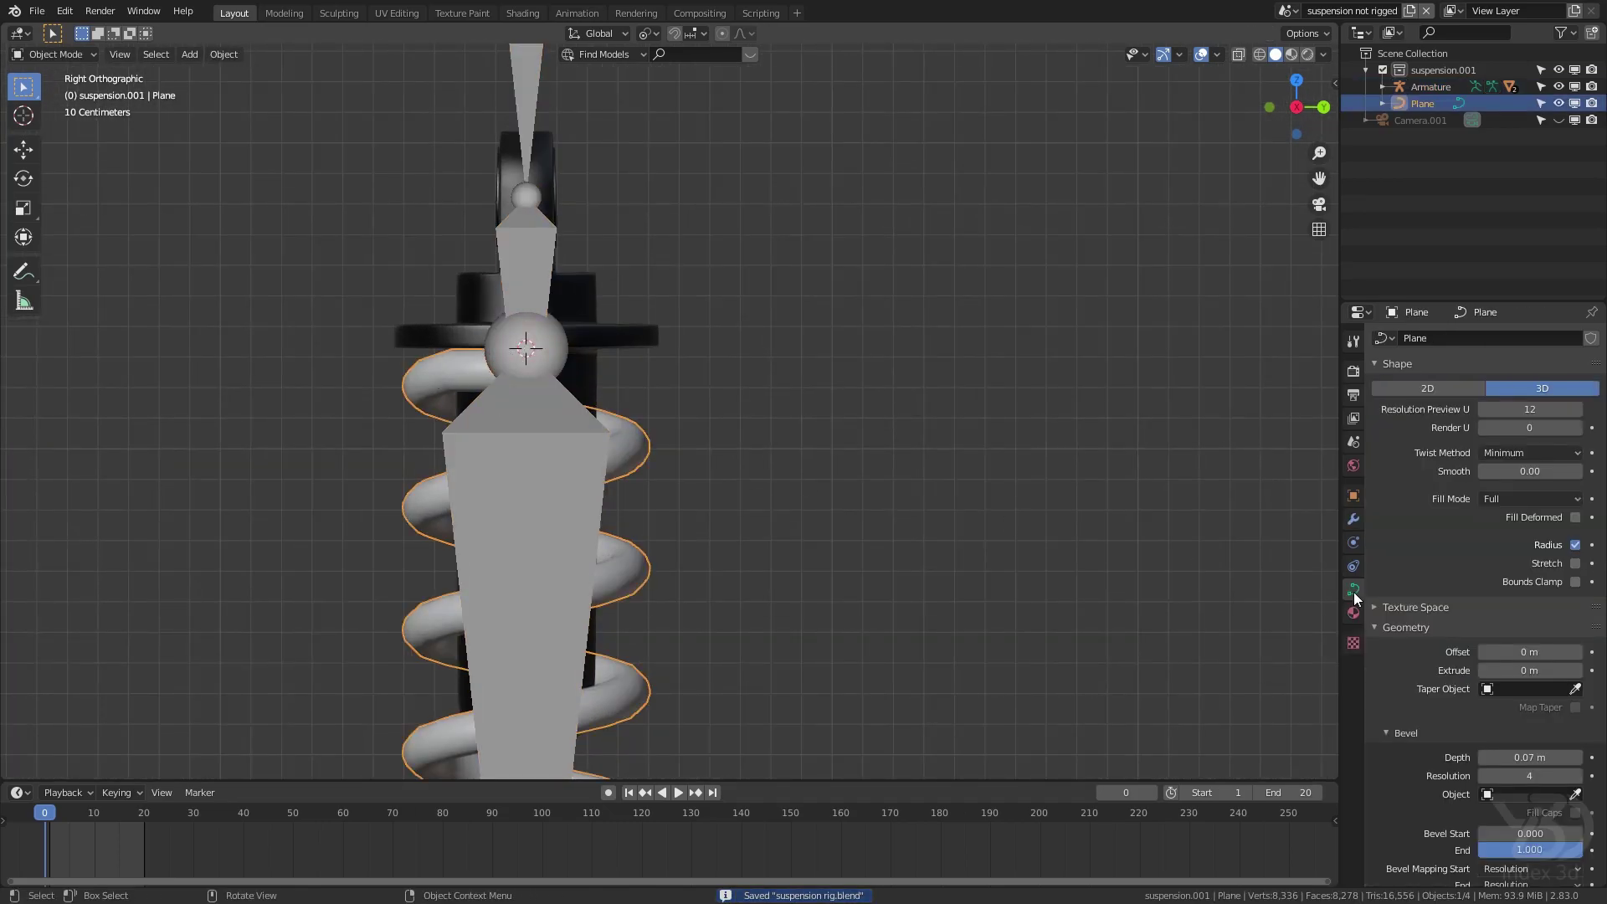
{"action": "scroll", "coordinate": [1465, 715], "scroll_direction": "down", "scroll_amount": 1}
{"action": "left_click_drag", "start_coordinate": [1542, 723], "coordinate": [1480, 722]}
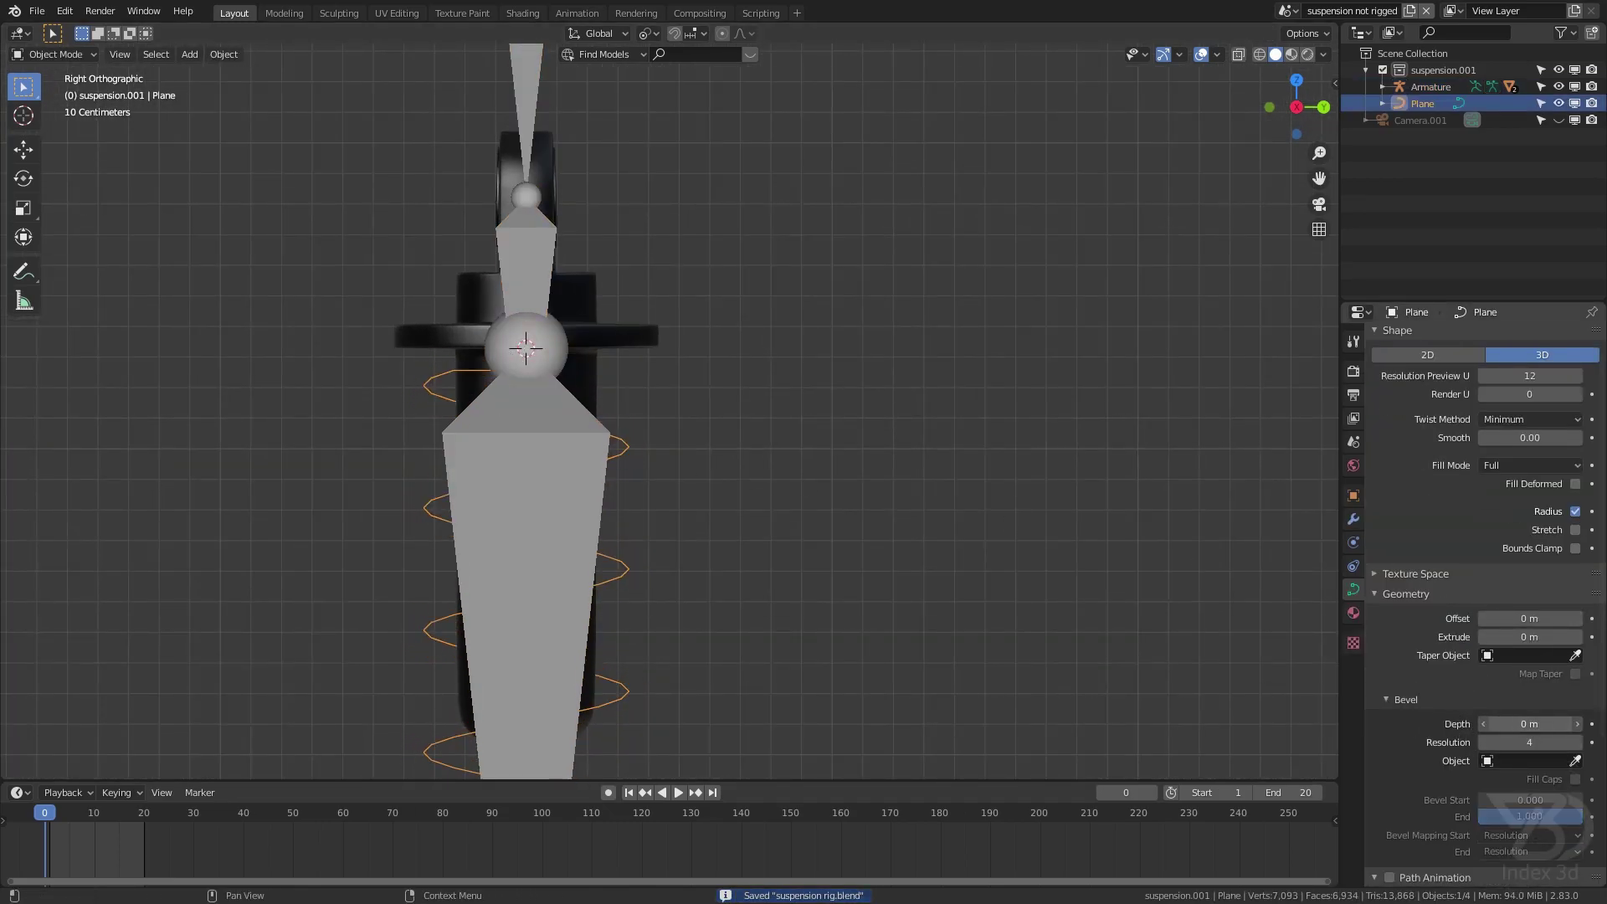
{"action": "key", "text": "ctrl+s"}
Select the armature, switch it to Edit Mode, and turn on X-ray display
{"action": "middle_click_drag", "start_coordinate": [586, 425], "coordinate": [590, 379], "text": "shift"}
{"action": "left_click", "coordinate": [589, 380]}
{"action": "left_click", "coordinate": [55, 53]}
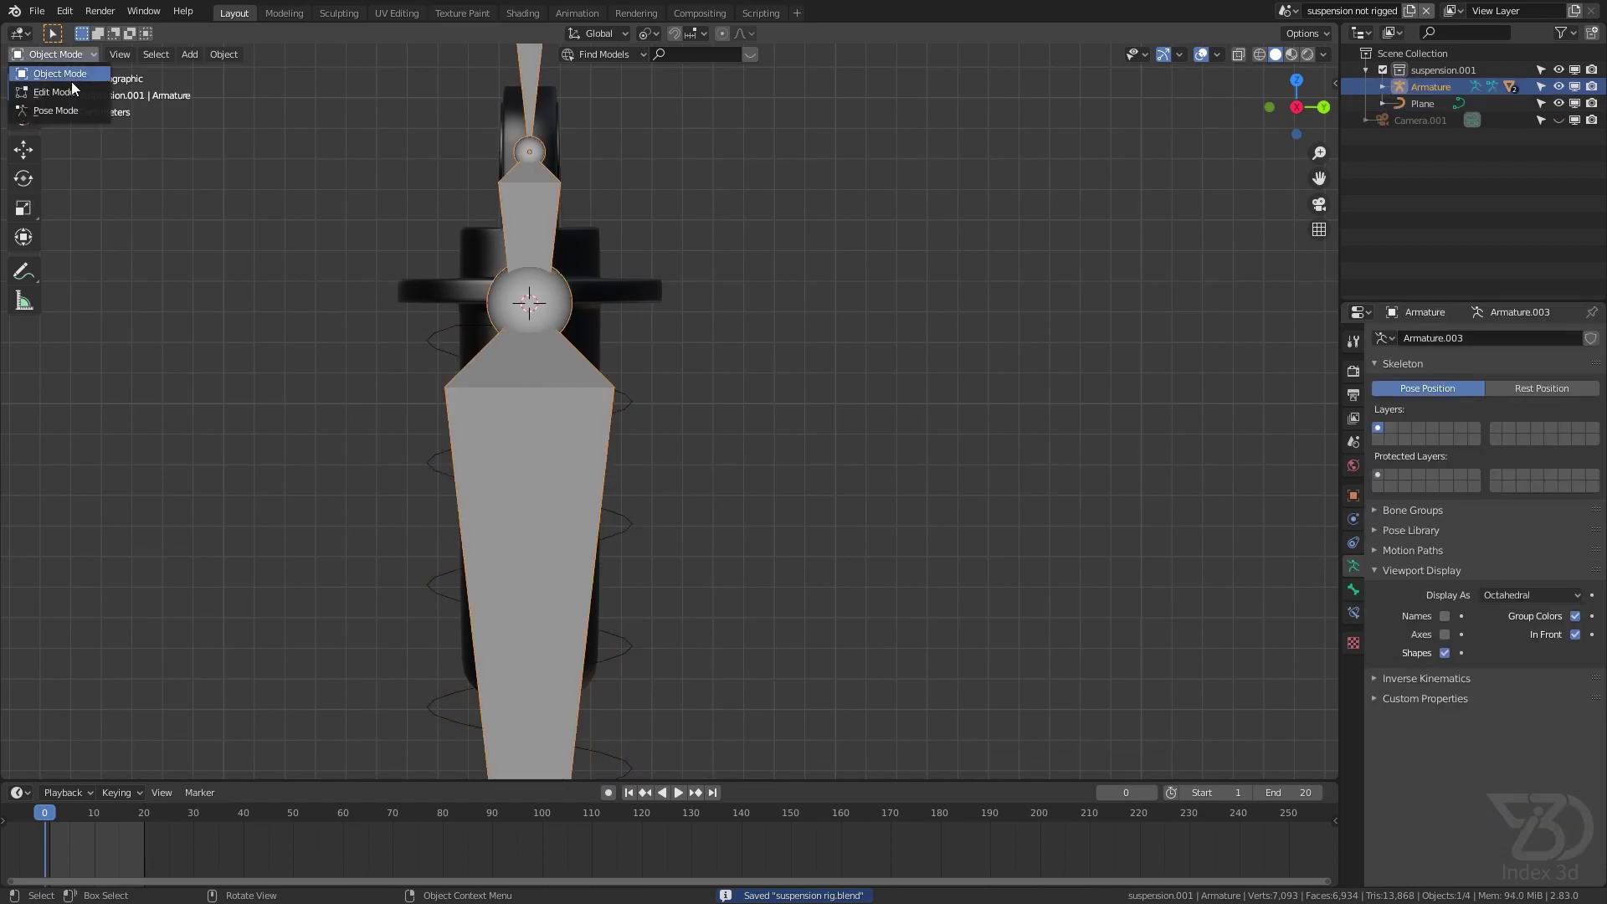
{"action": "left_click", "coordinate": [54, 54]}
{"action": "left_click", "coordinate": [50, 92]}
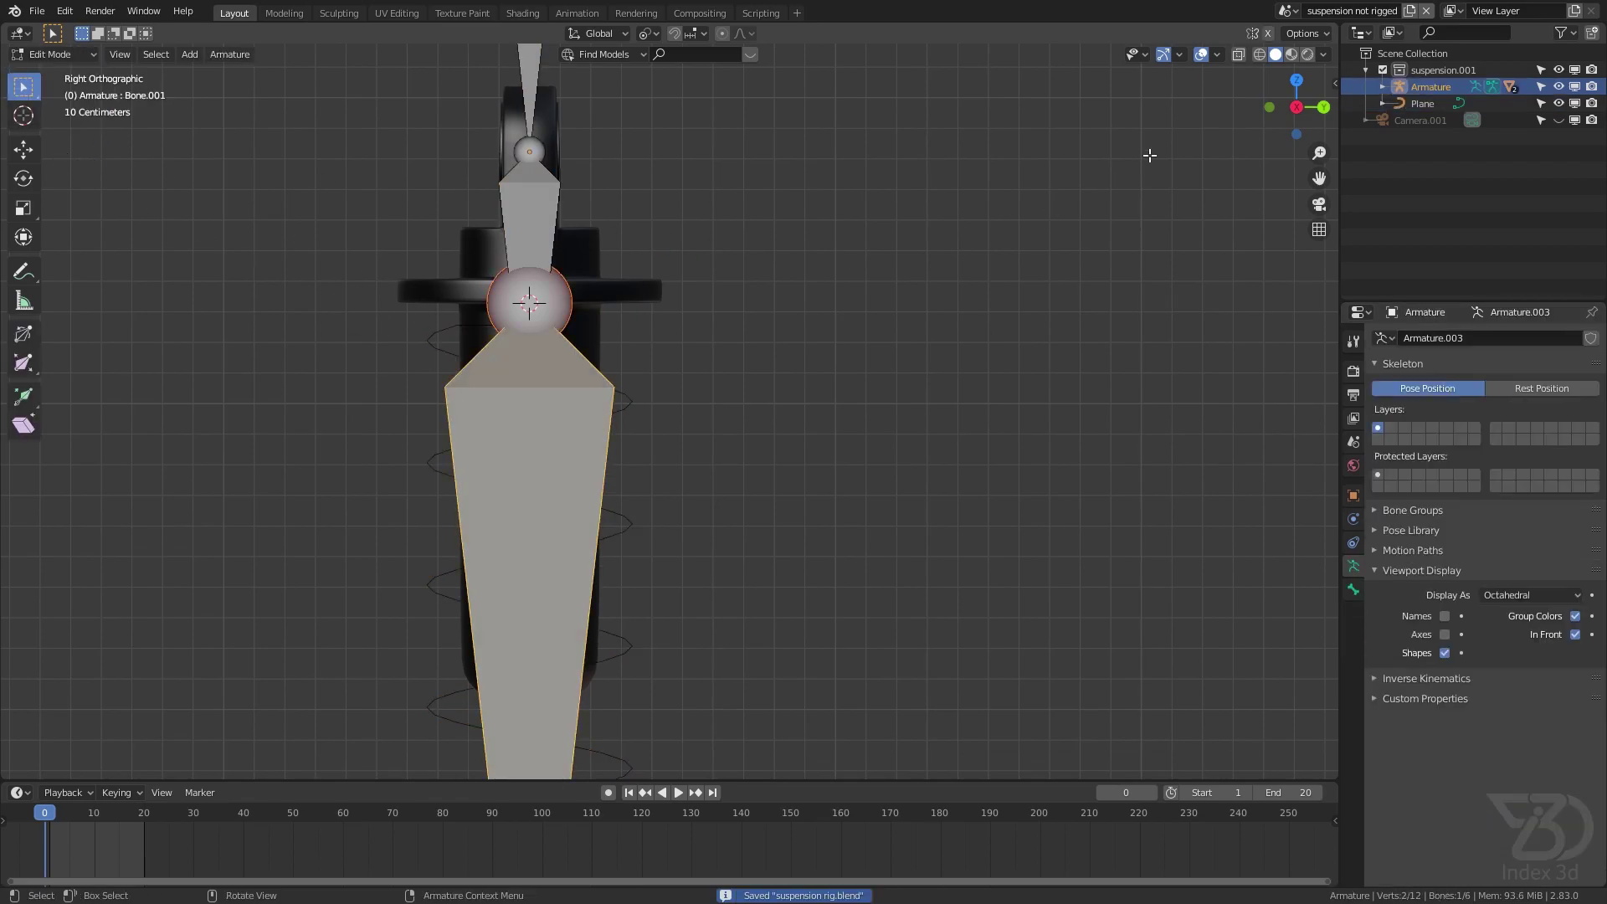
{"action": "left_click", "coordinate": [1239, 55]}
Move the long spring bone down along Z by about 0.072 m to align its head with the curve's upper end
{"action": "scroll", "coordinate": [526, 276], "scroll_direction": "up", "scroll_amount": 8}
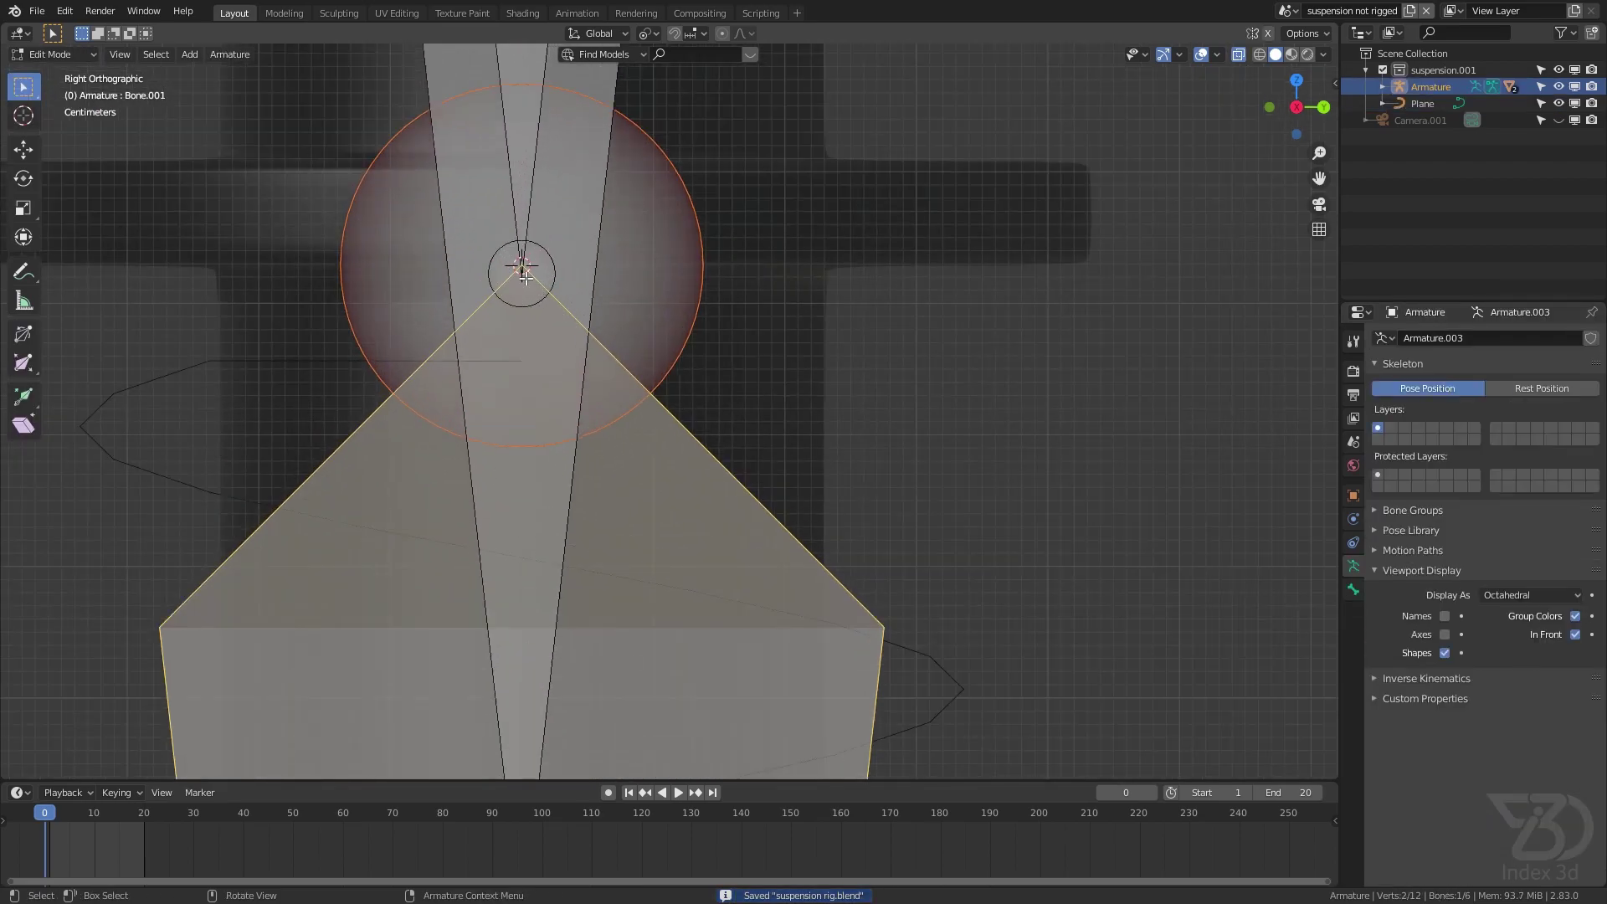
{"action": "scroll", "coordinate": [541, 279], "scroll_direction": "up", "scroll_amount": 4}
{"action": "key", "text": "g"}
{"action": "key", "text": "z"}
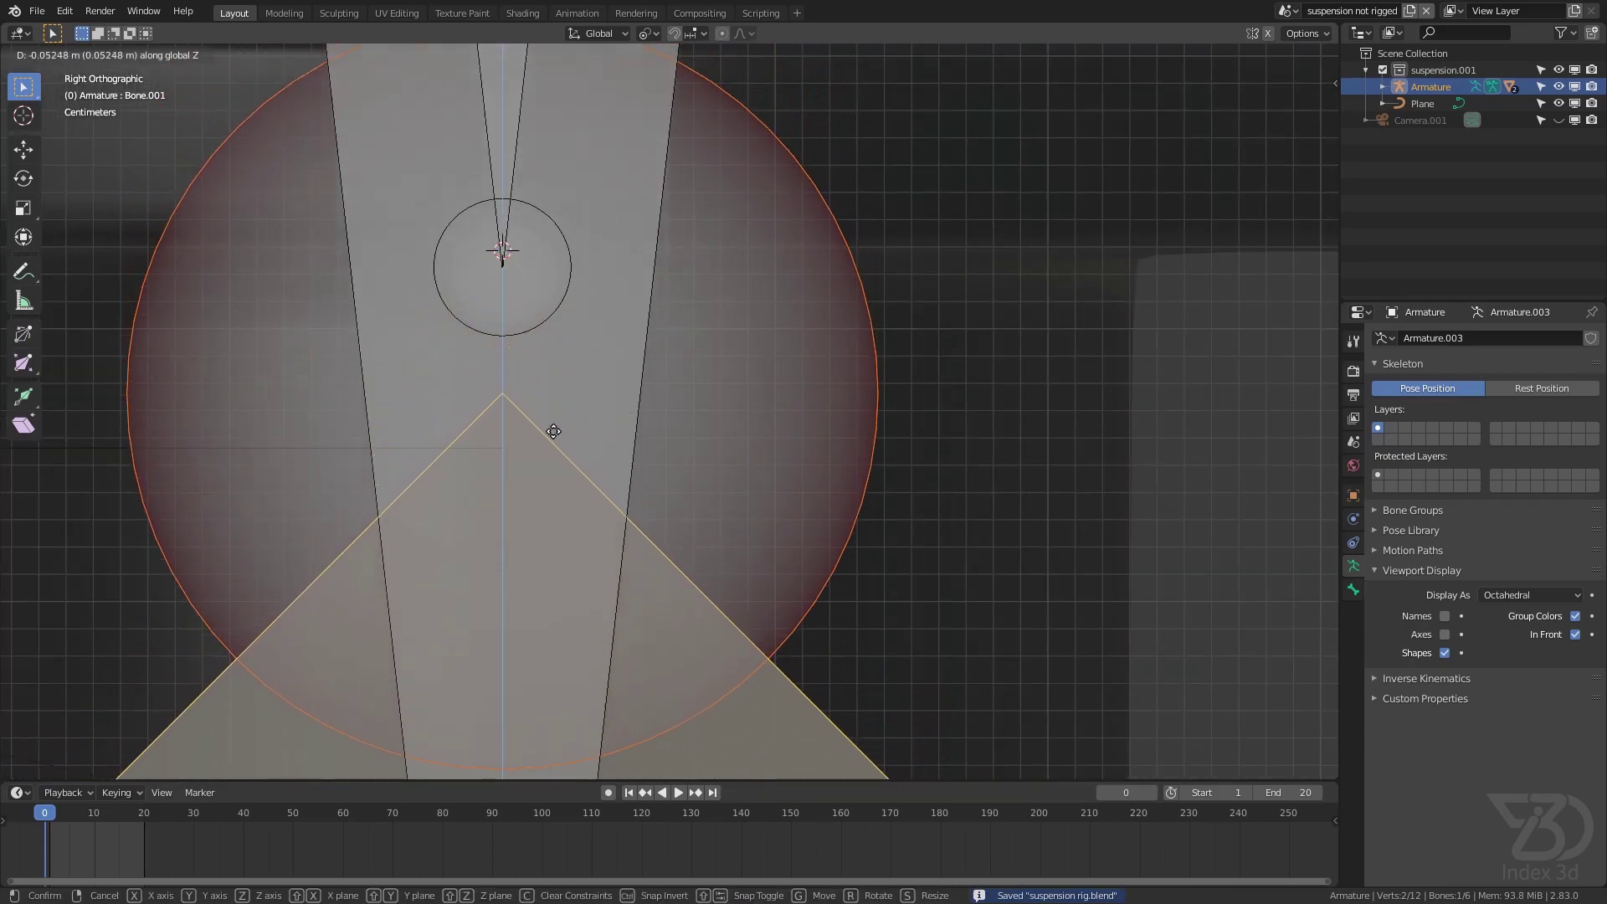
{"action": "left_click", "coordinate": [549, 469]}
Fine-tune the long bone's height along Z until its head meets the curve's upper end line, saving the file
{"action": "scroll", "coordinate": [442, 445], "scroll_direction": "up", "scroll_amount": 3}
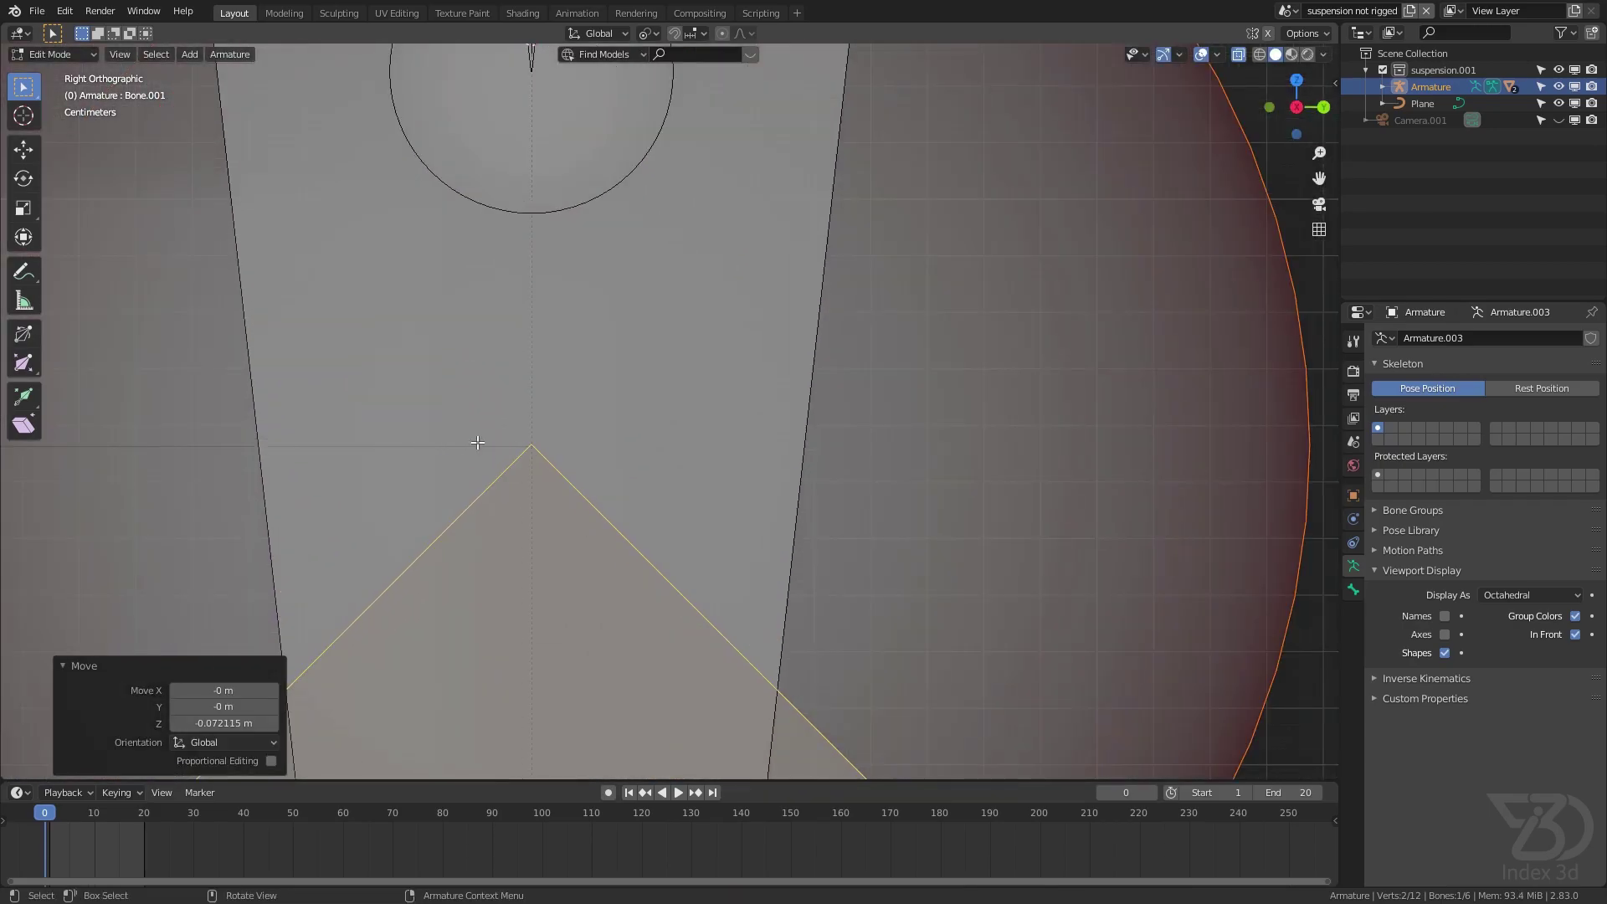
{"action": "key", "text": "g"}
{"action": "key", "text": "z"}
{"action": "left_click", "coordinate": [546, 450]}
{"action": "scroll", "coordinate": [578, 445], "scroll_direction": "up", "scroll_amount": 3}
{"action": "key", "text": "ctrl+s"}
{"action": "key", "text": "g"}
{"action": "key", "text": "z"}
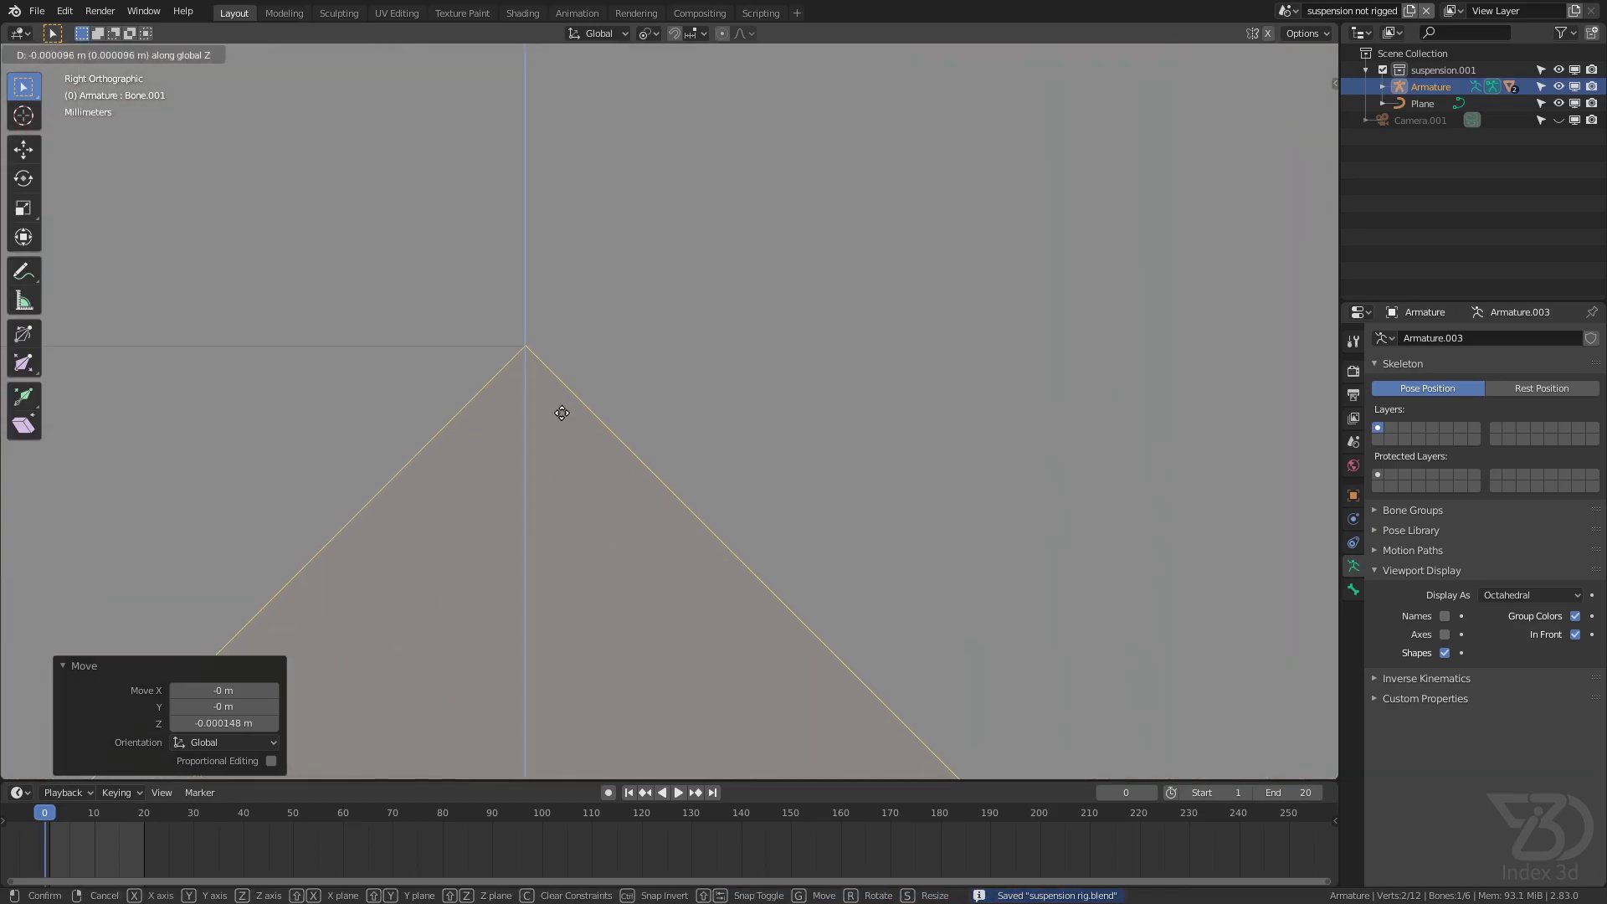
{"action": "left_click", "coordinate": [578, 409]}
Raise only the long bone's tip along Z by about 0.053 m to the curve's lower end, and save the file
{"action": "scroll", "coordinate": [578, 408], "scroll_direction": "down", "scroll_amount": 8}
{"action": "scroll", "coordinate": [614, 402], "scroll_direction": "up", "scroll_amount": 5}
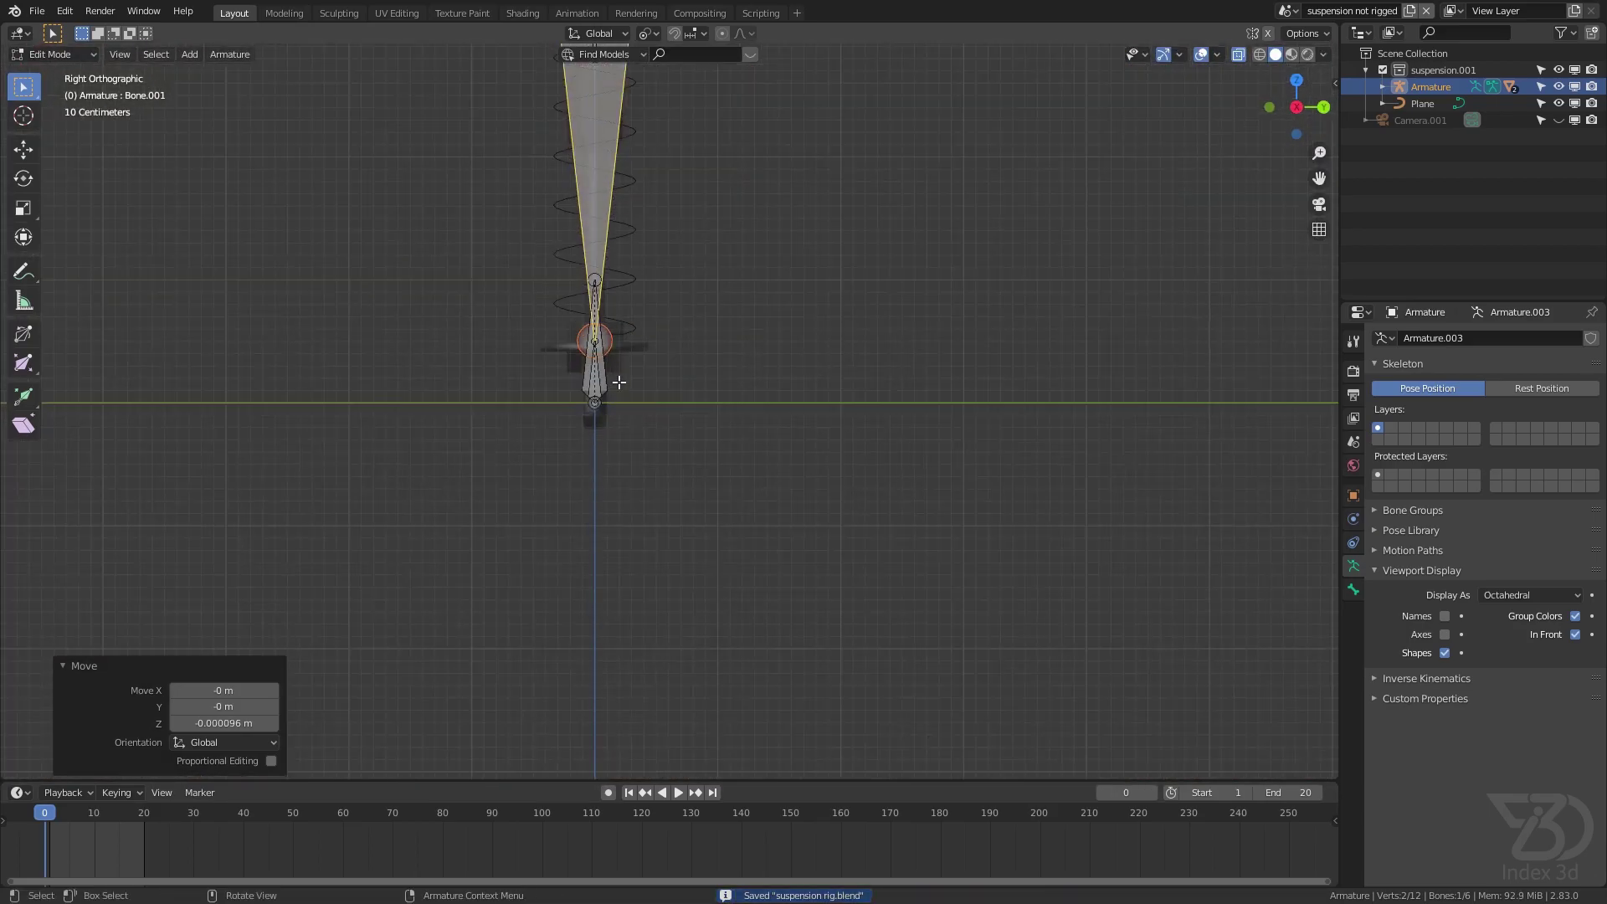
{"action": "middle_click_drag", "start_coordinate": [558, 232], "coordinate": [604, 414], "text": "shift"}
{"action": "scroll", "coordinate": [636, 406], "scroll_direction": "up", "scroll_amount": 1}
{"action": "left_click", "coordinate": [633, 399]}
{"action": "scroll", "coordinate": [632, 397], "scroll_direction": "up", "scroll_amount": 5}
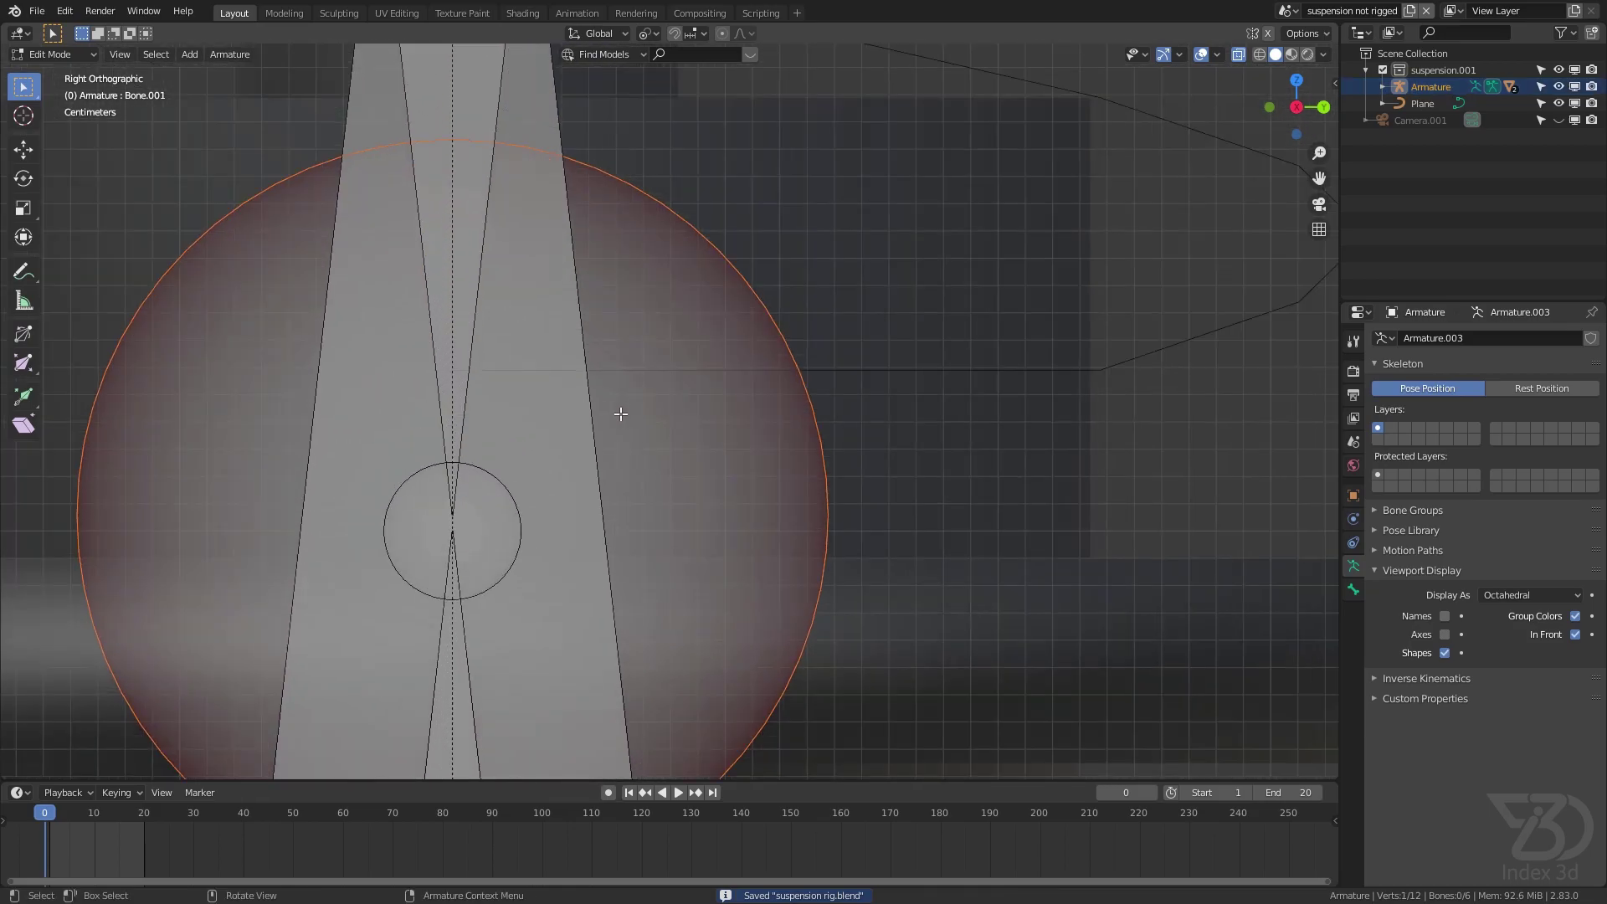
{"action": "key", "text": "g"}
{"action": "key", "text": "z"}
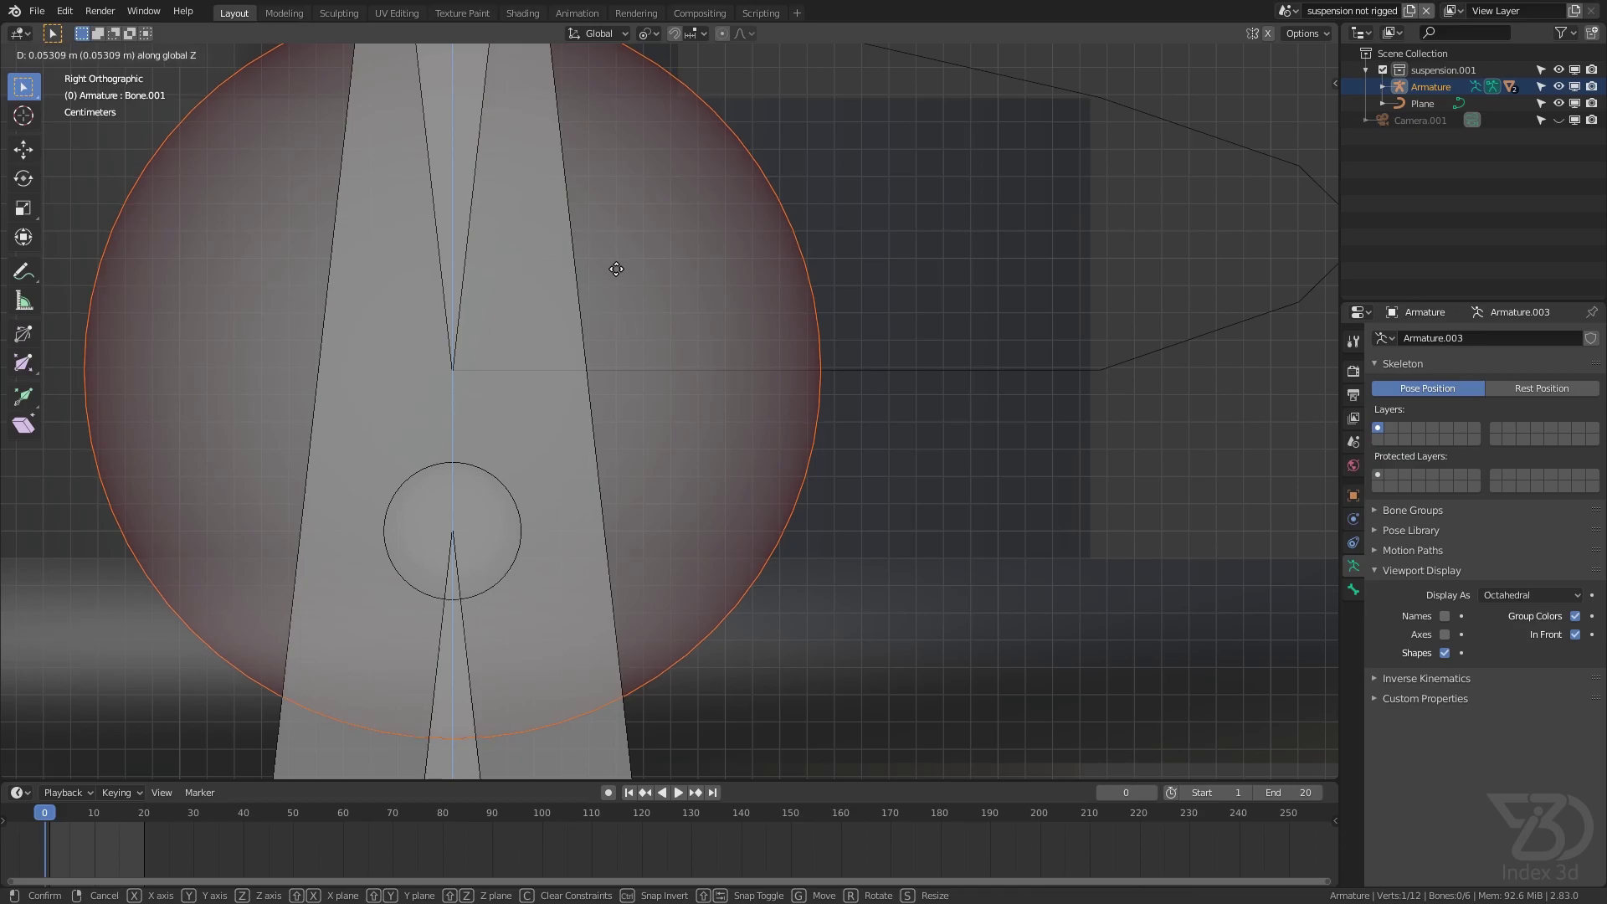
{"action": "left_click", "coordinate": [616, 269]}
{"action": "scroll", "coordinate": [488, 360], "scroll_direction": "up", "scroll_amount": 2}
{"action": "key", "text": "ctrl+s"}
Snap the 3D cursor to the long bone's tip, add a bone there, and select it, saving the file along the way
{"action": "scroll", "coordinate": [536, 362], "scroll_direction": "down", "scroll_amount": 8}
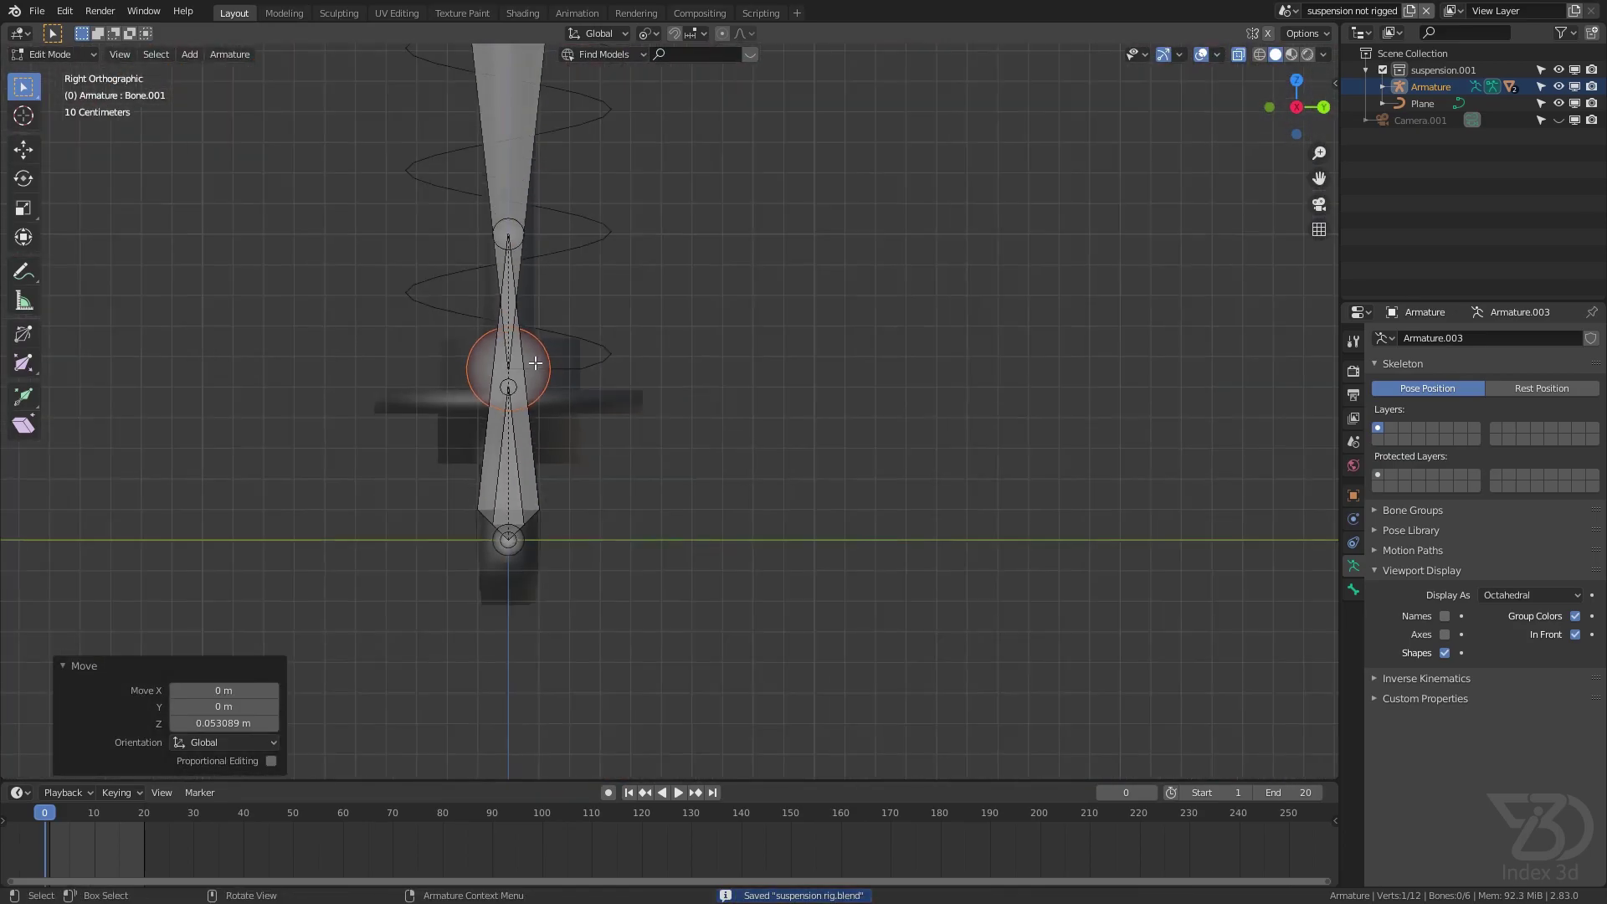
{"action": "middle_click_drag", "start_coordinate": [563, 362], "coordinate": [546, 431]}
{"action": "key", "text": "ctrl+s"}
{"action": "key", "text": "shift+a"}
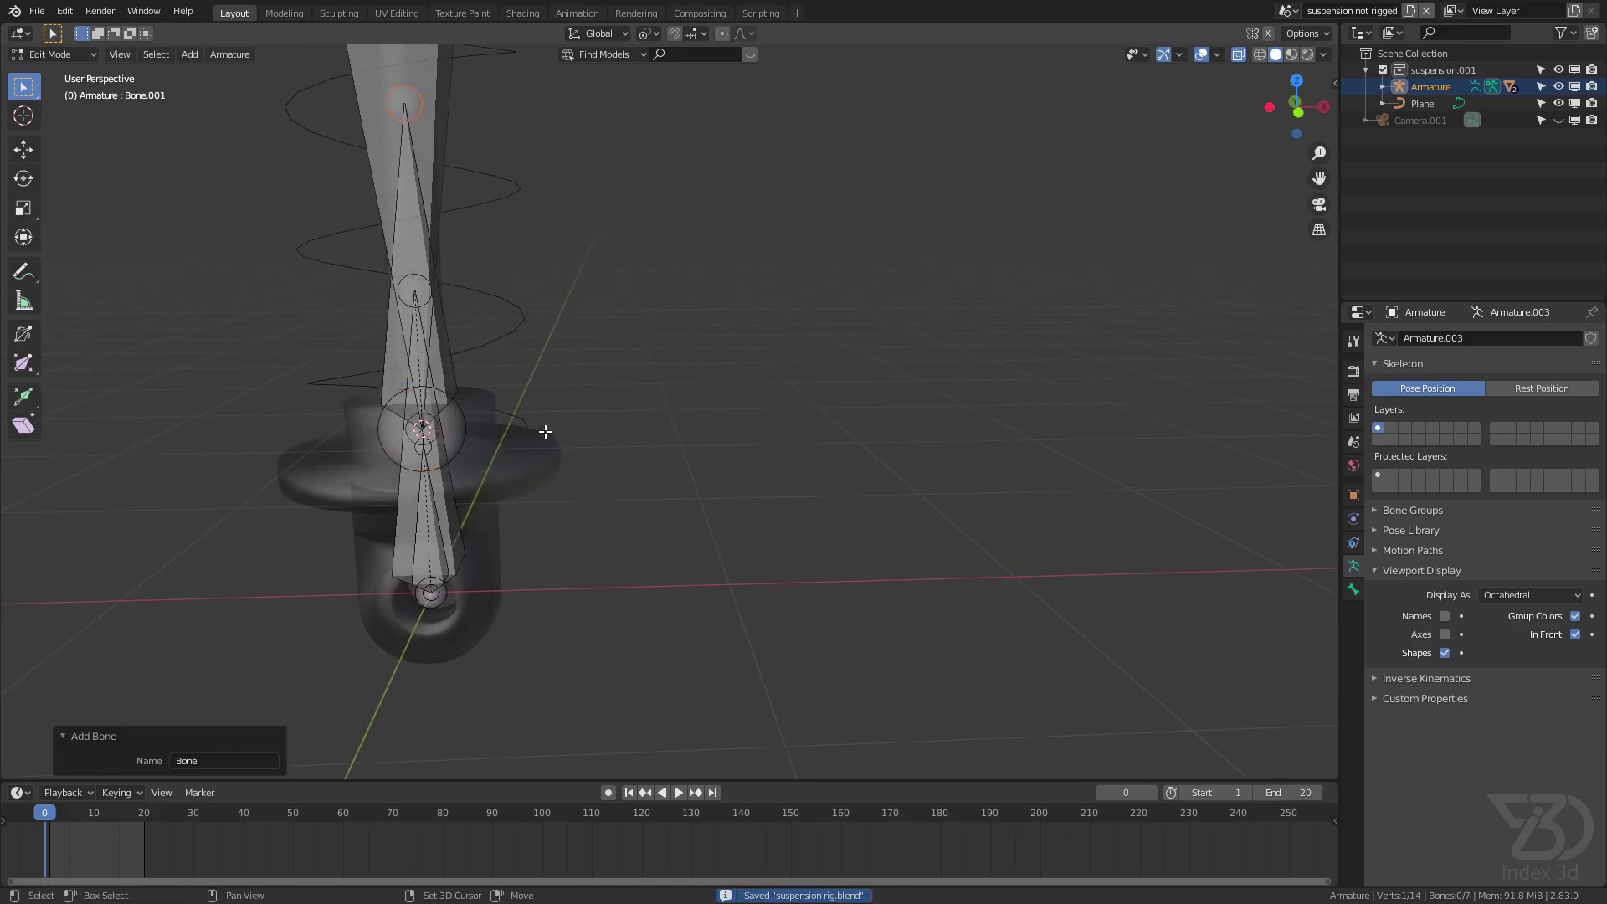
{"action": "middle_click_drag", "start_coordinate": [446, 233], "coordinate": [463, 301], "text": "shift"}
{"action": "left_click", "coordinate": [444, 288]}
{"action": "left_click", "coordinate": [472, 446]}
{"action": "middle_click_drag", "start_coordinate": [517, 427], "coordinate": [468, 446], "text": "shift"}
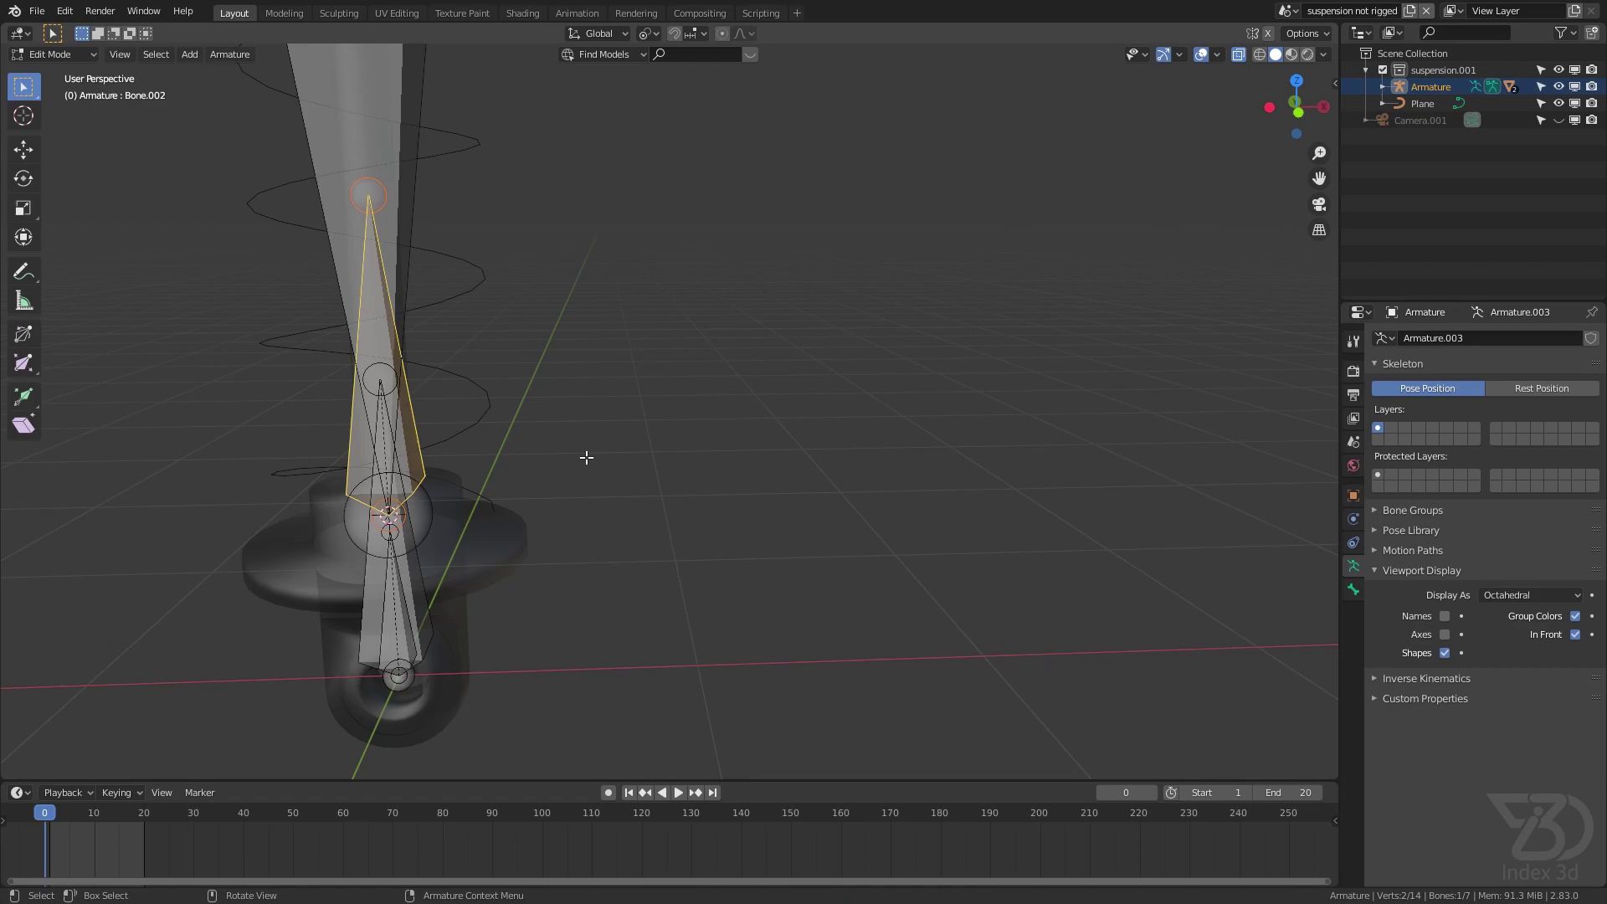
Rotate the new bone at the spring's lower end 90° around the X axis so it lies horizontally
{"action": "key", "text": "r"}
{"action": "type", "text": "x"}
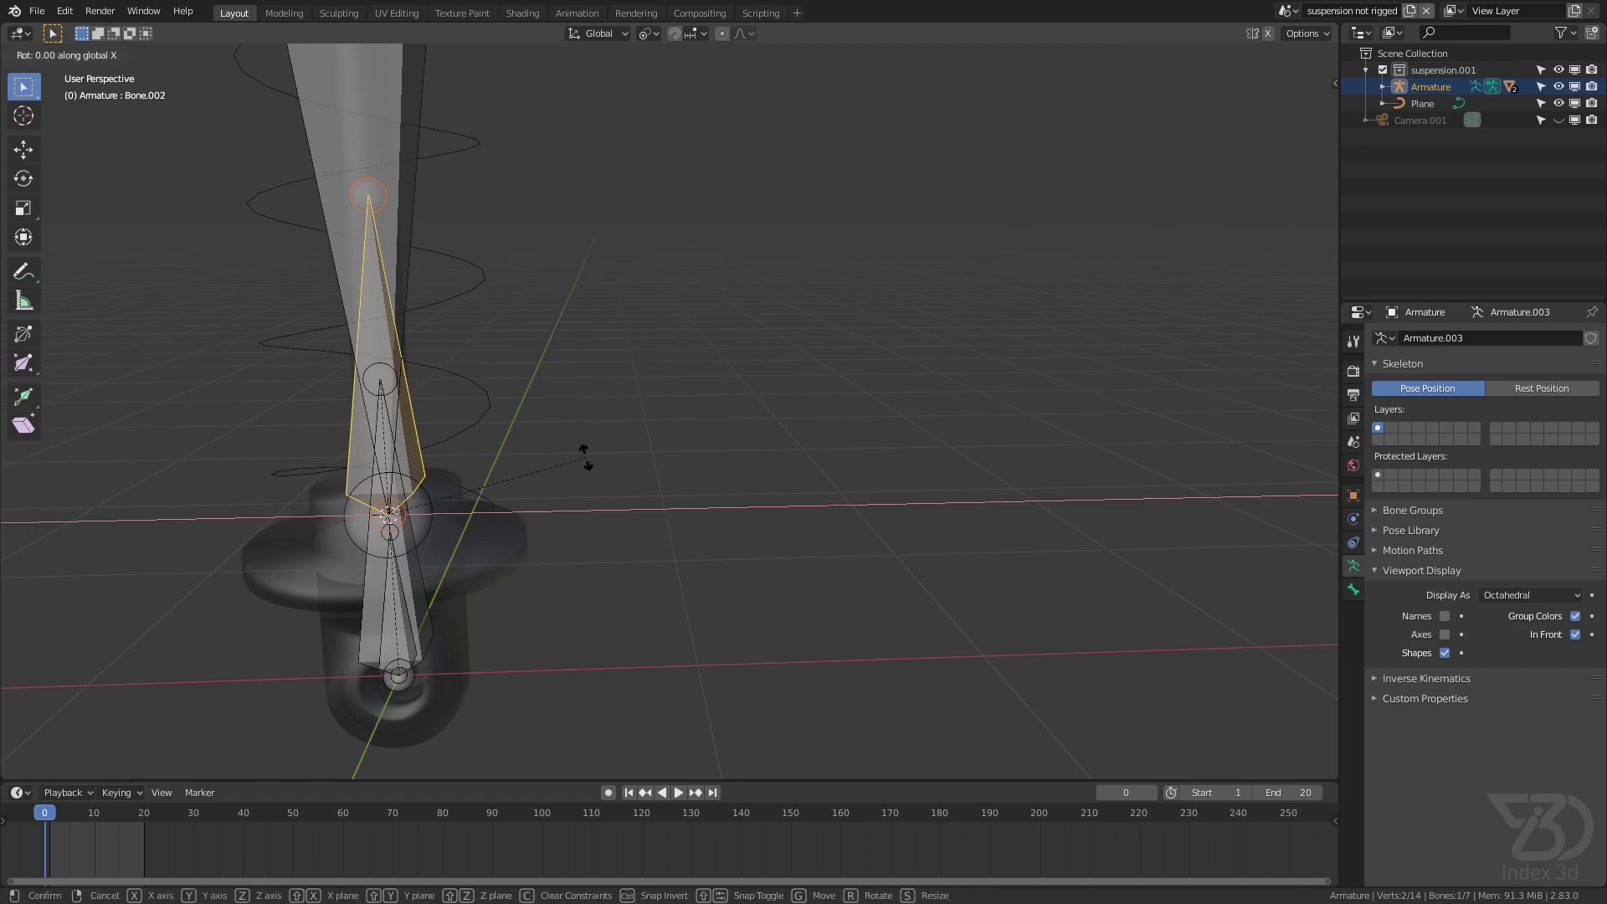
{"action": "type", "text": "90"}
{"action": "key", "text": "Return"}
{"action": "middle_click_drag", "start_coordinate": [585, 456], "coordinate": [302, 453]}
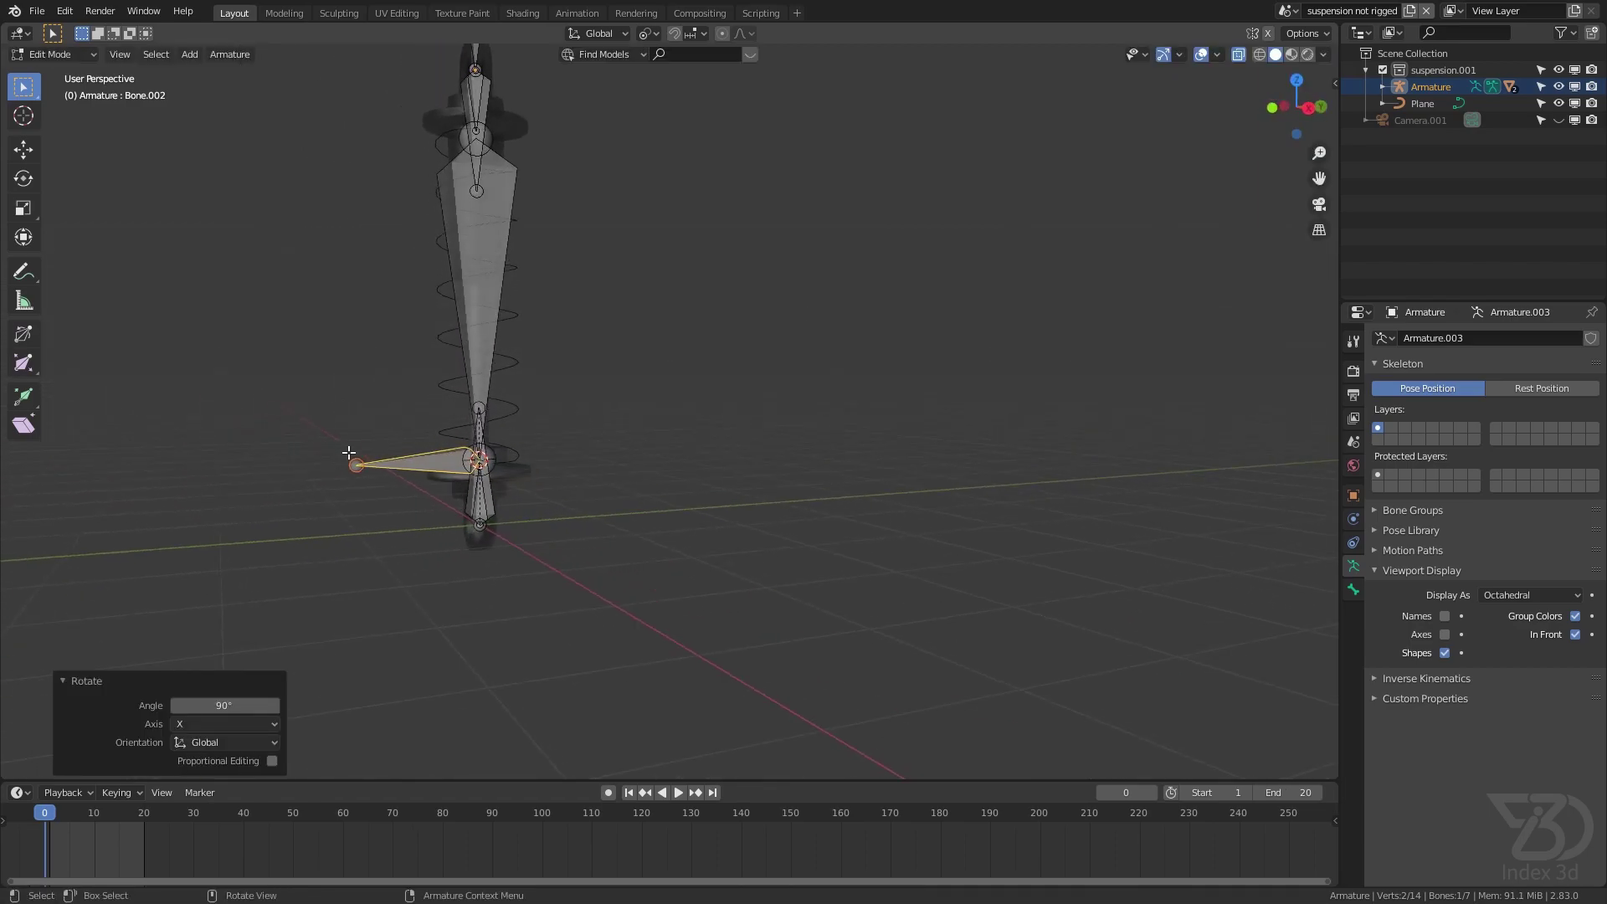
Save the file, return the armature to Object Mode, and turn off the viewport's X-ray display
{"action": "key", "text": "ctrl+s"}
{"action": "key", "text": "Tab"}
{"action": "scroll", "coordinate": [553, 477], "scroll_direction": "up", "scroll_amount": 3}
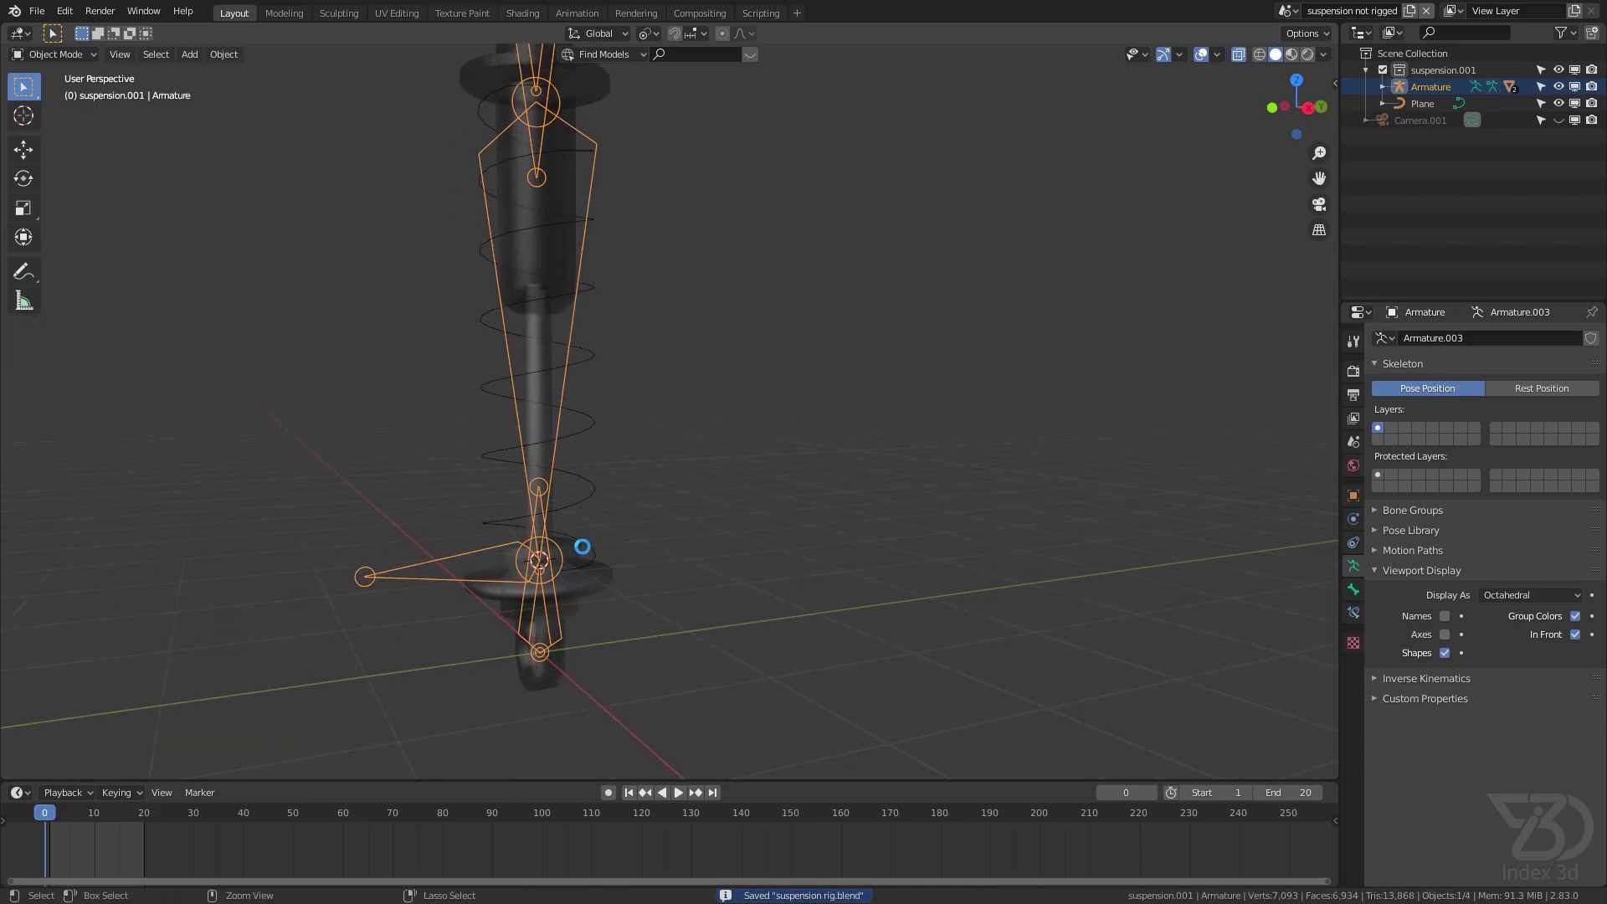
{"action": "middle_click_drag", "start_coordinate": [538, 496], "coordinate": [542, 615], "text": "shift"}
{"action": "left_click", "coordinate": [1238, 54]}
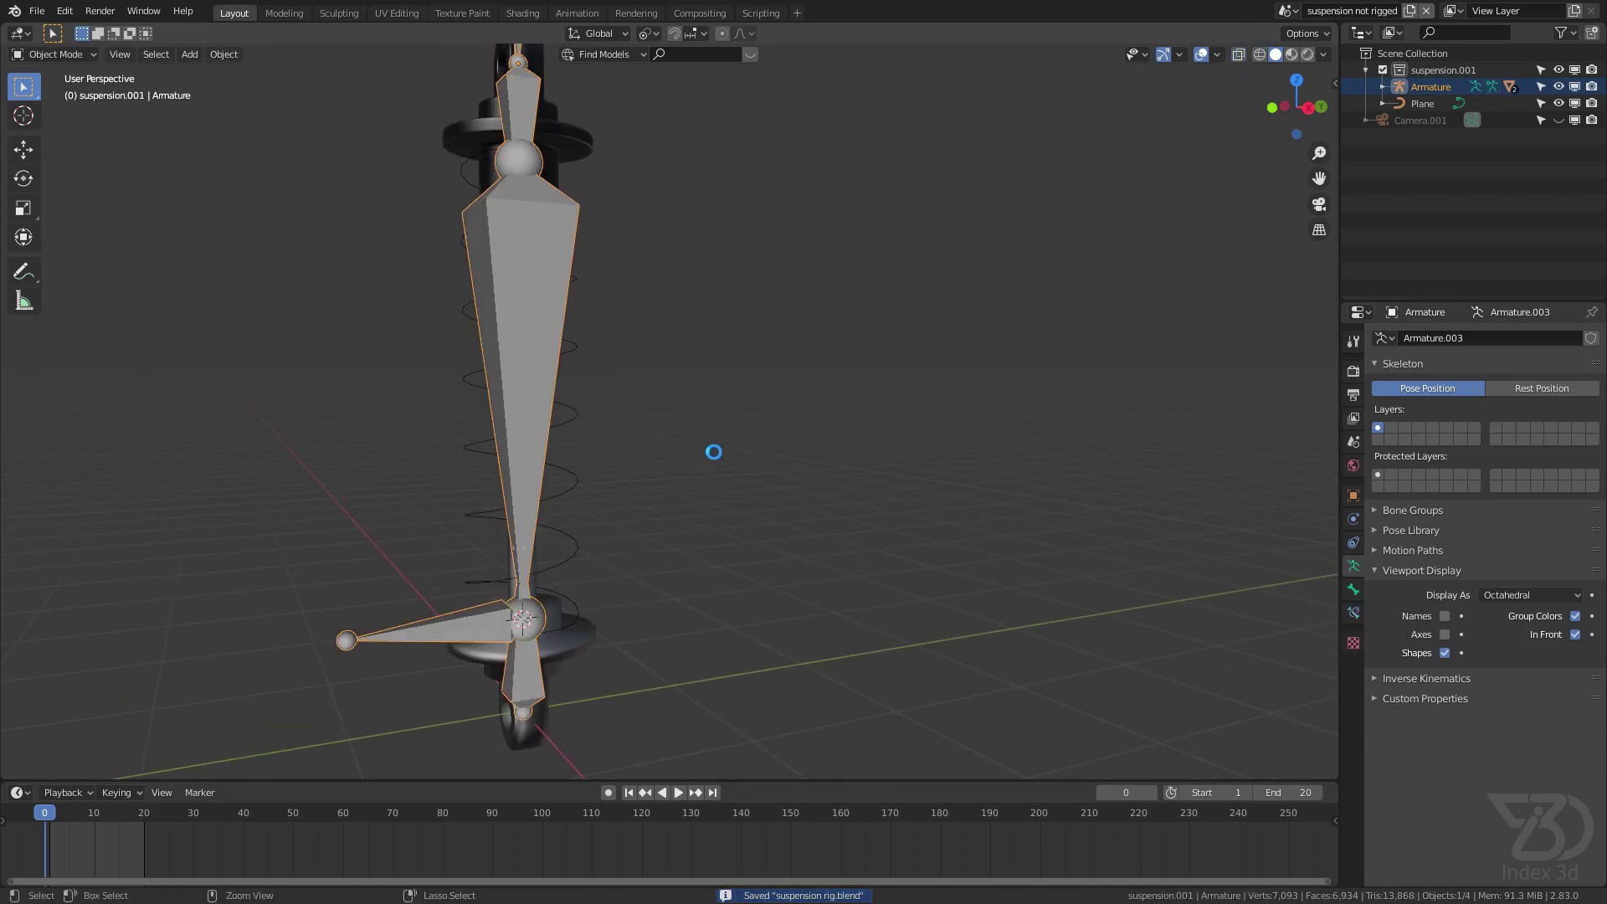
Thicken the spring curve with a bevel depth of 0.07 m, and save the file
{"action": "middle_click_drag", "start_coordinate": [572, 509], "coordinate": [628, 492], "text": "shift"}
{"action": "left_click", "coordinate": [631, 481]}
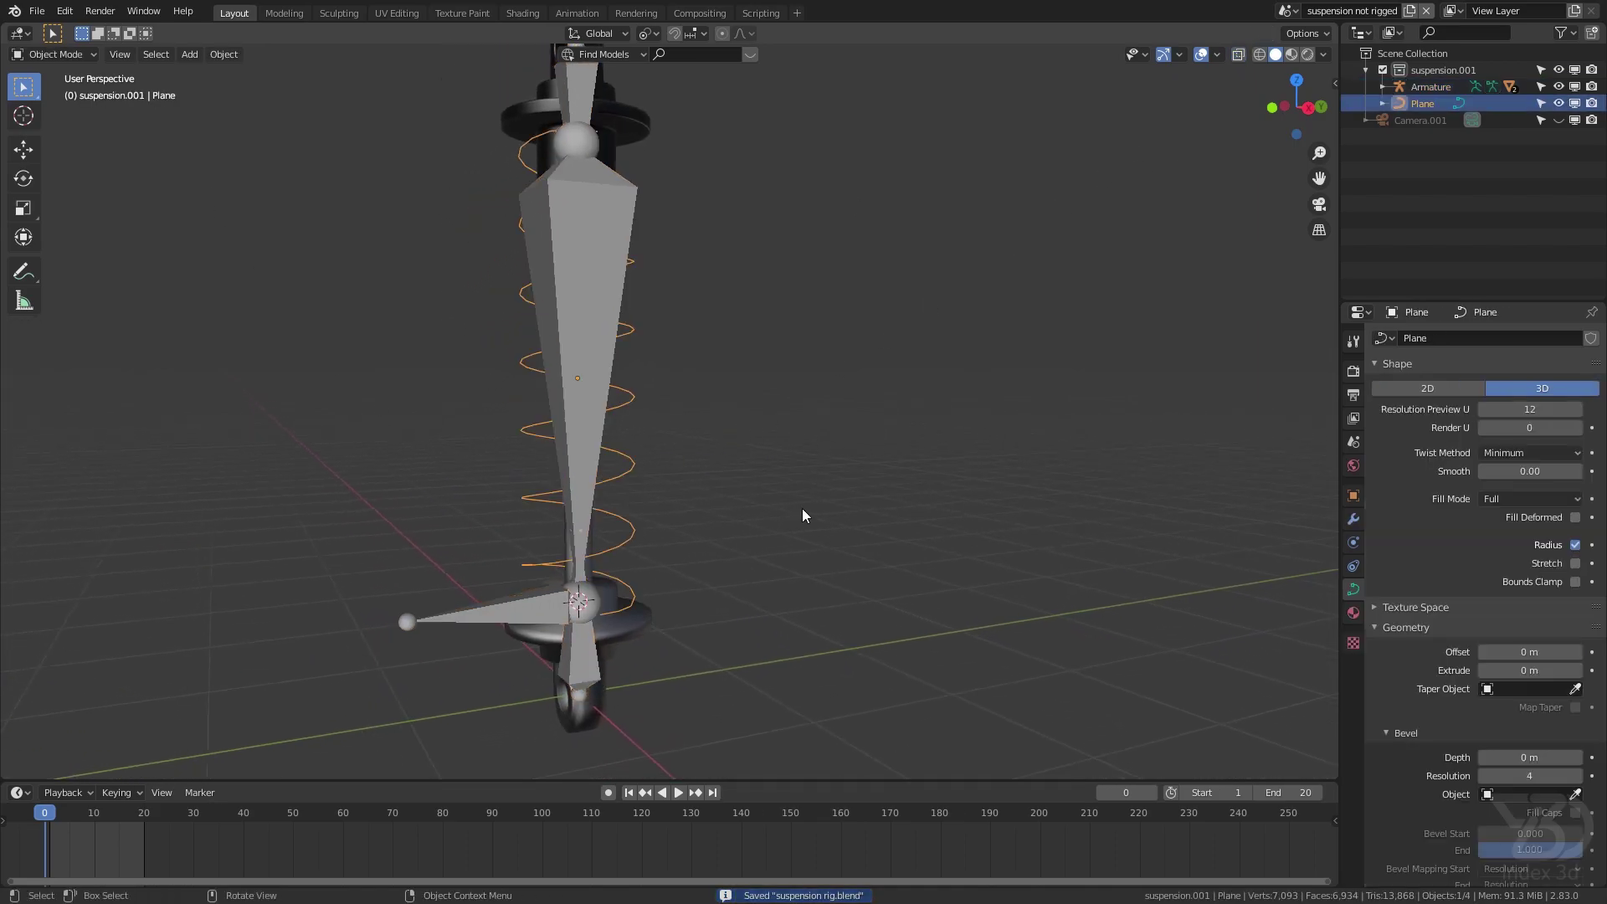
{"action": "type", "text": "0.5"}
{"action": "key", "text": "Return"}
{"action": "left_click", "coordinate": [1525, 762]}
{"action": "type", "text": ".0"}
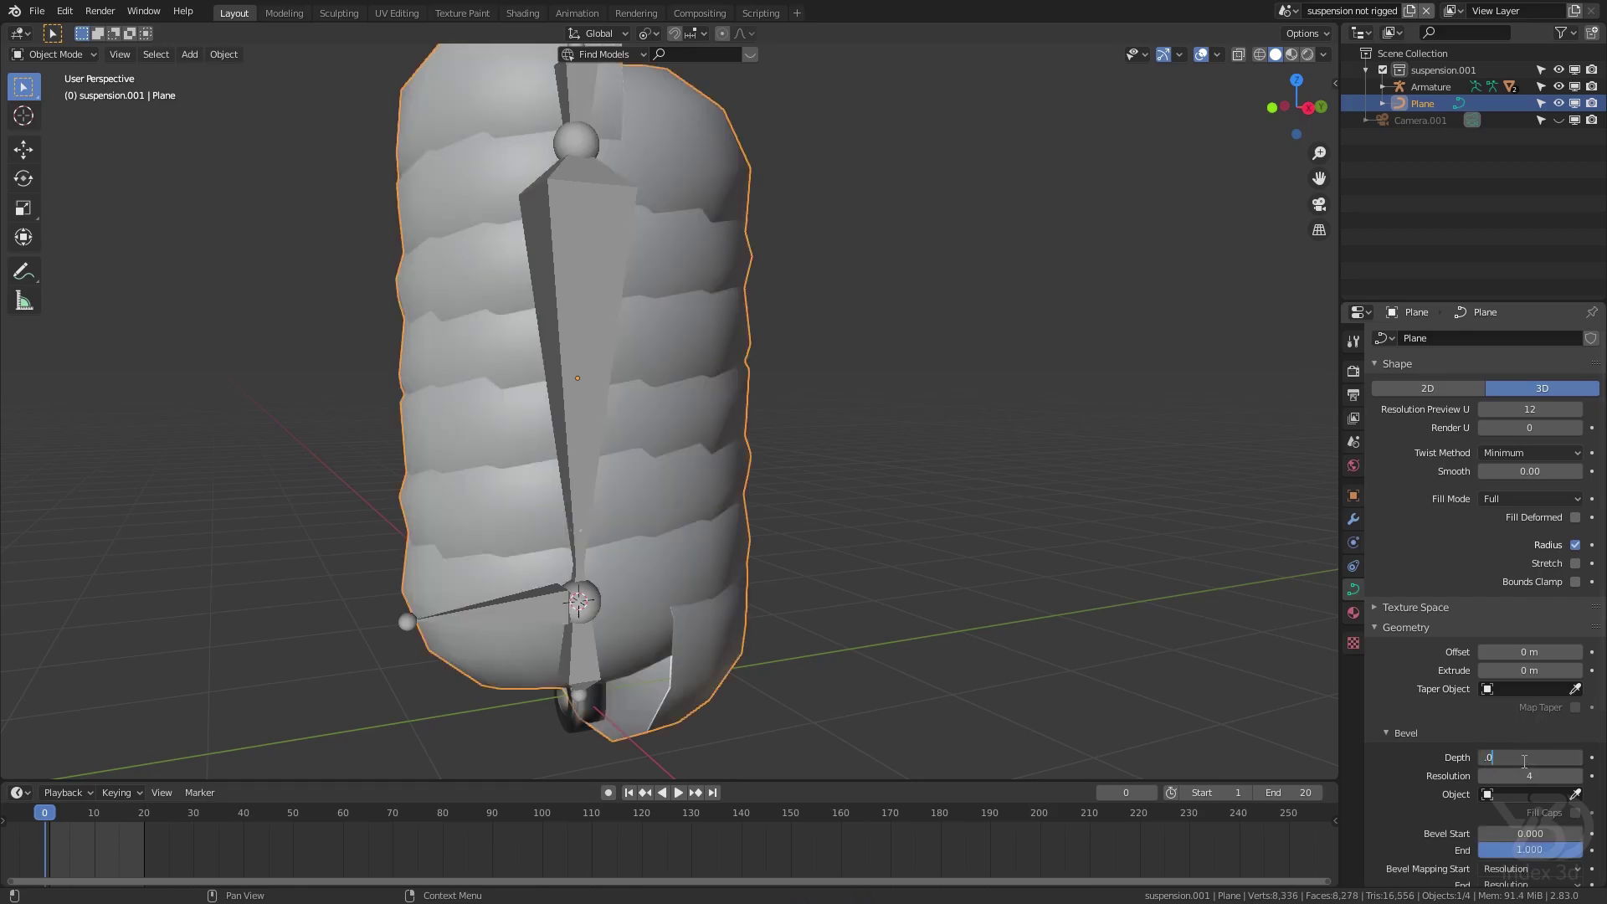
{"action": "type", "text": "7"}
{"action": "key", "text": "Return"}
{"action": "key", "text": "ctrl+s"}
{"action": "scroll", "coordinate": [714, 520], "scroll_direction": "up", "scroll_amount": 3}
{"action": "middle_click_drag", "start_coordinate": [555, 670], "coordinate": [595, 514], "text": "shift"}
{"action": "key", "text": "ctrl+s"}
In the armature's Edit Mode, parent the horizontal bone at the spring's lower end to the bottom bone, and save the file
{"action": "scroll", "coordinate": [595, 514], "scroll_direction": "down", "scroll_amount": 2}
{"action": "left_click", "coordinate": [623, 593]}
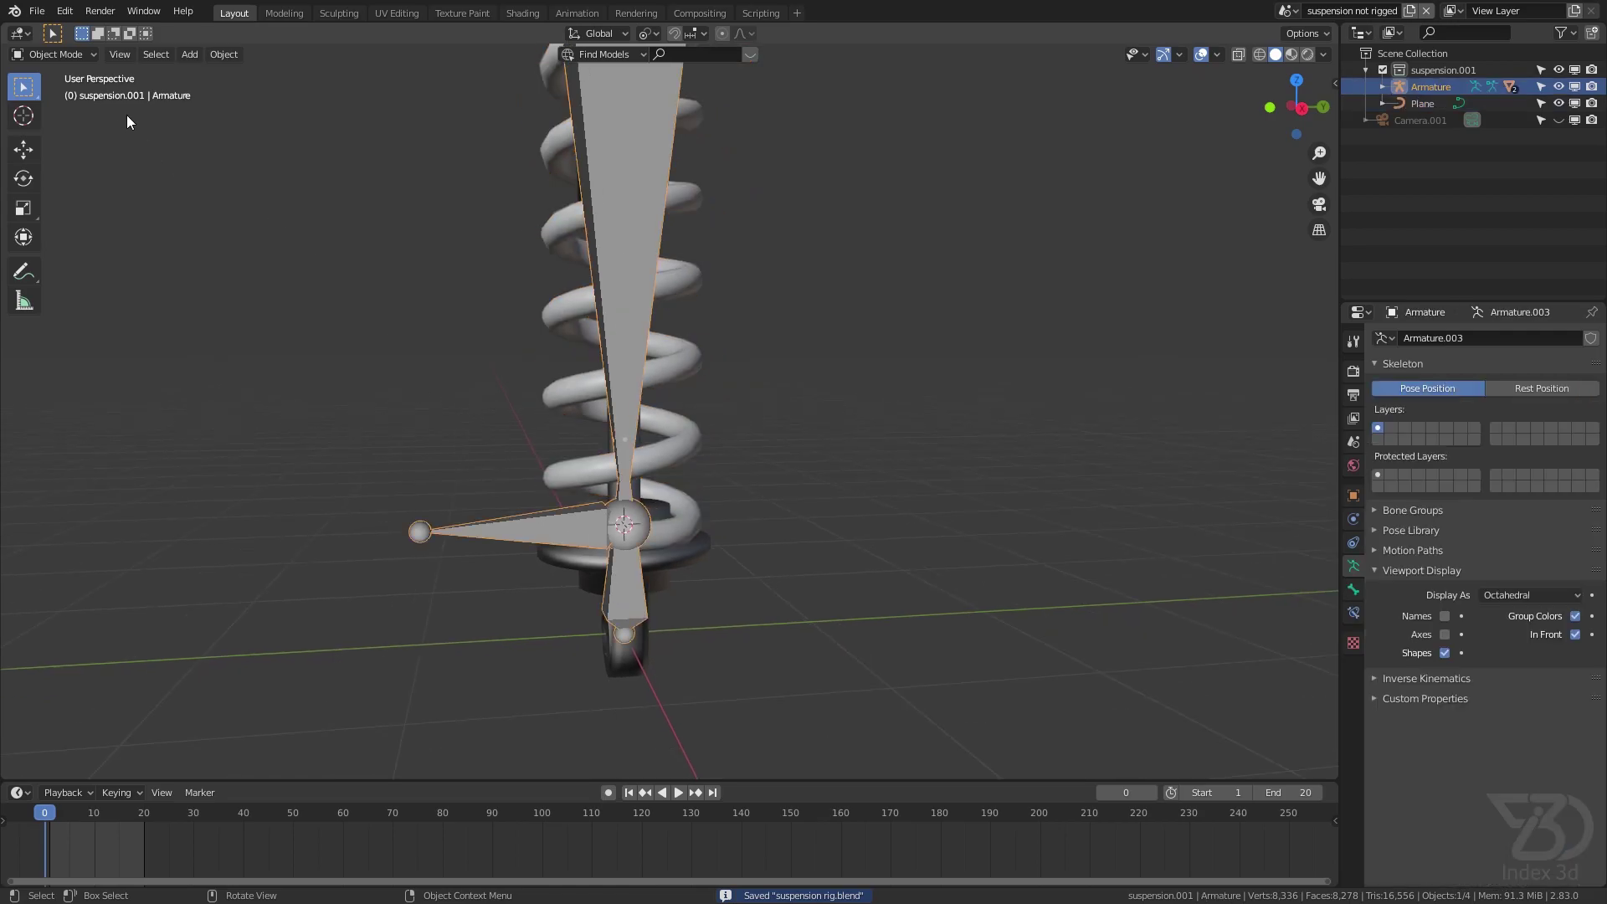
{"action": "left_click", "coordinate": [50, 53]}
{"action": "left_click", "coordinate": [50, 86]}
{"action": "scroll", "coordinate": [542, 523], "scroll_direction": "up", "scroll_amount": 1}
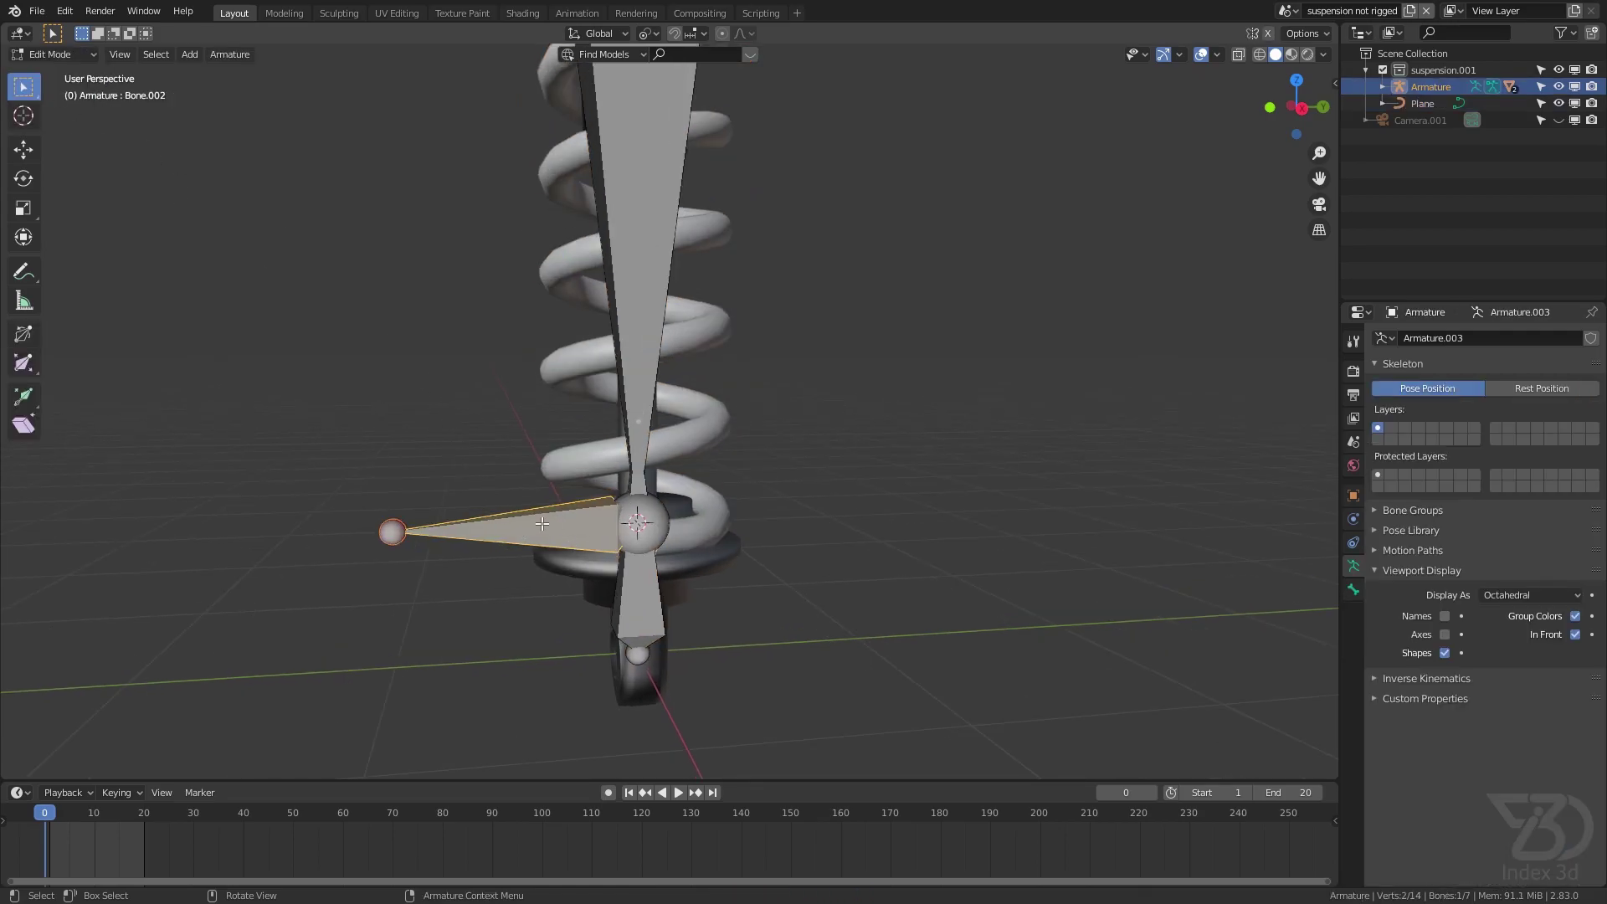
{"action": "left_click", "coordinate": [643, 626]}
{"action": "key", "text": "ctrl+s"}
Parent the long spring bone to the top bone with Keep Offset, and return to Object Mode
{"action": "scroll", "coordinate": [637, 293], "scroll_direction": "down", "scroll_amount": 6}
{"action": "middle_click_drag", "start_coordinate": [637, 293], "coordinate": [635, 501], "text": "shift"}
{"action": "scroll", "coordinate": [634, 500], "scroll_direction": "up", "scroll_amount": 3}
{"action": "left_click", "coordinate": [635, 500]}
{"action": "scroll", "coordinate": [623, 481], "scroll_direction": "up", "scroll_amount": 2}
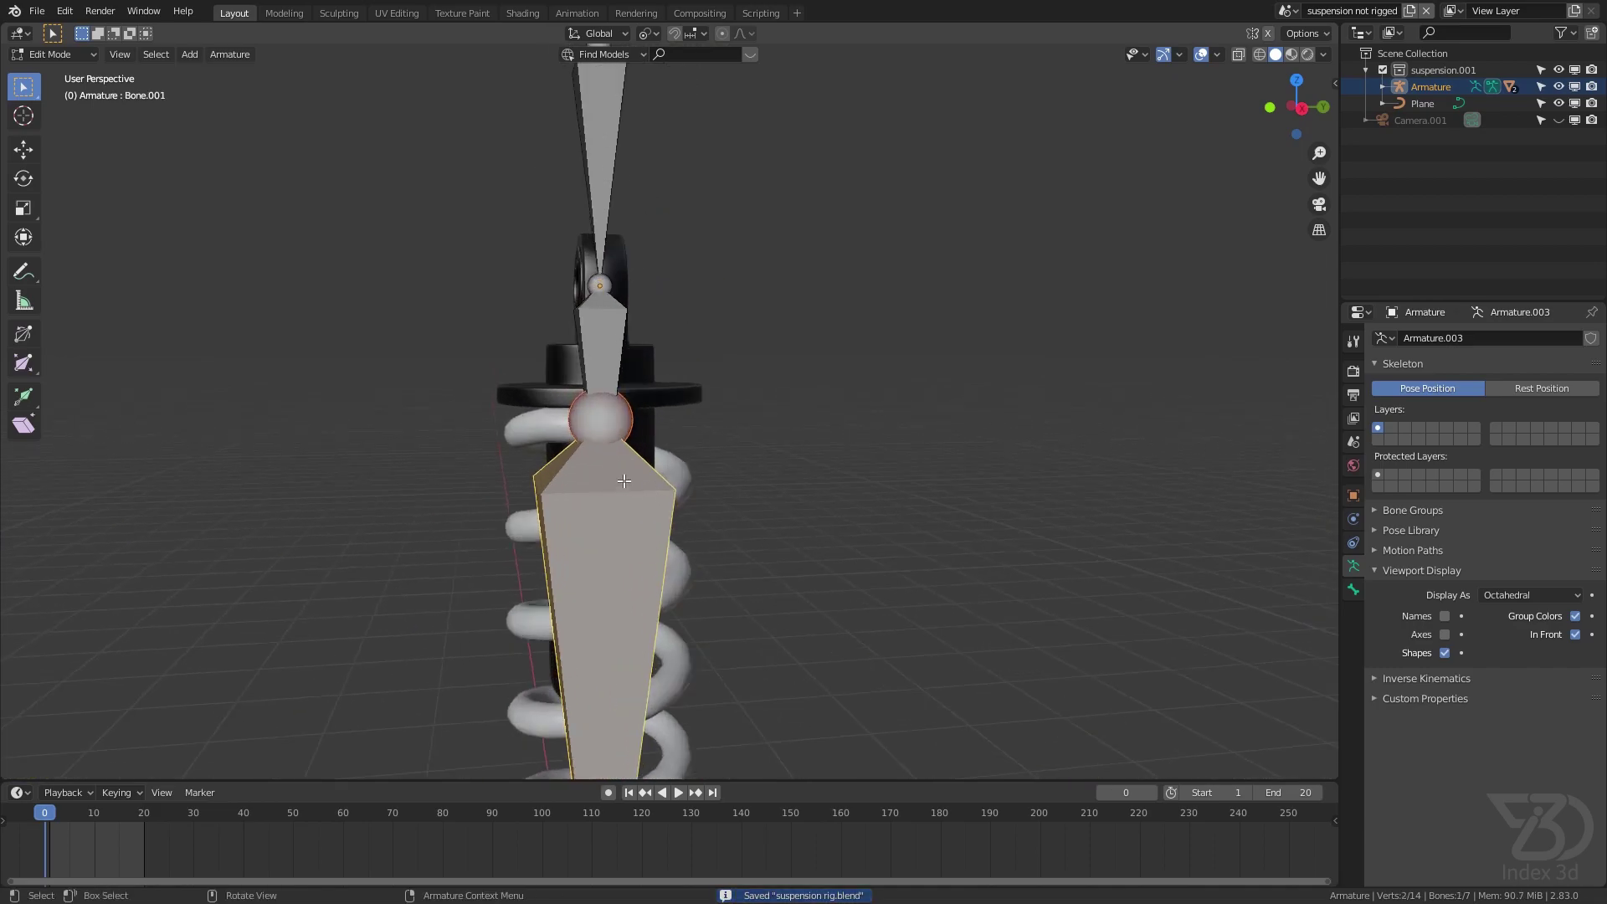
{"action": "left_click", "coordinate": [616, 333]}
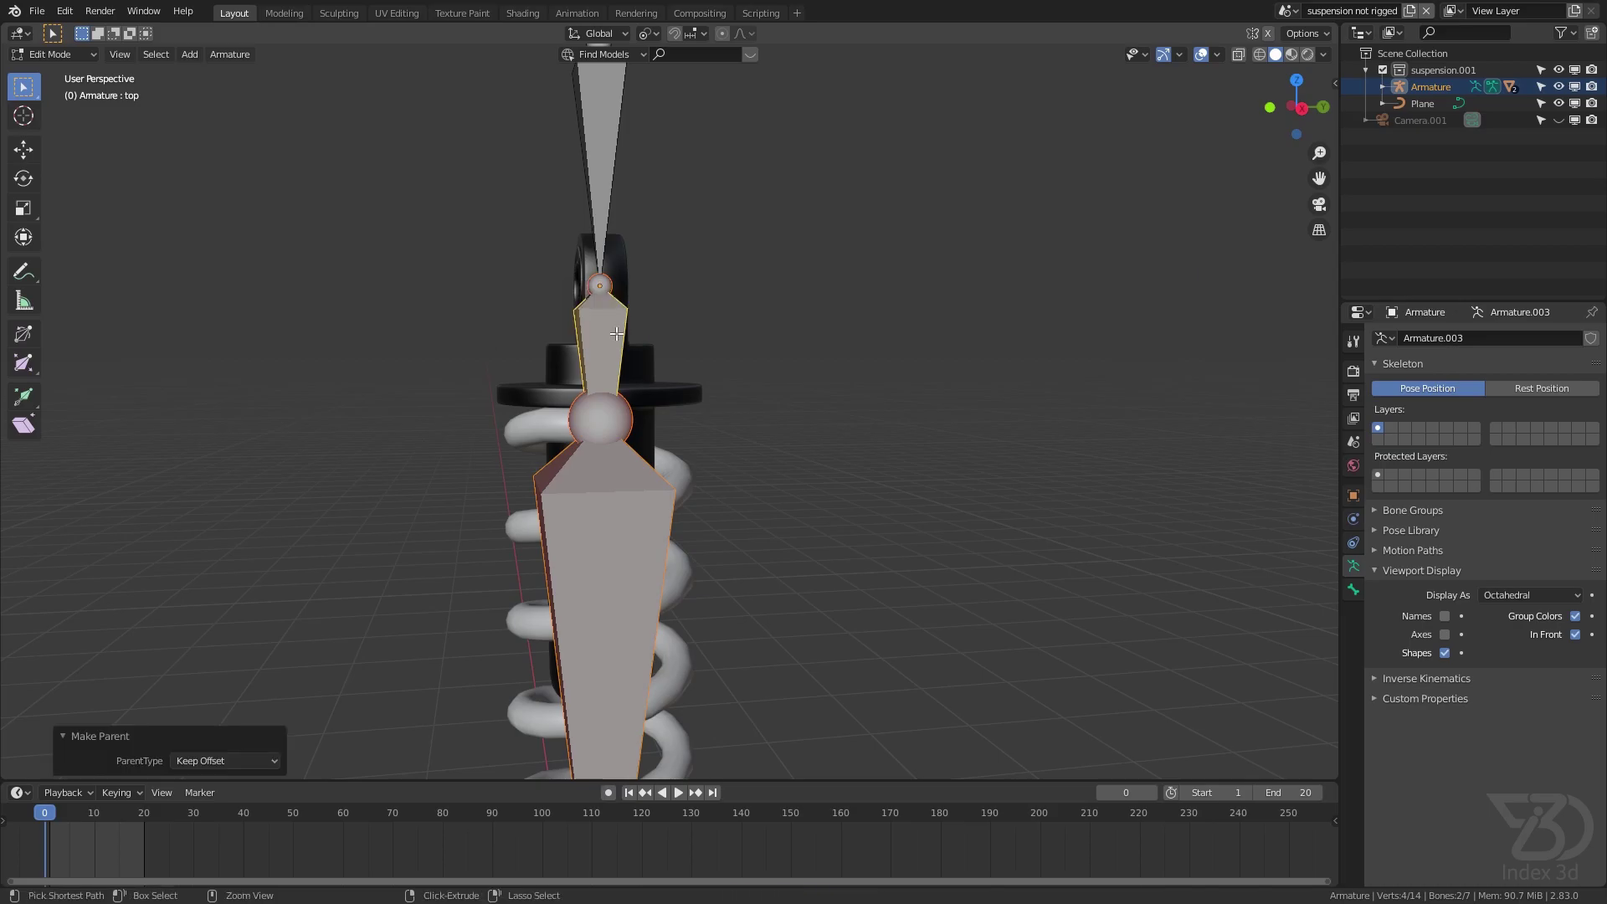
{"action": "scroll", "coordinate": [617, 334], "scroll_direction": "down", "scroll_amount": 5}
{"action": "middle_click_drag", "start_coordinate": [616, 333], "coordinate": [373, 286]}
{"action": "left_click", "coordinate": [86, 54]}
{"action": "left_click", "coordinate": [46, 73]}
Make the long spring bone the armature's active bone in Edit Mode, and return to Object Mode
{"action": "scroll", "coordinate": [486, 365], "scroll_direction": "up", "scroll_amount": 5}
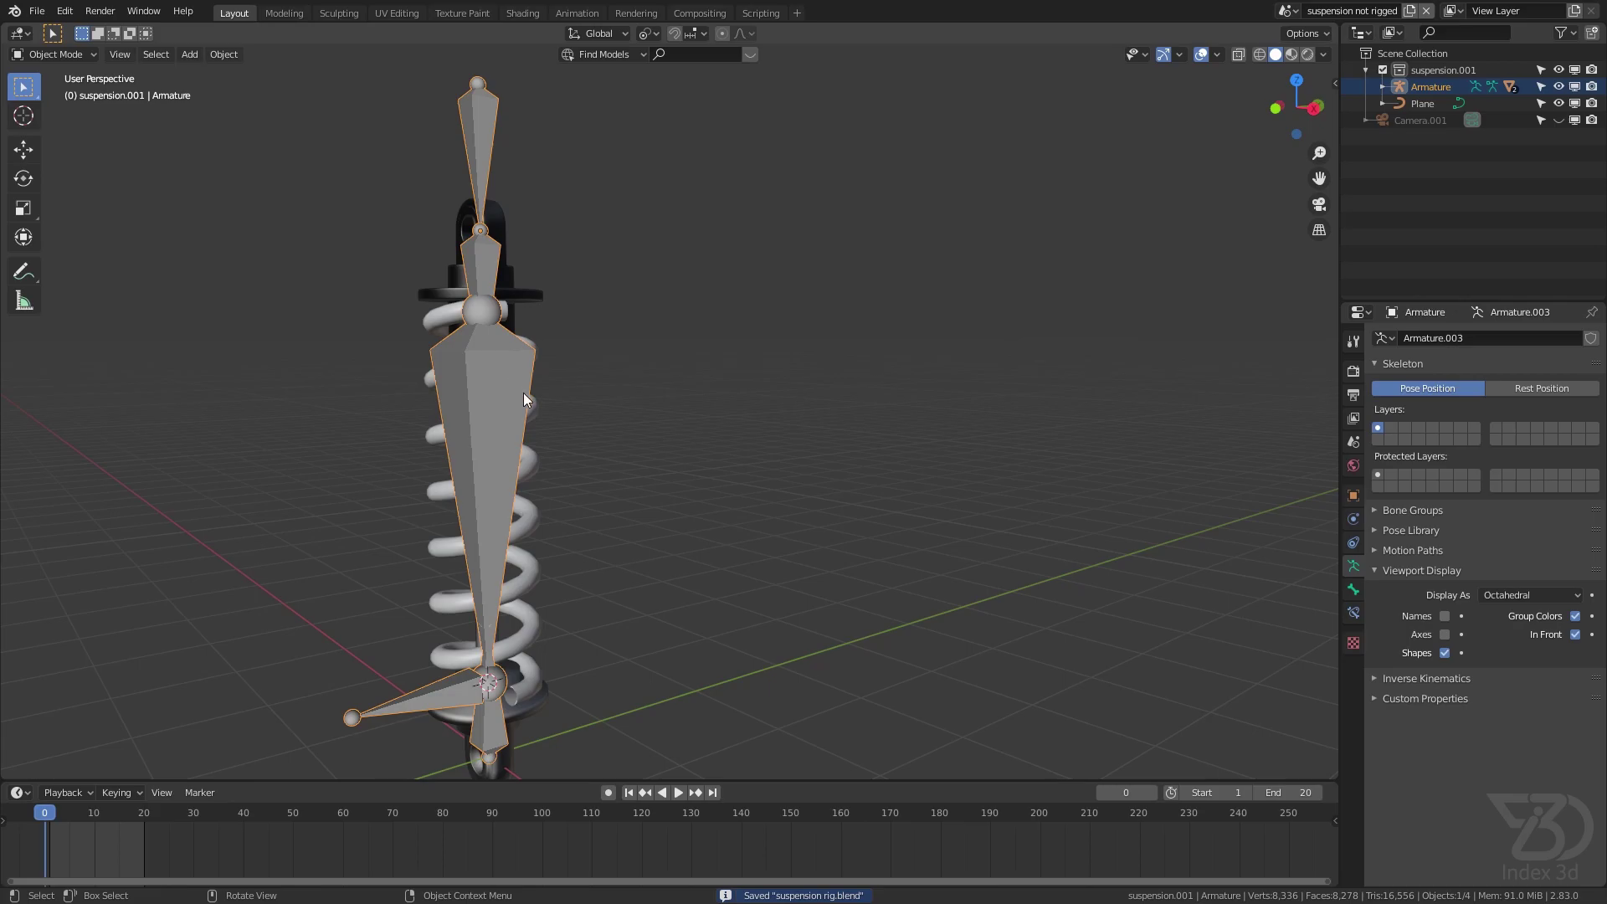
{"action": "middle_click_drag", "start_coordinate": [524, 432], "coordinate": [543, 403]}
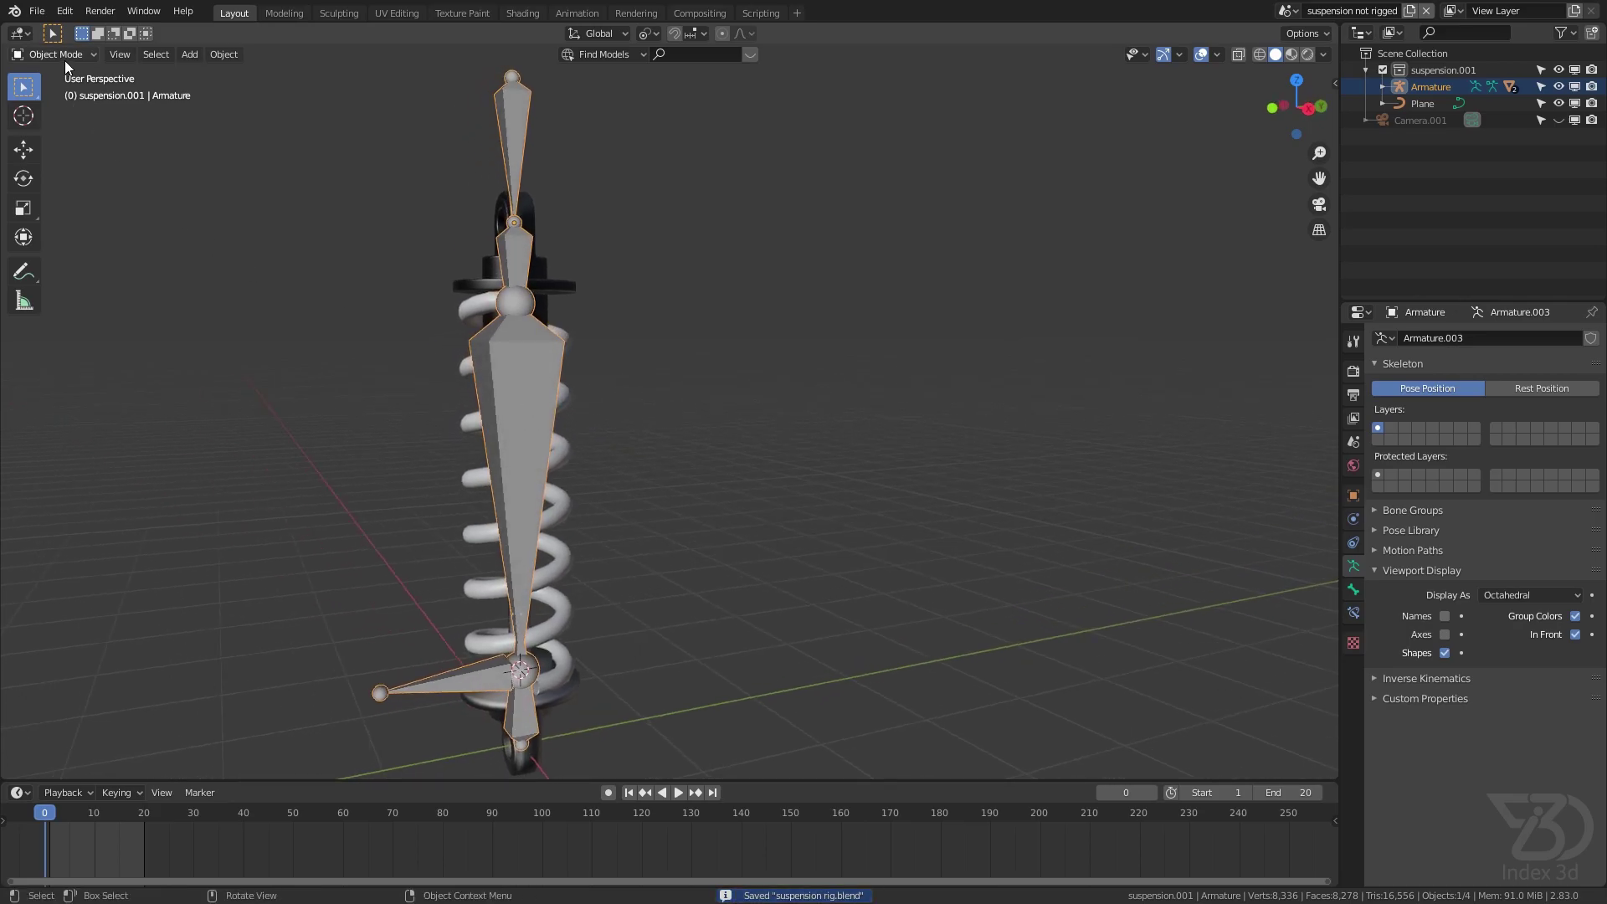
{"action": "left_click", "coordinate": [63, 57]}
{"action": "left_click", "coordinate": [61, 90]}
{"action": "left_click", "coordinate": [484, 370]}
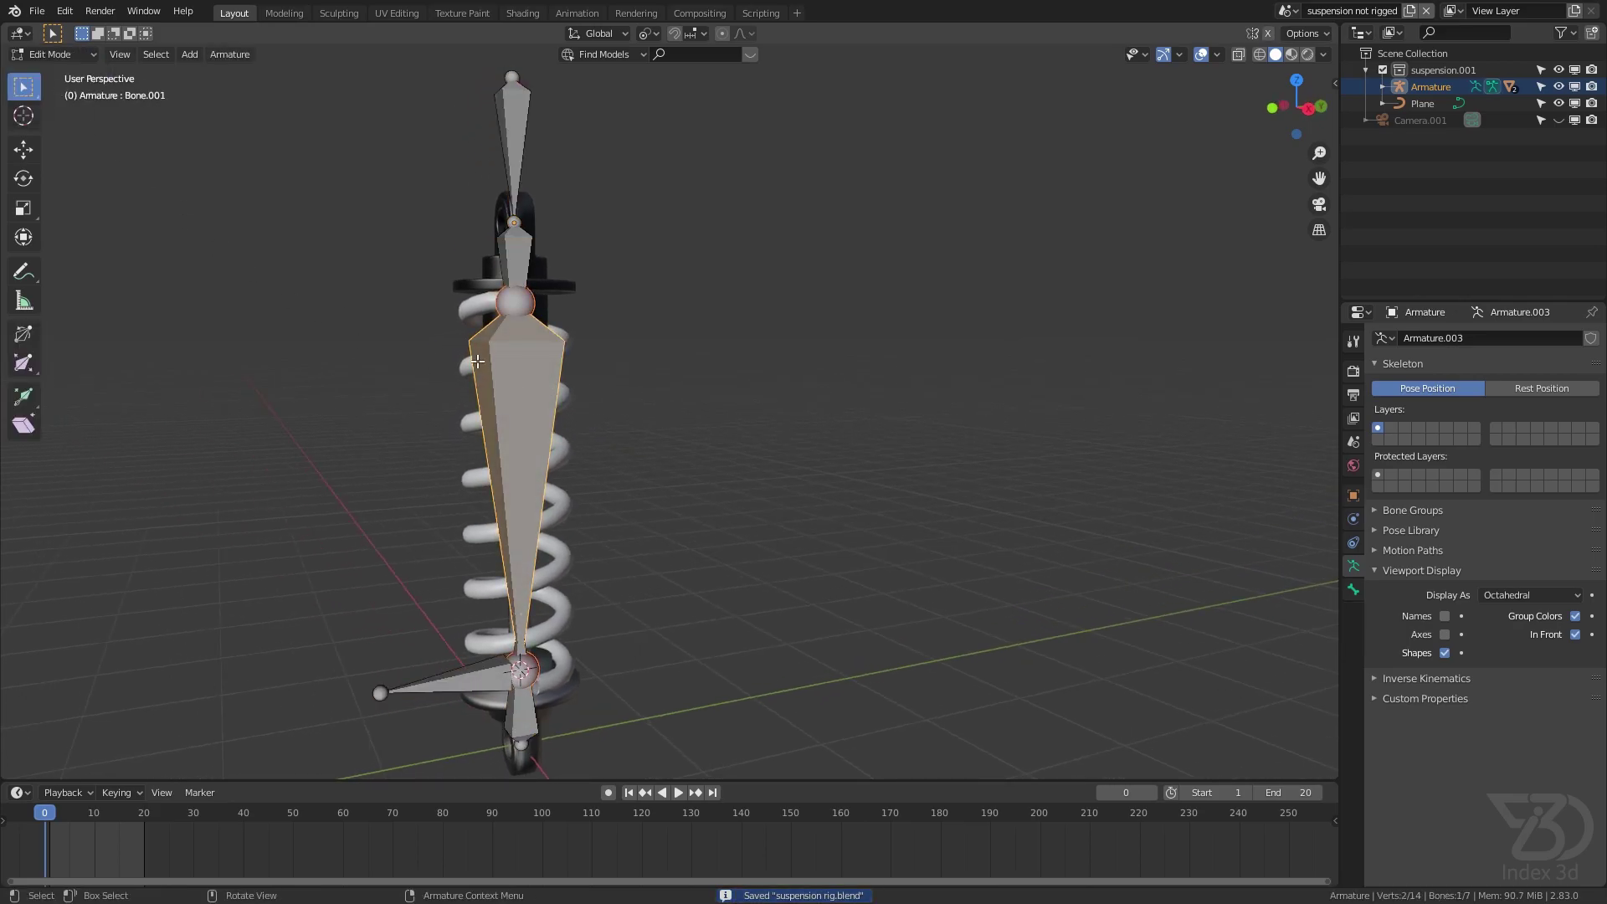
{"action": "left_click", "coordinate": [52, 54]}
{"action": "left_click", "coordinate": [52, 72]}
{"action": "middle_click_drag", "start_coordinate": [569, 335], "coordinate": [472, 354], "text": "shift"}
{"action": "left_click", "coordinate": [502, 341]}
{"action": "left_click", "coordinate": [464, 348], "text": "shift"}
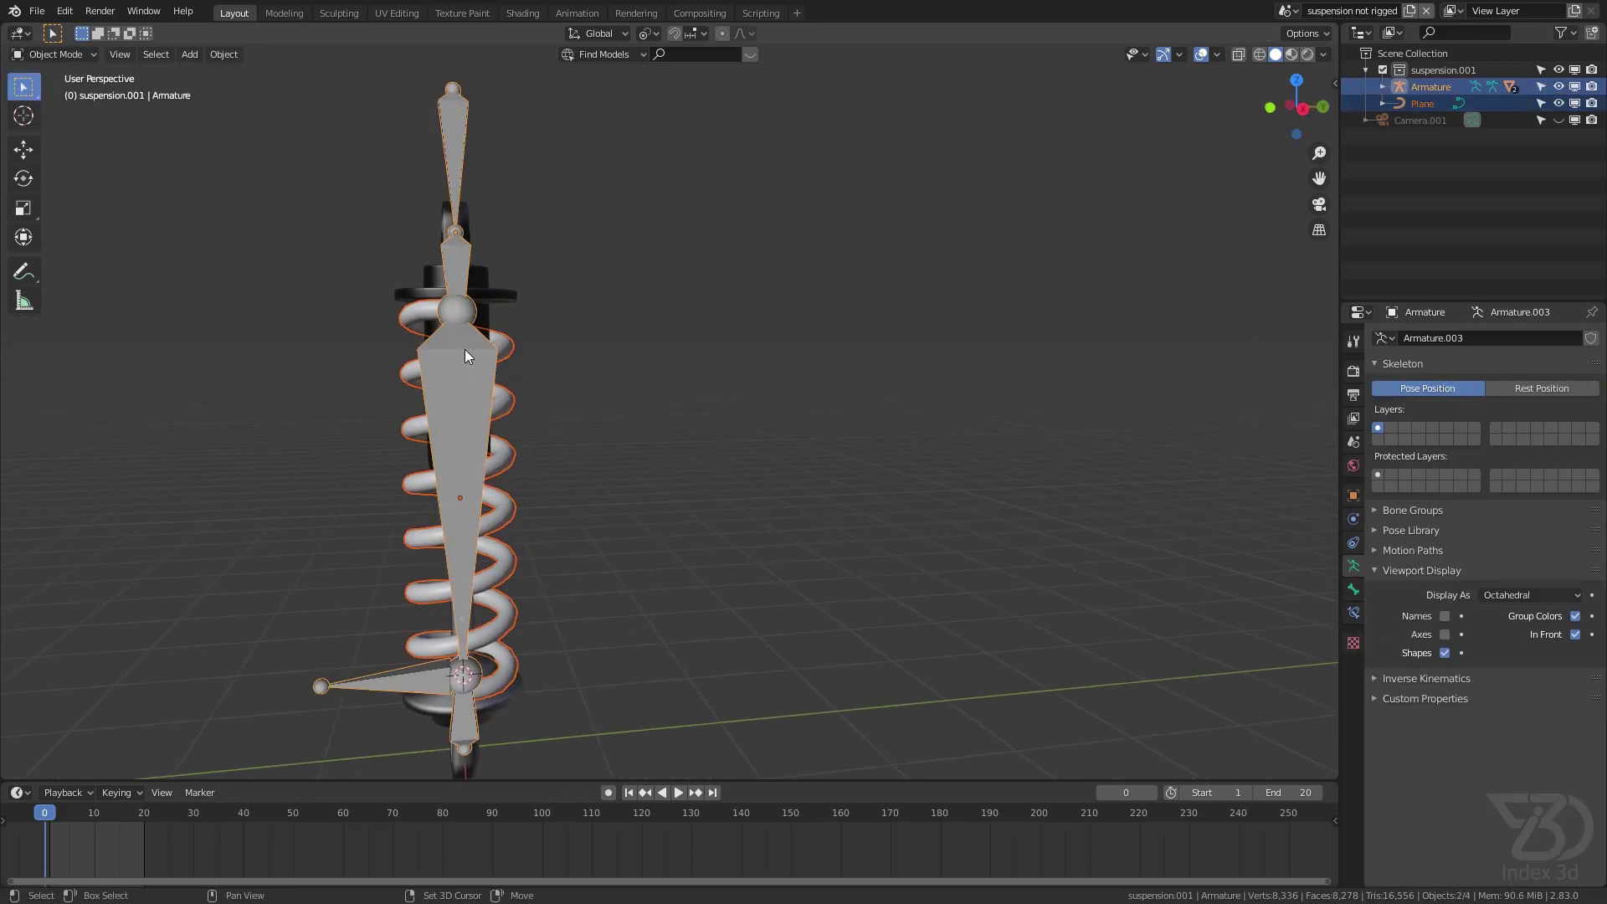
{"action": "left_click", "coordinate": [63, 92]}
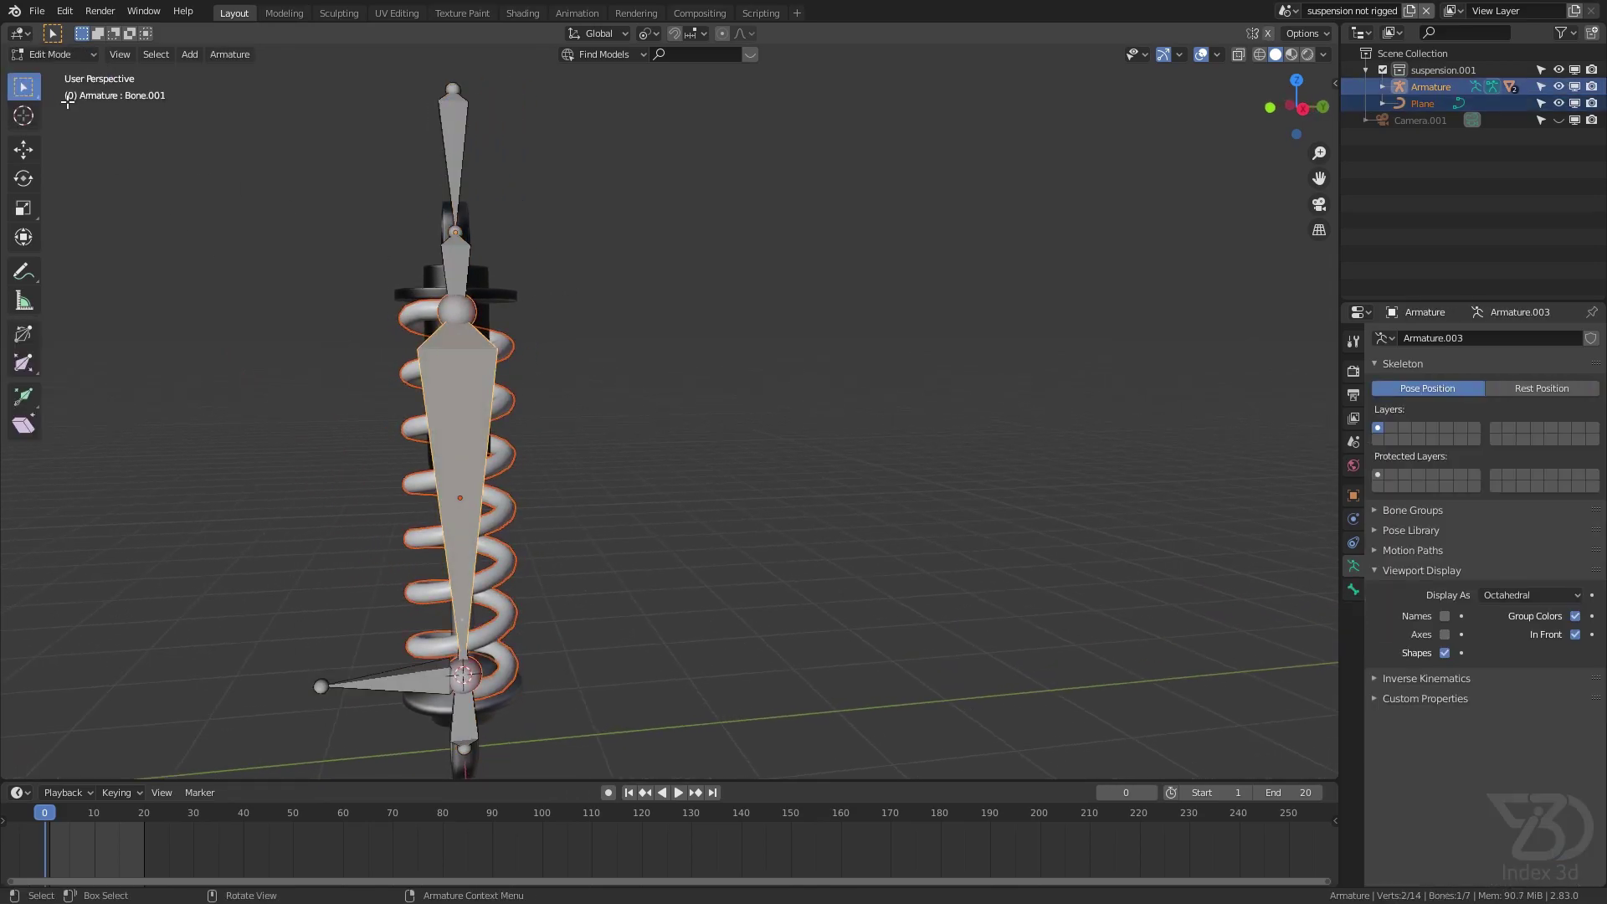
{"action": "key", "text": "Tab"}
Hook all of the spring curve's points to the armature's long bone with Hook to Selected Object Bone, and save the file
{"action": "left_click", "coordinate": [469, 368]}
{"action": "left_click", "coordinate": [457, 355]}
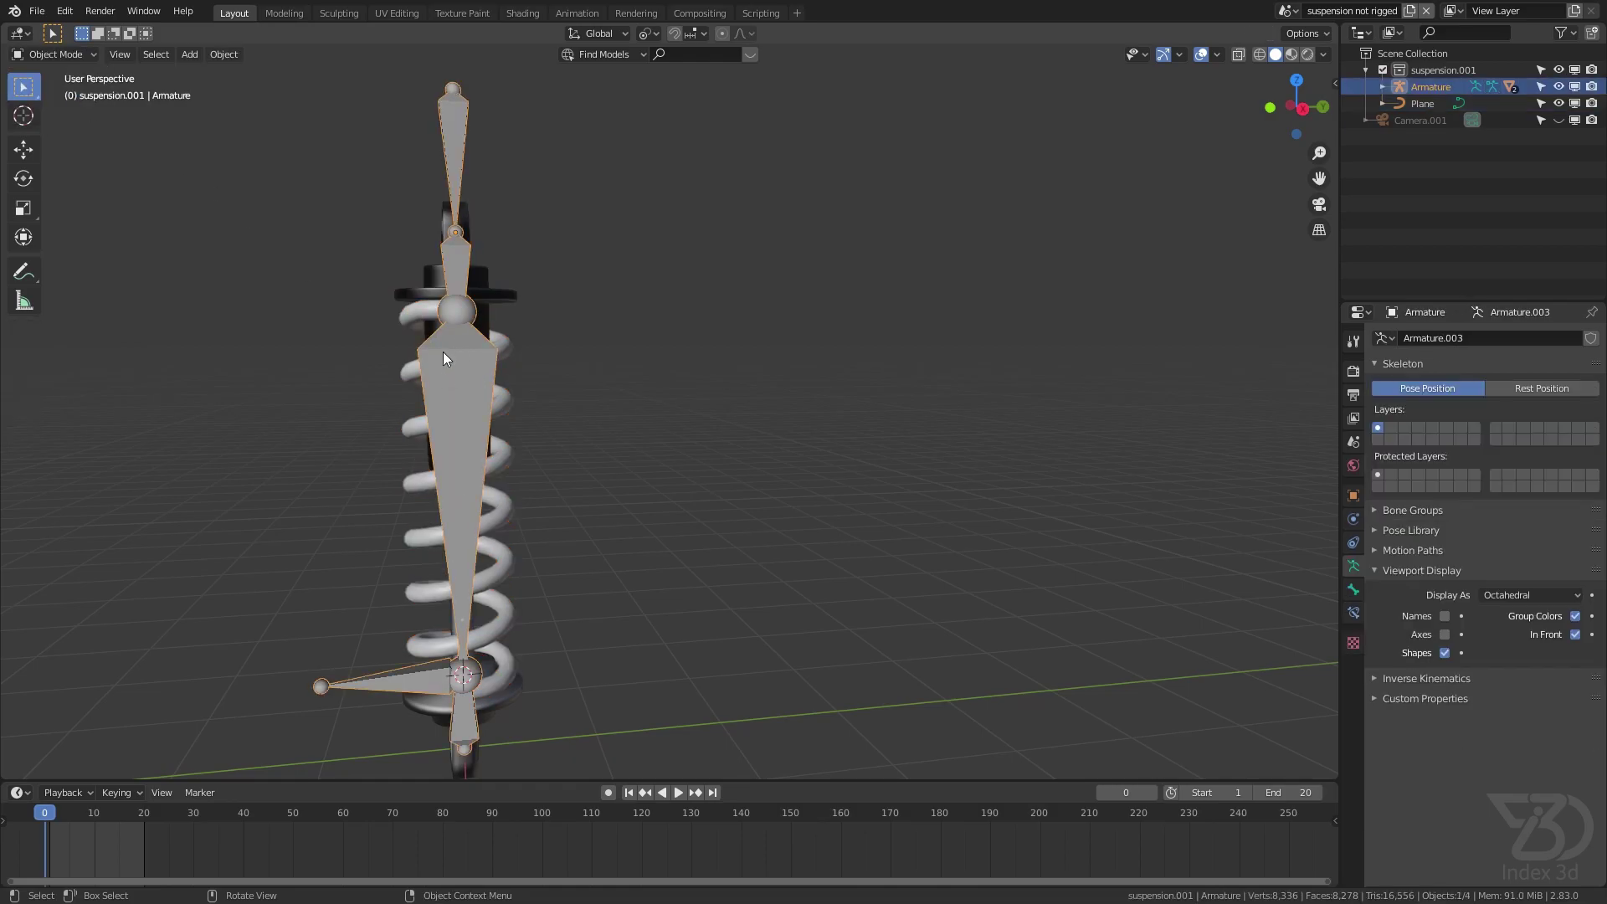
{"action": "scroll", "coordinate": [468, 349], "scroll_direction": "up", "scroll_amount": 1}
{"action": "scroll", "coordinate": [473, 355], "scroll_direction": "up", "scroll_amount": 2}
{"action": "left_click", "coordinate": [534, 348], "text": "shift"}
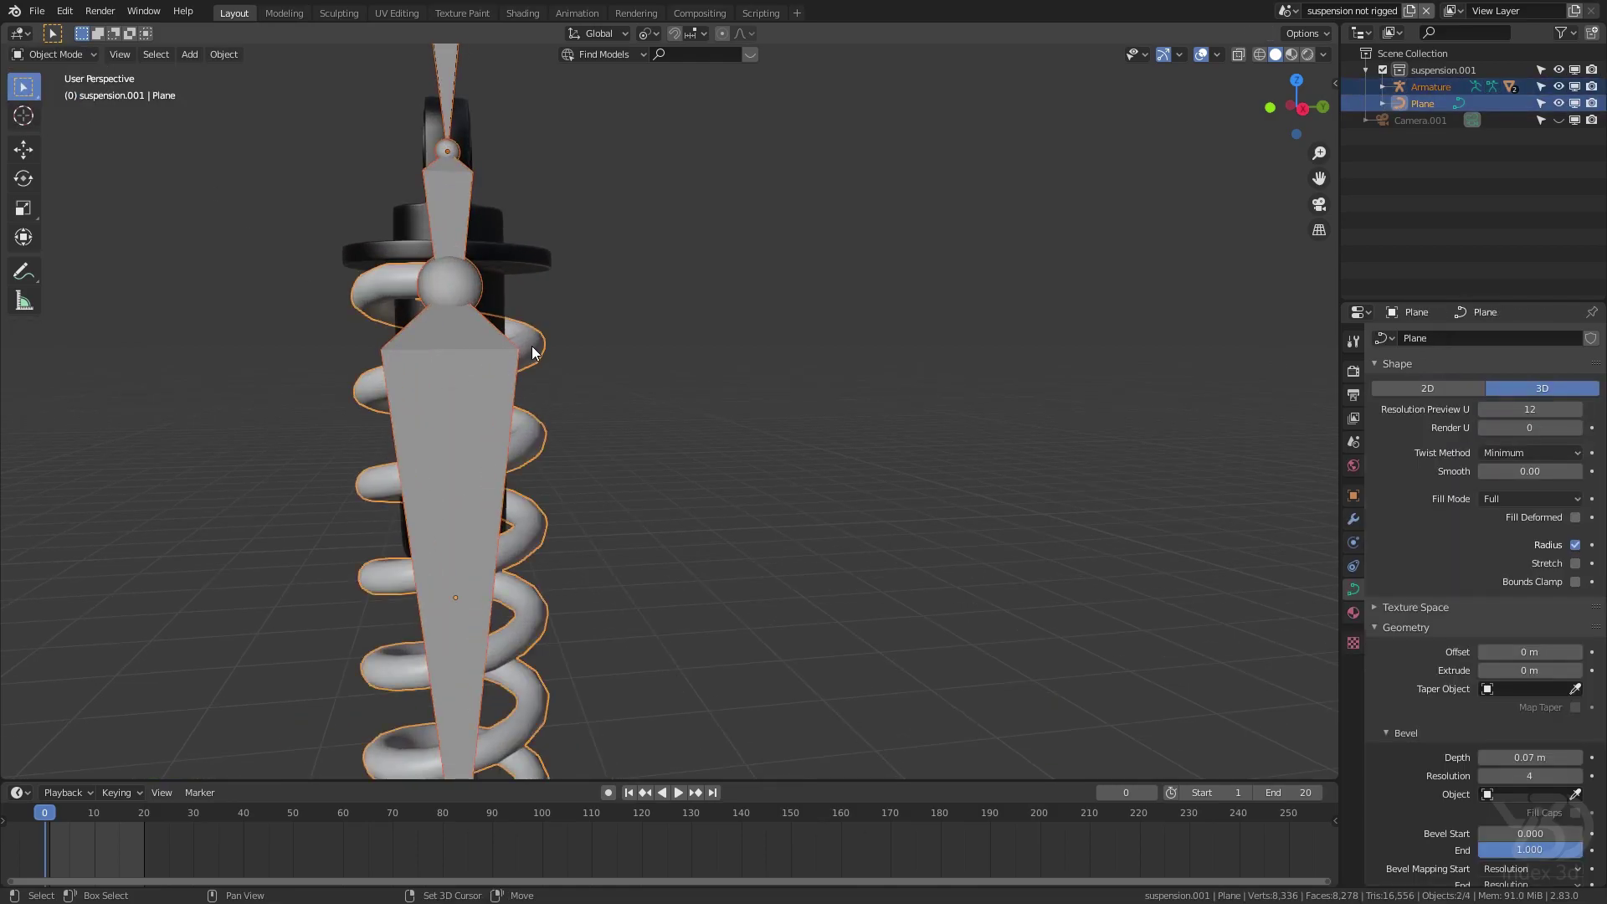
{"action": "left_click", "coordinate": [74, 92]}
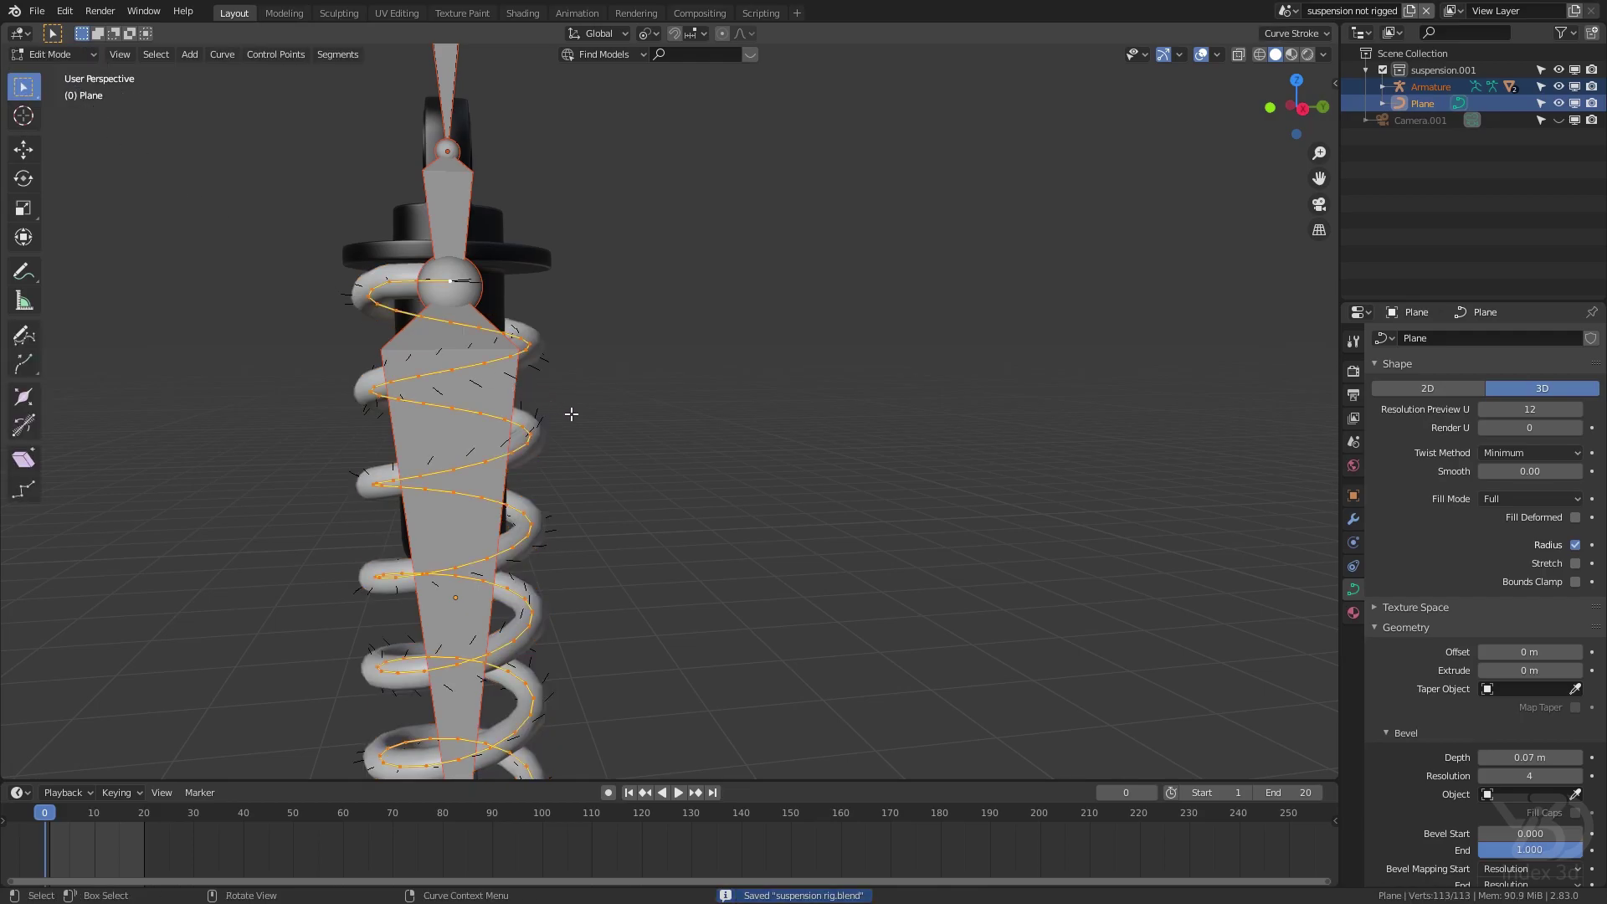
{"action": "key", "text": "ctrl+h"}
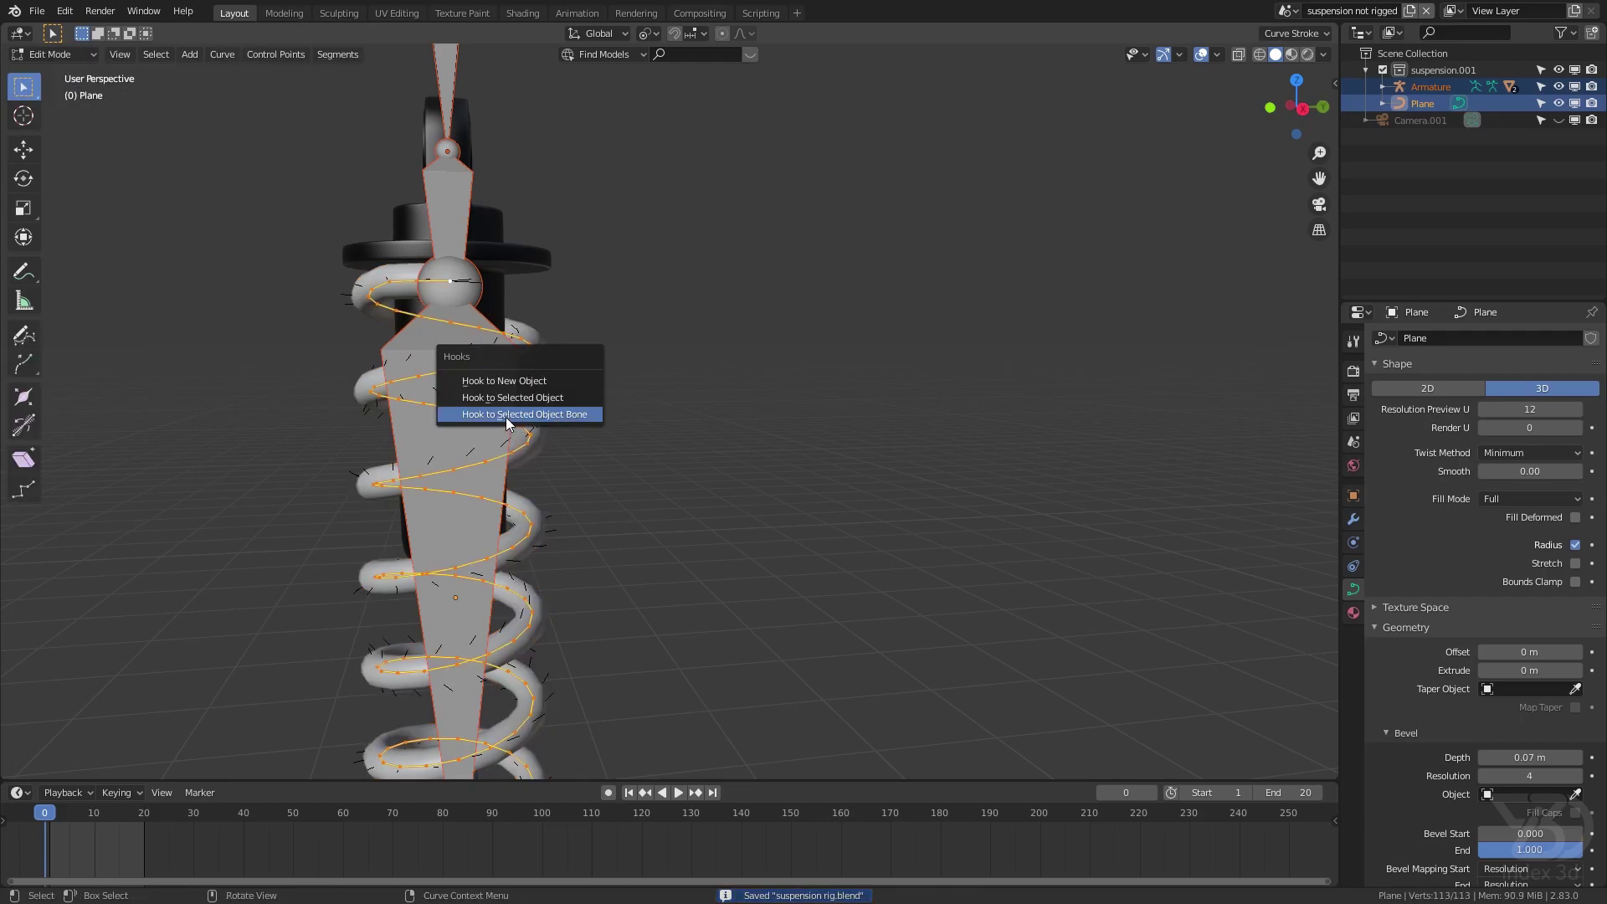
{"action": "left_click", "coordinate": [571, 415]}
{"action": "left_click", "coordinate": [51, 53]}
{"action": "left_click", "coordinate": [59, 73]}
{"action": "key", "text": "ctrl+s"}
Test the spring hook by moving the bottom bone in Pose Mode, cancel the move, and save the file
{"action": "scroll", "coordinate": [474, 320], "scroll_direction": "down", "scroll_amount": 8}
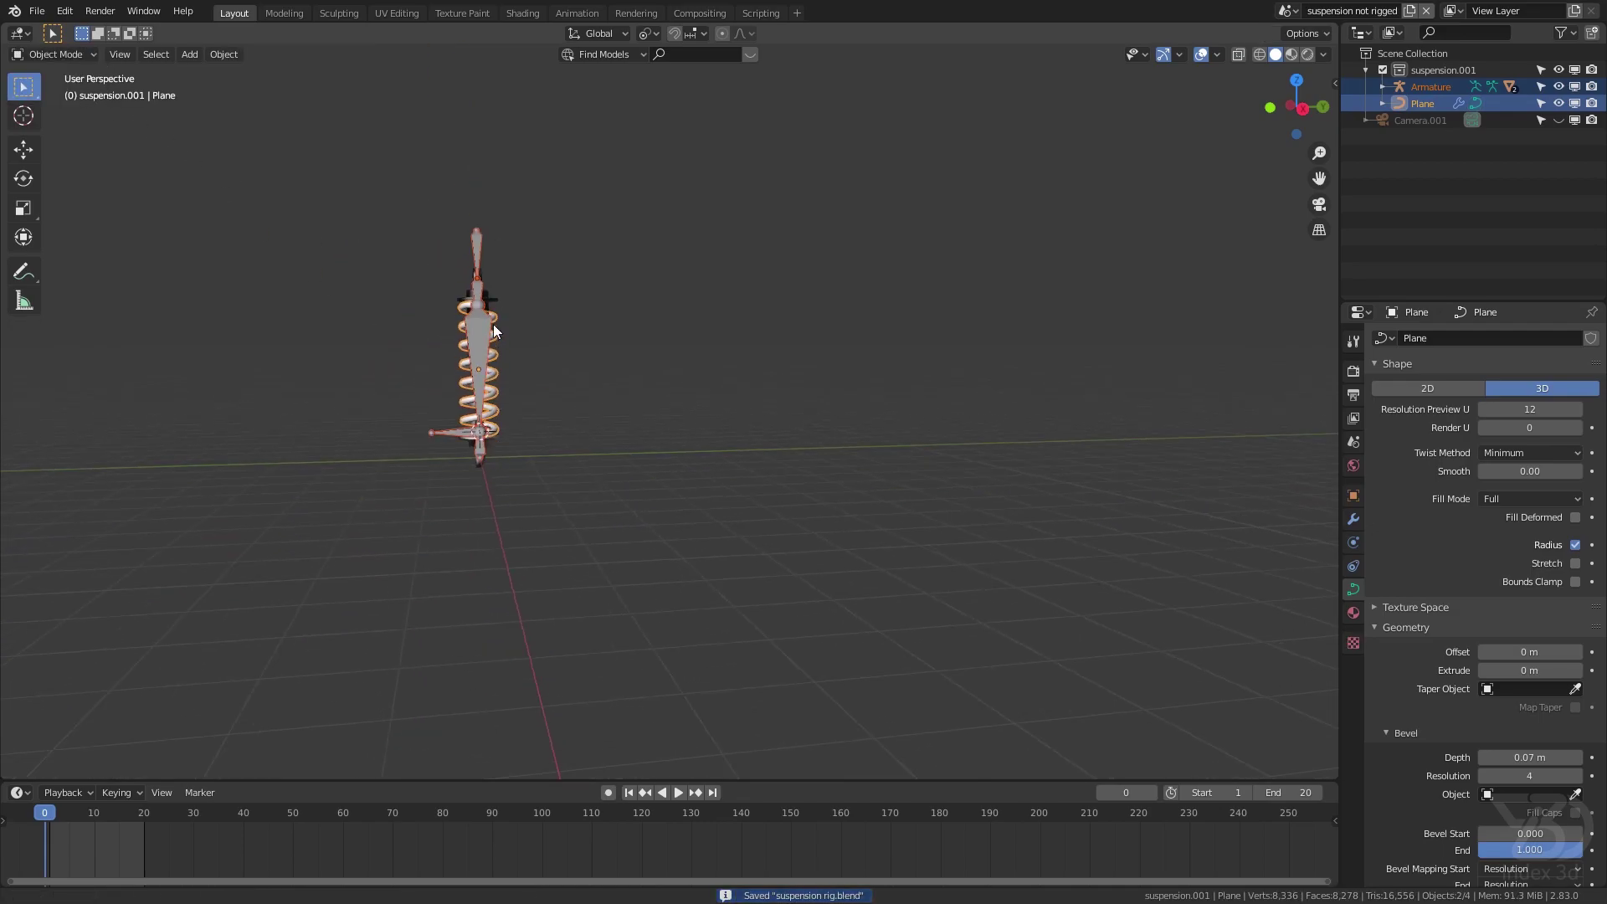
{"action": "scroll", "coordinate": [489, 469], "scroll_direction": "up", "scroll_amount": 8}
{"action": "scroll", "coordinate": [496, 490], "scroll_direction": "up", "scroll_amount": 1}
{"action": "left_click", "coordinate": [482, 501]}
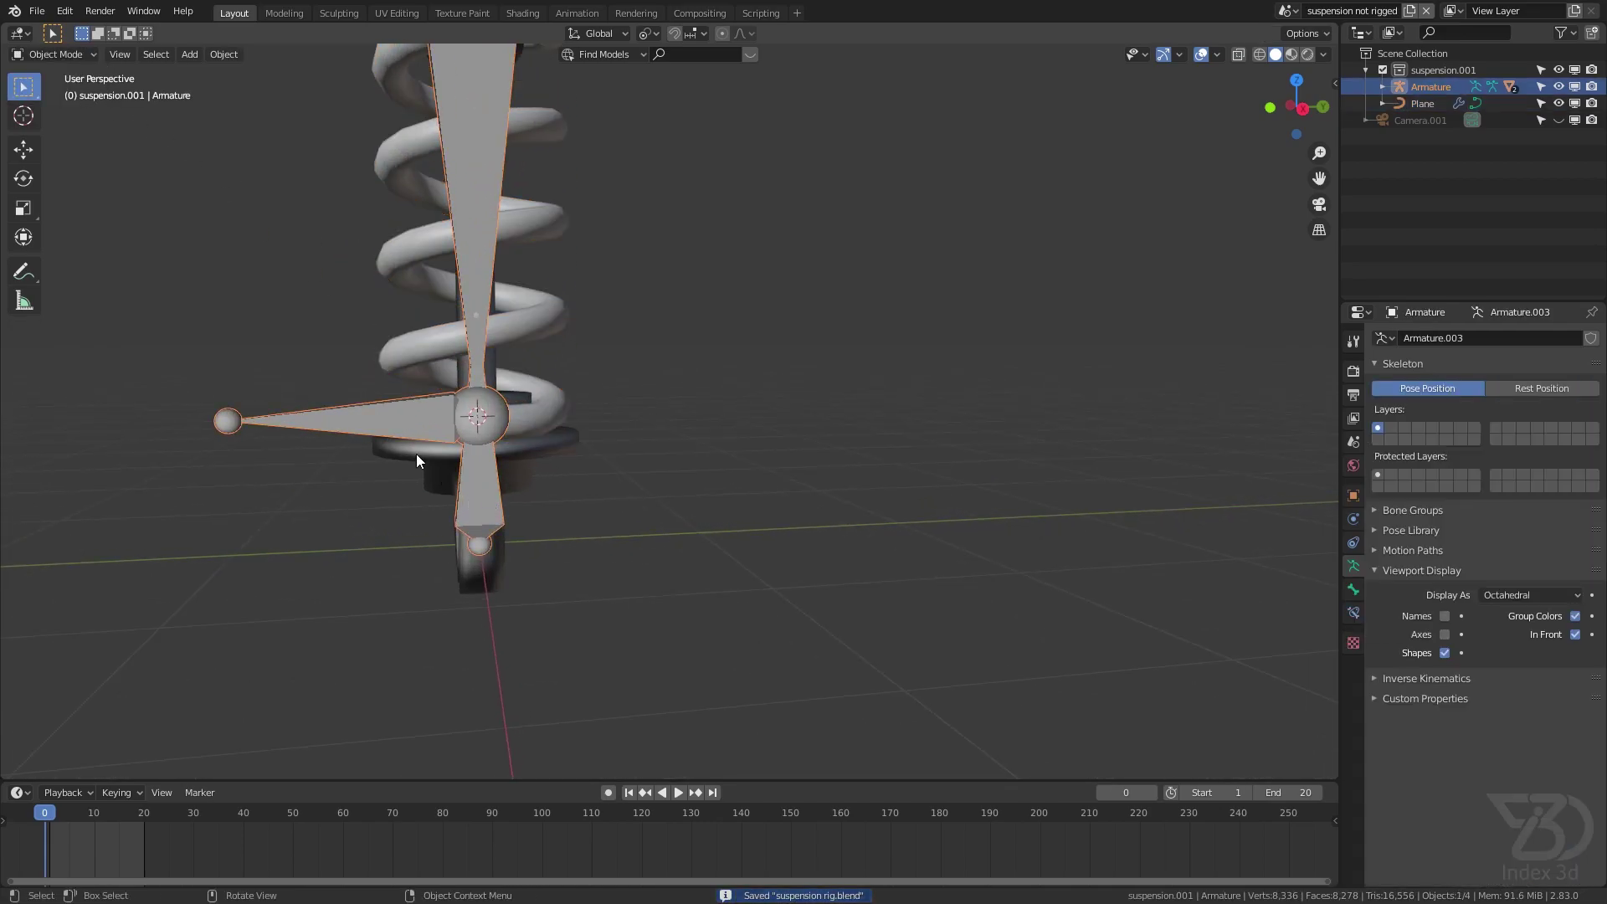
{"action": "left_click", "coordinate": [55, 109]}
{"action": "left_click", "coordinate": [485, 516]}
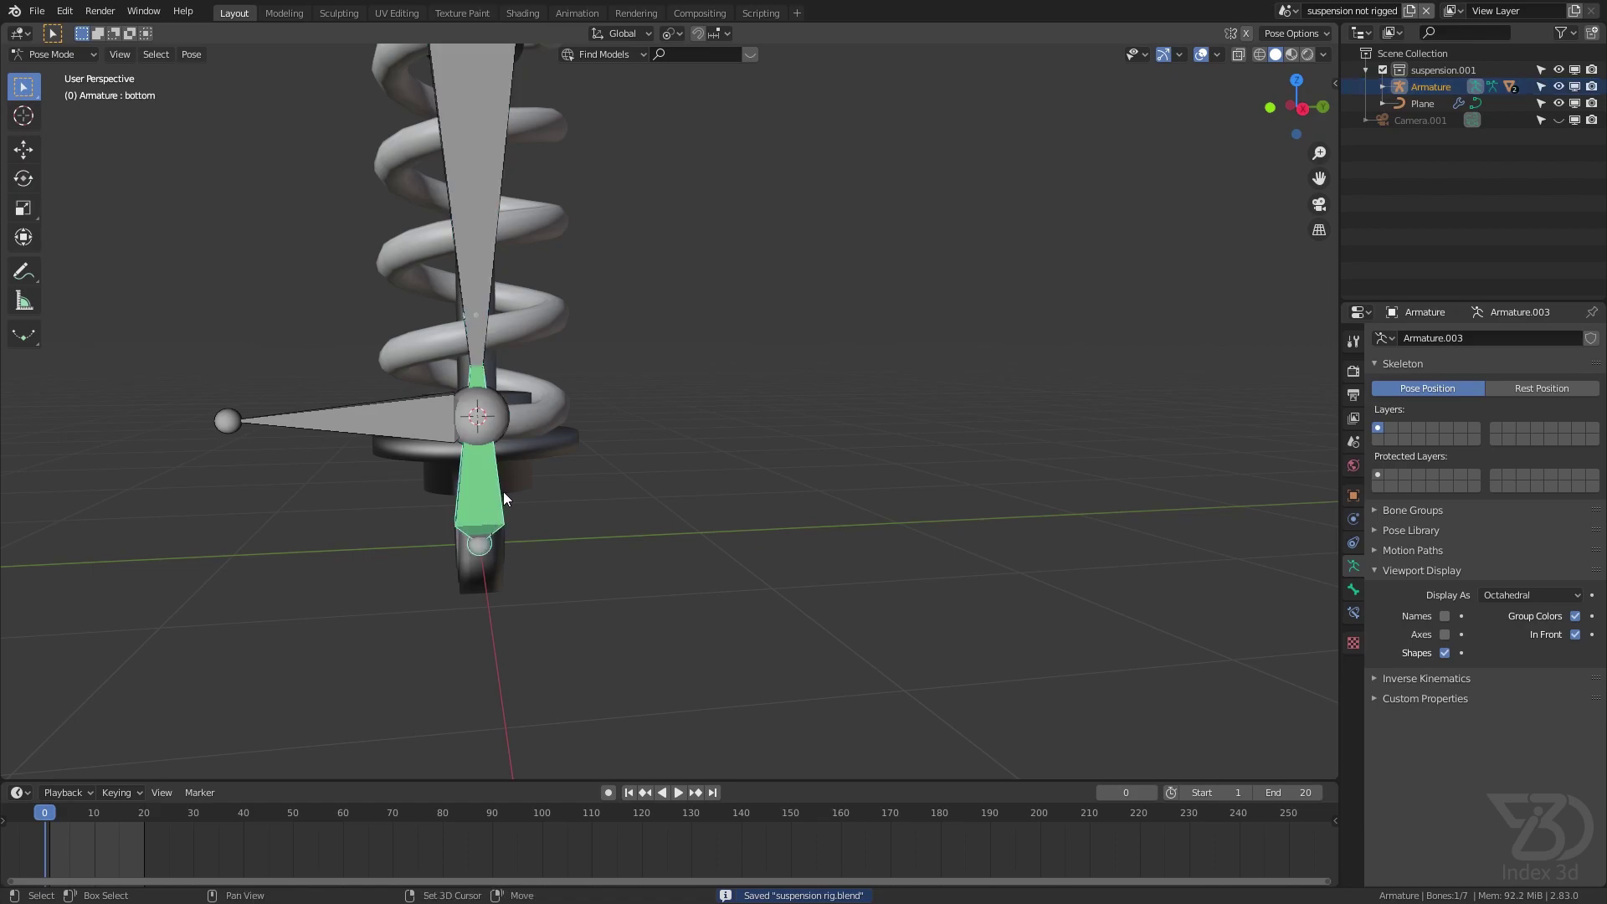
{"action": "scroll", "coordinate": [469, 522], "scroll_direction": "down", "scroll_amount": 4}
{"action": "key", "text": "g"}
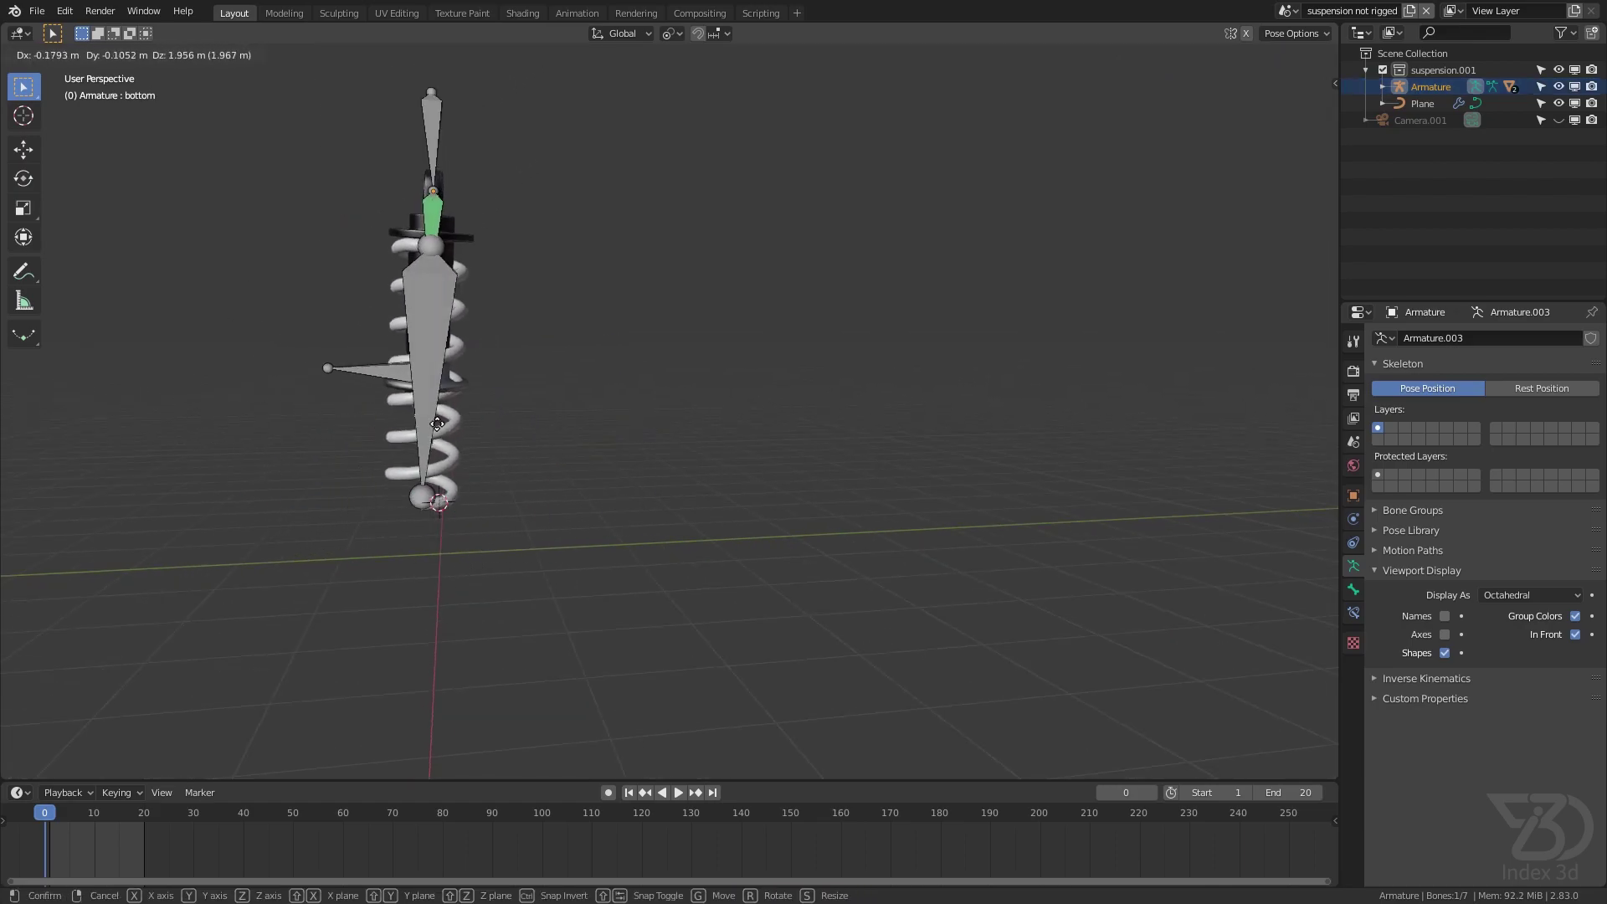
{"action": "left_click", "coordinate": [454, 354]}
{"action": "key", "text": "ctrl+s"}
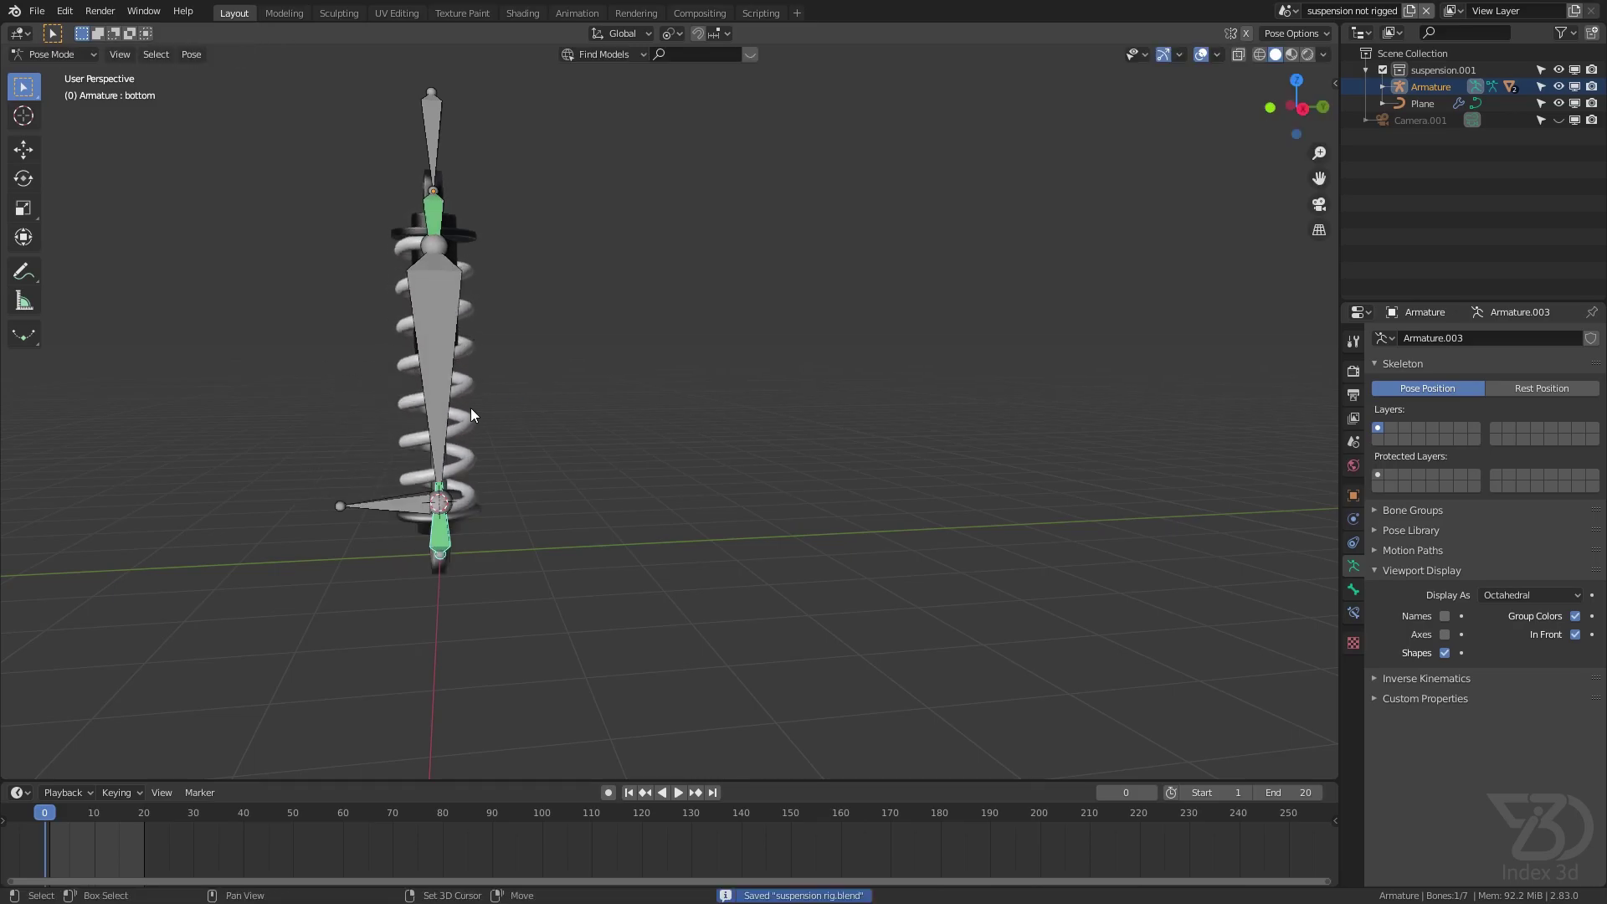
Rename the long spring bone to "st" in Pose Mode
{"action": "scroll", "coordinate": [487, 431], "scroll_direction": "up", "scroll_amount": 4}
{"action": "left_click", "coordinate": [50, 62]}
{"action": "left_click", "coordinate": [62, 95]}
{"action": "left_click", "coordinate": [52, 57]}
{"action": "left_click", "coordinate": [59, 111]}
{"action": "left_click", "coordinate": [479, 260]}
{"action": "middle_click_drag", "start_coordinate": [479, 260], "coordinate": [516, 353]}
{"action": "key", "text": "F2"}
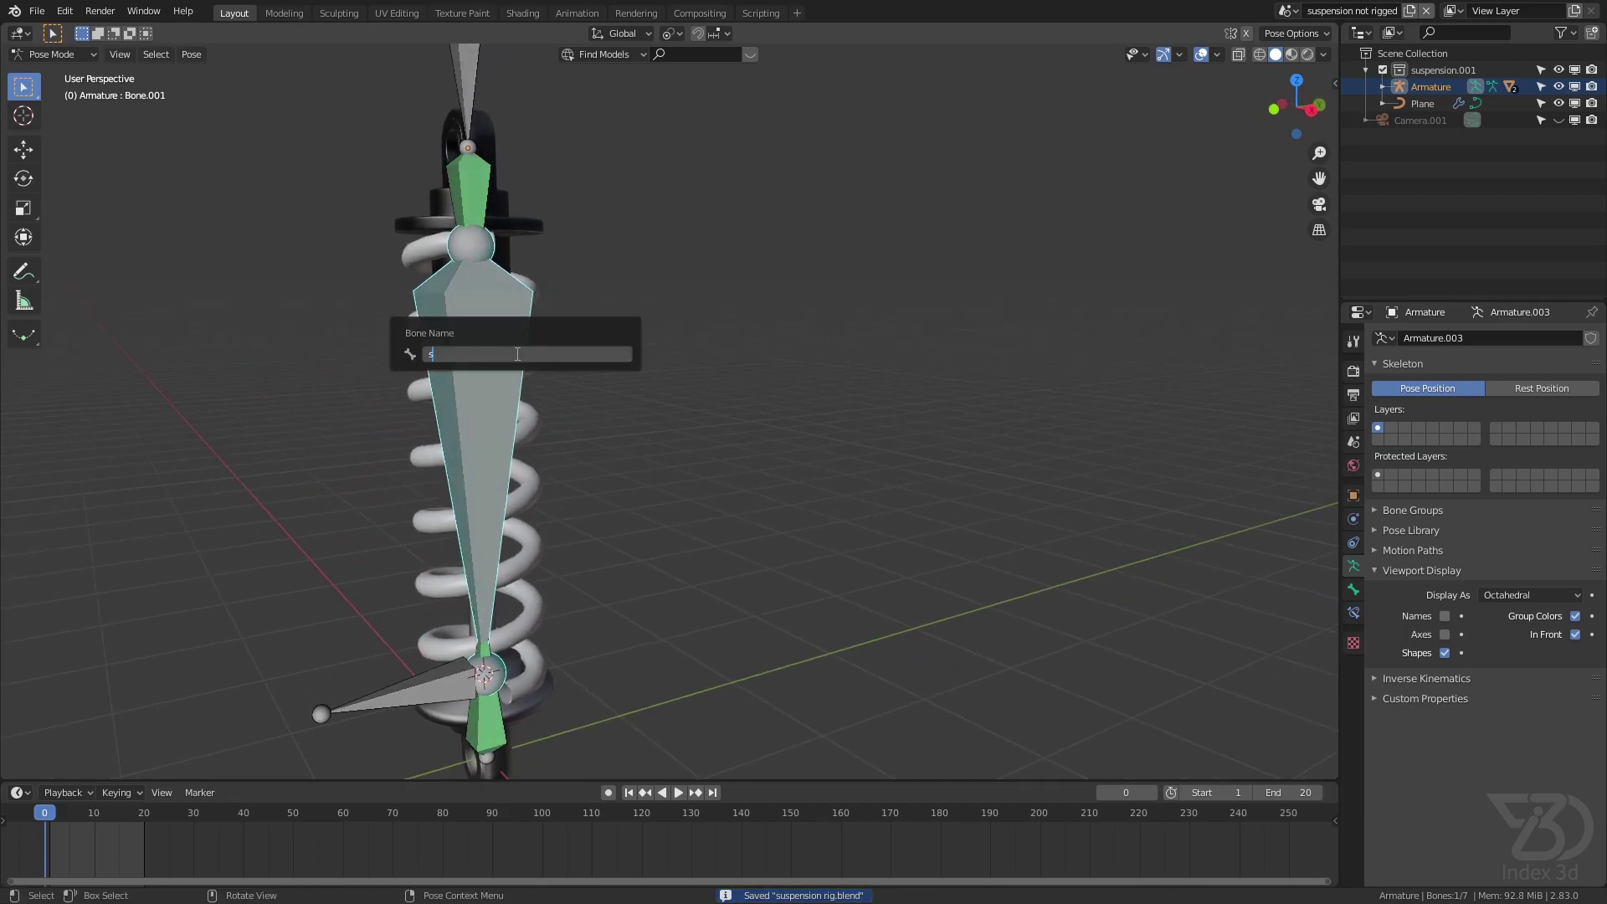
{"action": "key", "text": "Return"}
Rename the horizontal bone at the spring's lower end "st track", save the file, and rename it again as "st to"
{"action": "middle_click_drag", "start_coordinate": [515, 353], "coordinate": [571, 561]}
{"action": "left_click", "coordinate": [485, 580]}
{"action": "key", "text": "F2"}
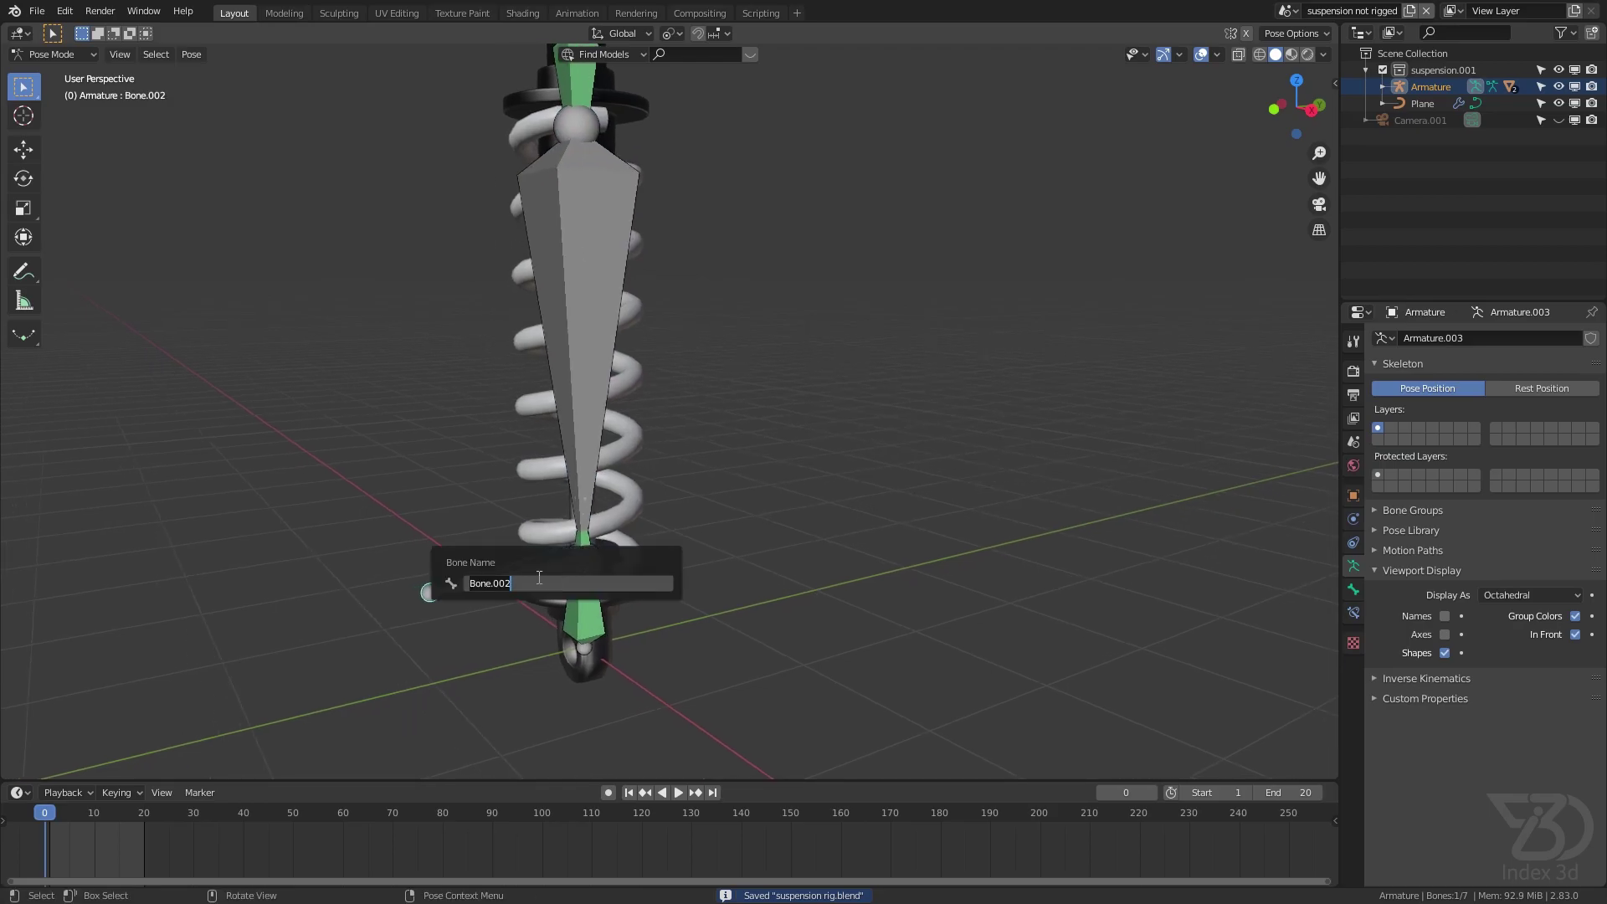
{"action": "type", "text": "st track"}
{"action": "key", "text": "Return"}
{"action": "key", "text": "ctrl+s"}
{"action": "middle_click_drag", "start_coordinate": [611, 467], "coordinate": [509, 568]}
{"action": "key", "text": "F2"}
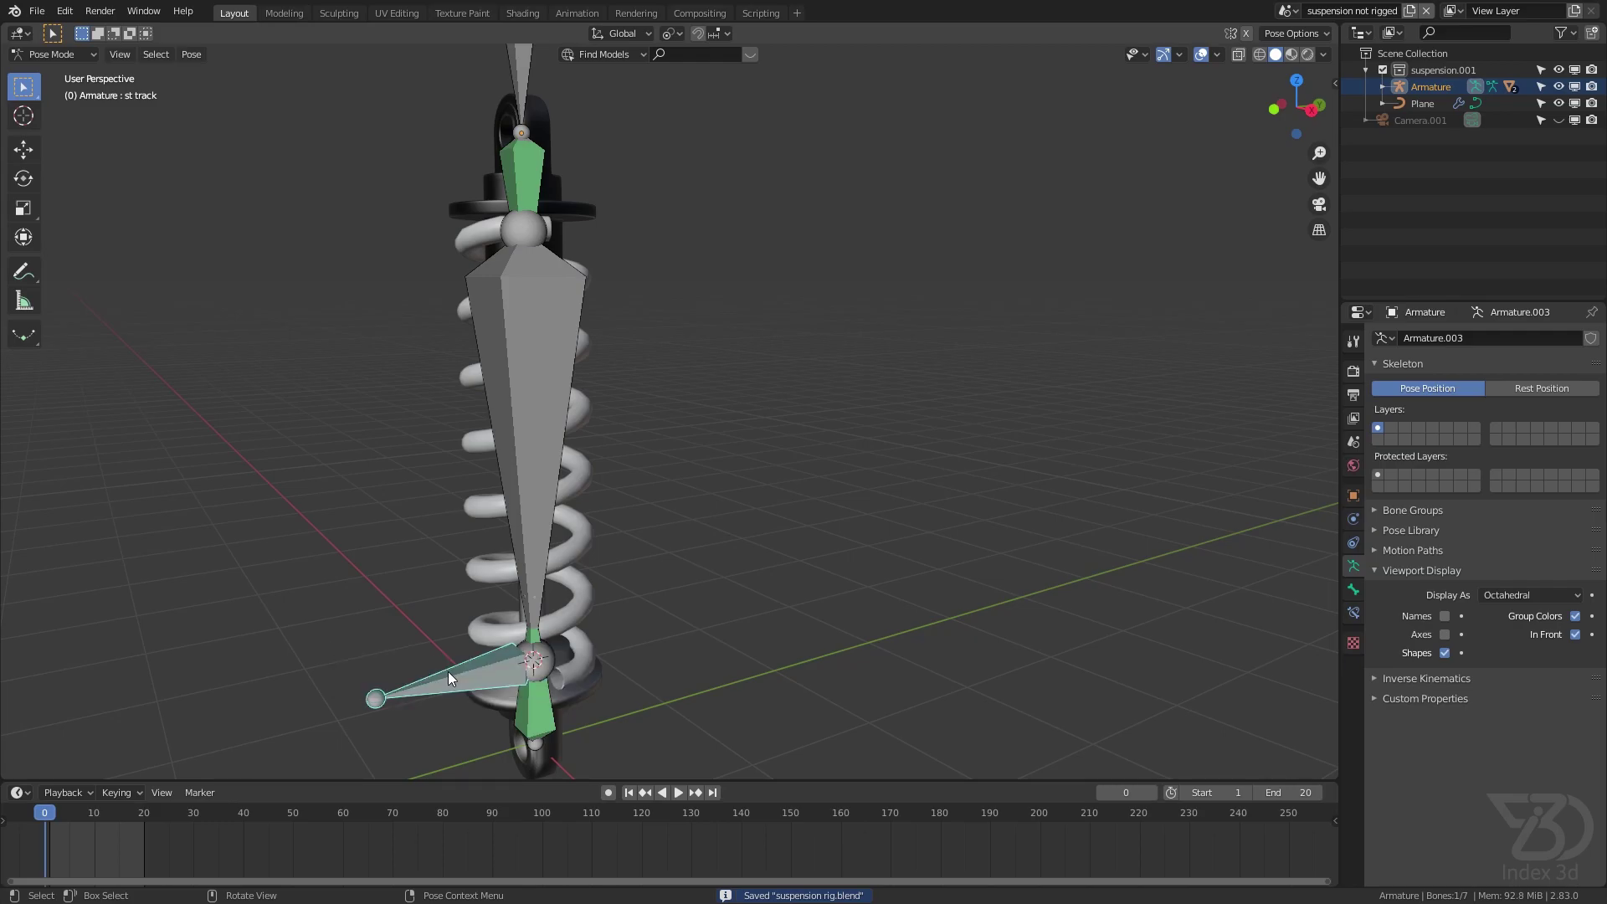
Add a Stretch To constraint to the long spring bone, targeting the Armature's "st to" bone, and save the file
{"action": "left_click", "coordinate": [529, 279]}
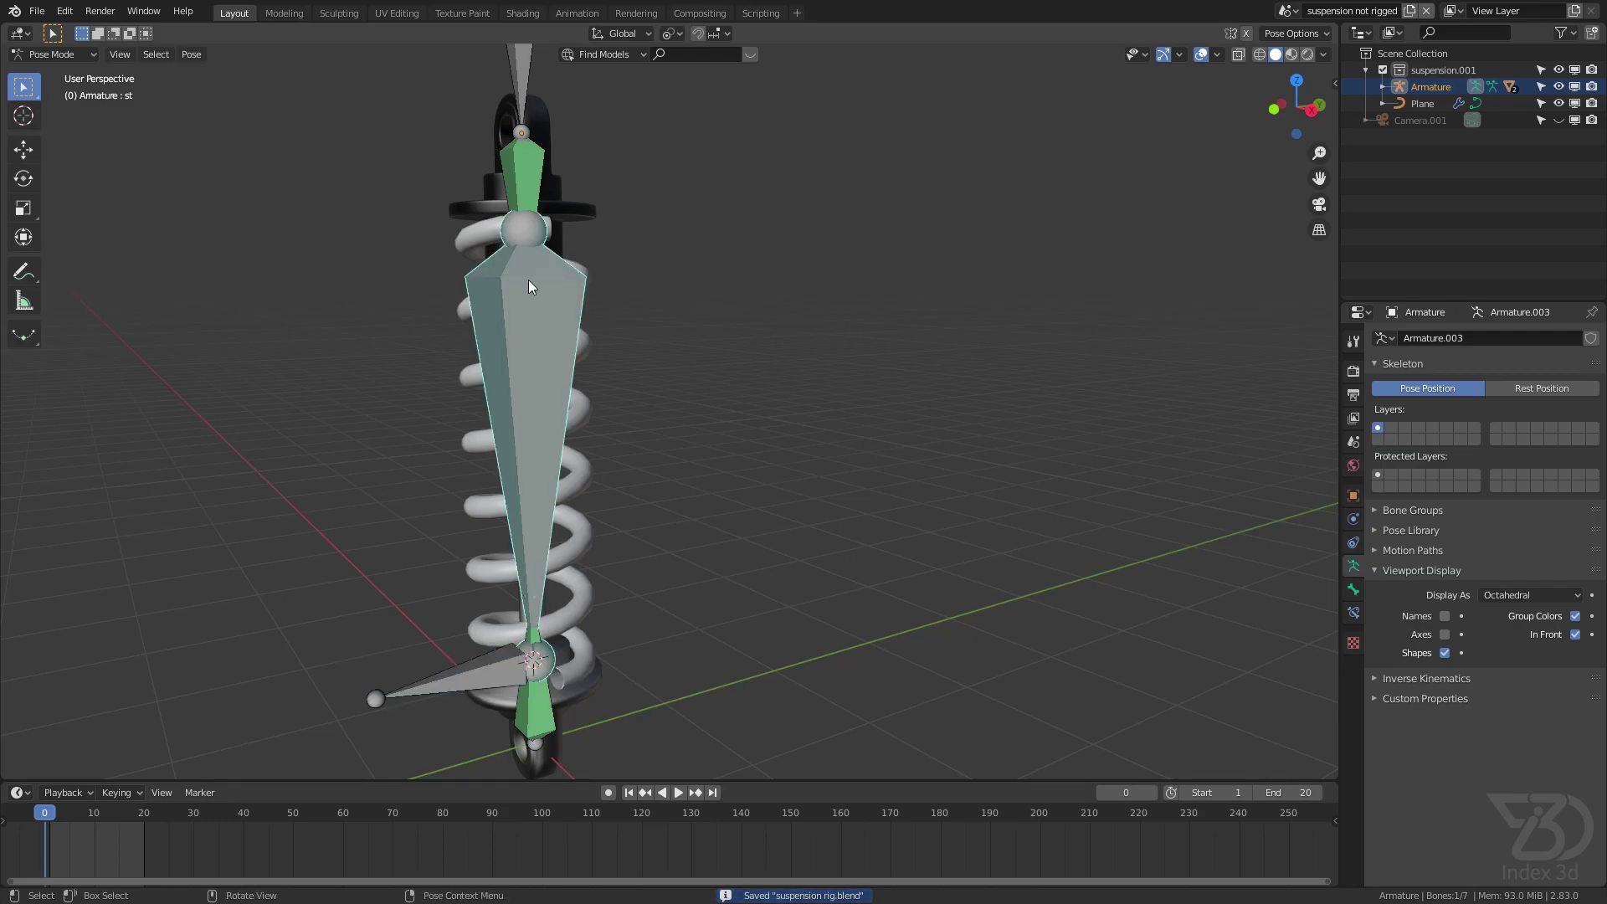
{"action": "left_click", "coordinate": [1354, 613]}
{"action": "left_click", "coordinate": [1452, 337]}
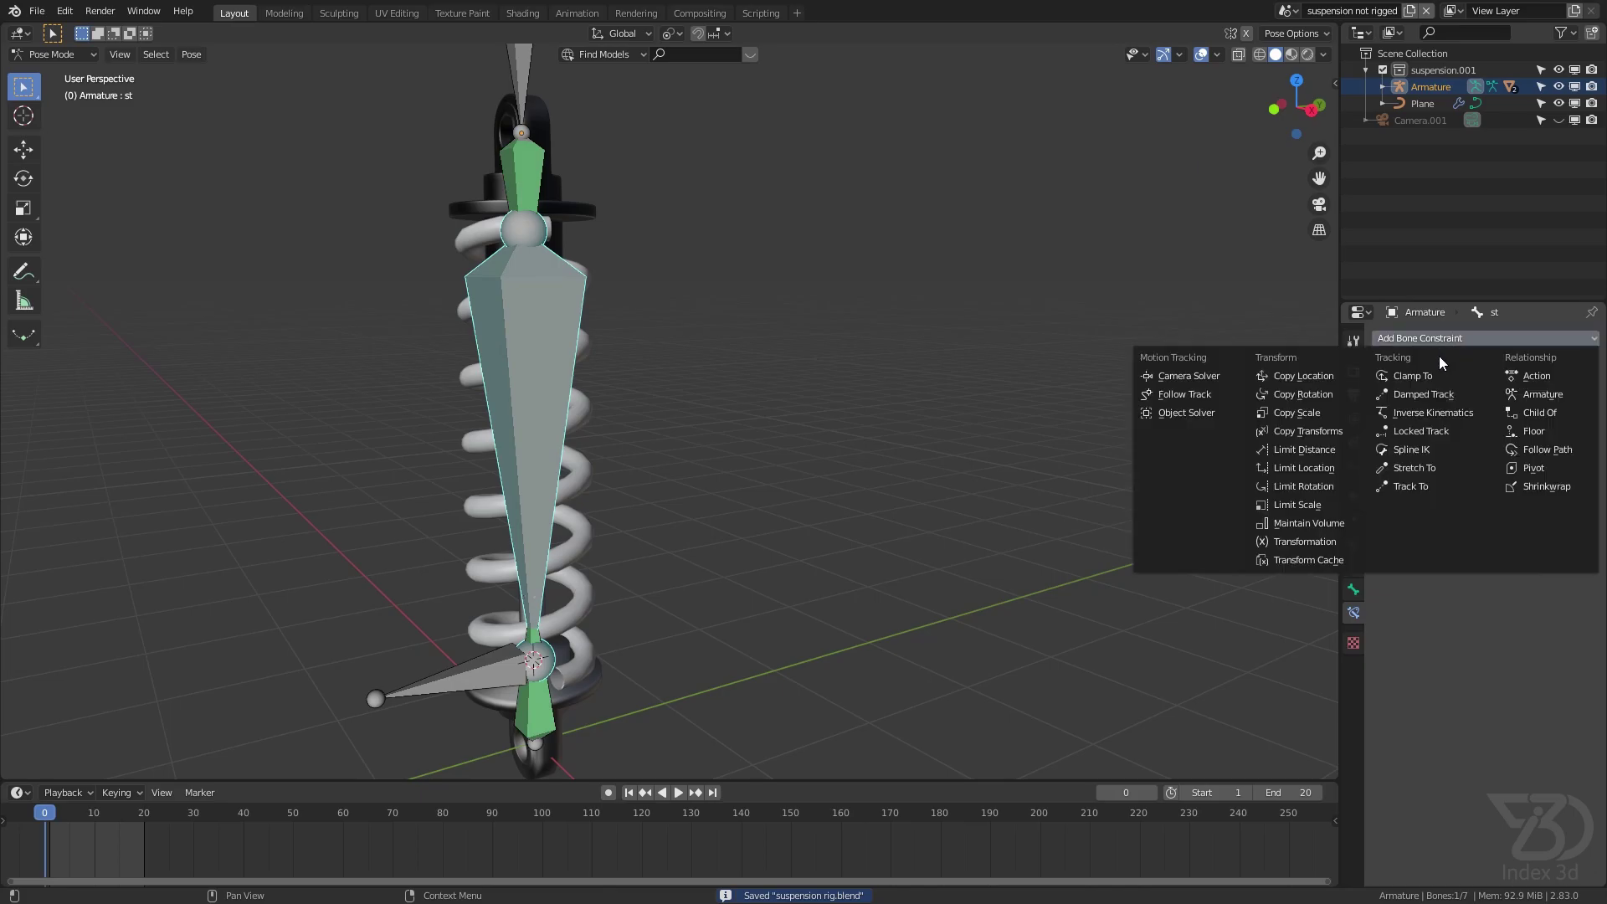
{"action": "left_click", "coordinate": [1409, 469]}
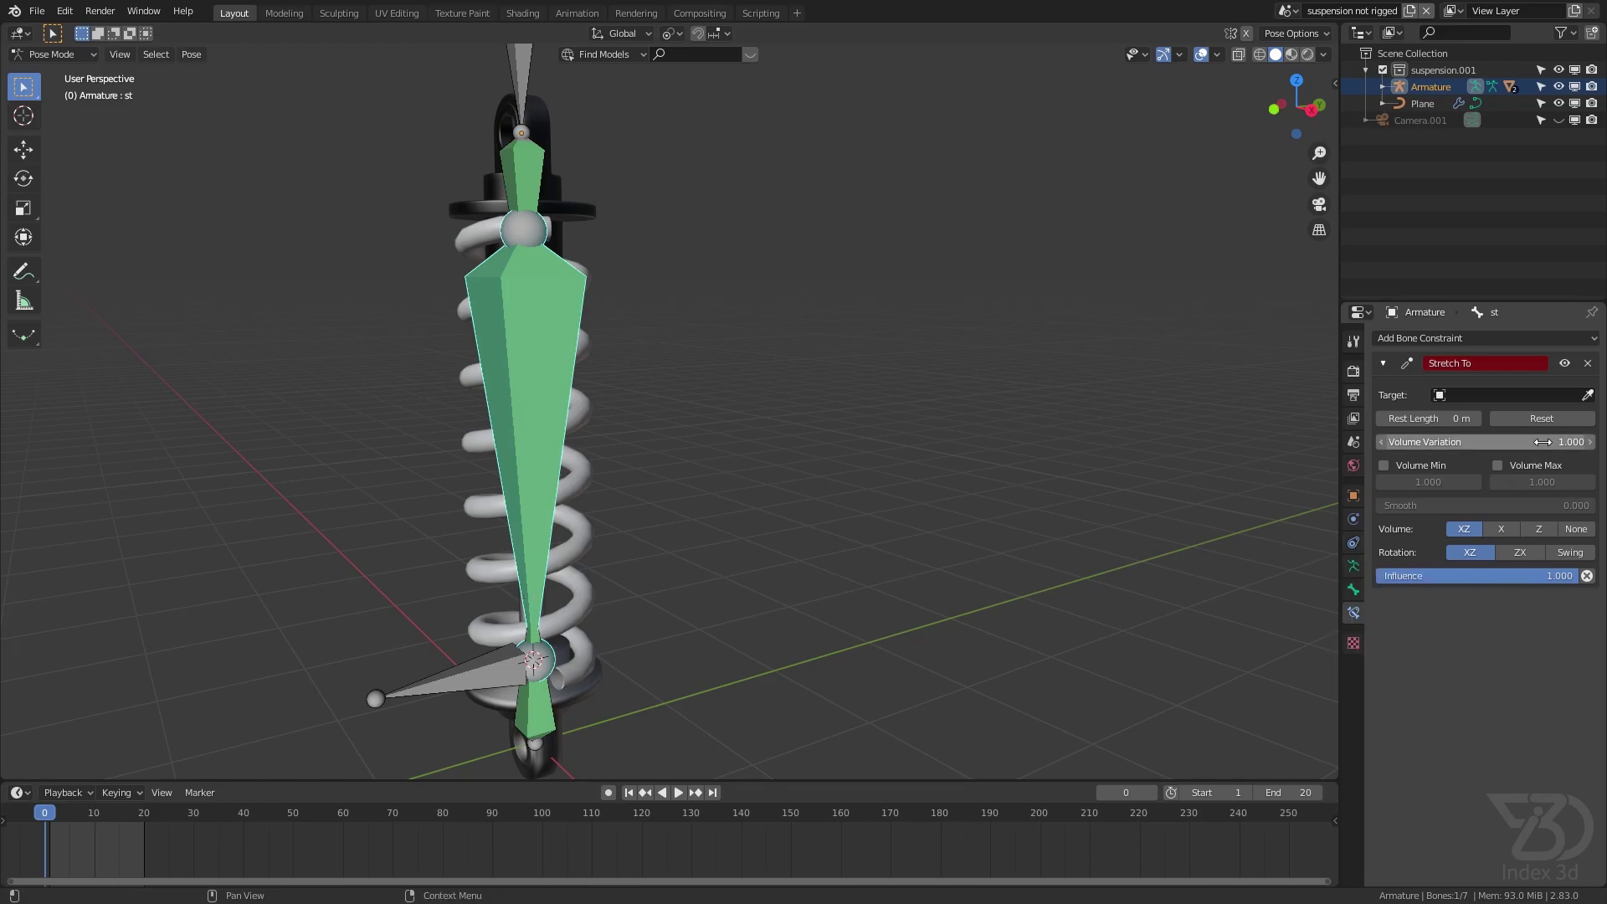
{"action": "left_click", "coordinate": [1487, 395]}
{"action": "left_click", "coordinate": [1486, 416]}
{"action": "left_click", "coordinate": [1486, 418]}
{"action": "type", "text": "st"}
{"action": "left_click", "coordinate": [1464, 454]}
{"action": "key", "text": "ctrl+s"}
Test the spring's stretching by moving the bottom bone, and cancel the move
{"action": "middle_click_drag", "start_coordinate": [735, 375], "coordinate": [762, 377], "text": "shift"}
{"action": "scroll", "coordinate": [557, 494], "scroll_direction": "down", "scroll_amount": 4}
{"action": "left_click", "coordinate": [548, 540]}
{"action": "middle_click_drag", "start_coordinate": [547, 541], "coordinate": [651, 541]}
{"action": "key", "text": "g"}
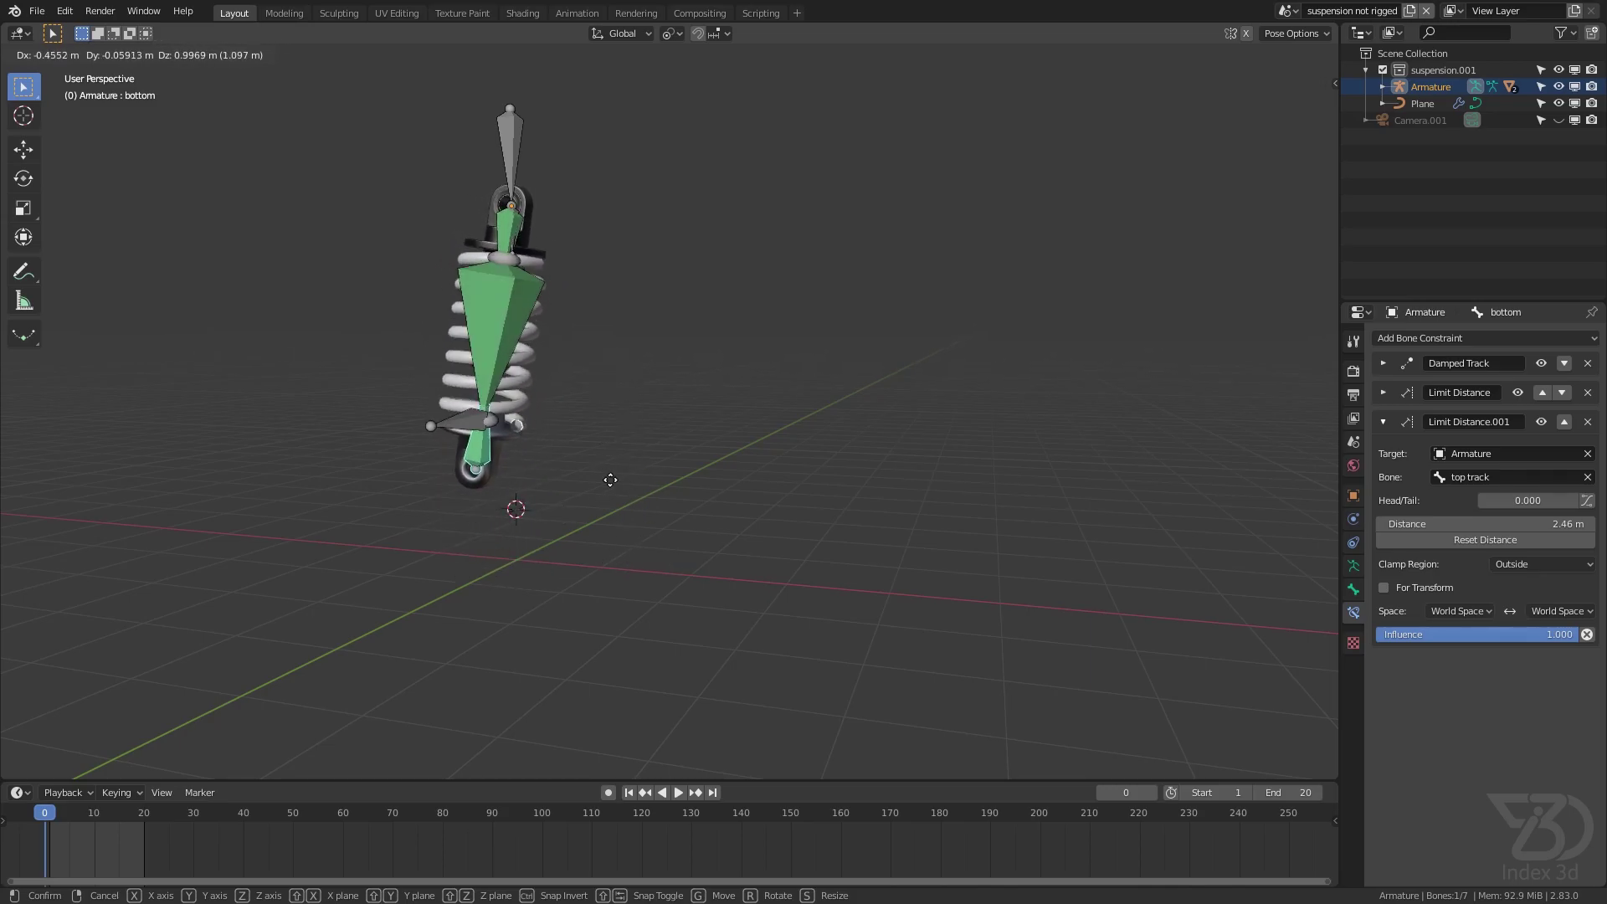
{"action": "right_click", "coordinate": [608, 565]}
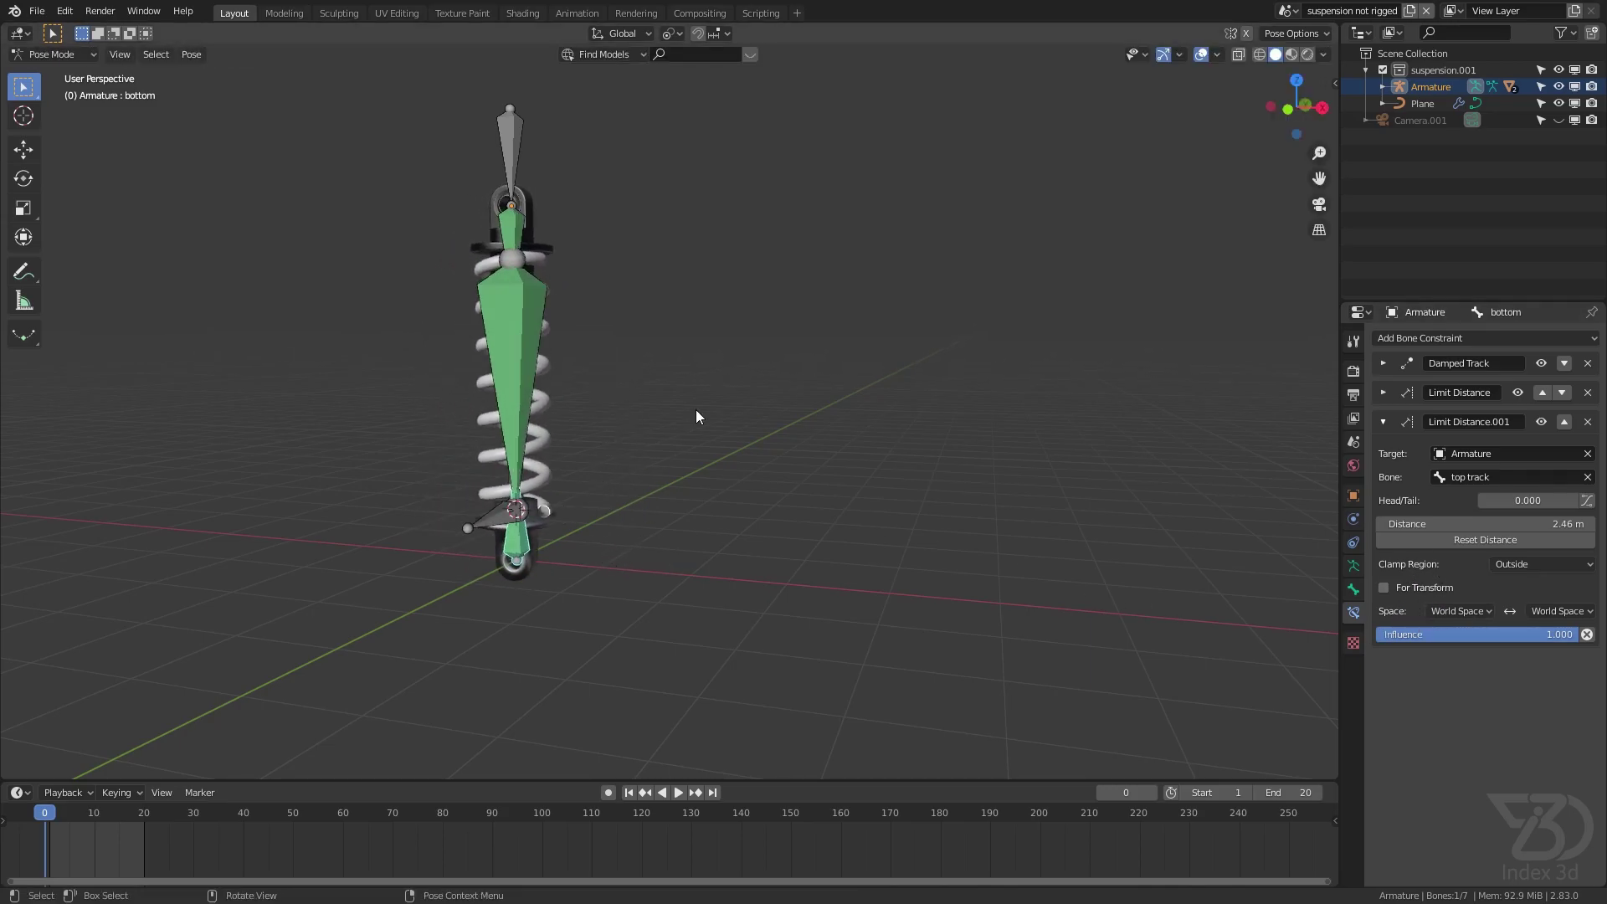
Set the long bone's Stretch To volume to None, and check it with a cancelled move of the bottom bone
{"action": "left_click", "coordinate": [502, 315]}
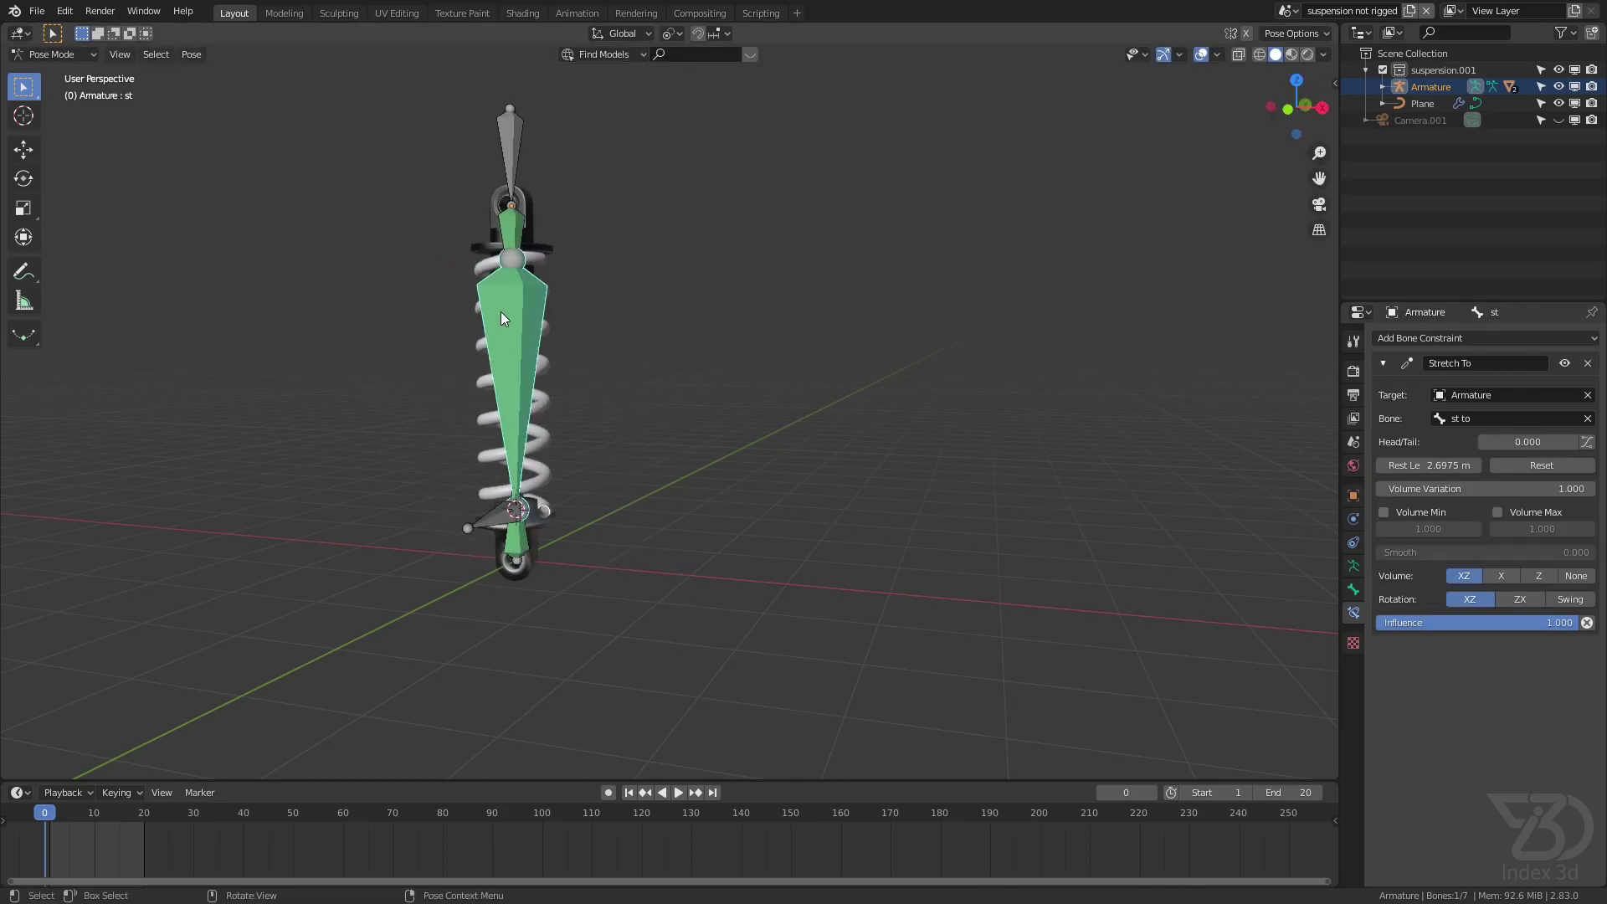
{"action": "left_click", "coordinate": [1577, 577]}
{"action": "left_click", "coordinate": [517, 540]}
{"action": "key", "text": "g"}
{"action": "right_click", "coordinate": [675, 356]}
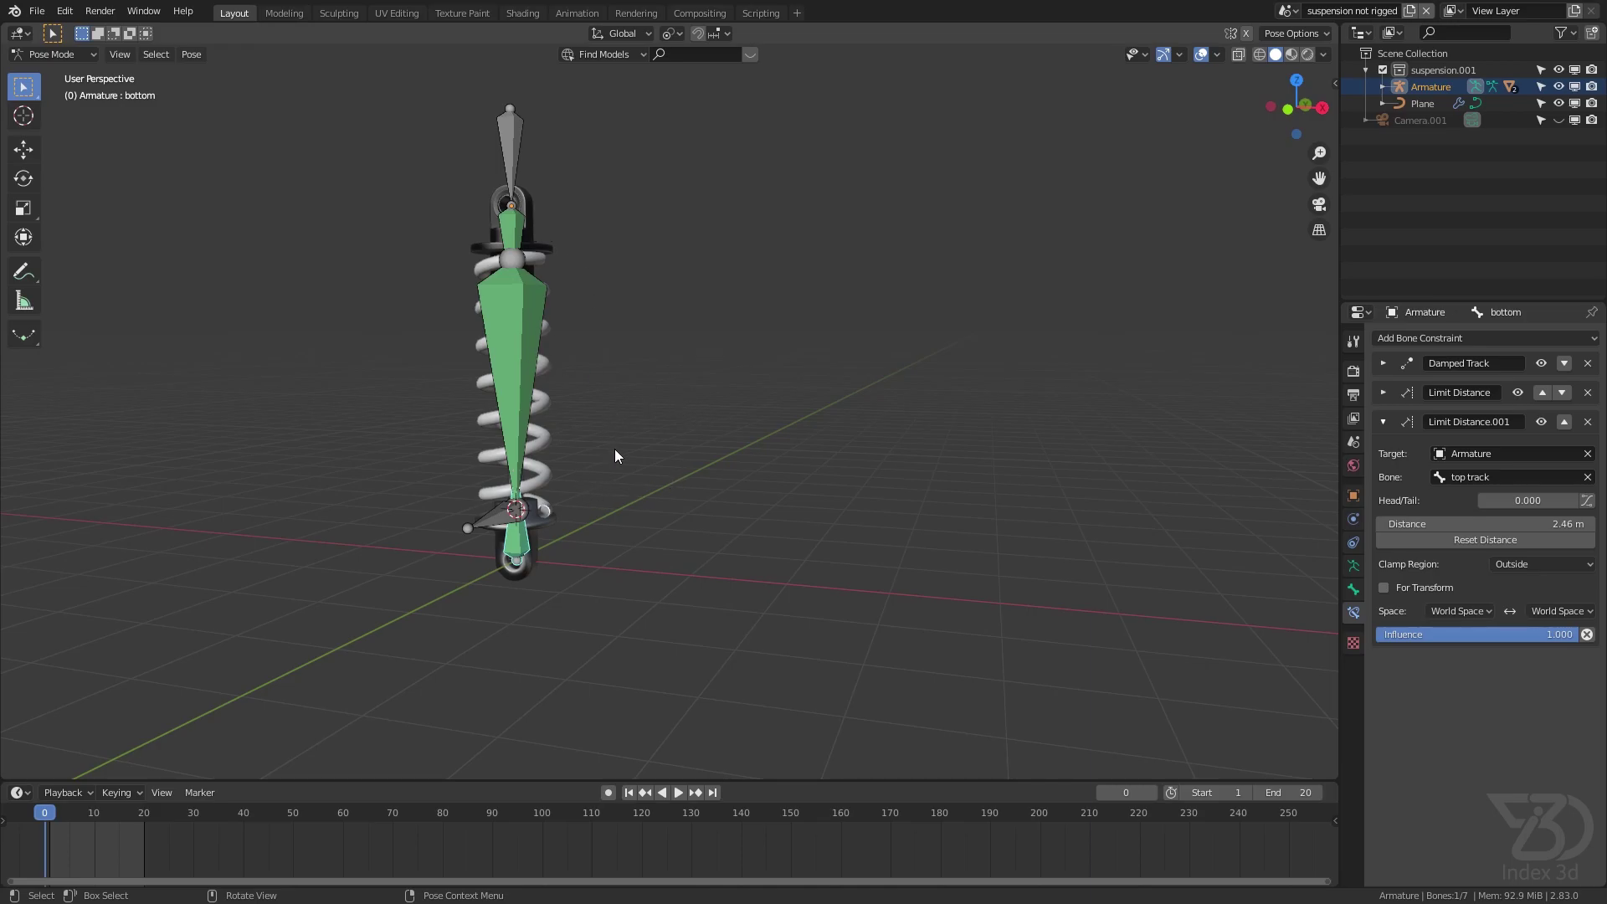
Hide every bone except the bottom one, and save the file
{"action": "key", "text": "a"}
{"action": "key", "text": "h"}
{"action": "key", "text": "ctrl+s"}
Test the finished suspension by moving the remaining bottom bone, cancel the move, and save the file
{"action": "left_click", "coordinate": [528, 537]}
{"action": "middle_click_drag", "start_coordinate": [532, 536], "coordinate": [618, 570], "text": "shift"}
{"action": "scroll", "coordinate": [618, 570], "scroll_direction": "up", "scroll_amount": 2}
{"action": "scroll", "coordinate": [645, 574], "scroll_direction": "down", "scroll_amount": 3}
{"action": "key", "text": "g"}
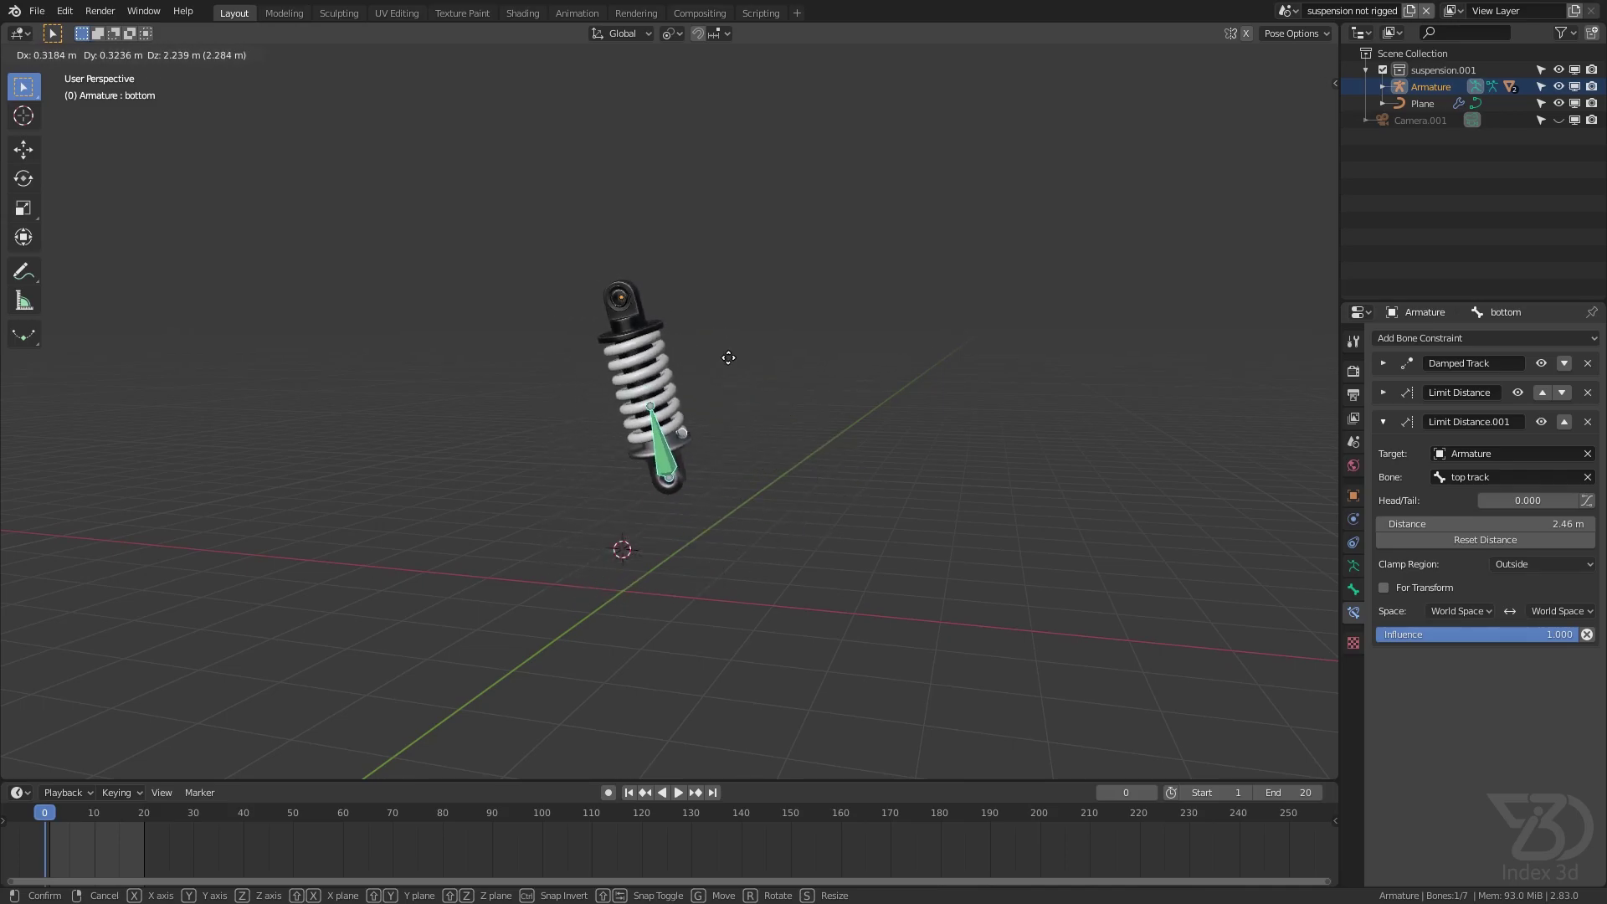
{"action": "right_click", "coordinate": [711, 450]}
{"action": "key", "text": "ctrl+s"}
{"action": "middle_click_drag", "start_coordinate": [696, 479], "coordinate": [725, 531], "text": "shift"}
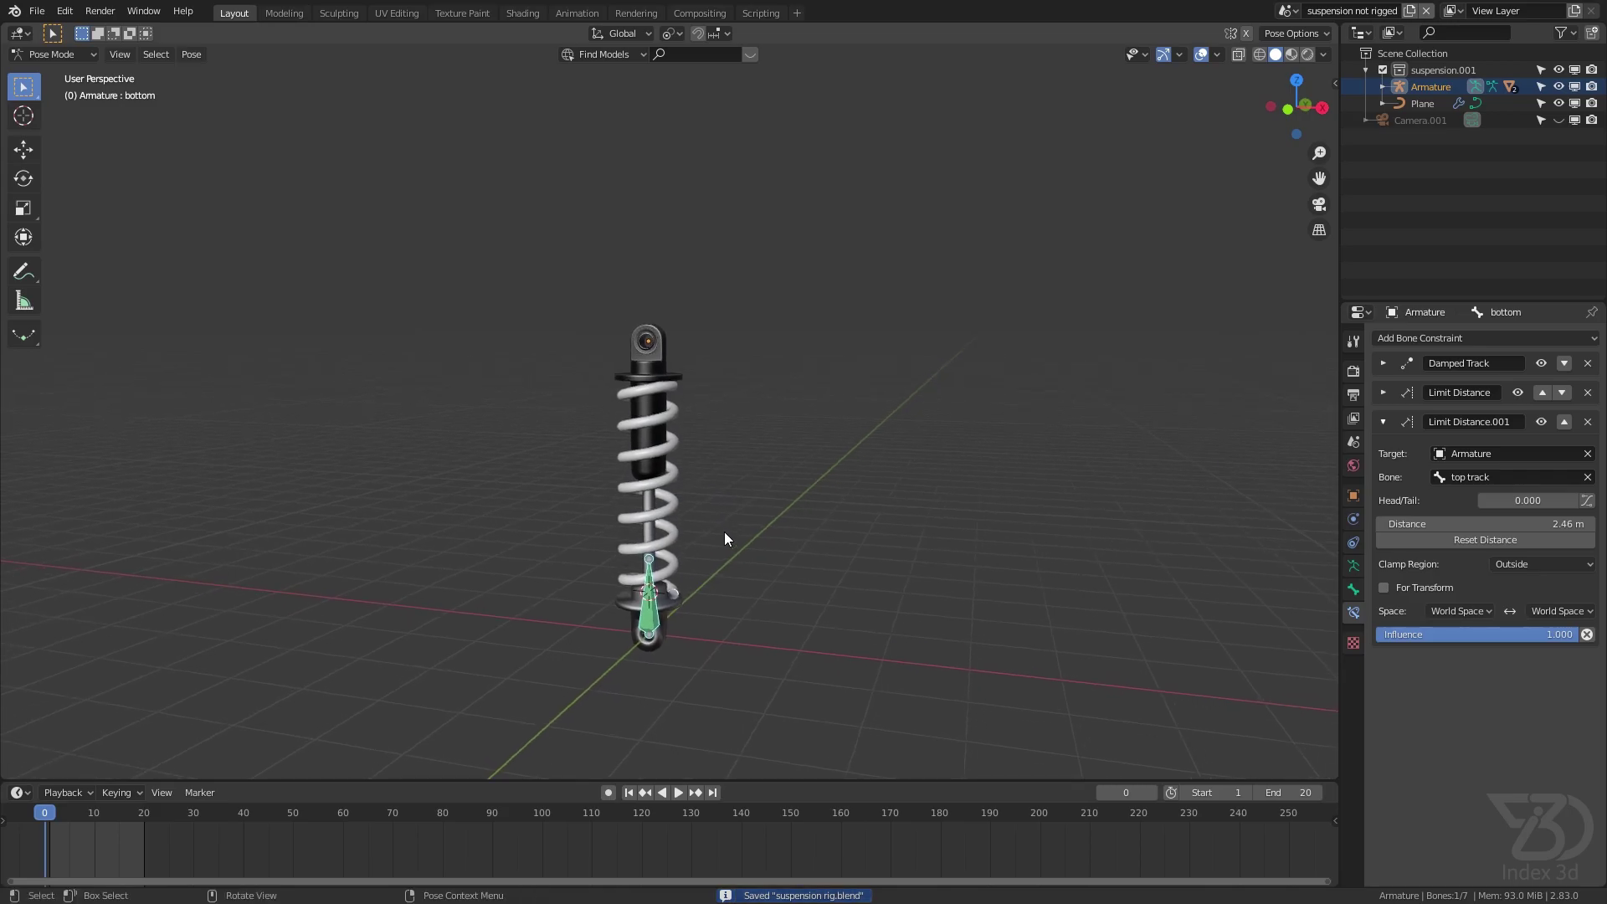